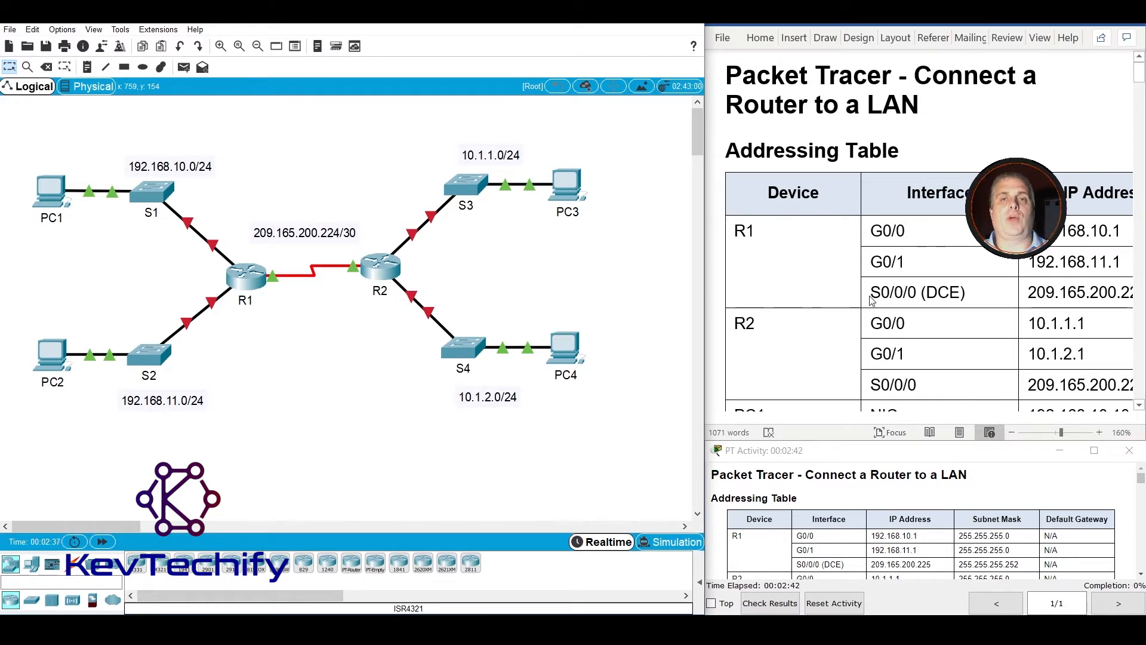
Review the addressing table in the lab instructions for the R1, R2 and PC interface addresses.
scroll(859, 263, down, 10)
scroll(869, 287, down, 5)
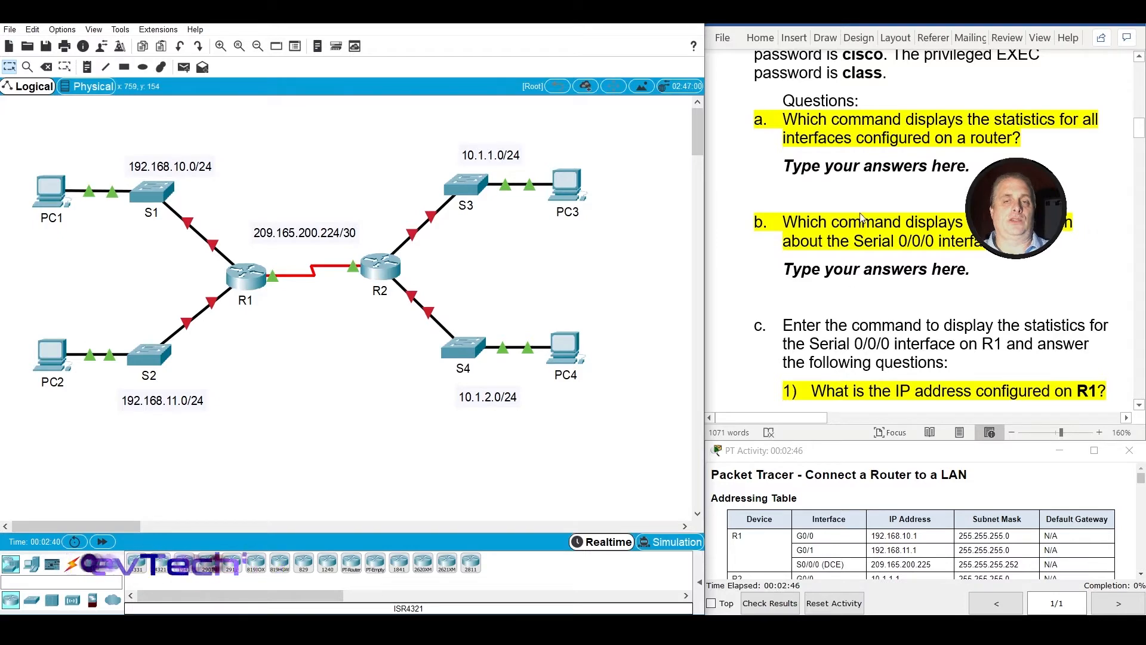
scroll(985, 121, up, 15)
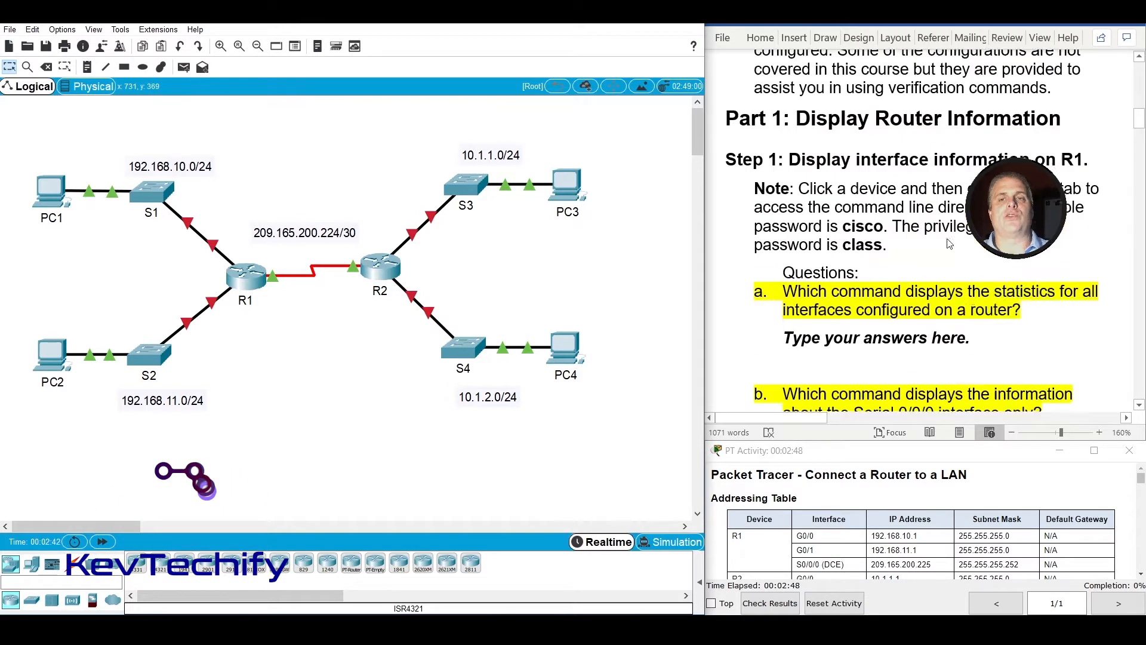
scroll(949, 246, down, 1)
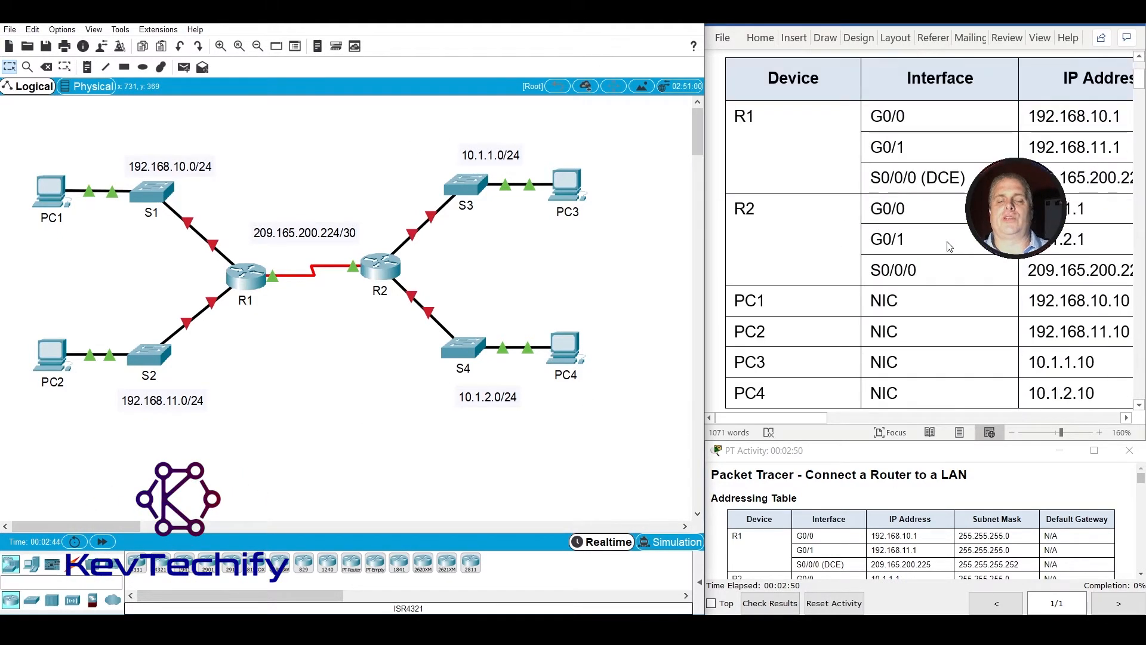
scroll(949, 246, up, 2)
scroll(949, 247, down, 1)
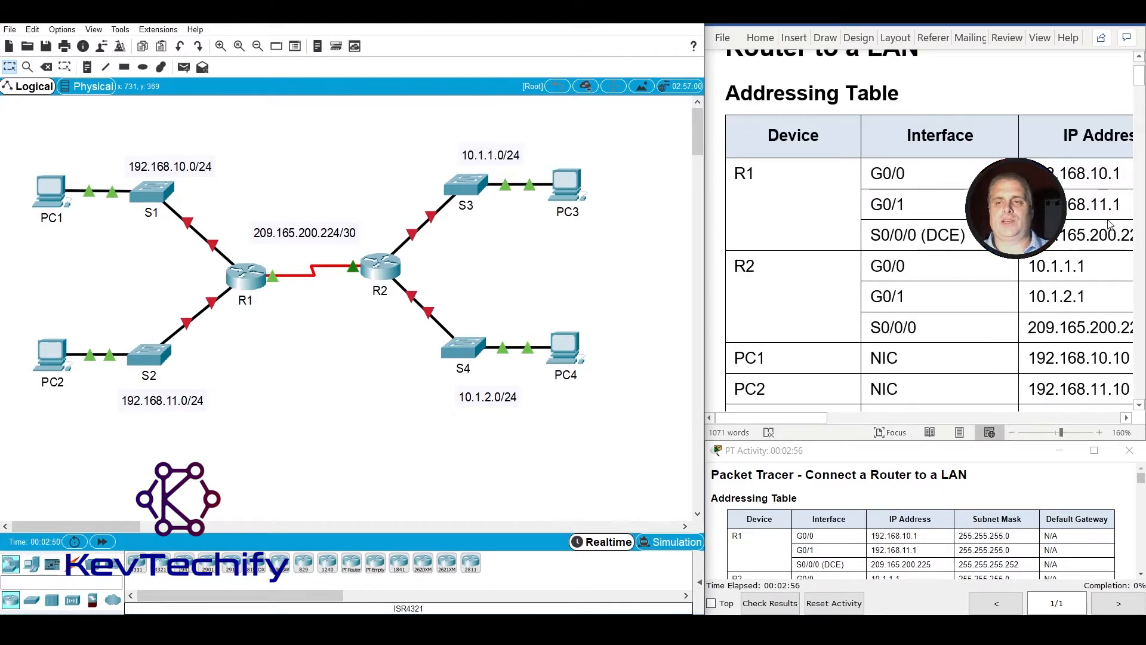
scroll(1055, 253, down, 3)
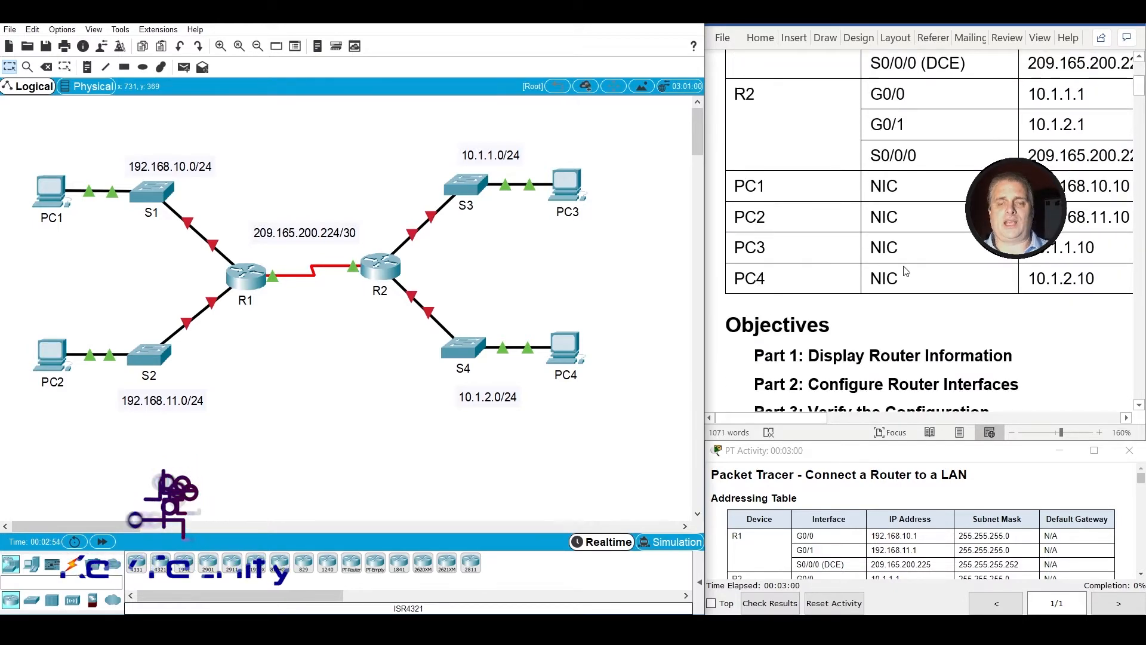
Read the lab's objectives, background and Part 1, Step 1 note through question a about displaying statistics for all router interfaces.
scroll(907, 273, down, 2)
scroll(906, 273, down, 2)
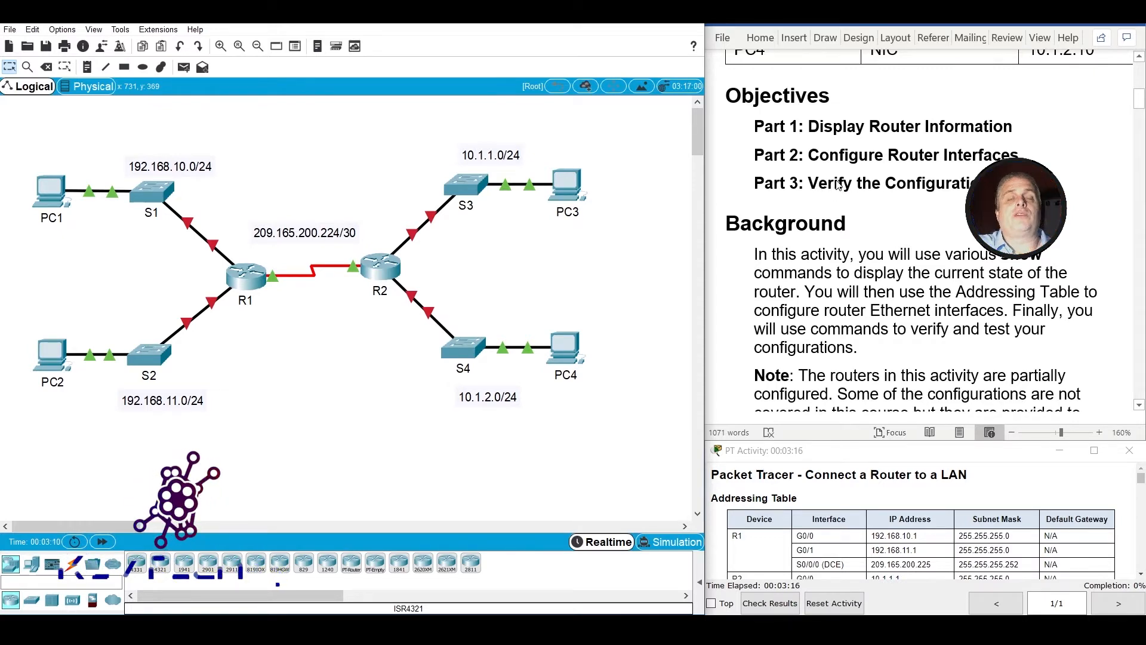
scroll(839, 185, down, 1)
scroll(839, 185, down, 5)
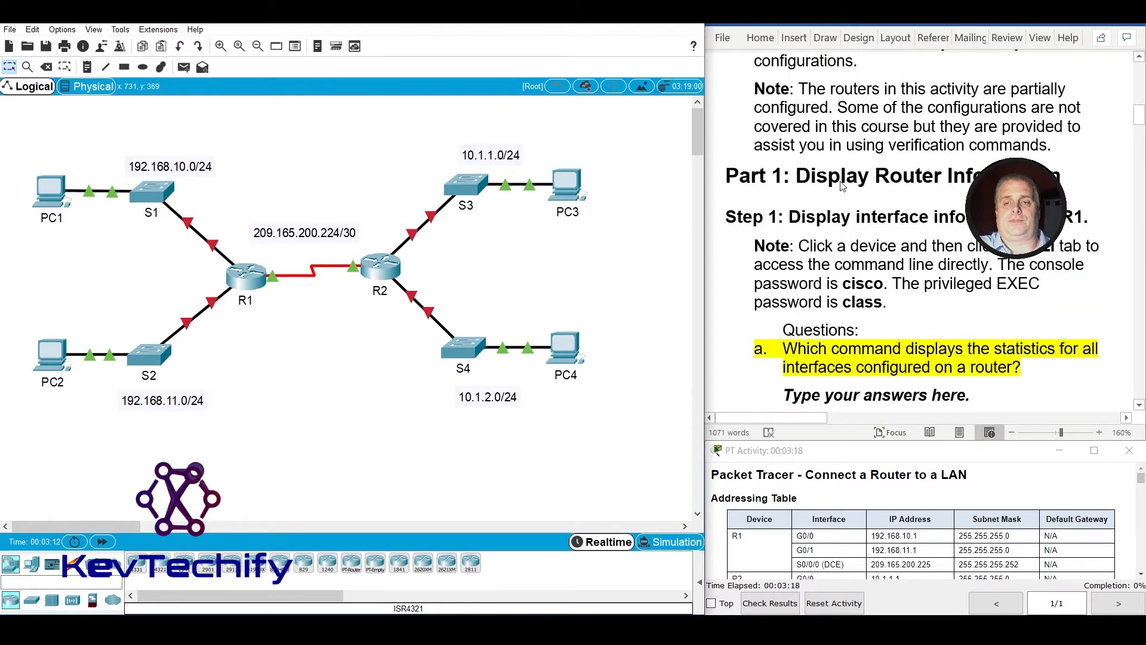
scroll(841, 186, down, 1)
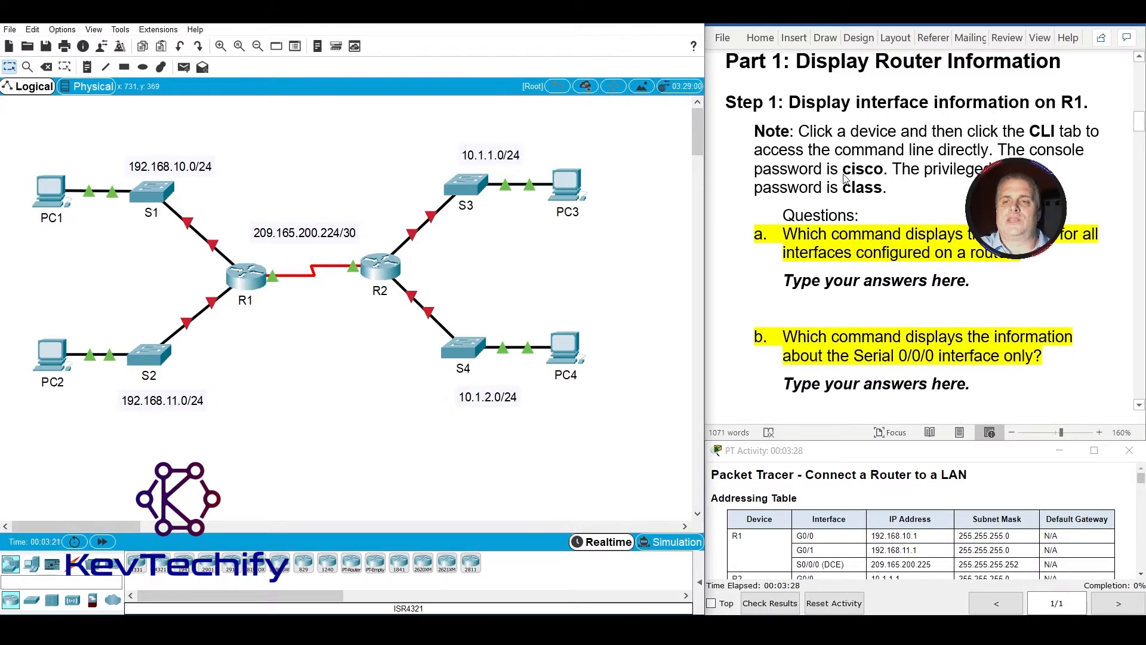
drag(844, 173, 894, 189)
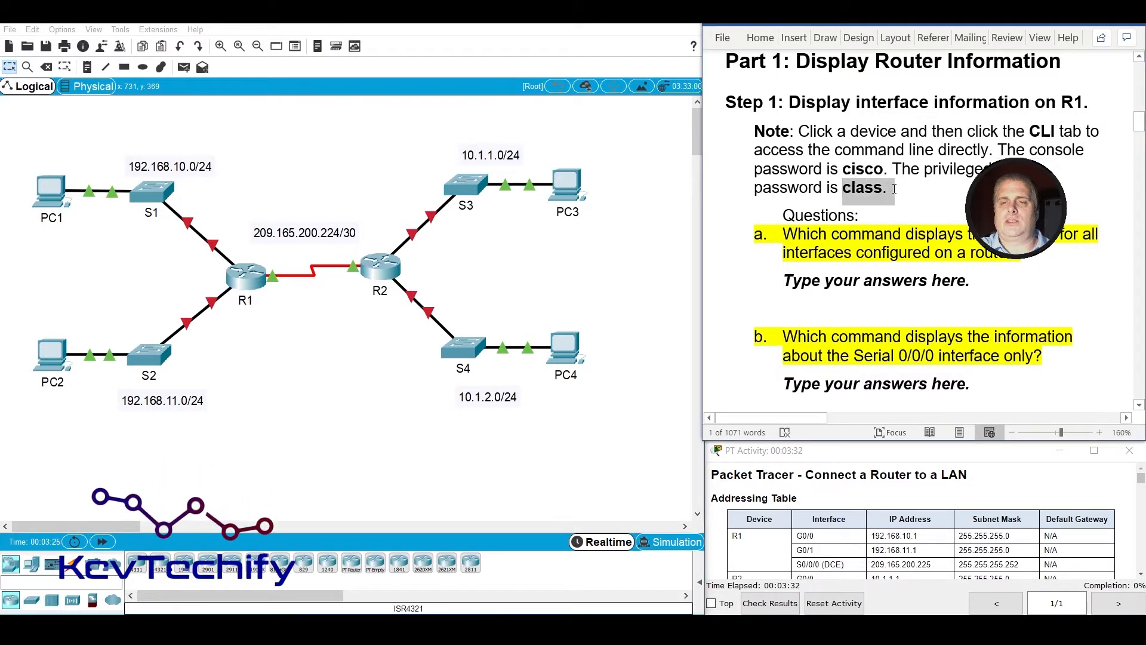
click(882, 234)
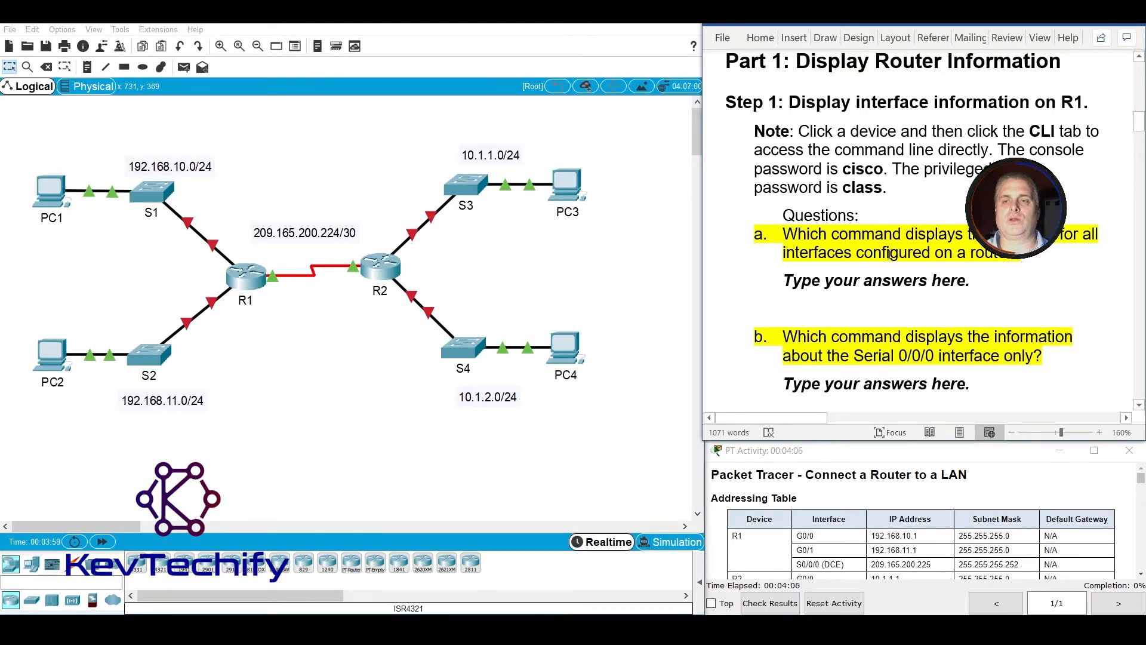
drag(784, 252, 852, 252)
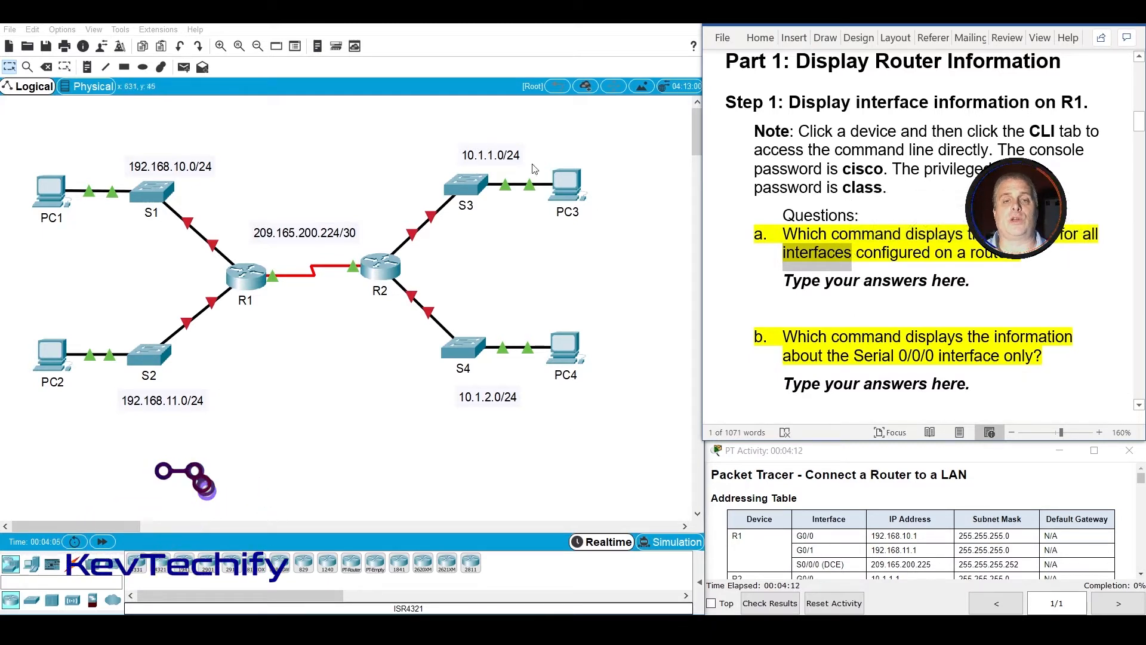
Open router R1's command line, reposition and widen its window, and start the console session.
click(255, 281)
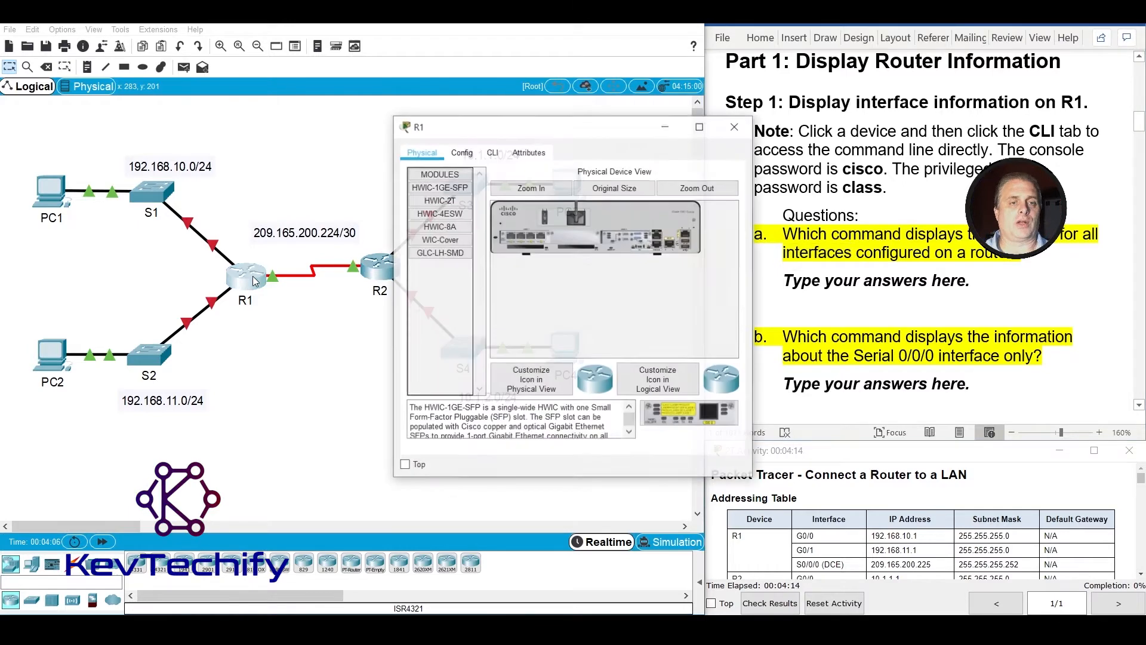
click(492, 157)
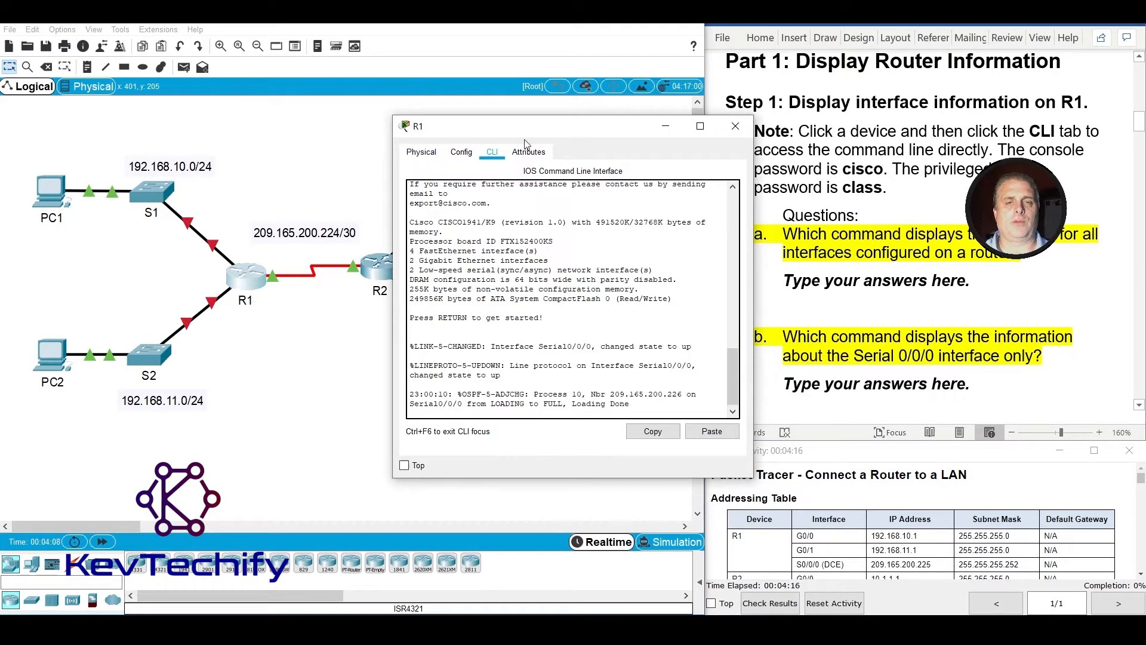
drag(548, 131, 359, 98)
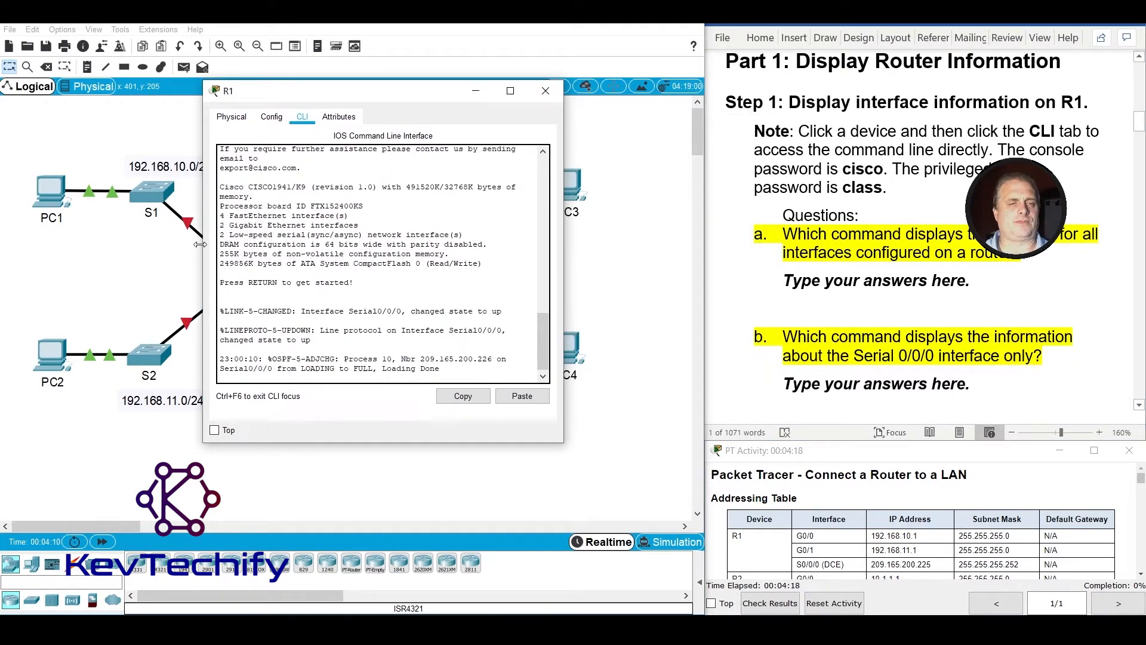
drag(199, 247, 68, 231)
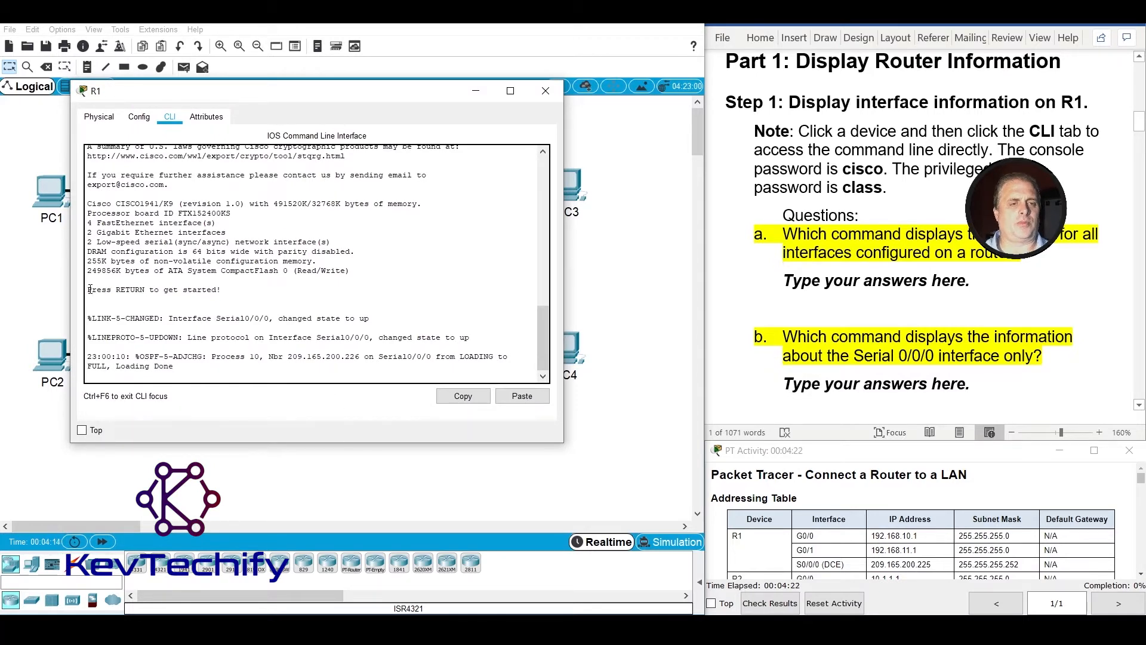
drag(89, 291, 222, 293)
click(318, 303)
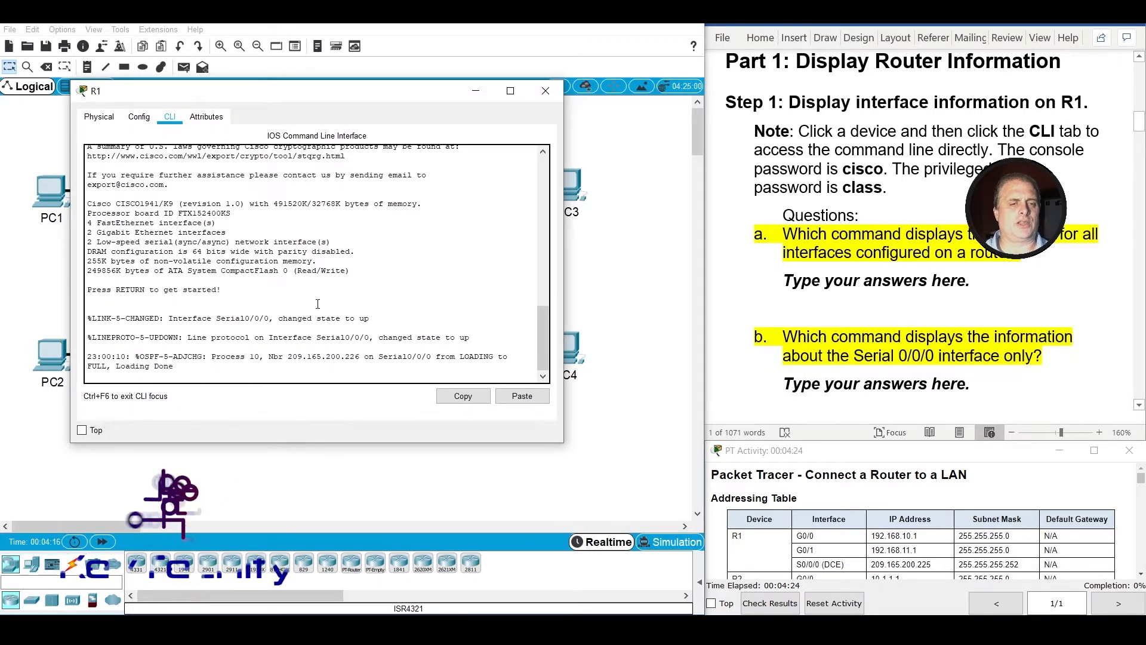
key(Return)
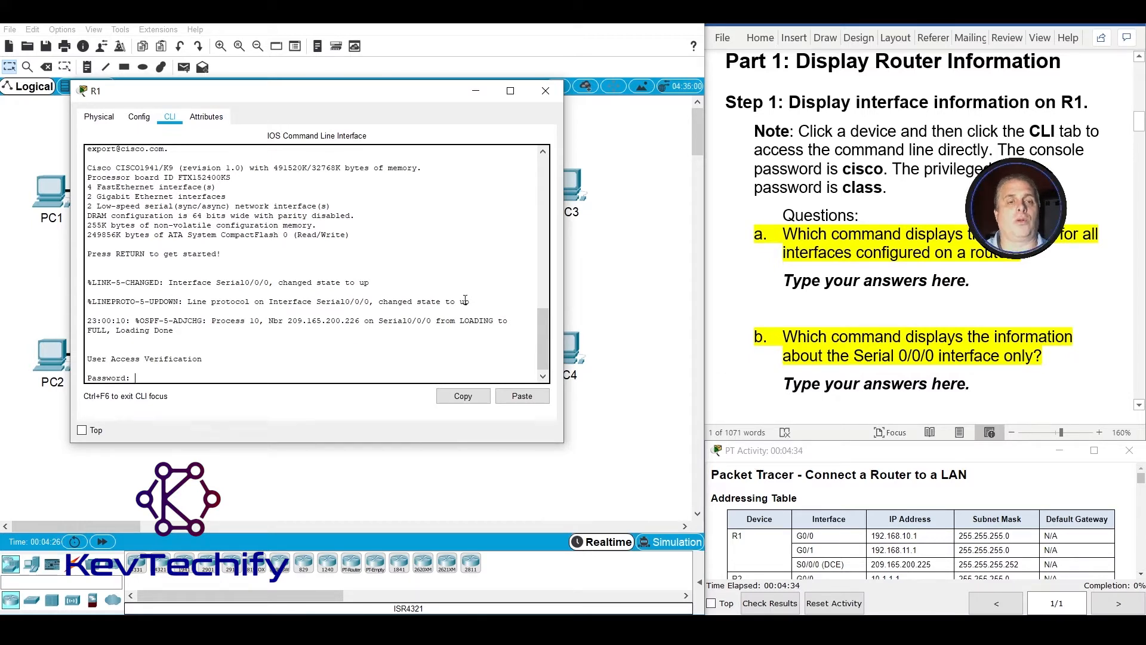
Look up the console password in the lab note and enter it to log in to R1.
click(871, 185)
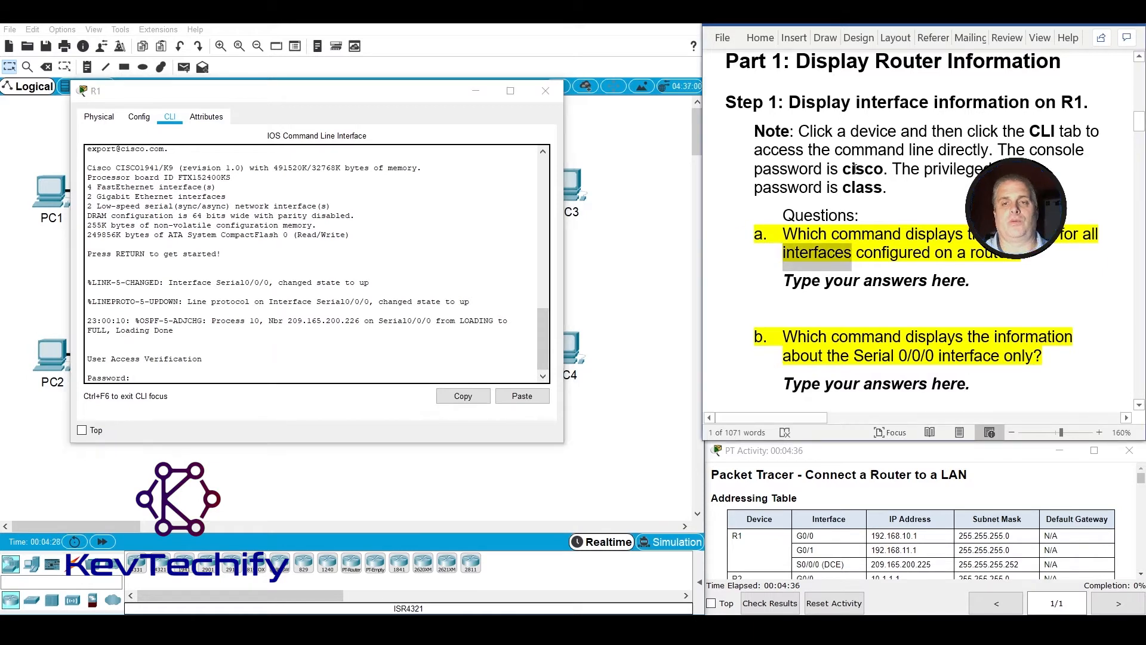
drag(844, 169, 887, 186)
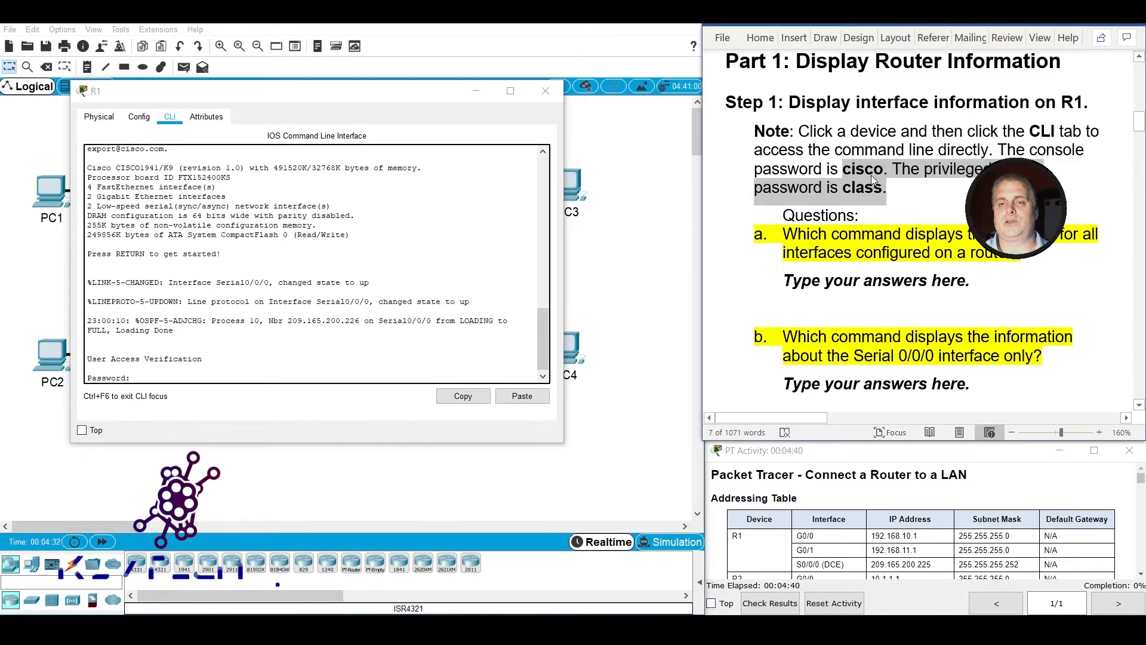
click(872, 172)
click(194, 375)
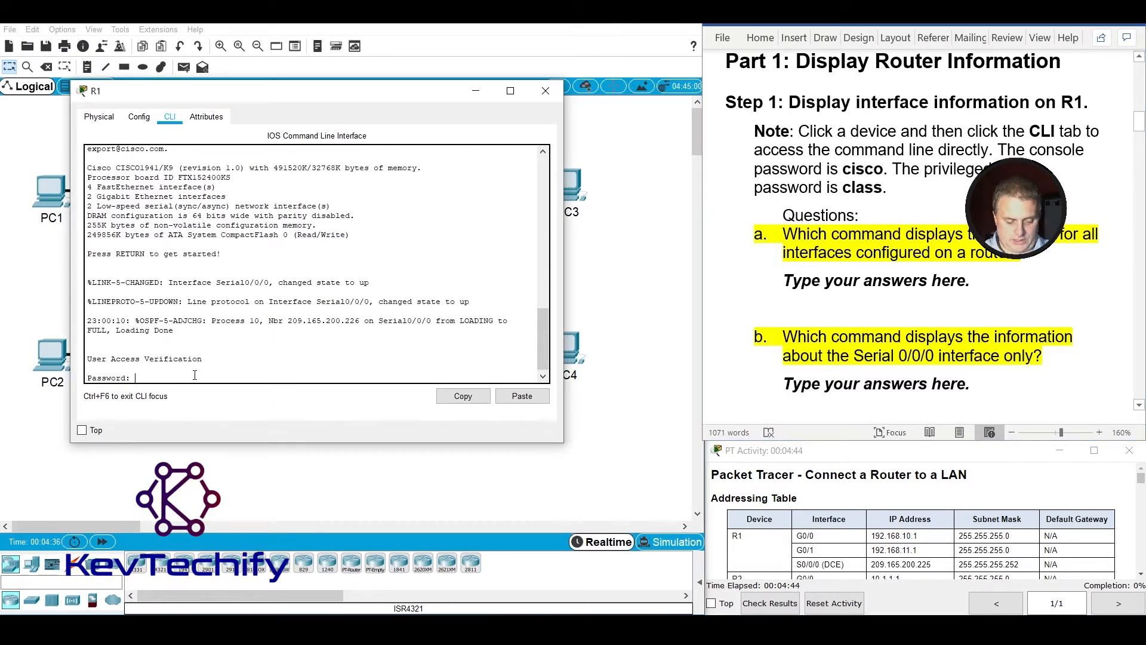
text(cisco)
key(Return)
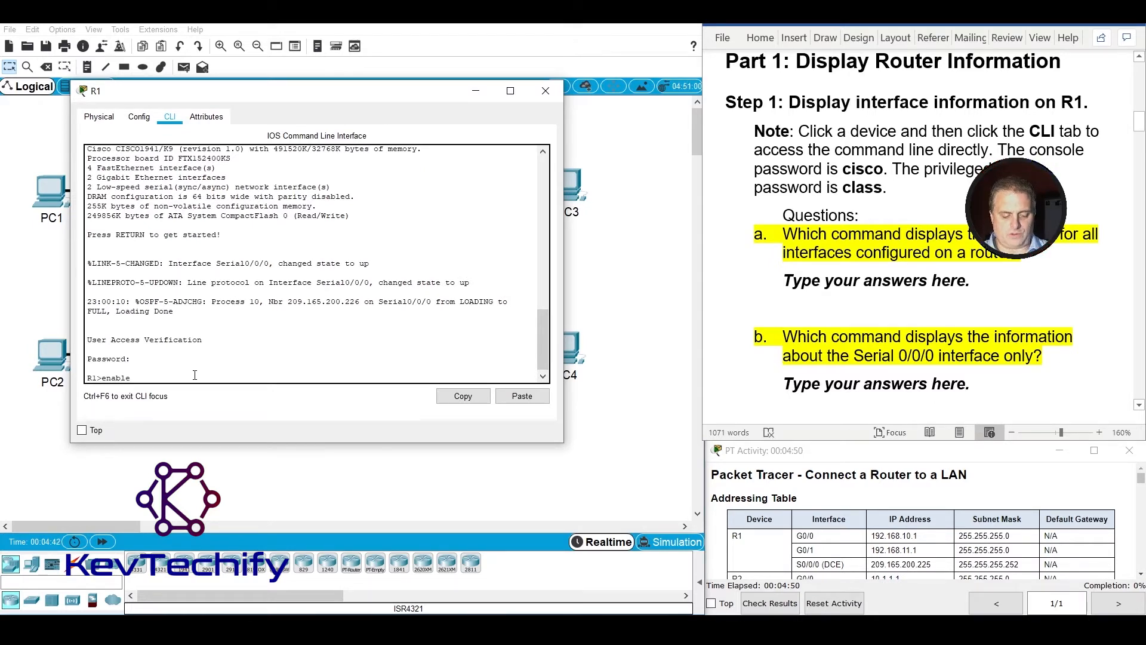
Enter privileged EXEC mode on R1 with the enable command and the privileged EXEC password.
text(enable)
key(Return)
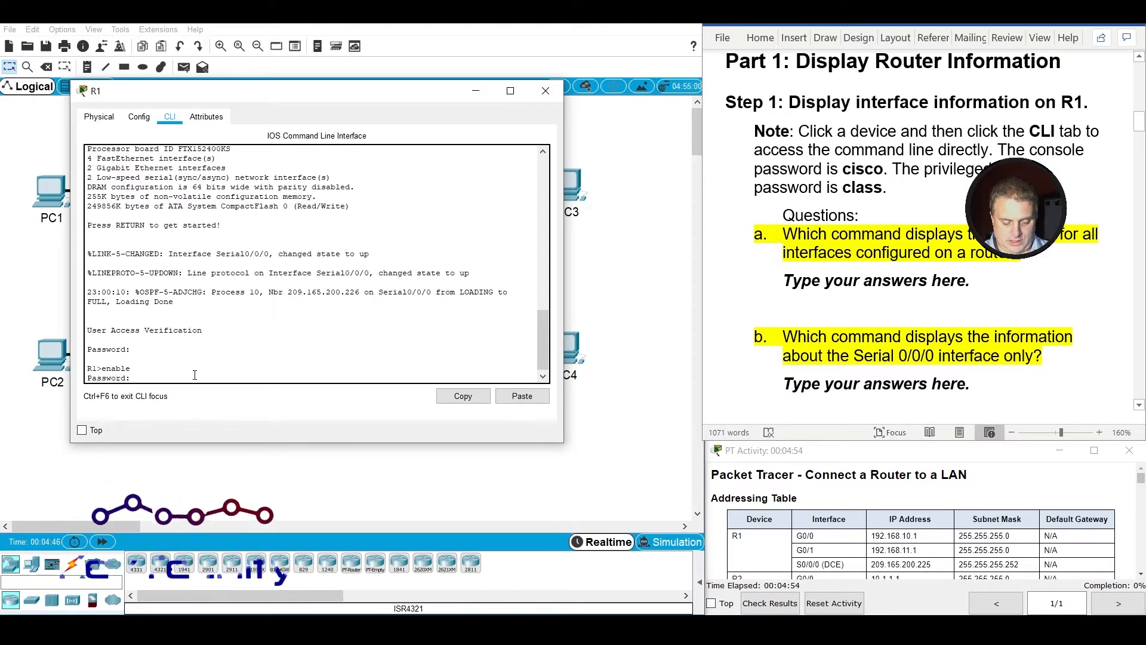
text(class)
key(Return)
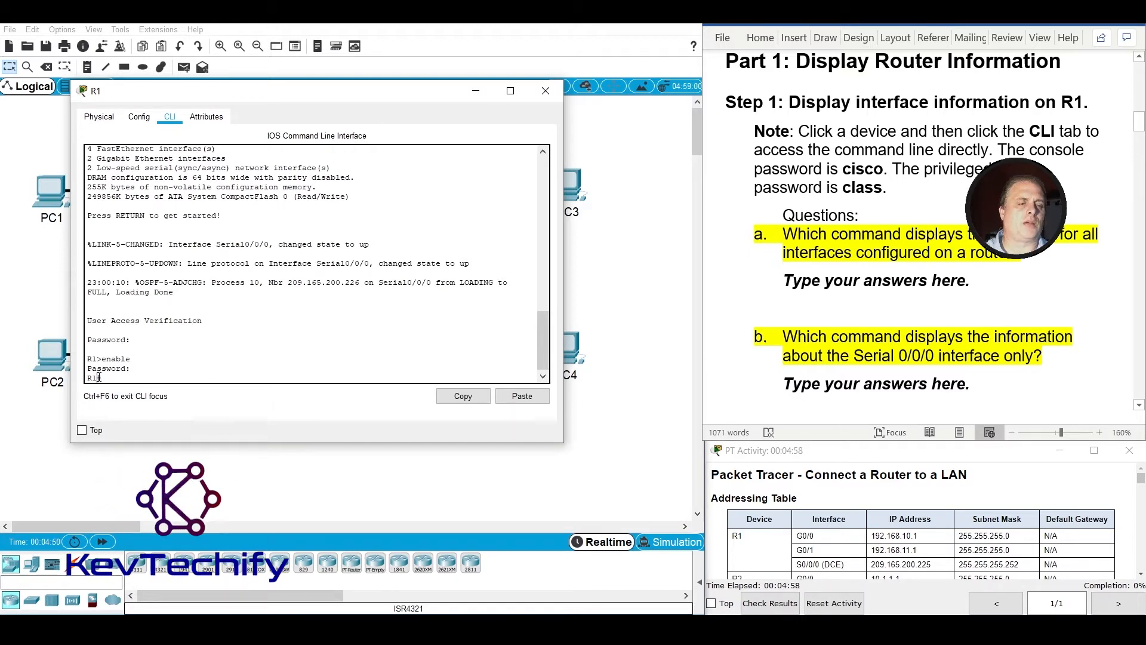
drag(99, 378, 102, 377)
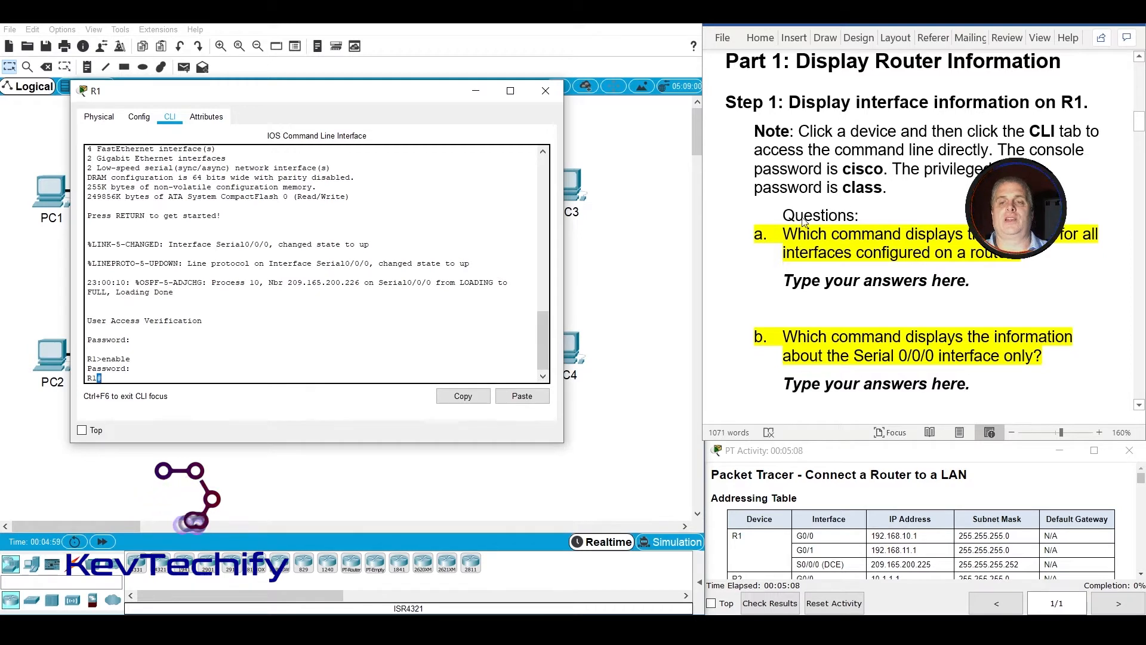
Run the show interfaces command on R1 to display statistics for all its interfaces.
click(791, 252)
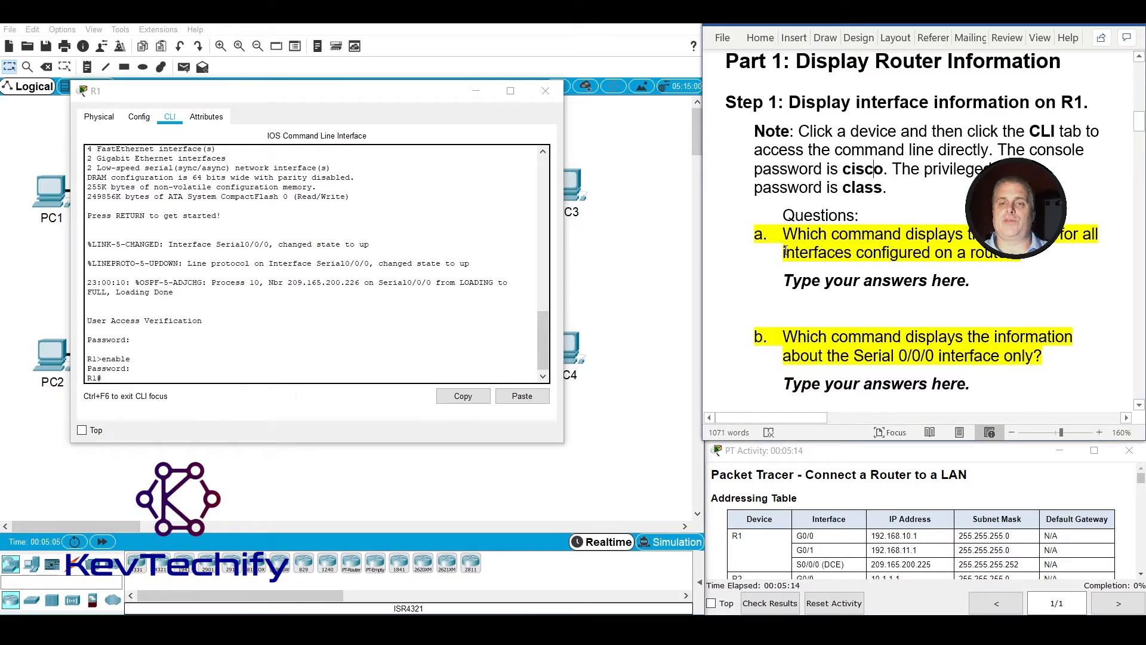
double_click(786, 252)
click(211, 373)
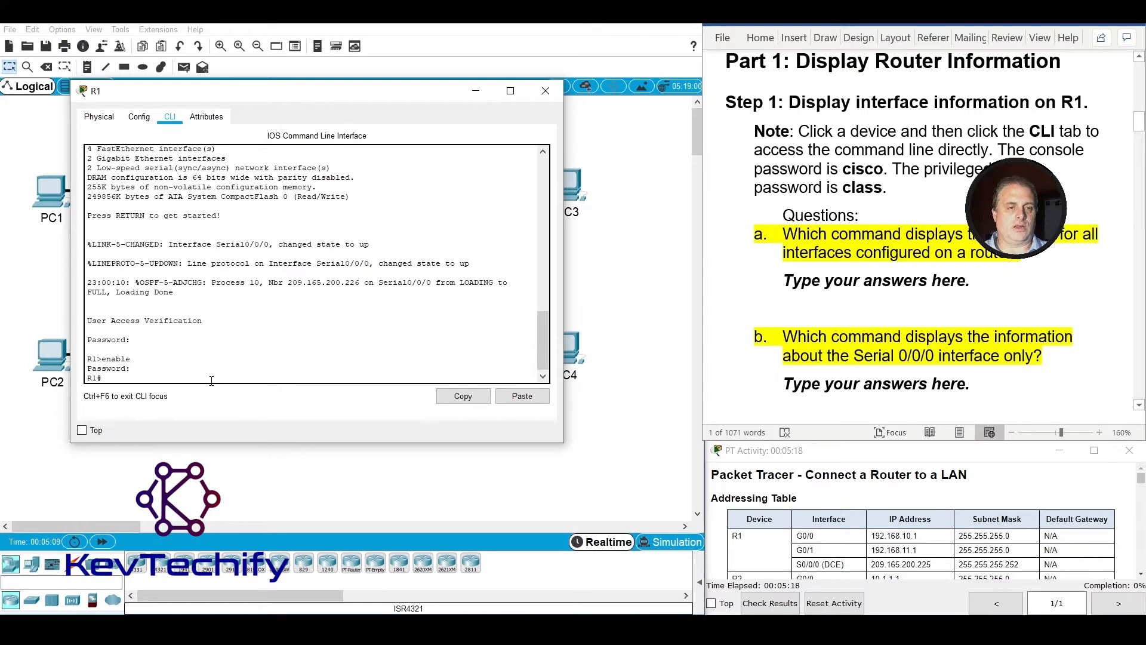
text(show)
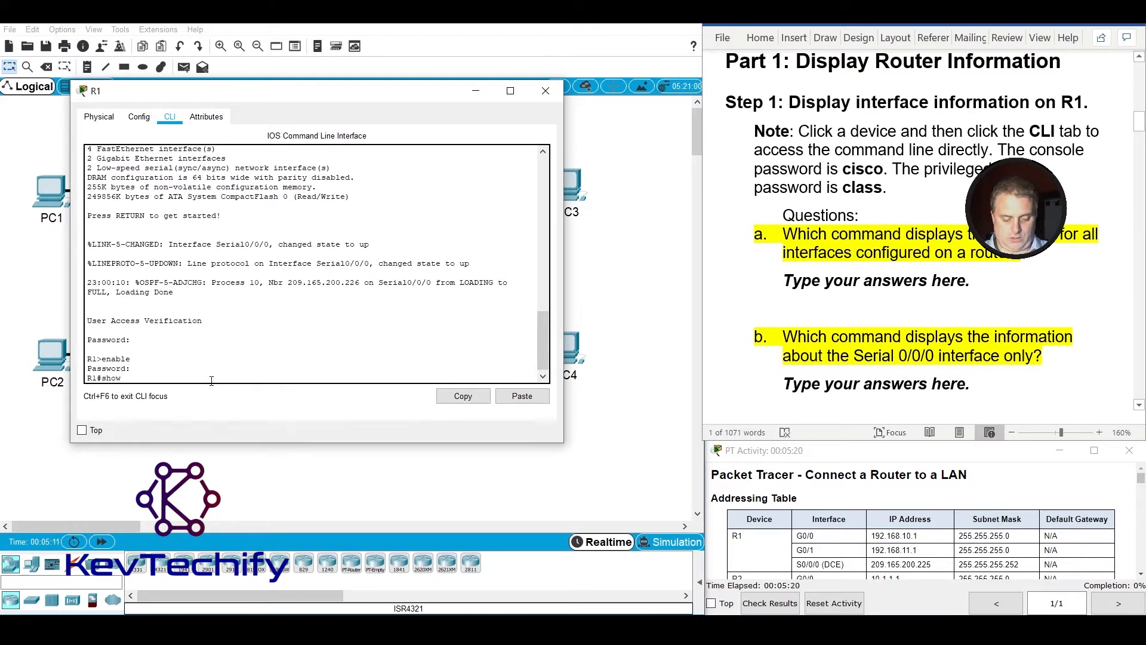
text( interfa)
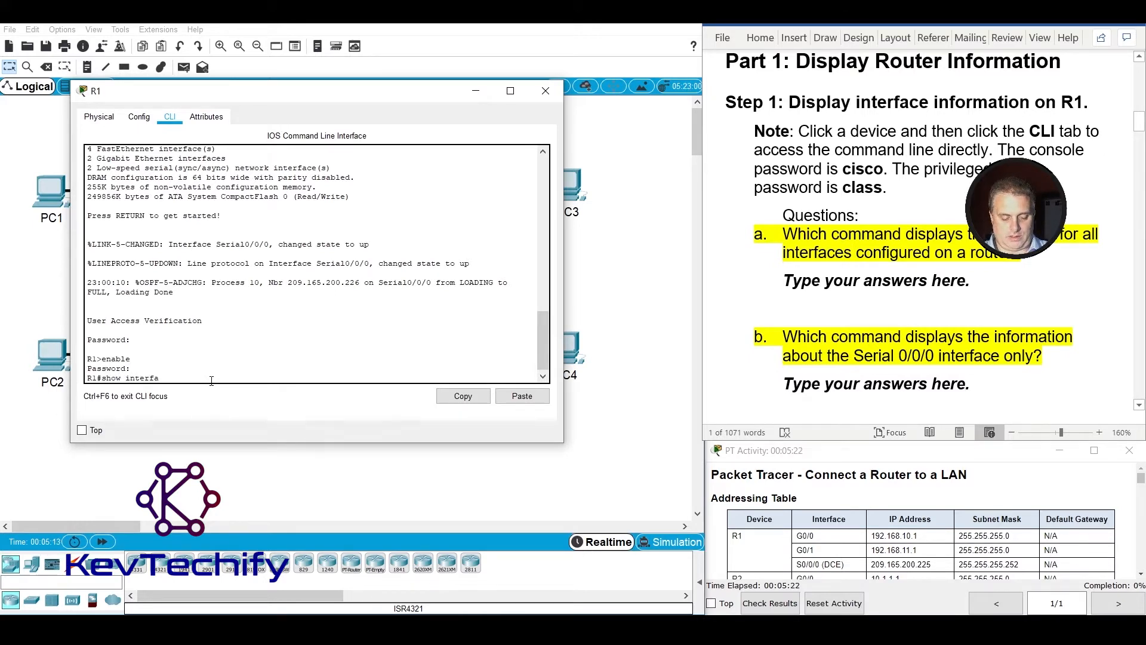
text(c)
key(Tab)
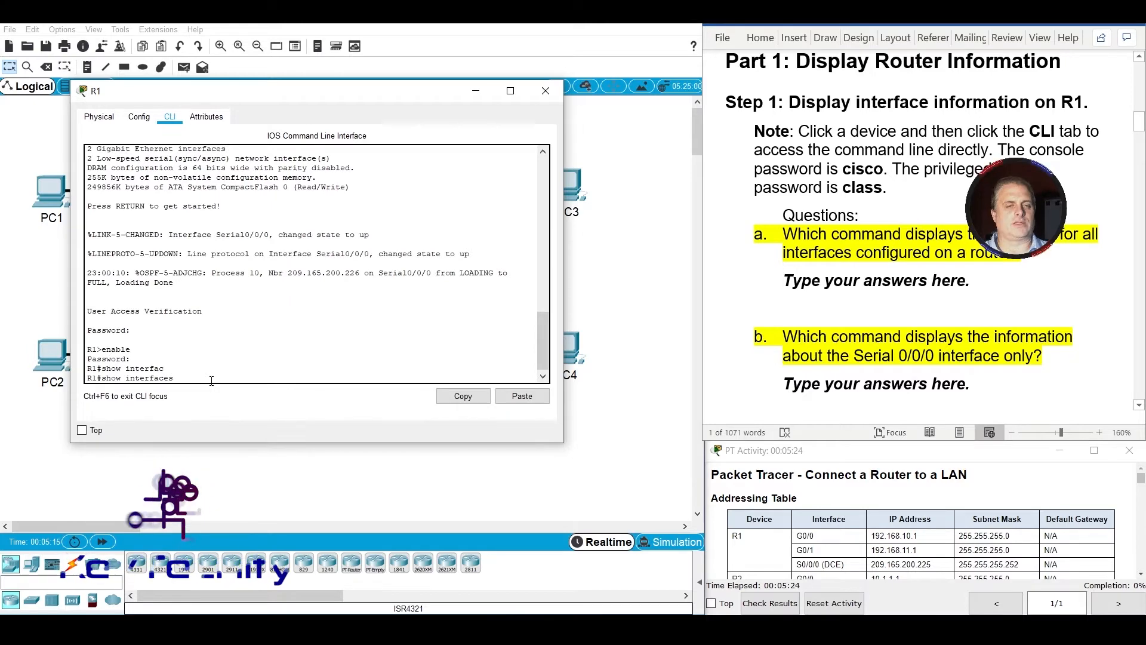
key(Return)
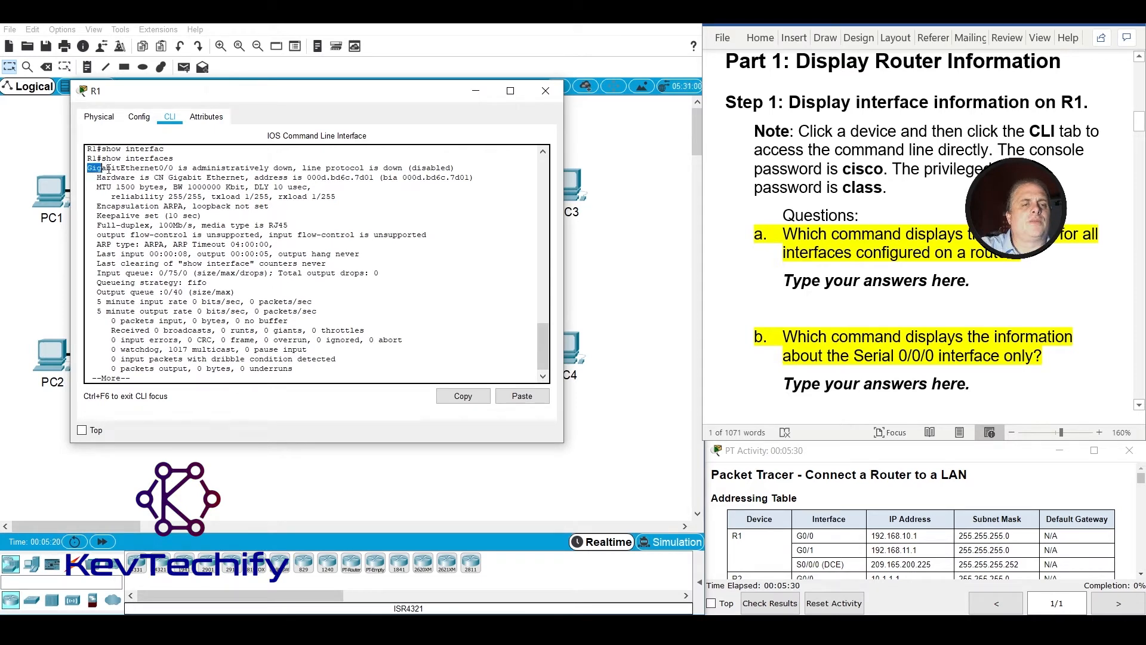
Enlarge R1's command-line window and page through the show interfaces output to its end, examining each interface's status and statistics.
drag(109, 170, 453, 168)
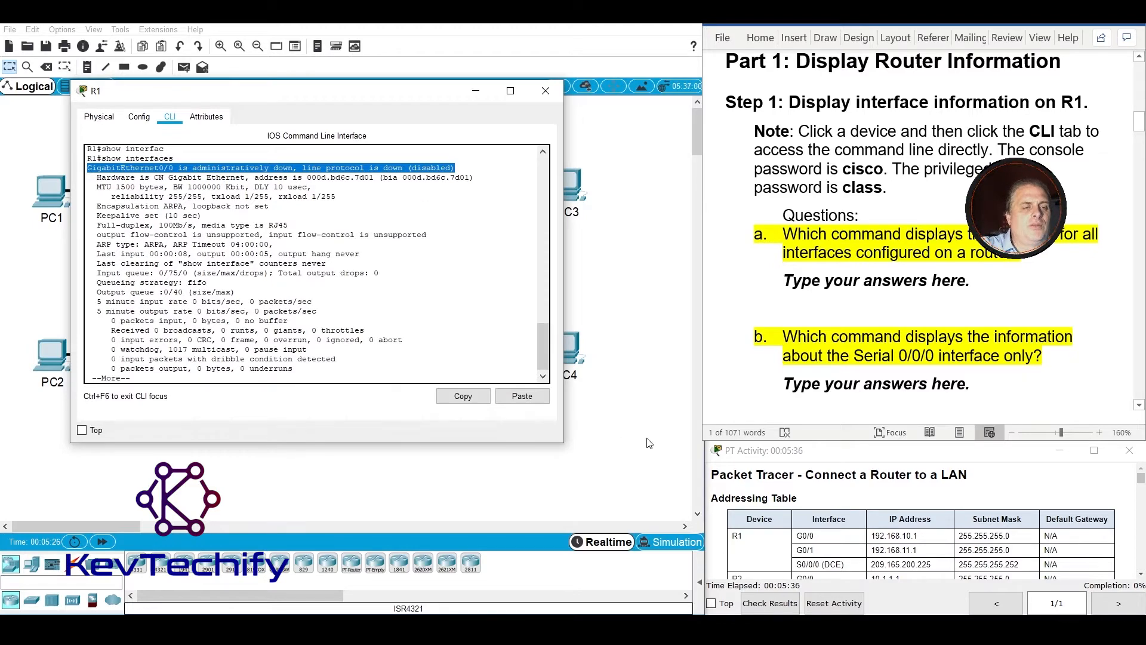
drag(566, 445, 675, 589)
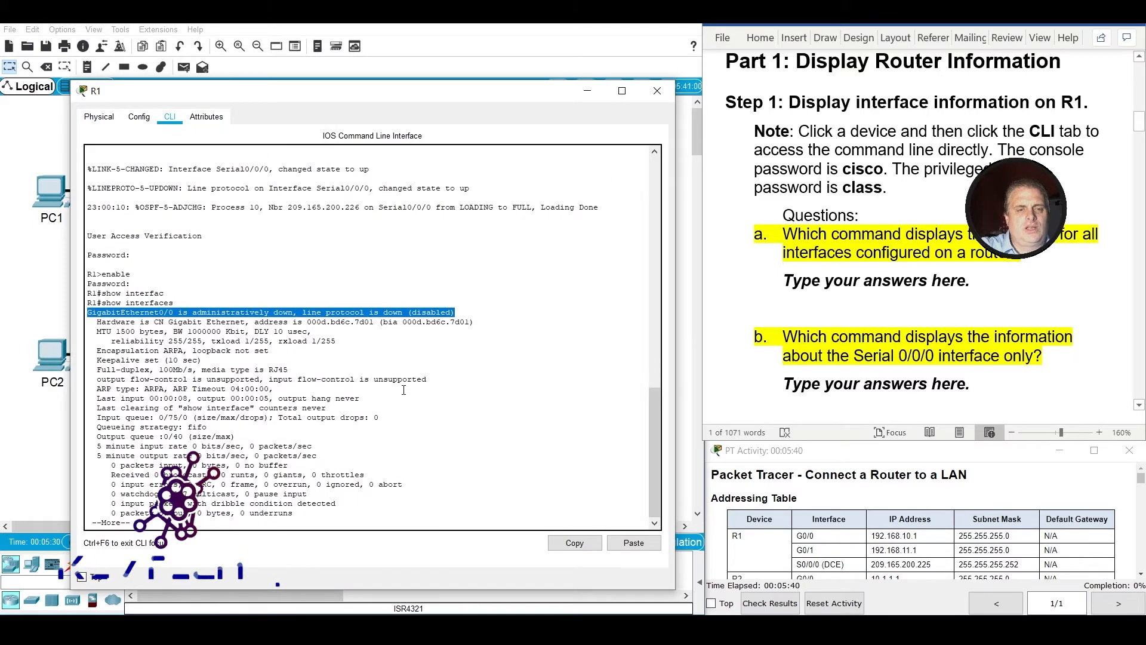
key(space)
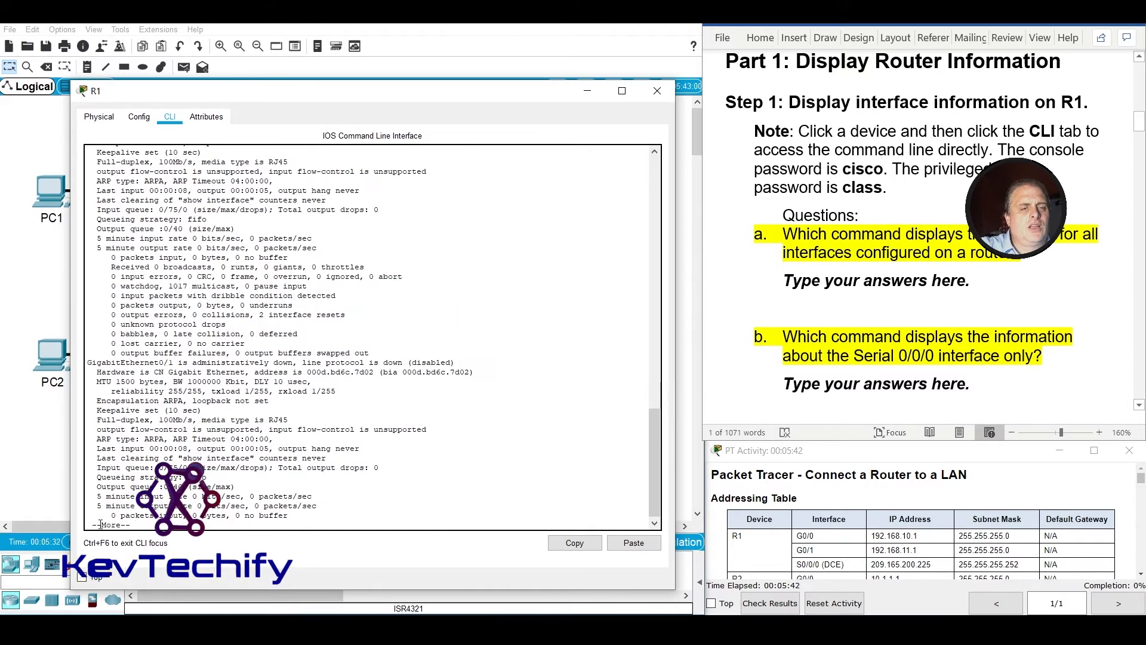
drag(115, 524, 145, 524)
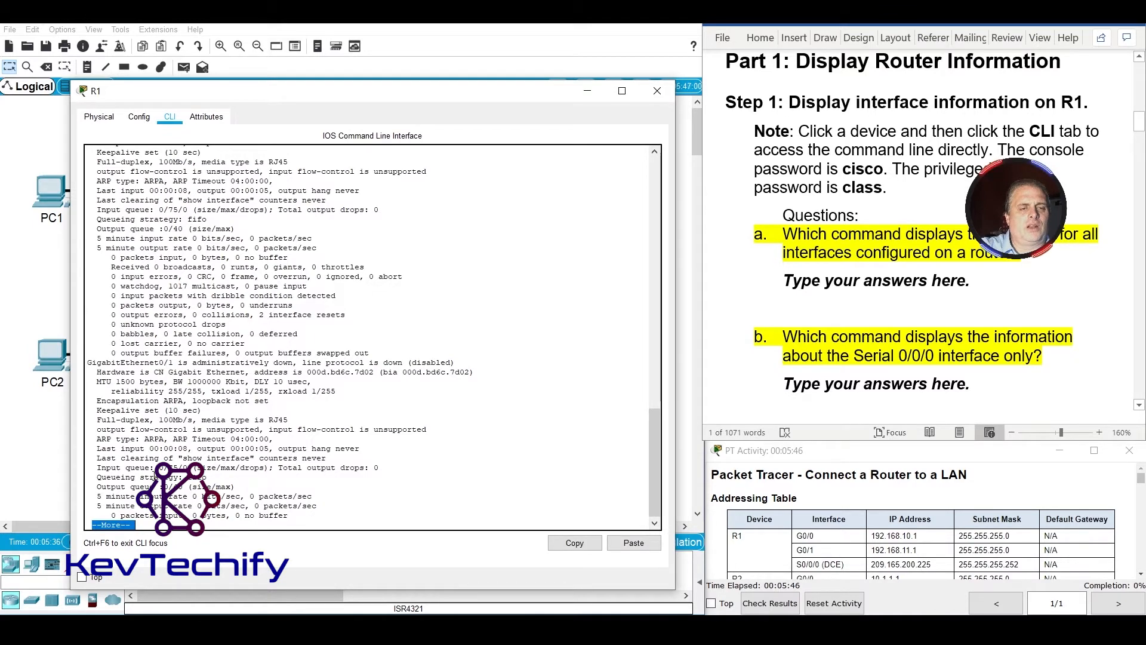
key(Return)
key(Return)
key(Return)
key(Return)
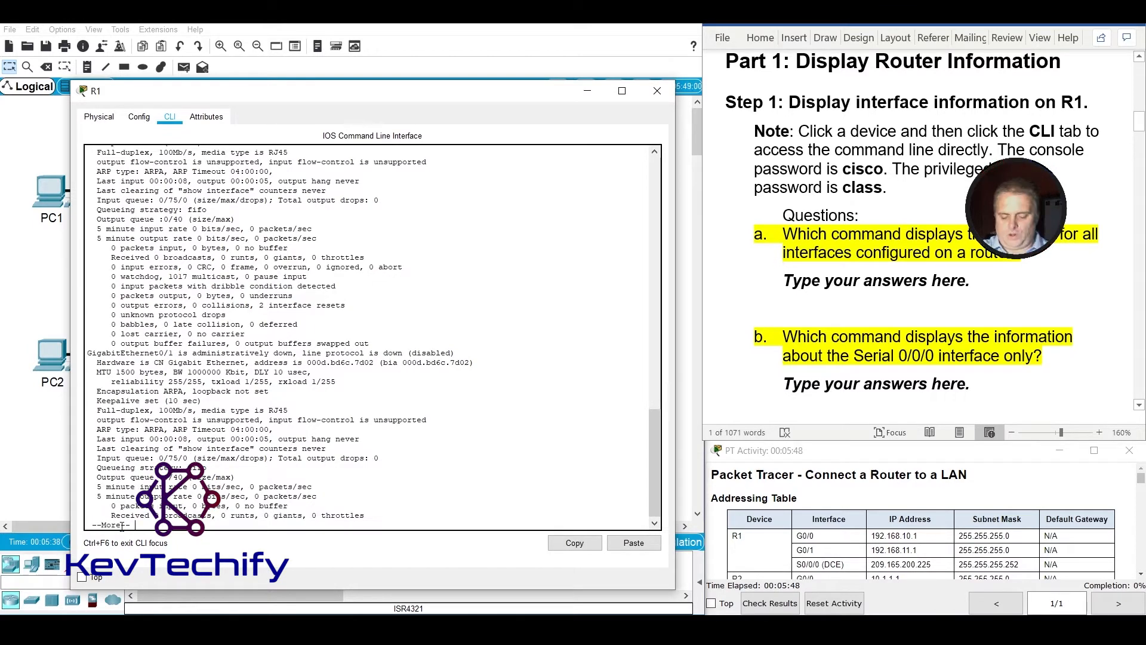
key(Return)
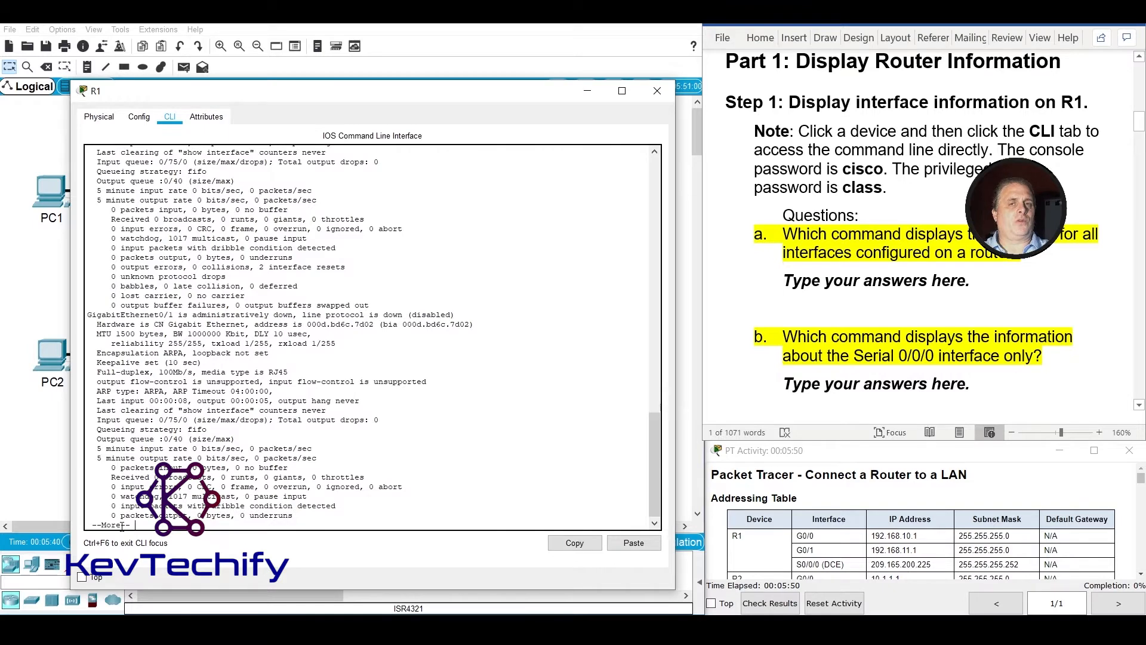
key(space)
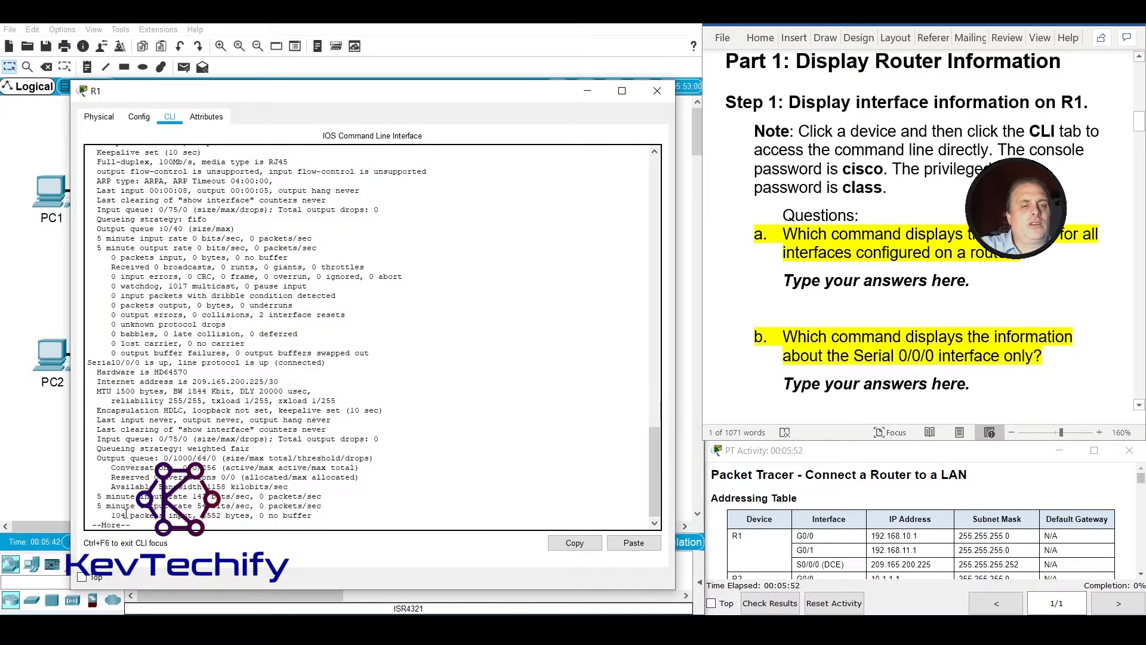
key(space)
key(space)
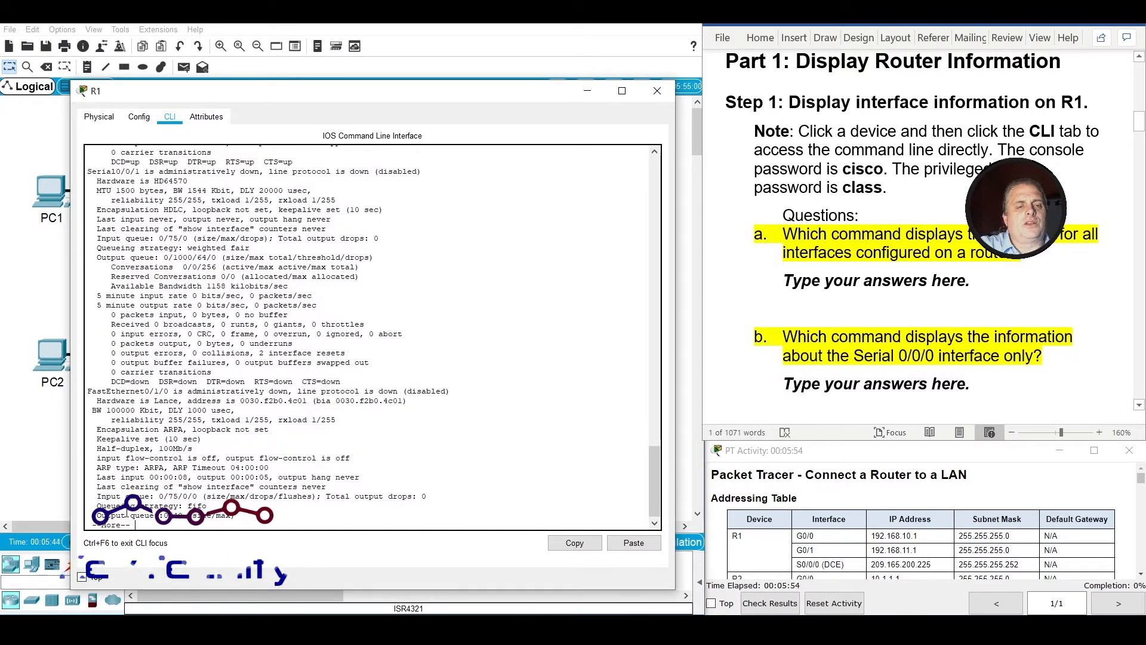
key(space)
key(space)
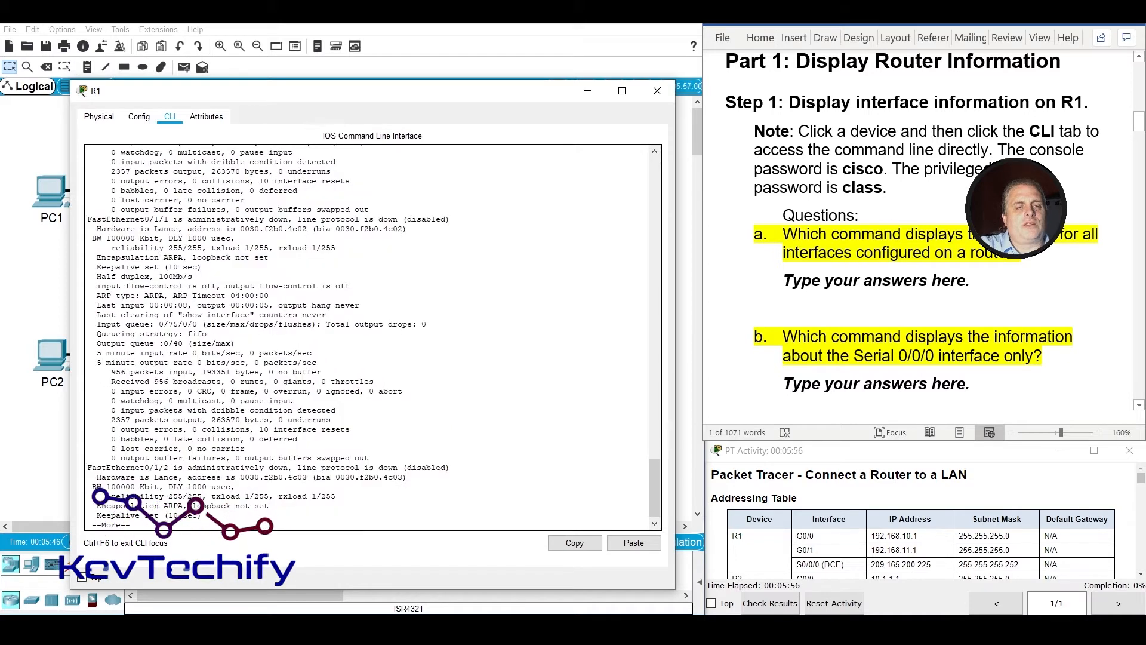
key(space)
key(space)
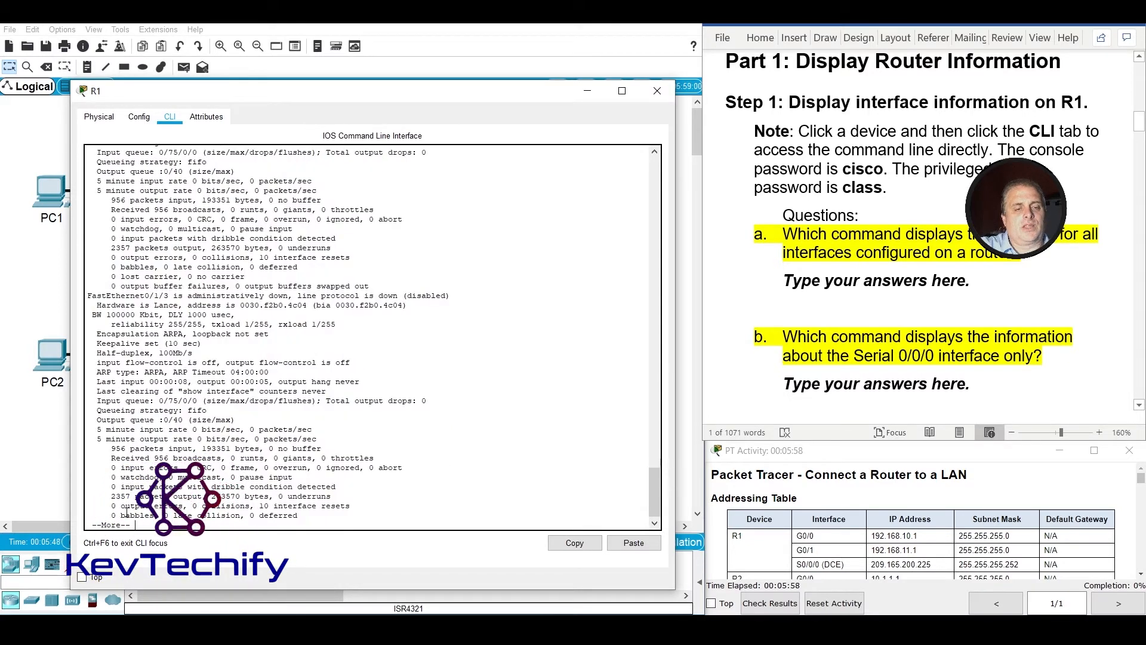
key(space)
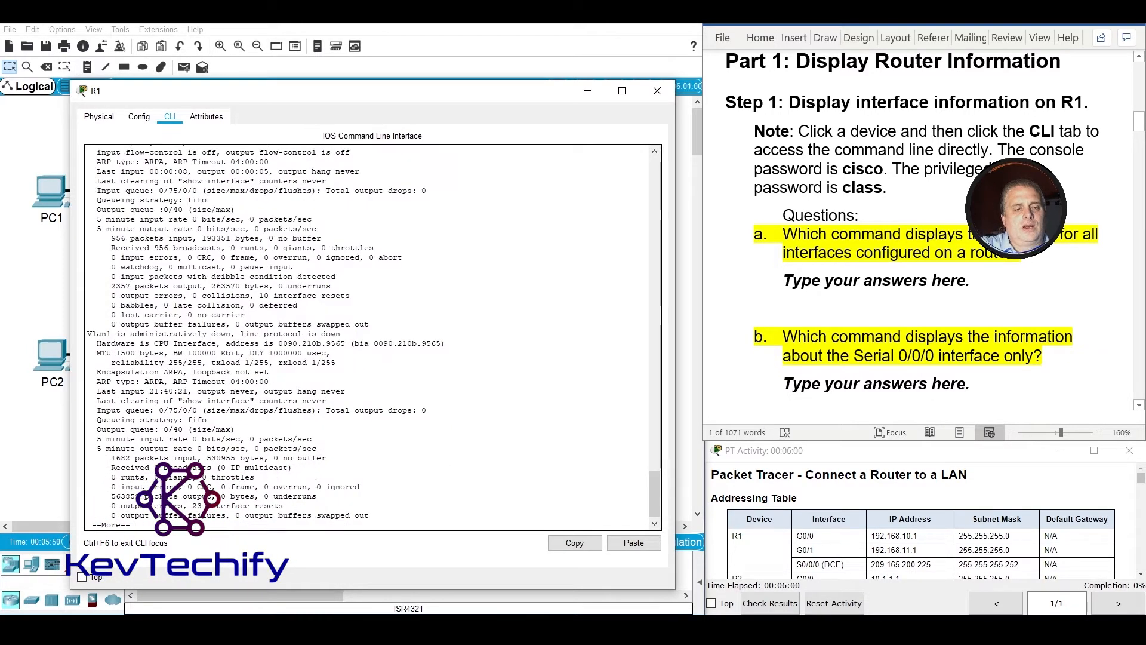
key(space)
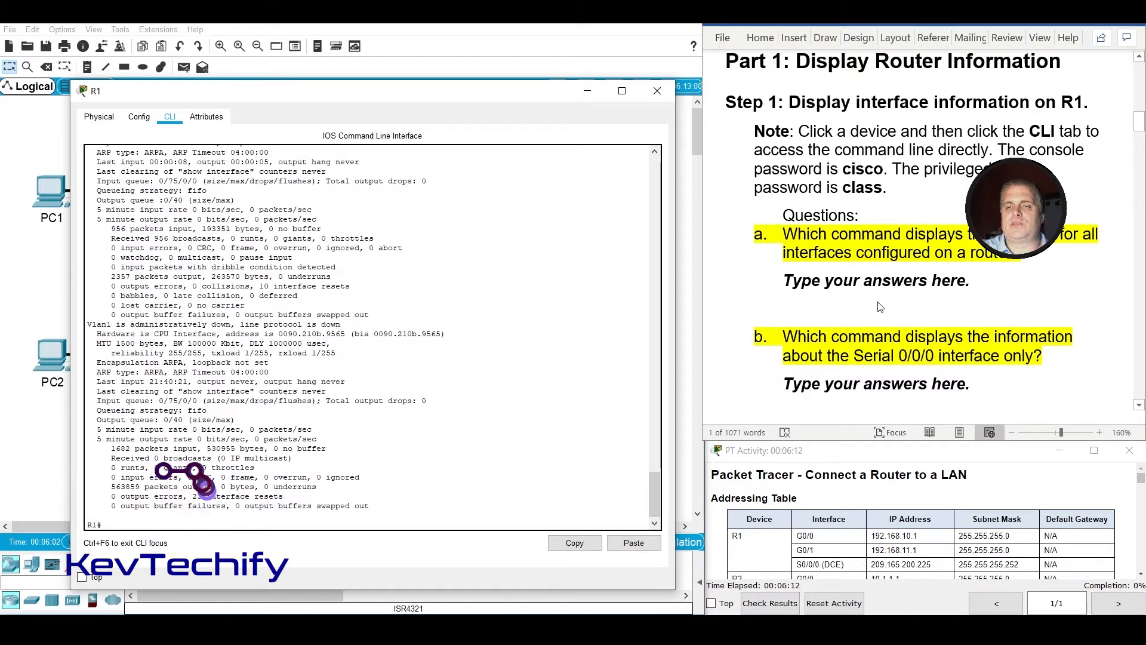
Replace the answer placeholder under question a, about statistics for all router interfaces, with "Show interfaces".
double_click(803, 254)
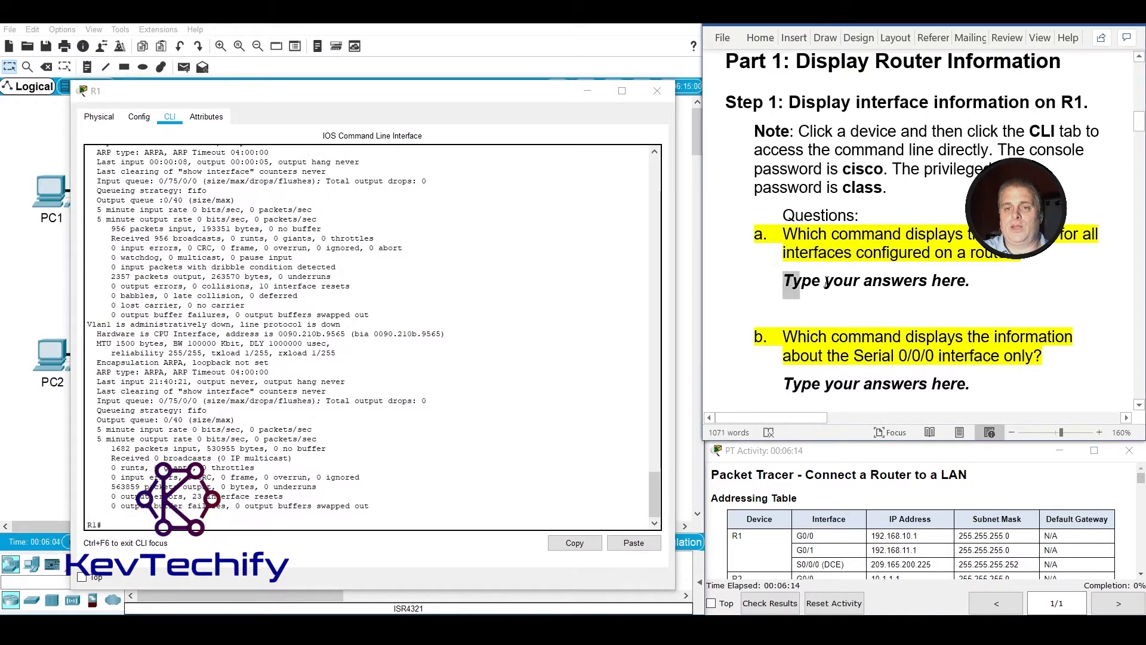
drag(825, 283, 985, 283)
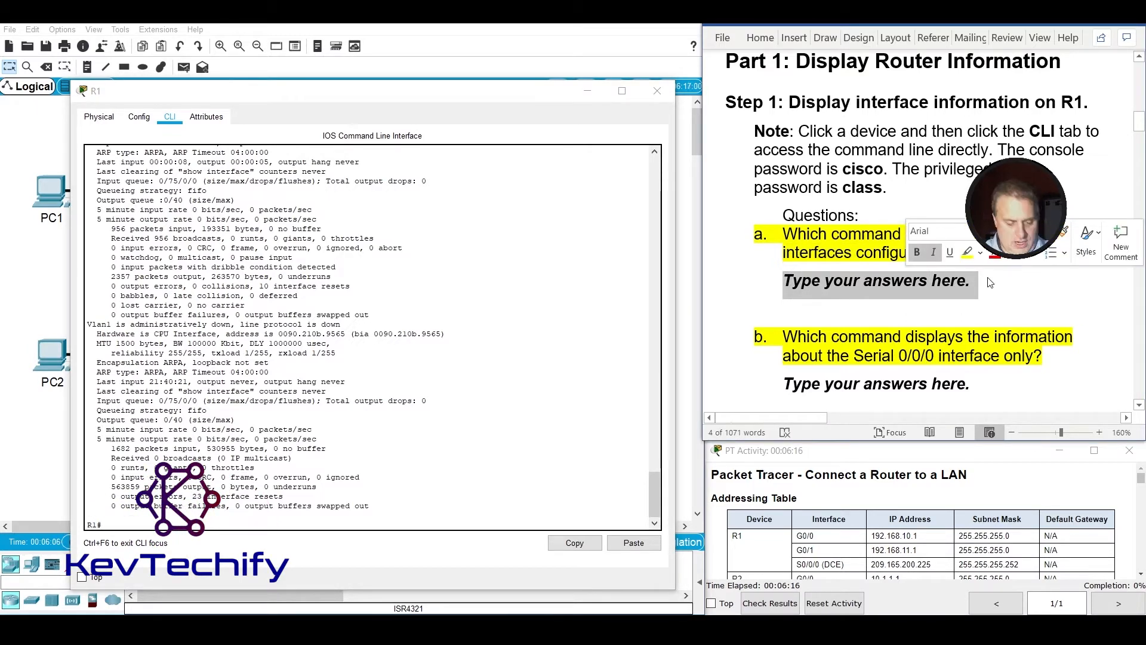
text(show interfaces)
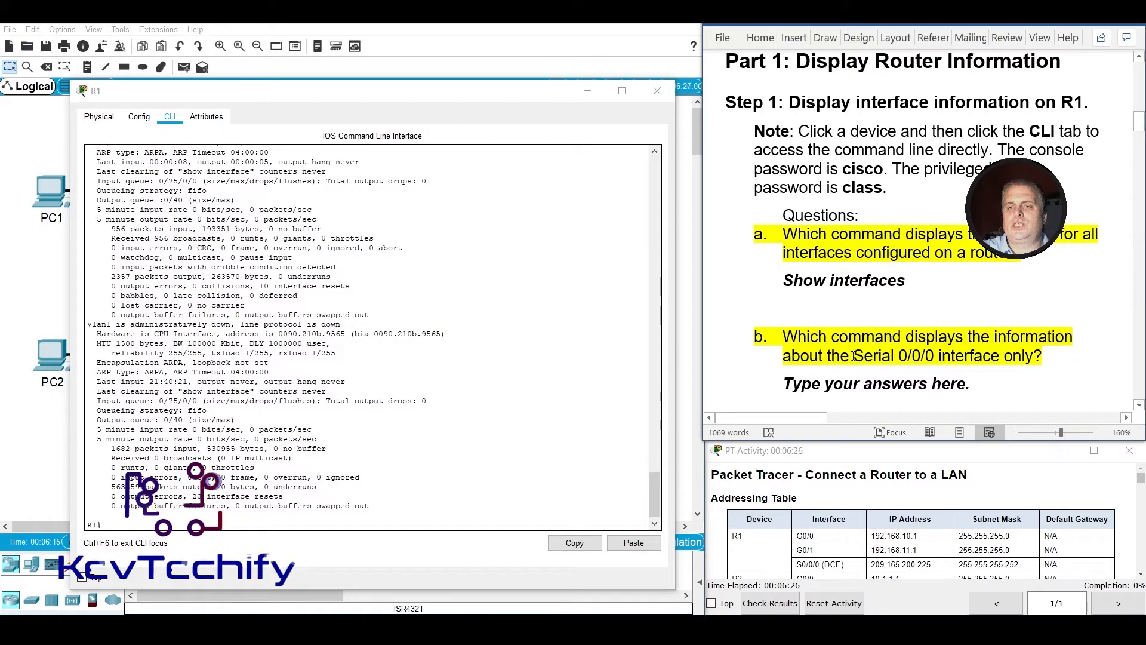
Check question b about the Serial 0/0/0 interface, then run show interface s0/0/0 on R1 and display its full output.
drag(854, 357, 935, 358)
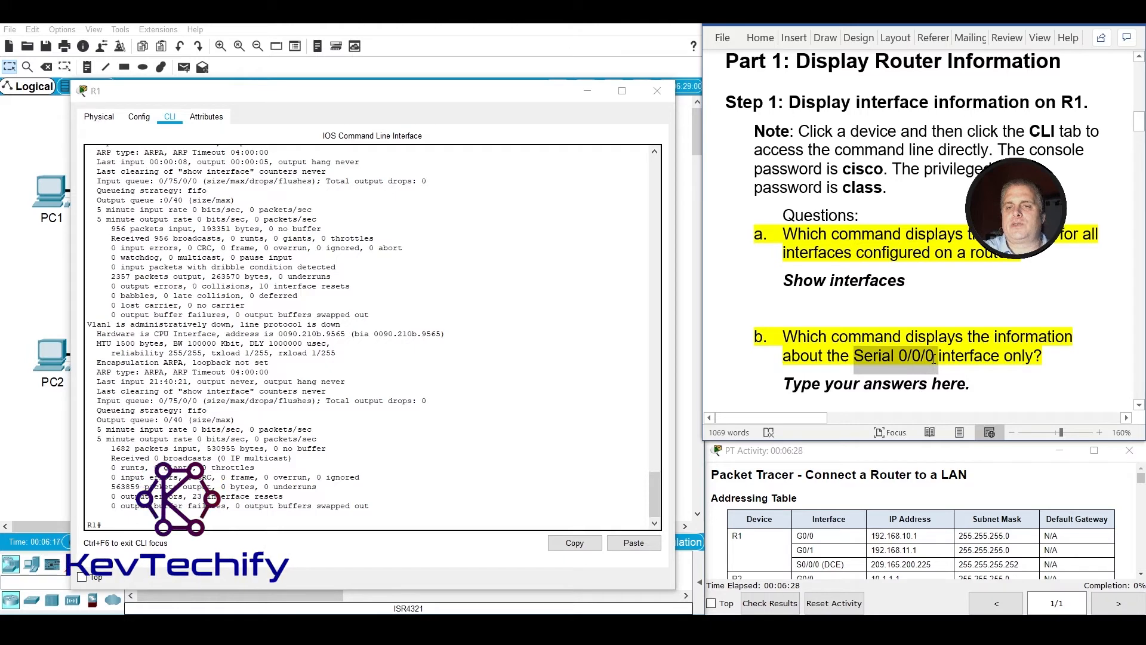
scroll(935, 358, down, 3)
click(819, 273)
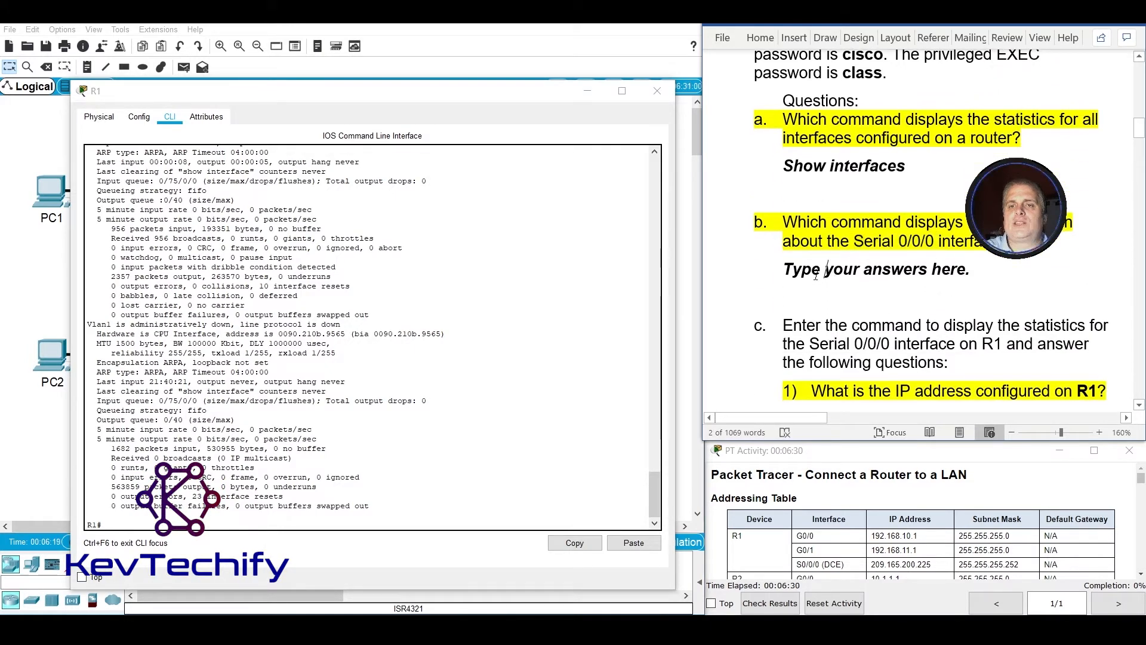
drag(785, 270, 976, 272)
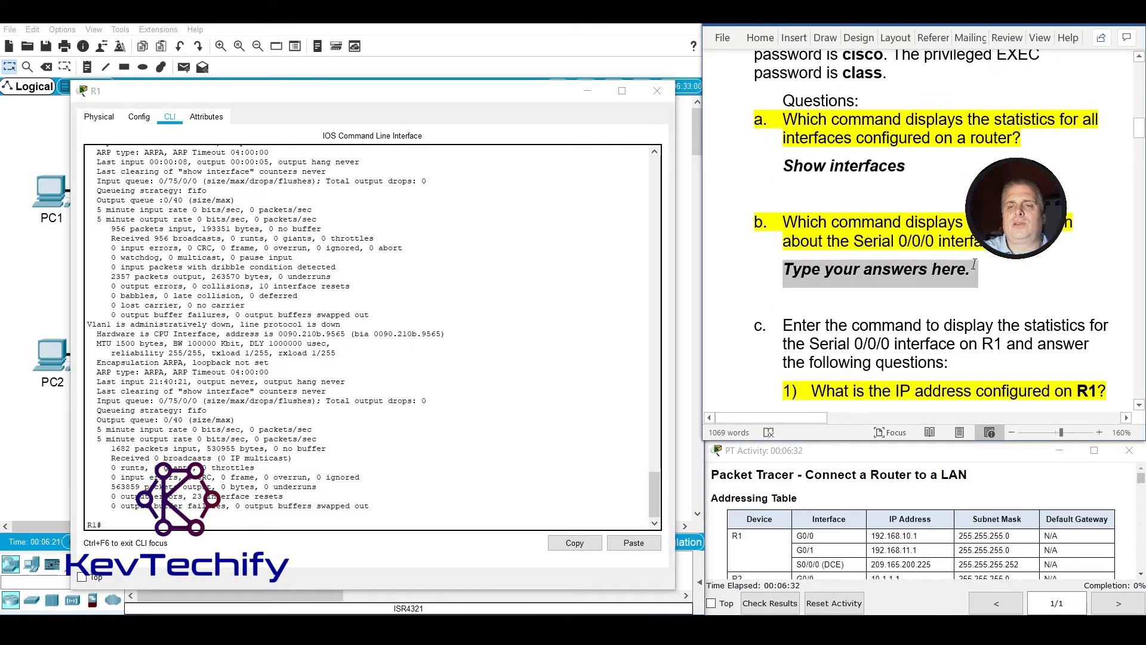
click(363, 525)
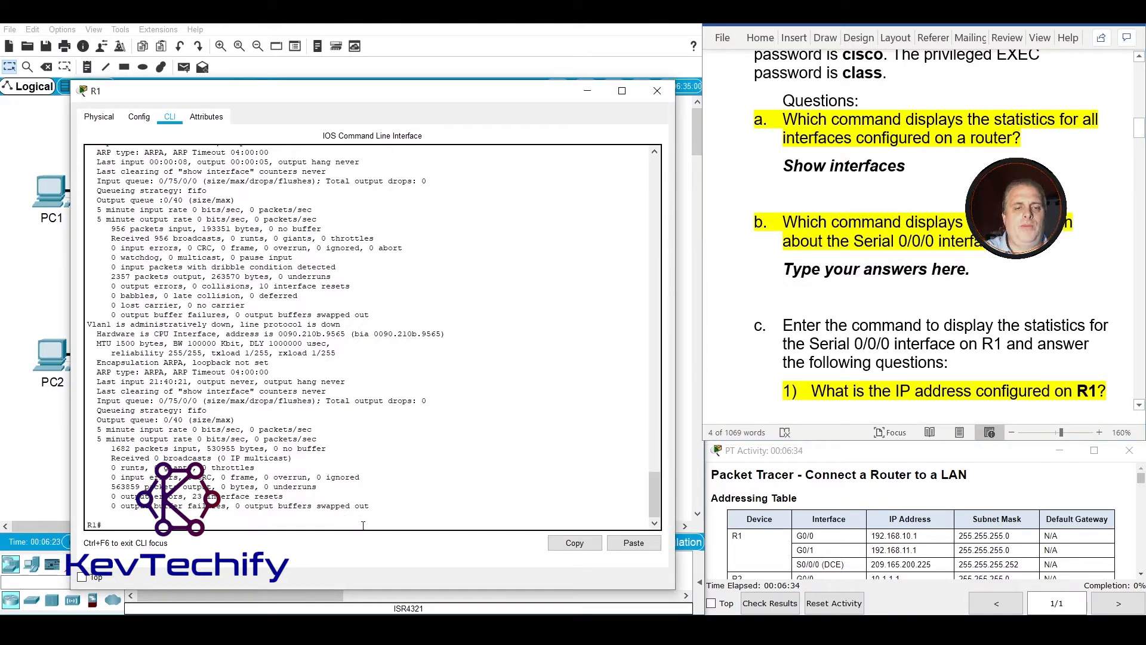
text(show )
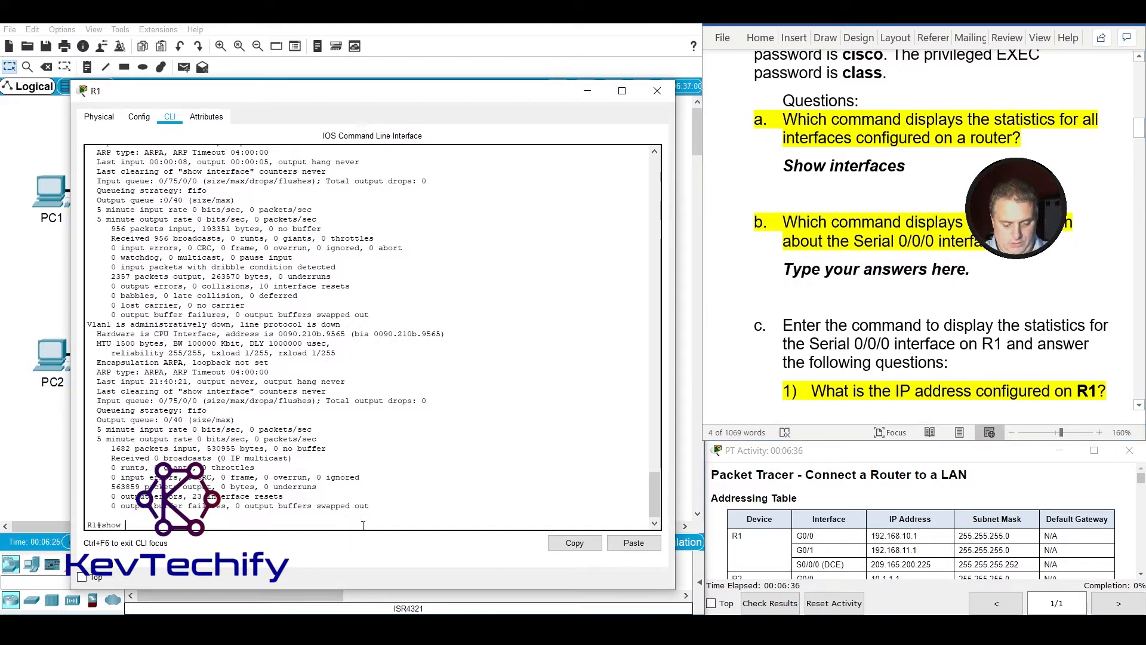
text(interface s)
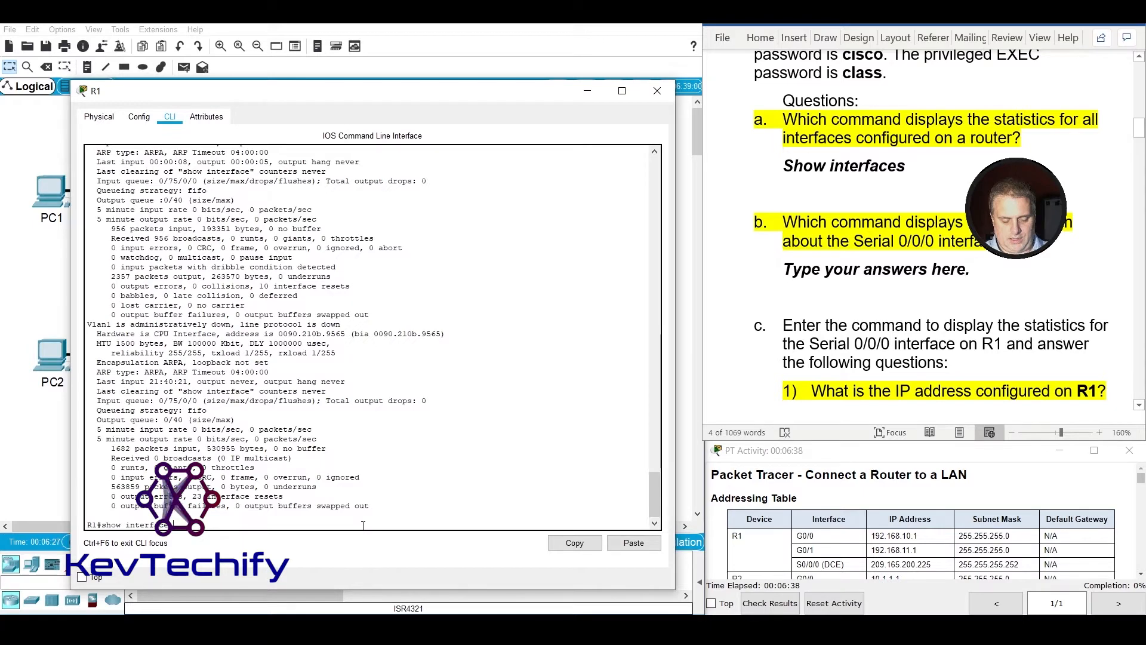
text(0/0/0)
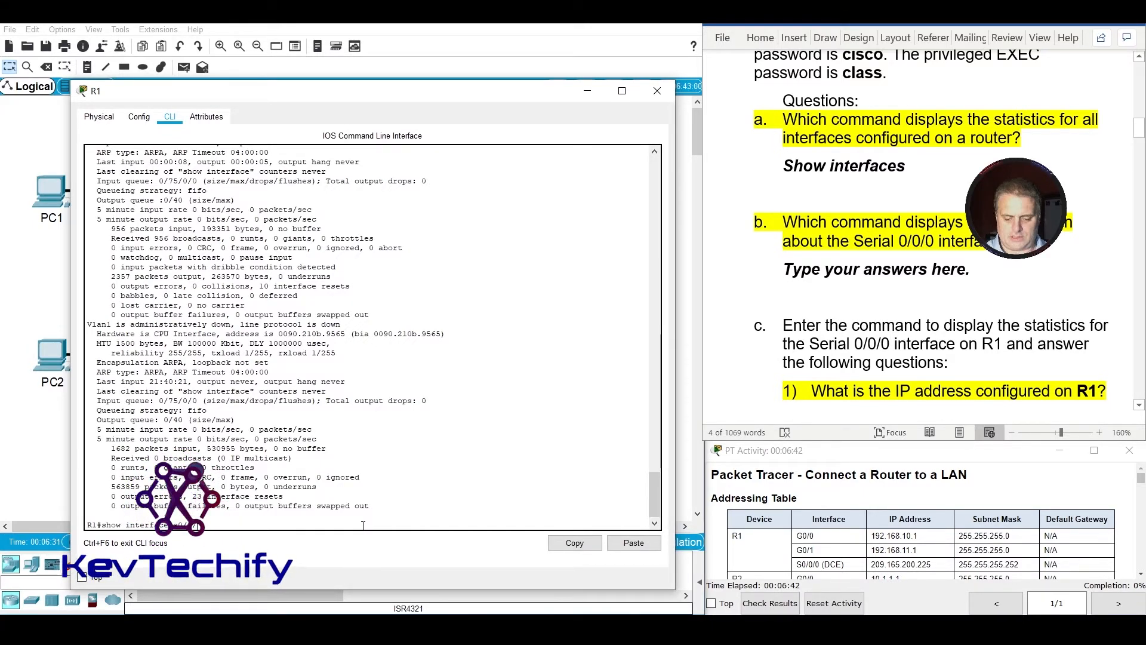
key(Return)
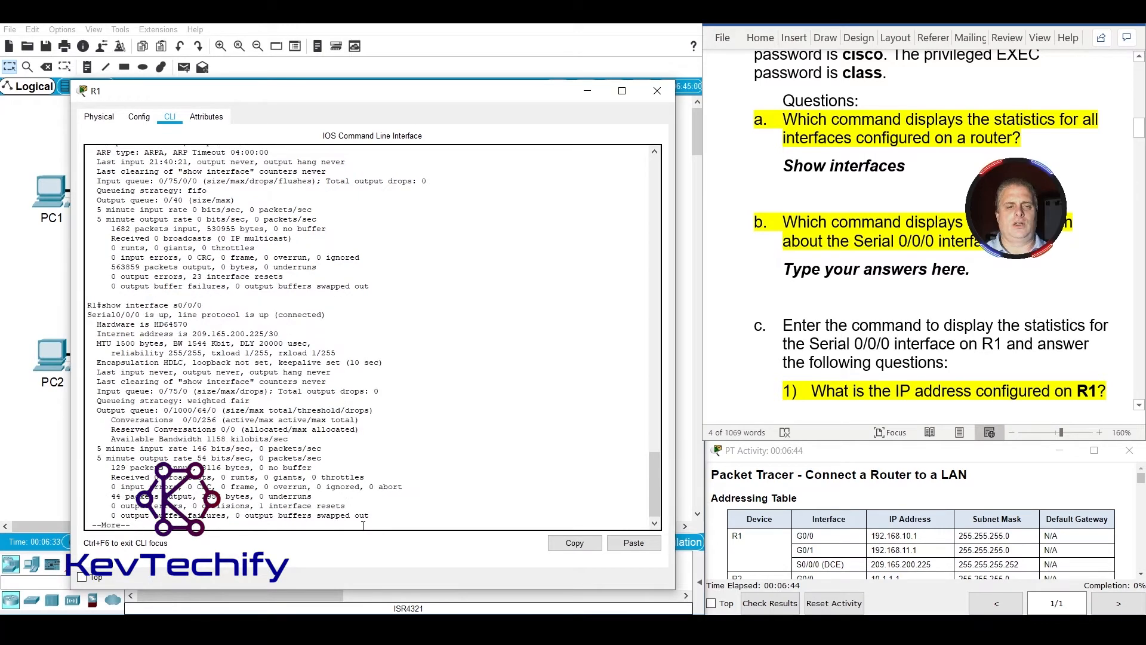
key(space)
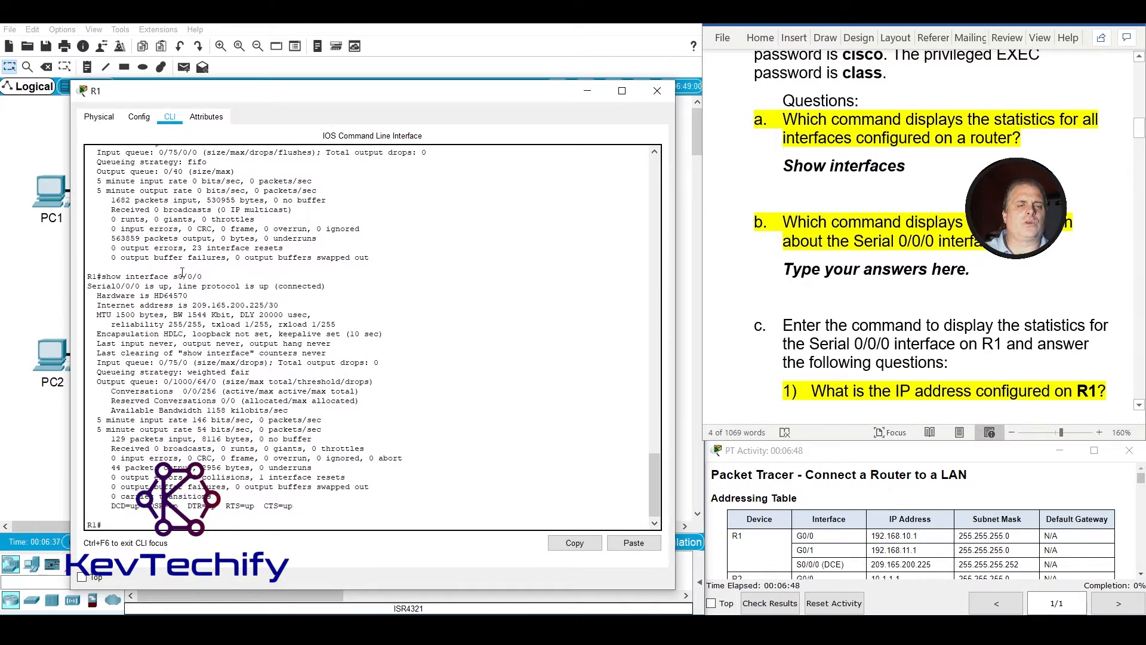
Replace the answer placeholder under question b with "Show interface s0/0/0".
click(794, 271)
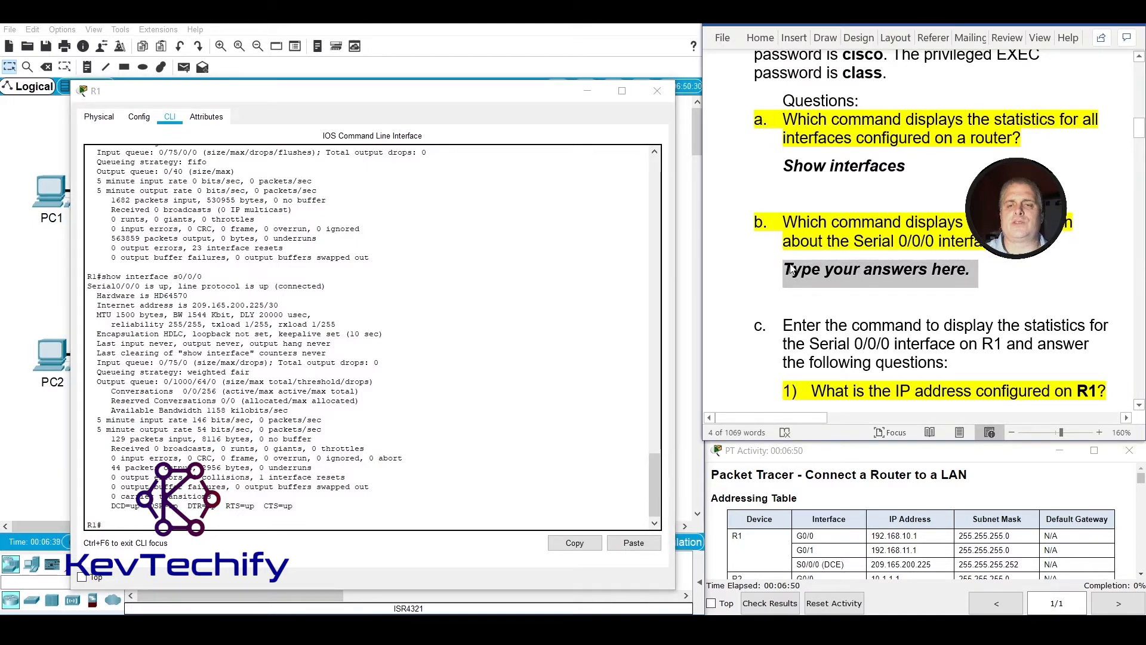
text(show)
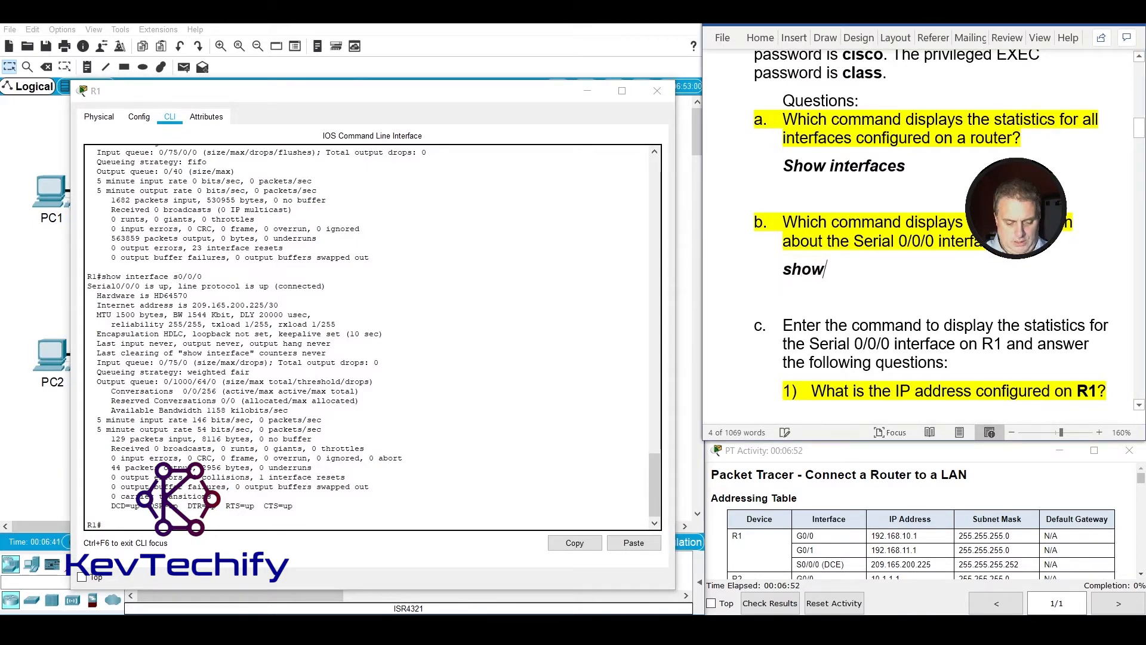
text( interface s0/0/0)
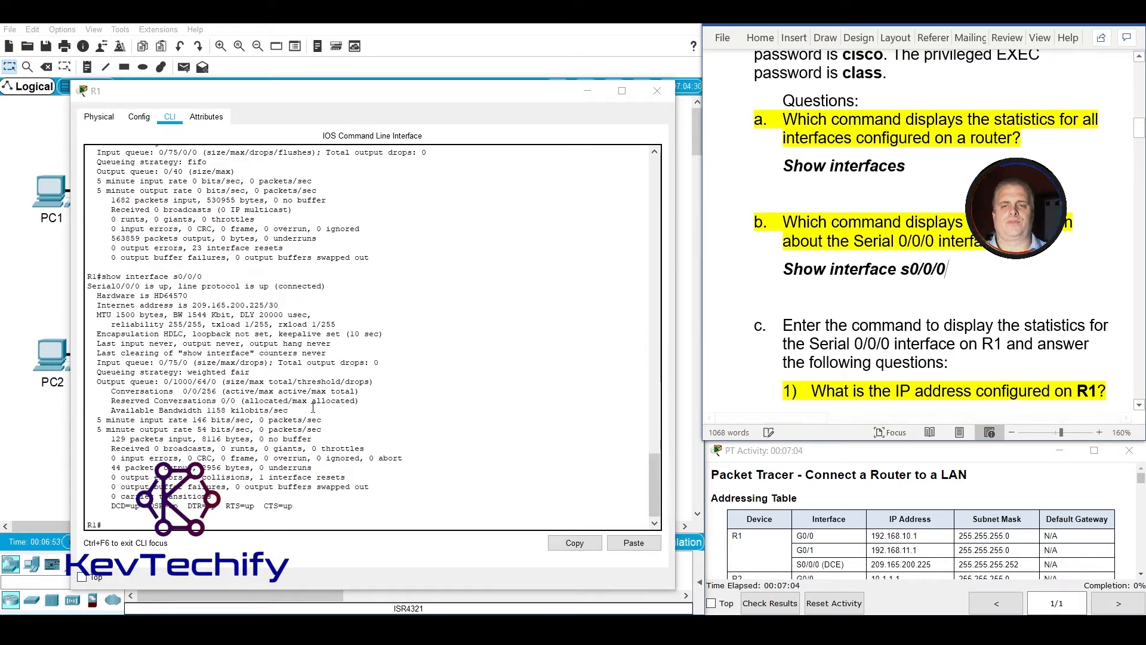
Rerun show interface s0/0/0 on R1 for question c and display the output through to the end.
scroll(741, 333, down, 3)
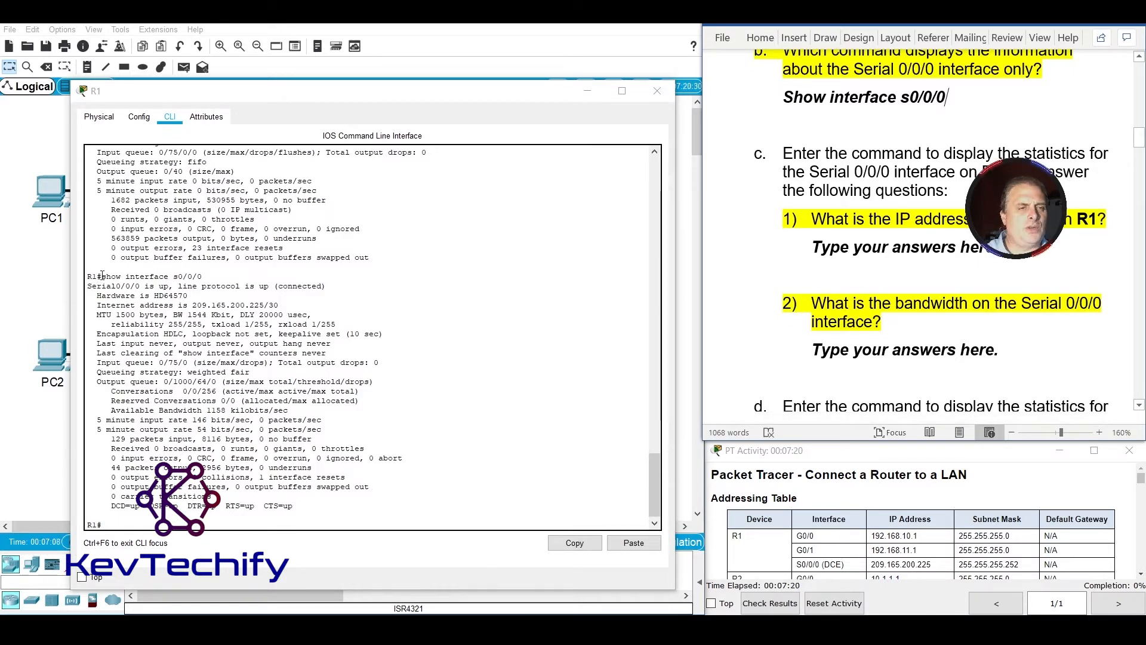
drag(102, 276, 180, 276)
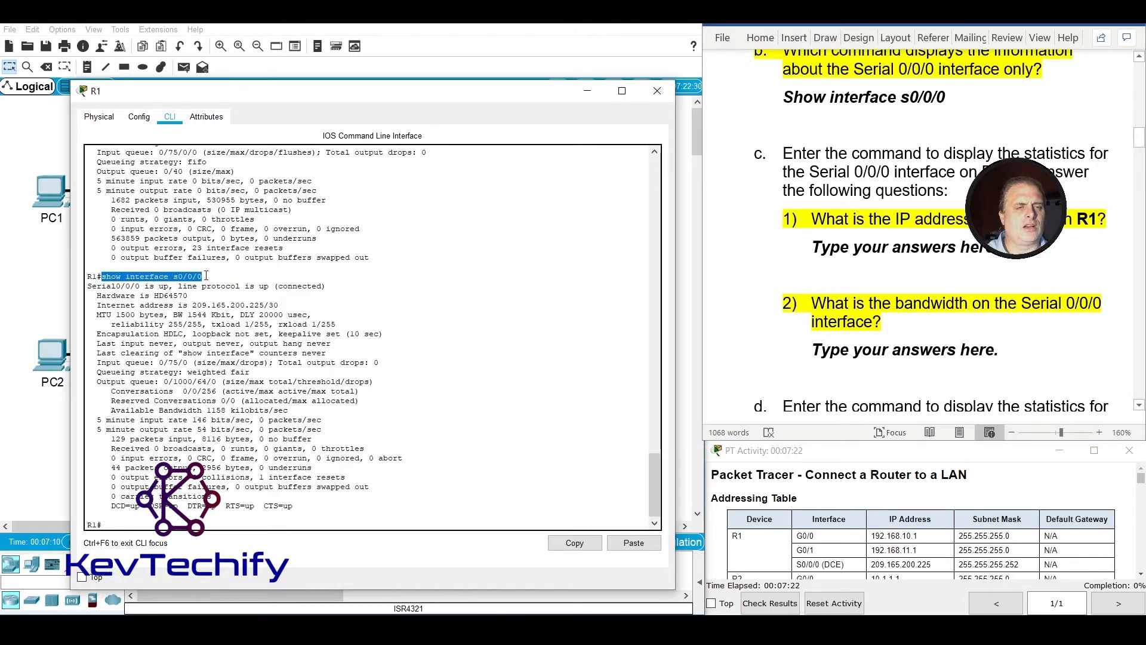
click(168, 526)
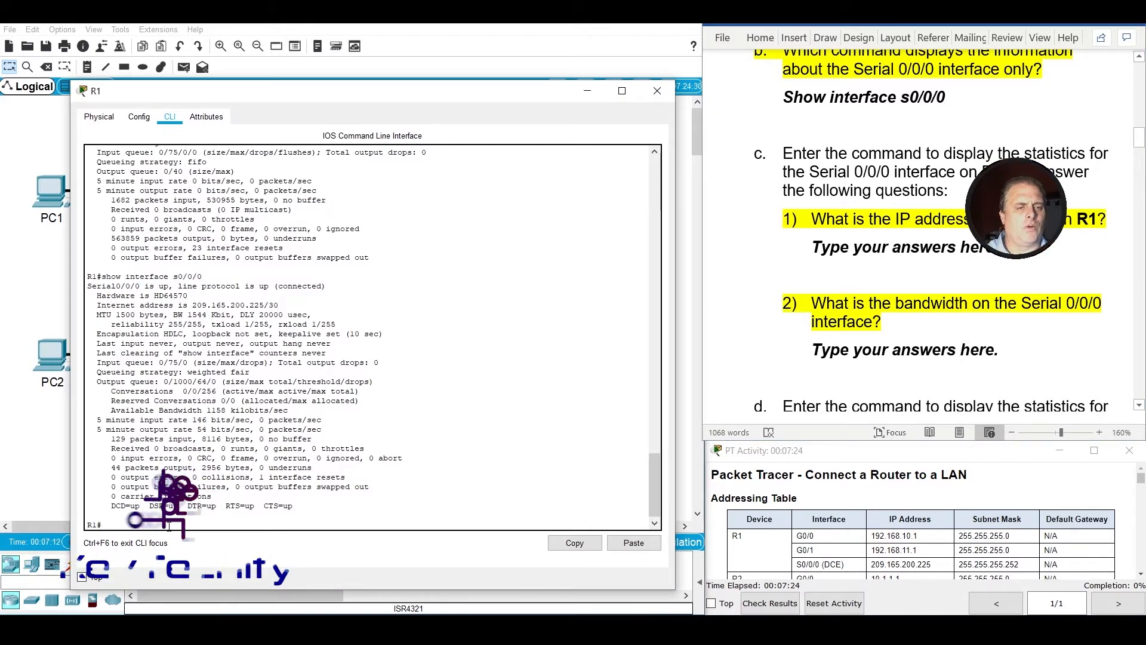
key(Up)
key(Return)
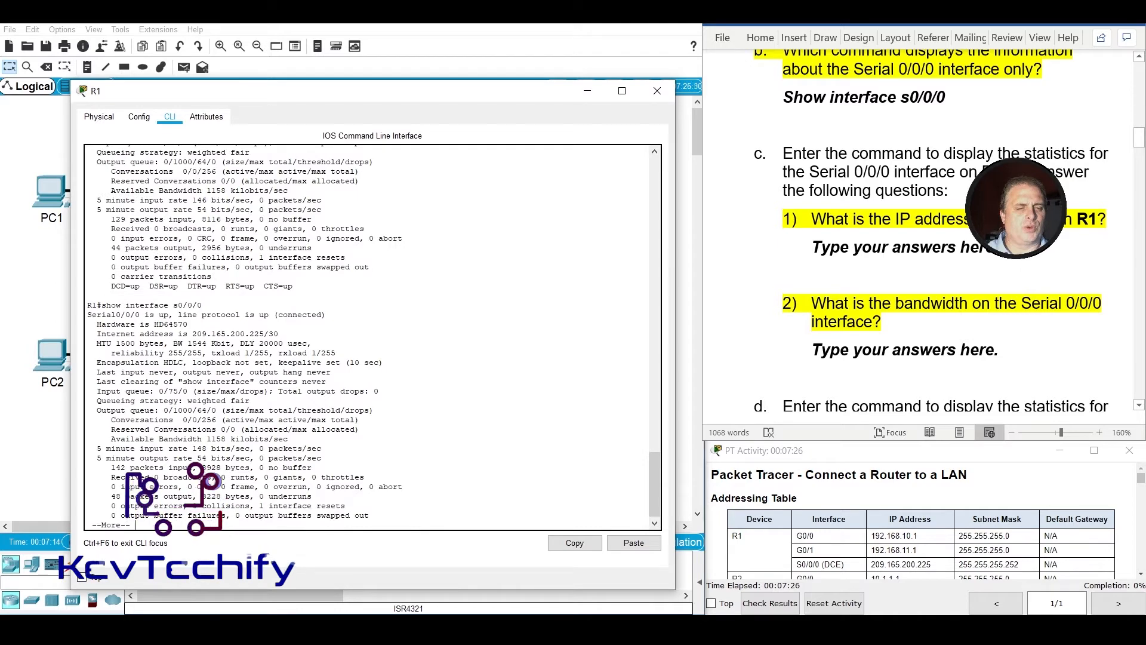
key(space)
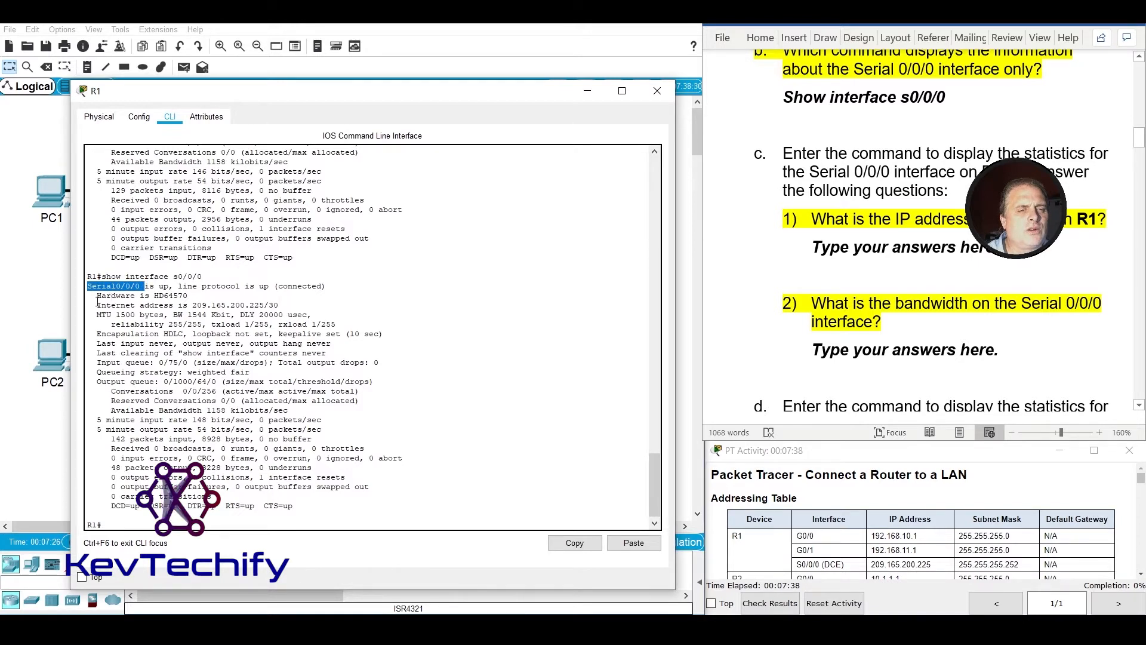
Locate R1's Serial 0/0/0 Internet address in the output and replace the answer placeholder under question c1 with "209.165.200.225/30".
drag(97, 305, 270, 305)
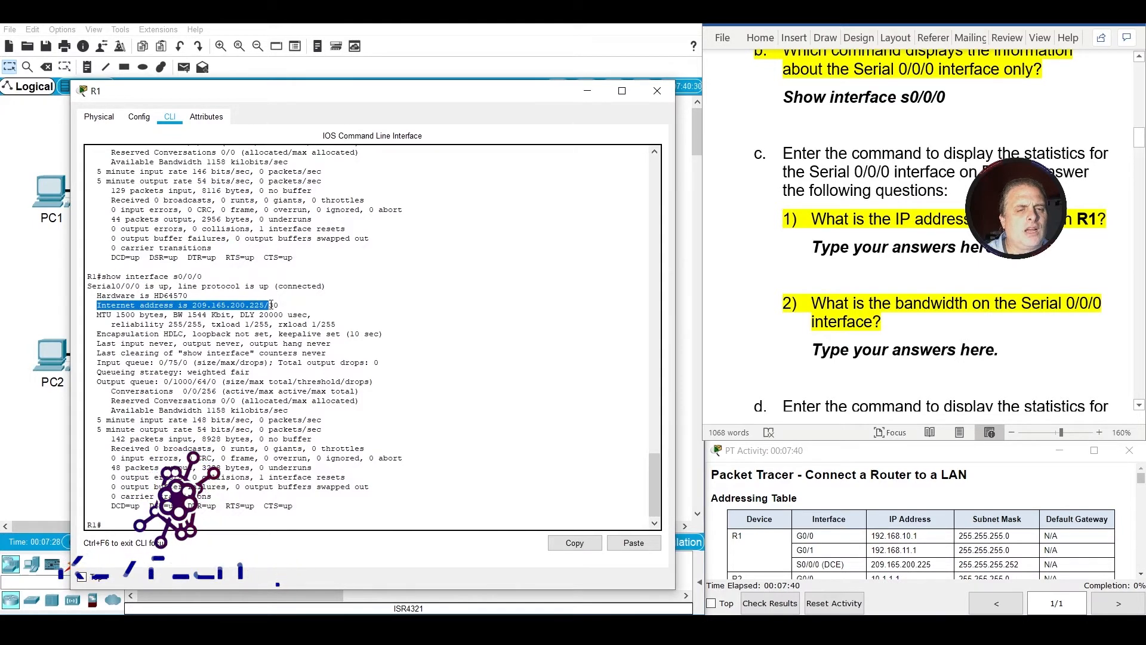
click(194, 308)
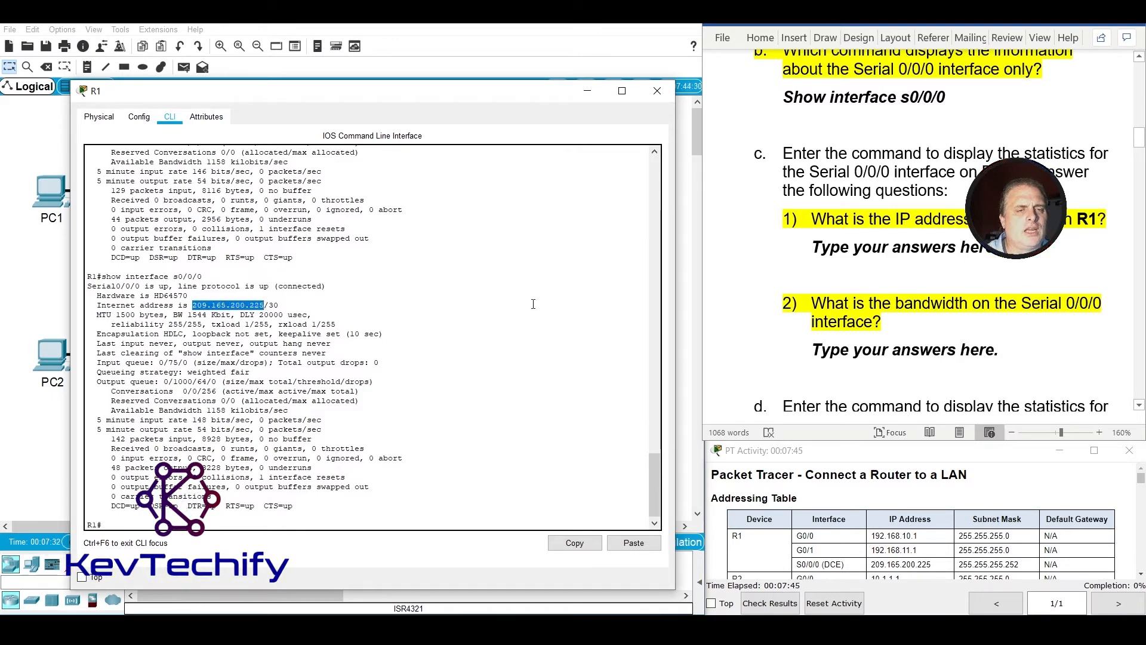
click(875, 267)
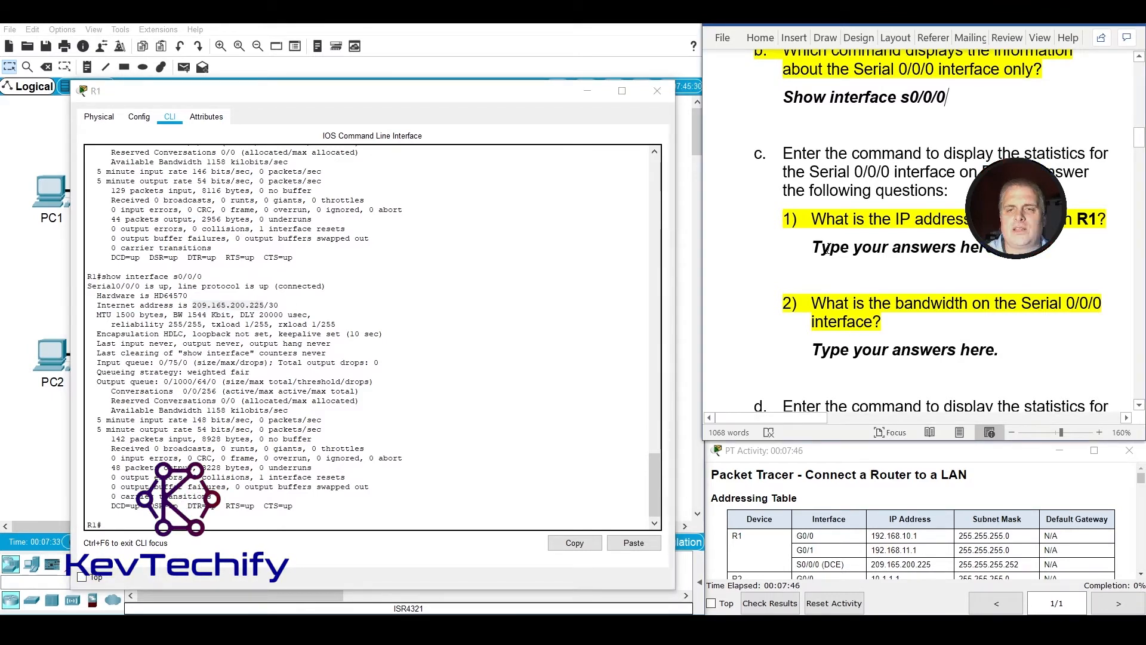
click(866, 246)
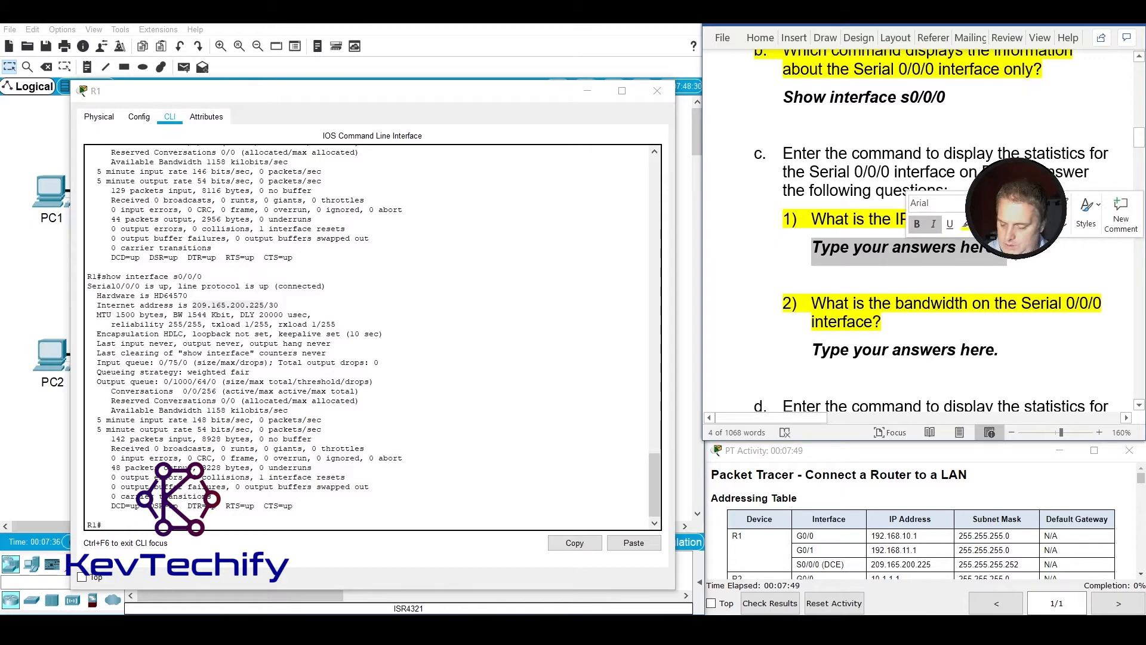
text(209.)
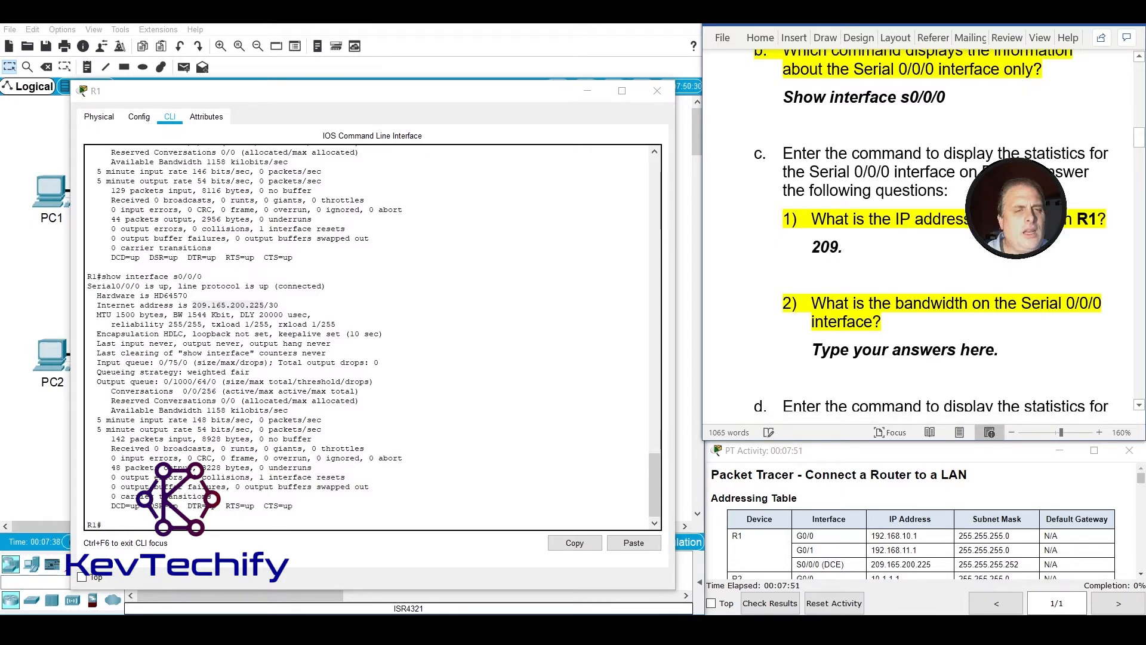
text(165)
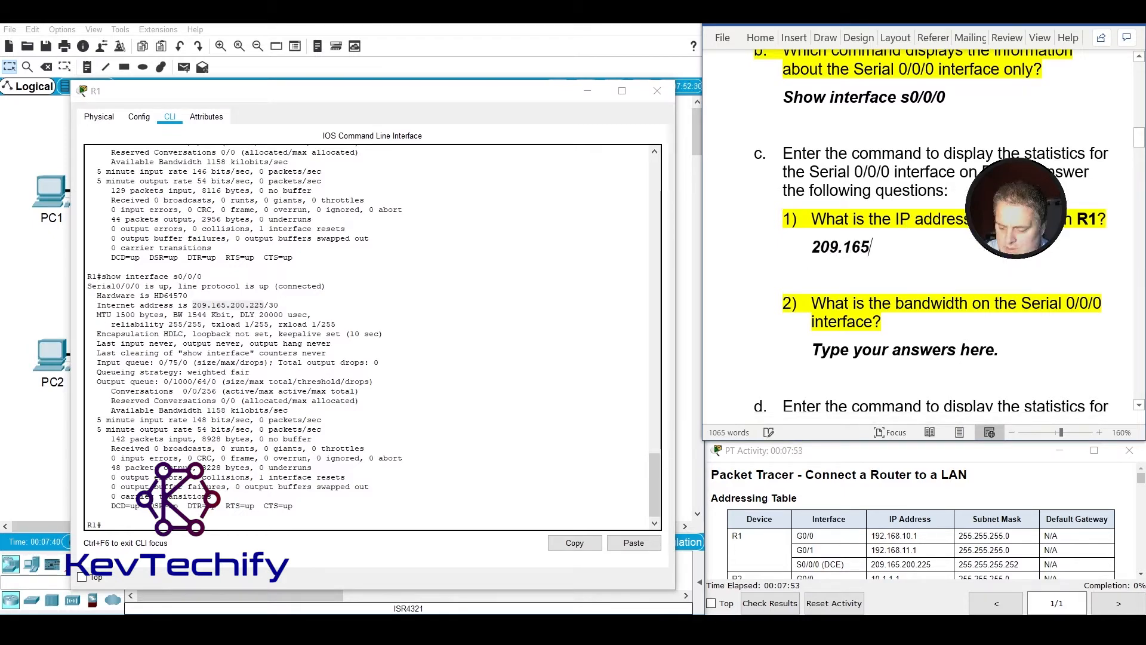
text(.200.225)
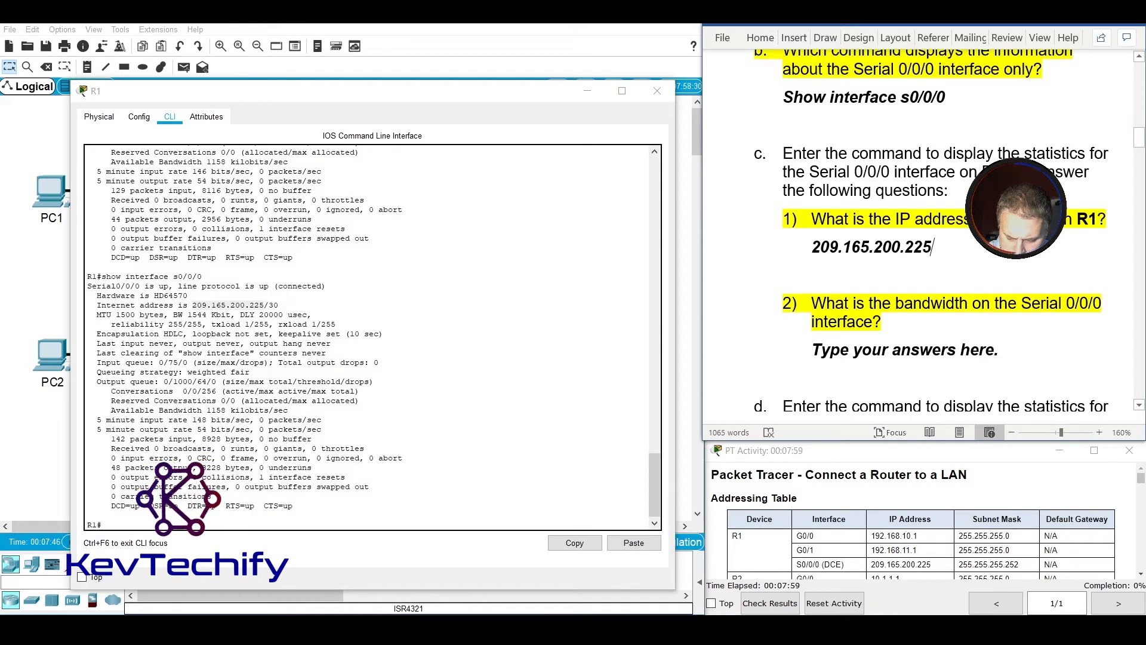
text(/30)
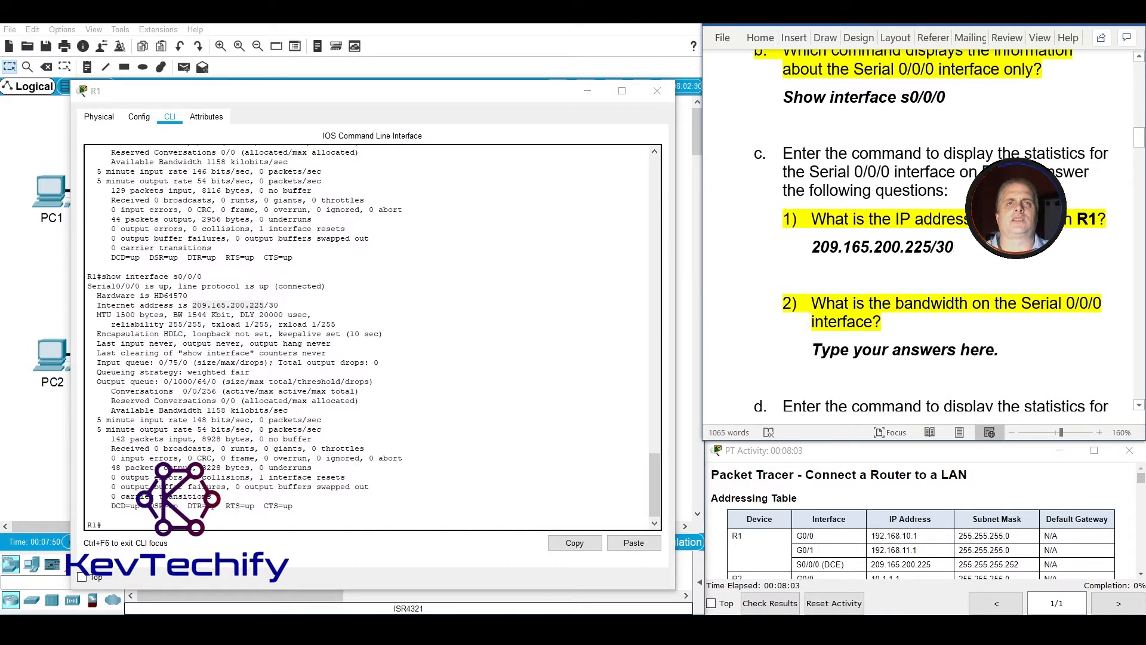
Locate the Serial 0/0/0 bandwidth in the R1 output and replace the answer placeholder under question c2 with "1544 Kbit".
scroll(1003, 323, down, 3)
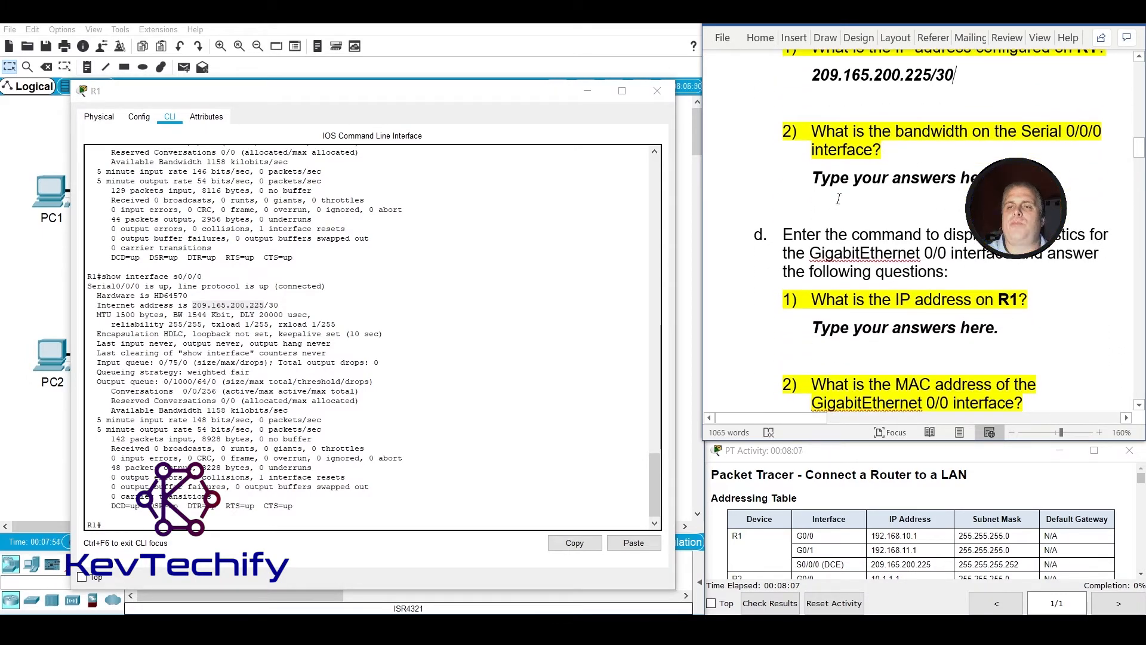
drag(812, 178, 994, 179)
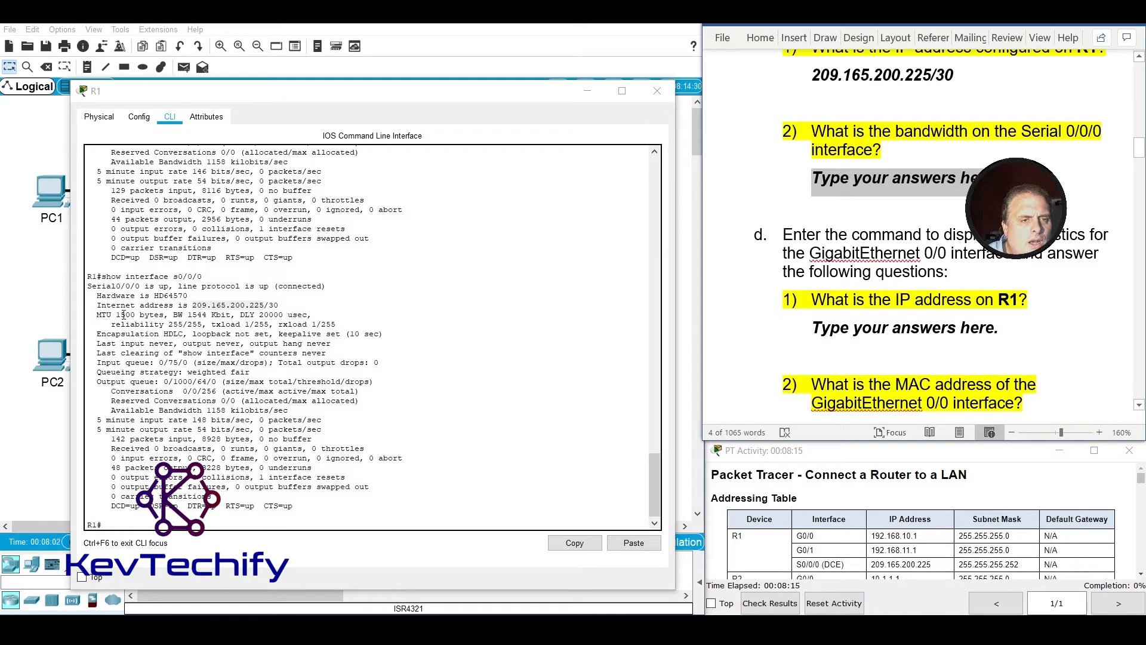
double_click(177, 315)
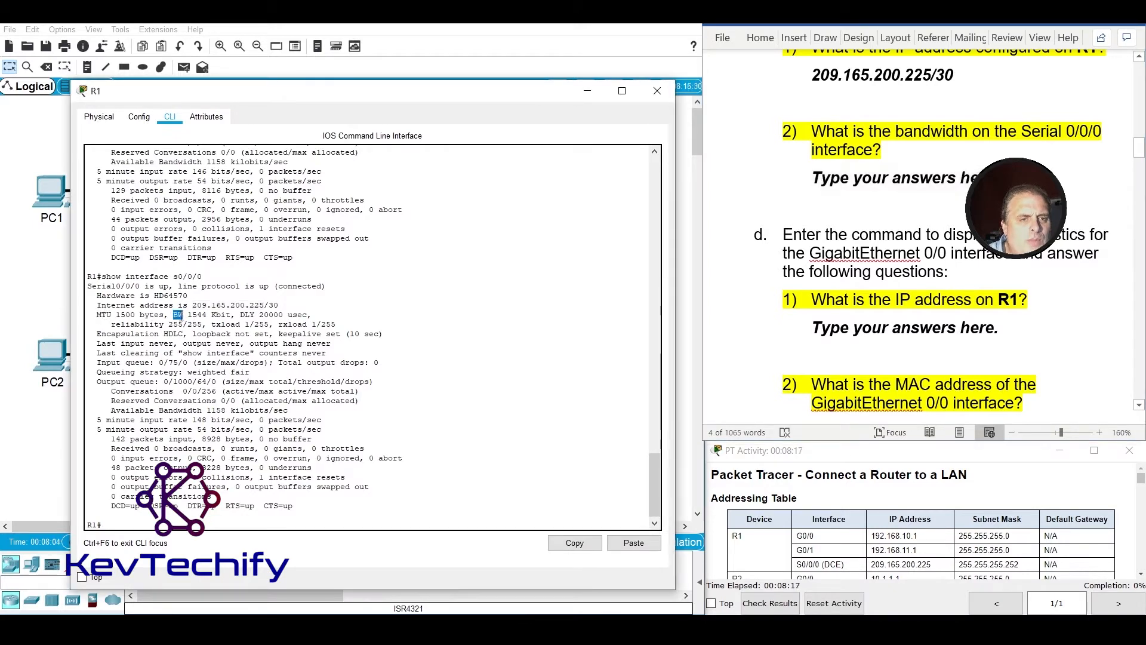
drag(186, 314, 213, 314)
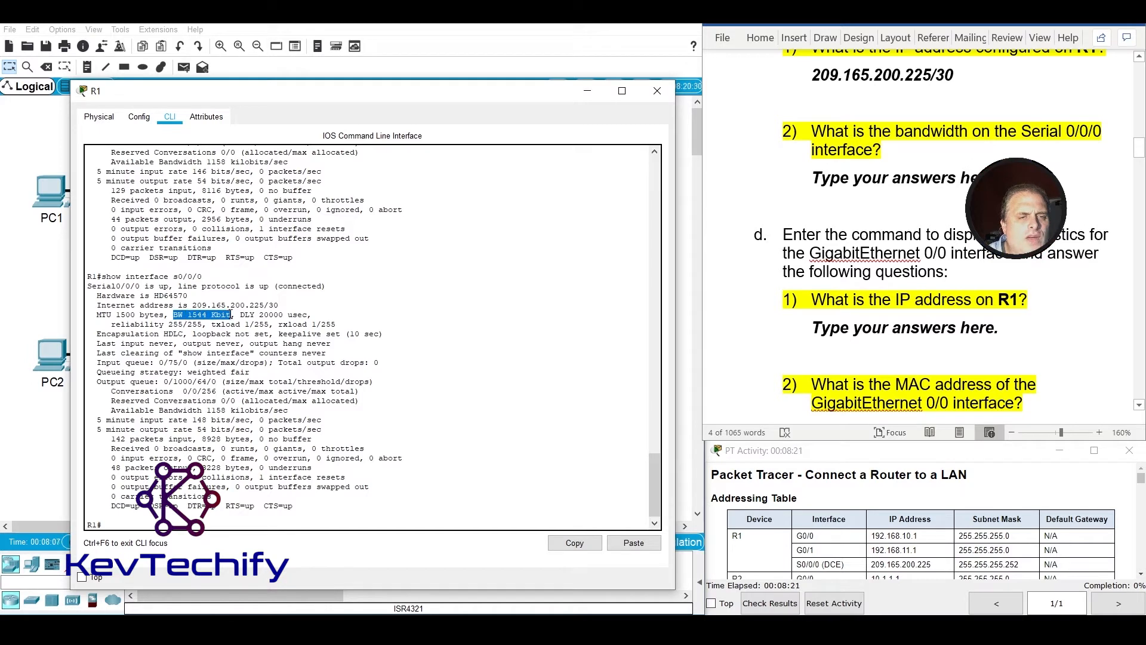
click(804, 325)
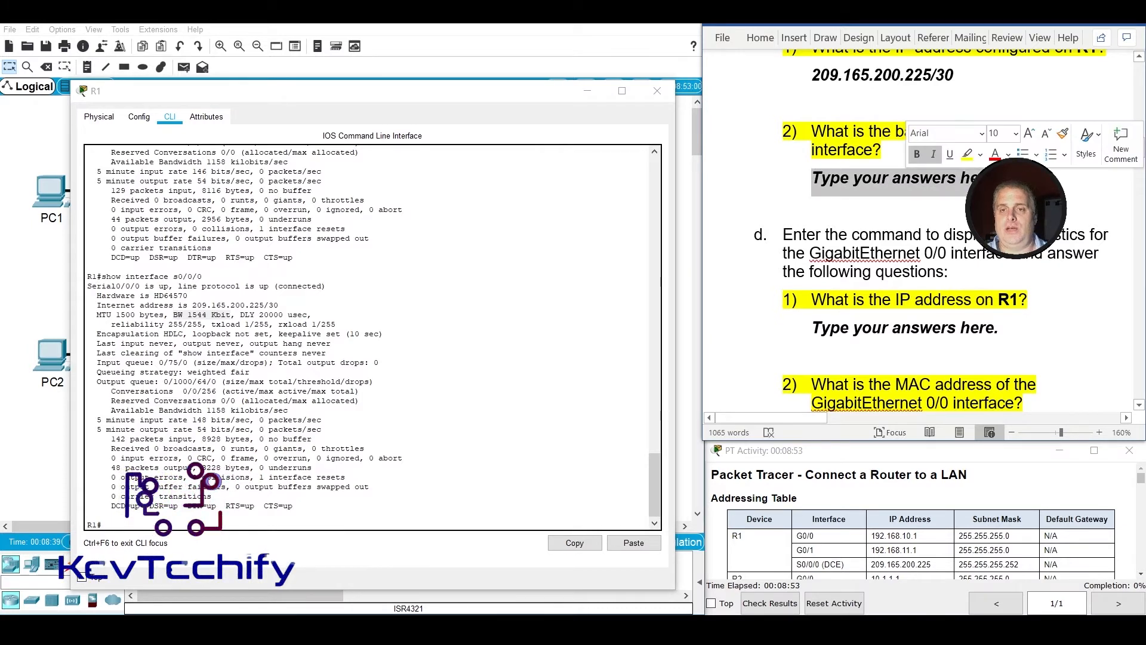
text(1544)
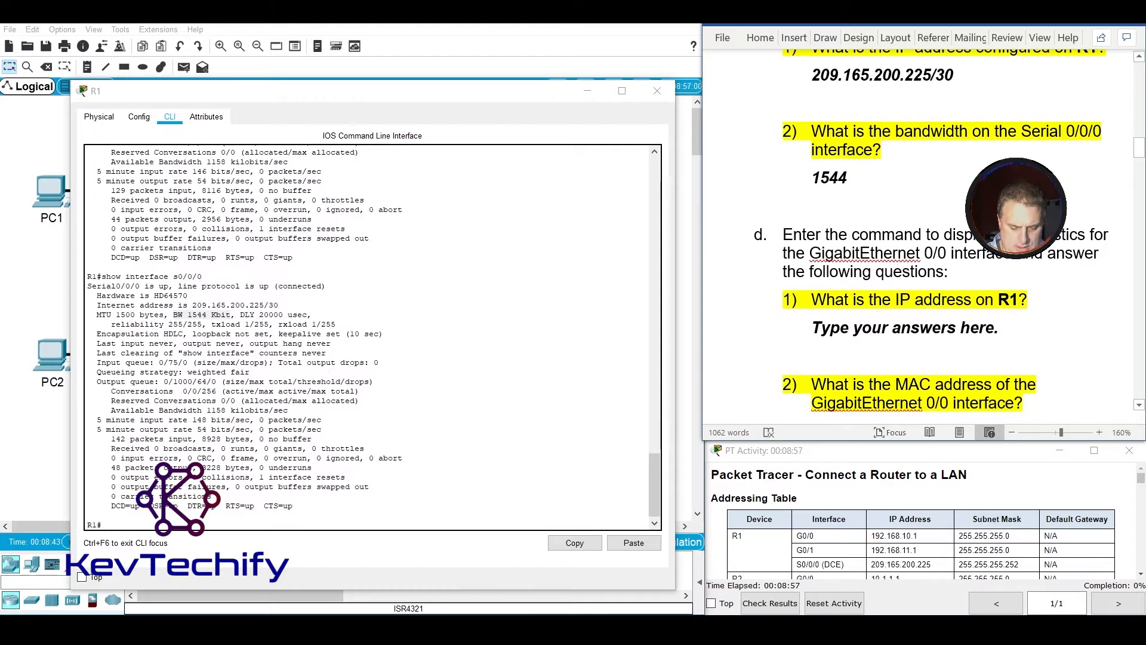
text( Kbi)
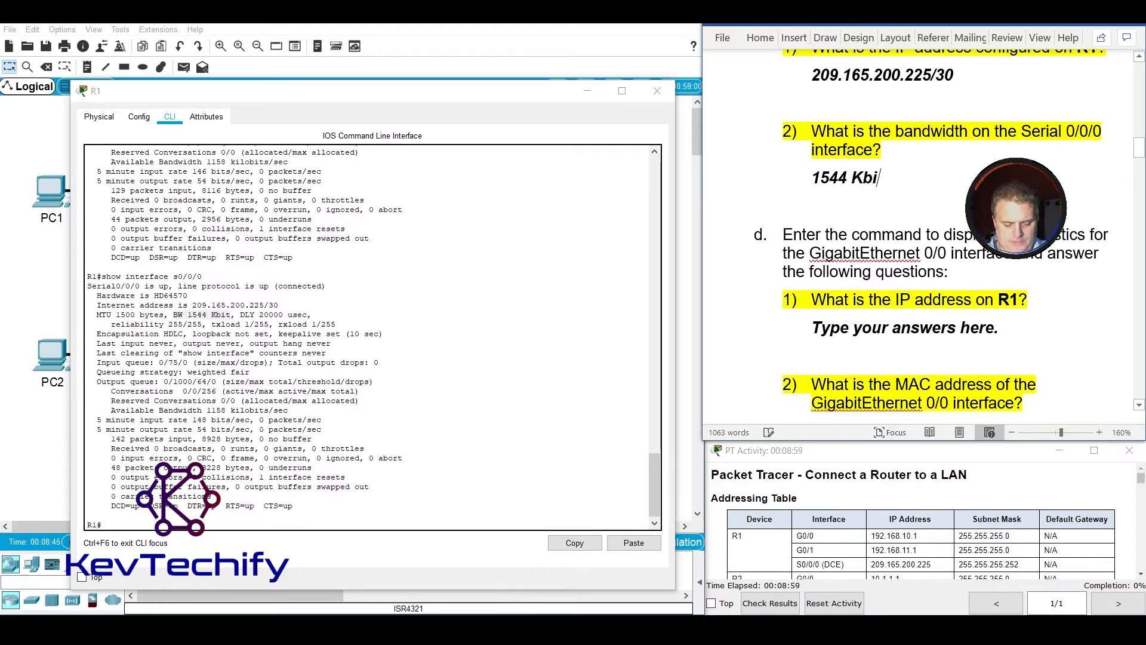
text(t)
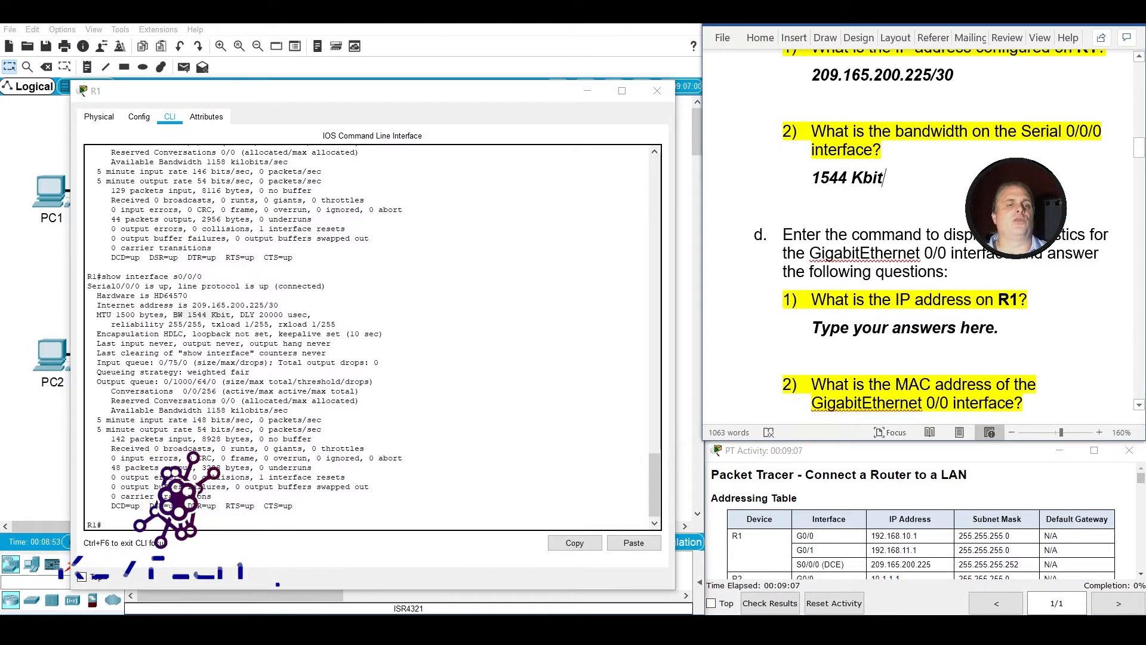
click(839, 179)
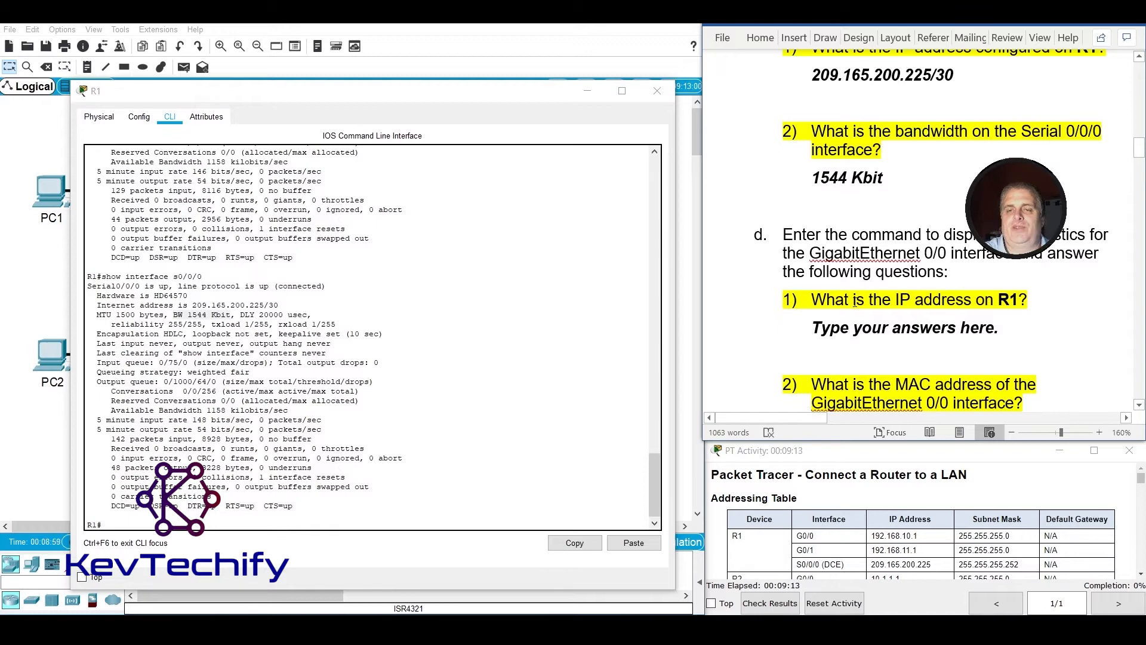
Read question d about the GigabitEthernet 0/0 interface, then run sho interface g0/0 on R1.
scroll(880, 287, down, 3)
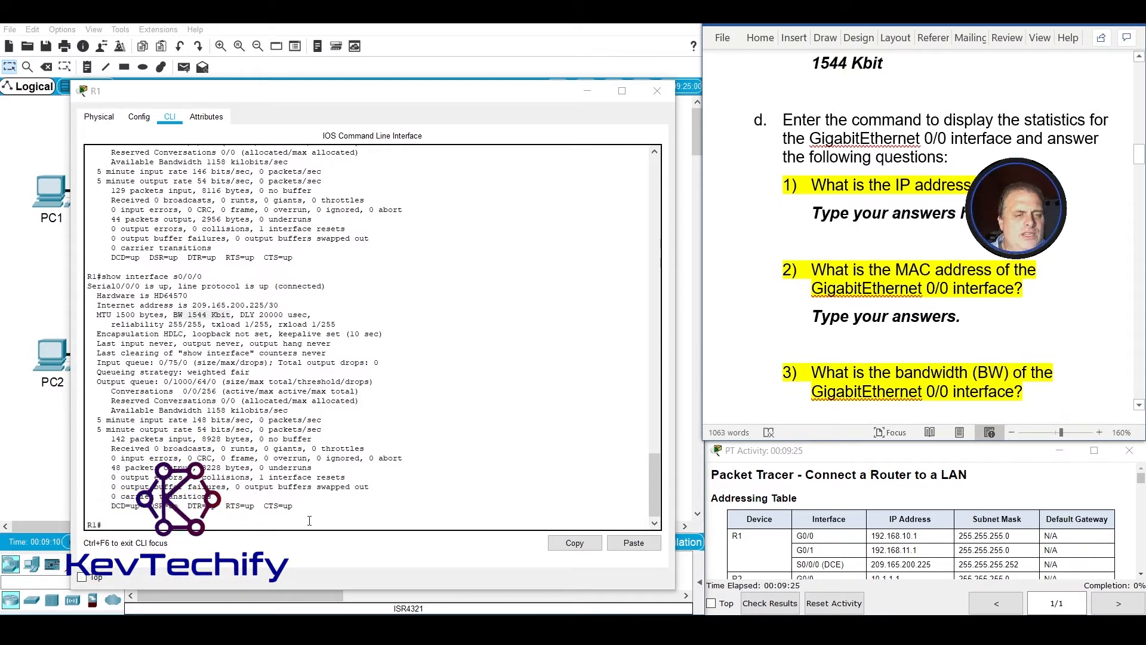
drag(309, 520, 309, 521)
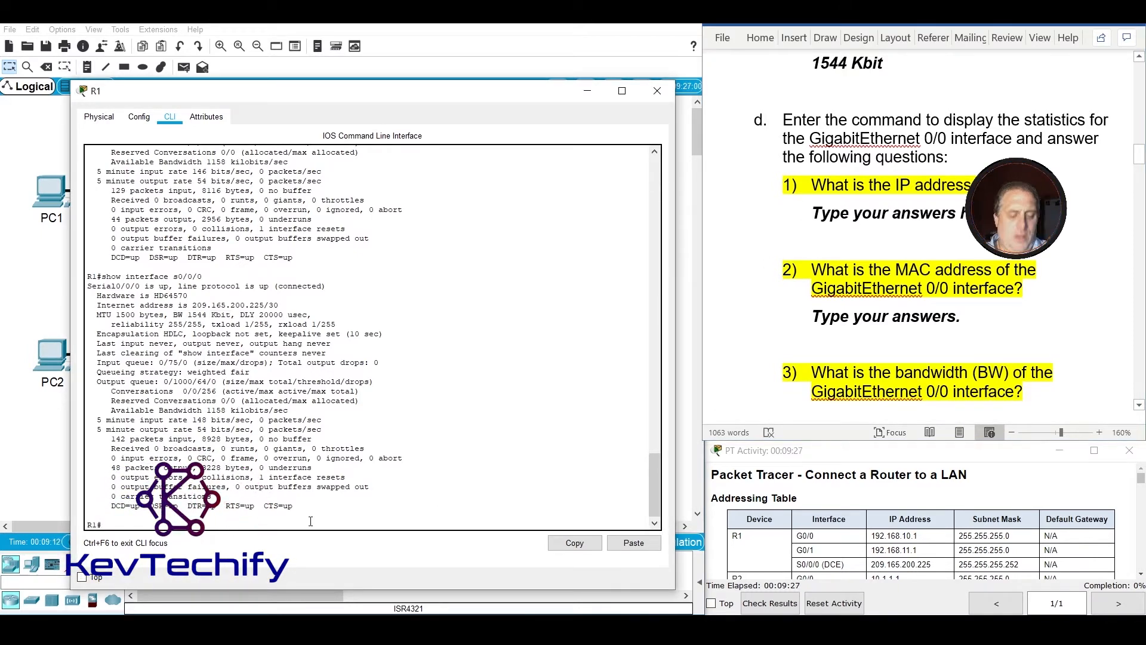
text(sho)
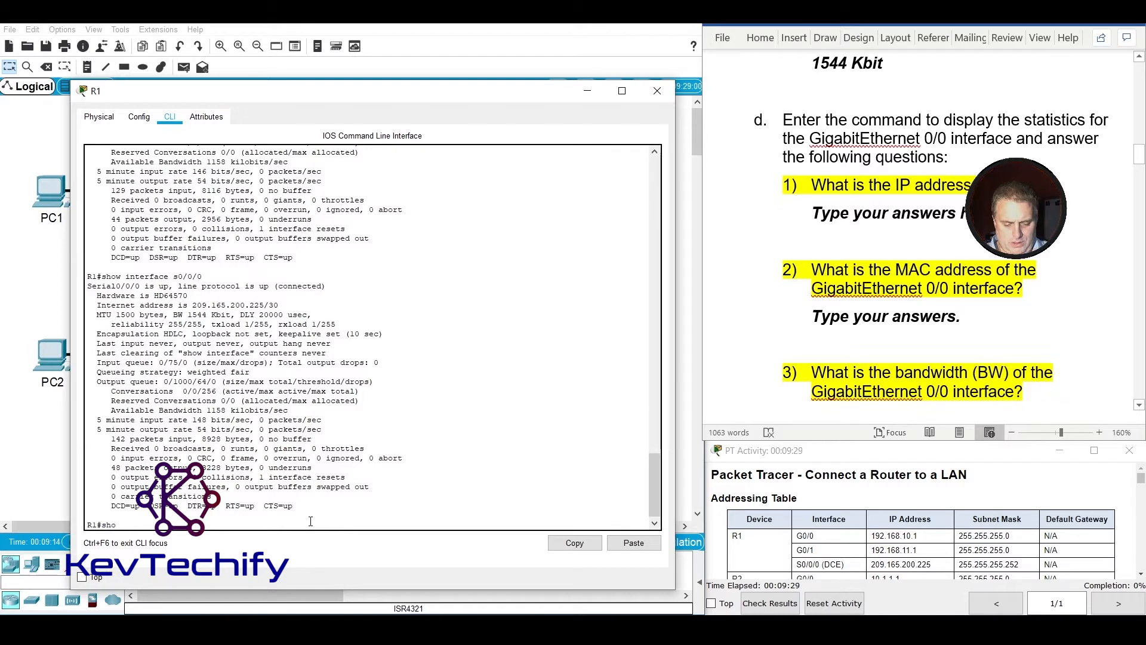
text( interface g0)
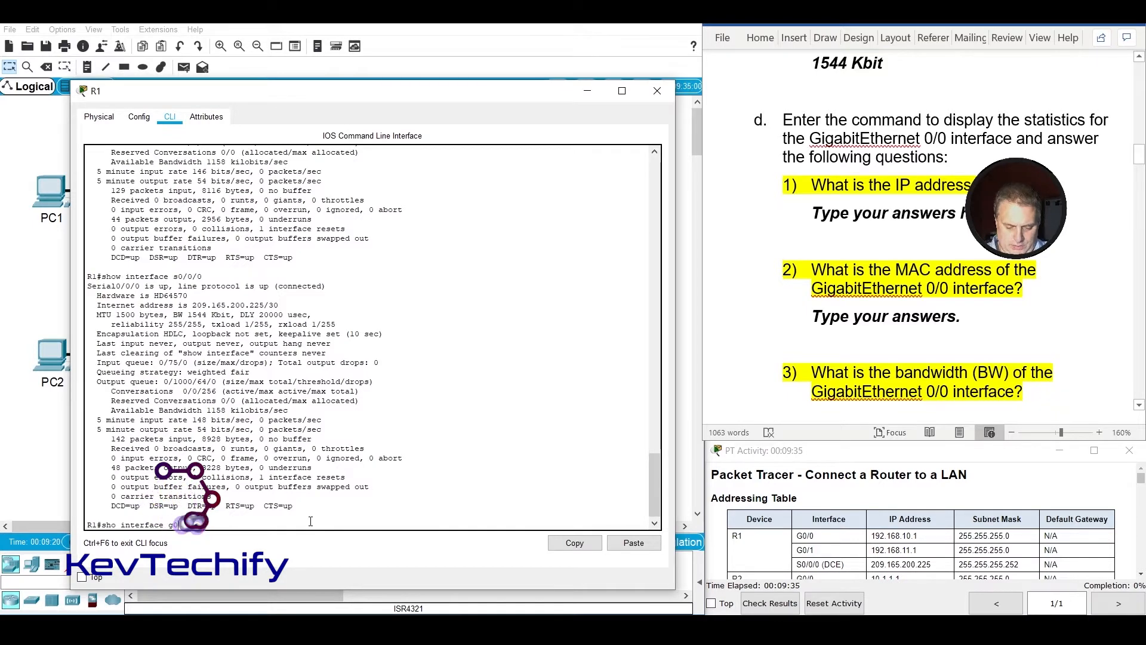
text(/0)
key(Return)
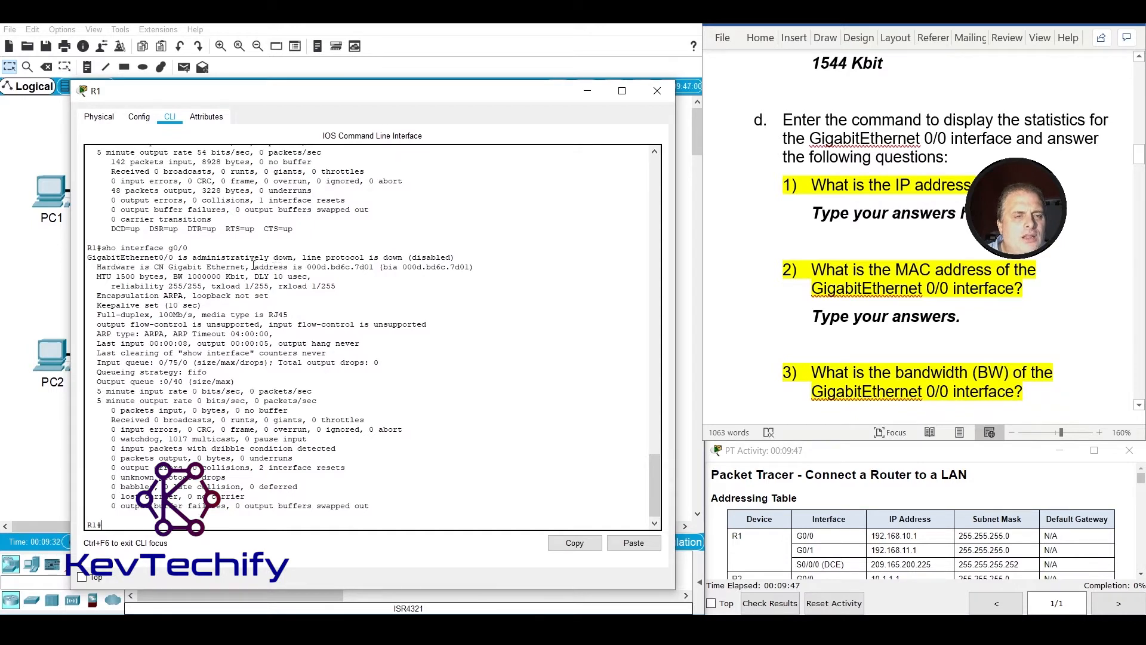
Examine the GigabitEthernet 0/0 output on R1 line by line for a configured IP address.
click(208, 273)
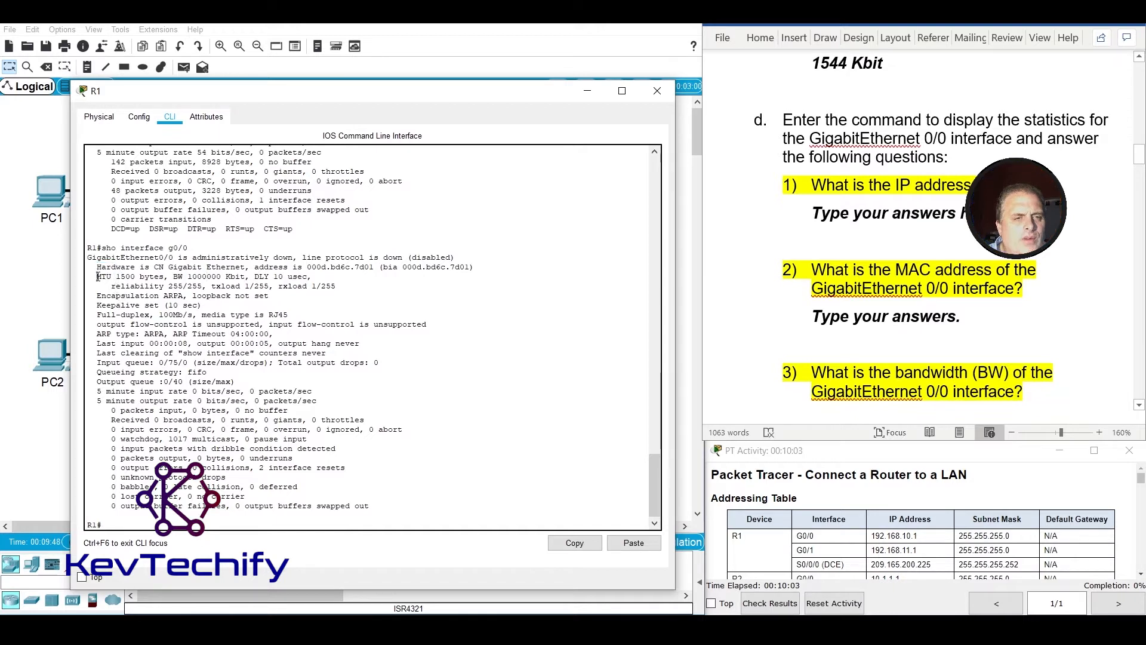
drag(97, 277, 191, 279)
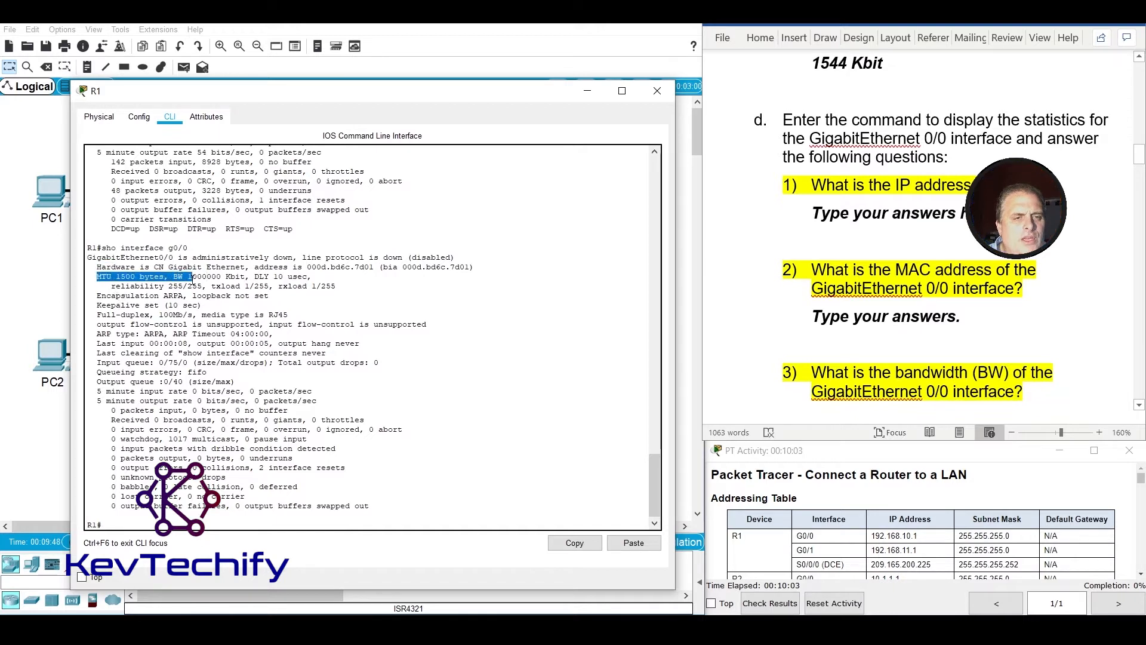
drag(98, 296, 291, 317)
click(99, 306)
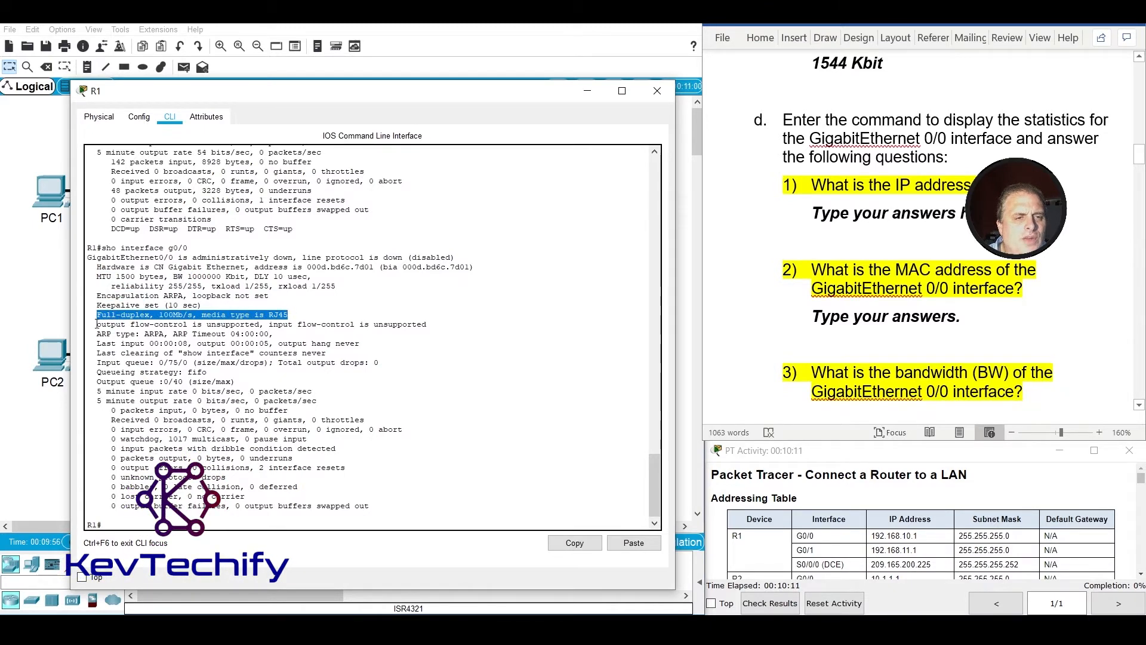
drag(97, 324, 222, 327)
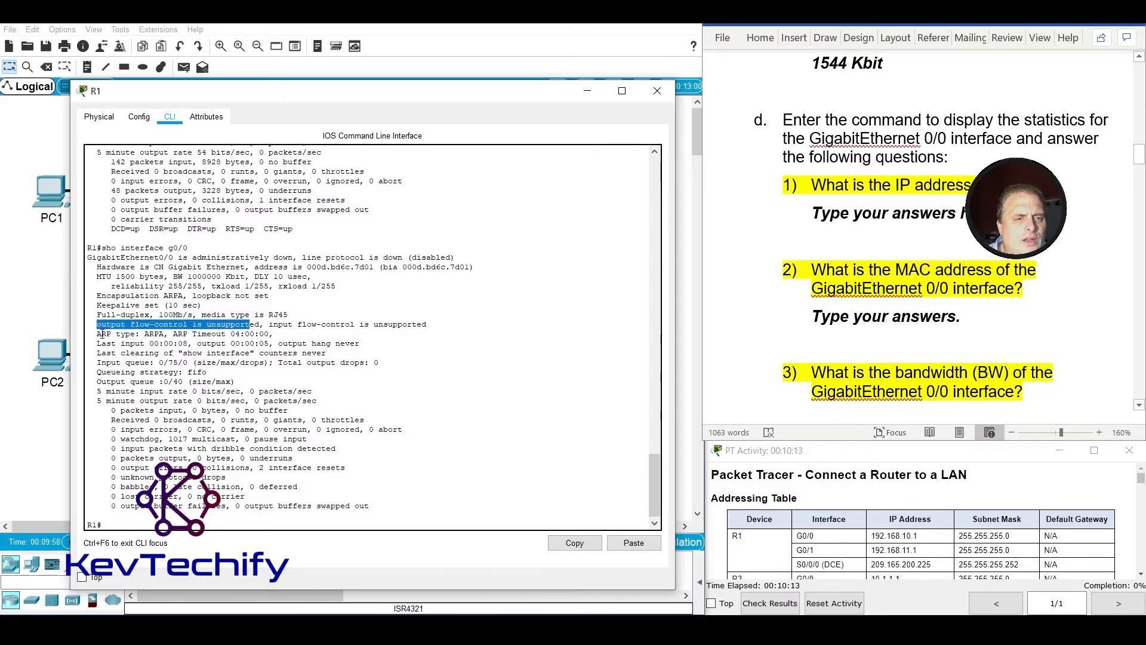
drag(97, 333, 185, 343)
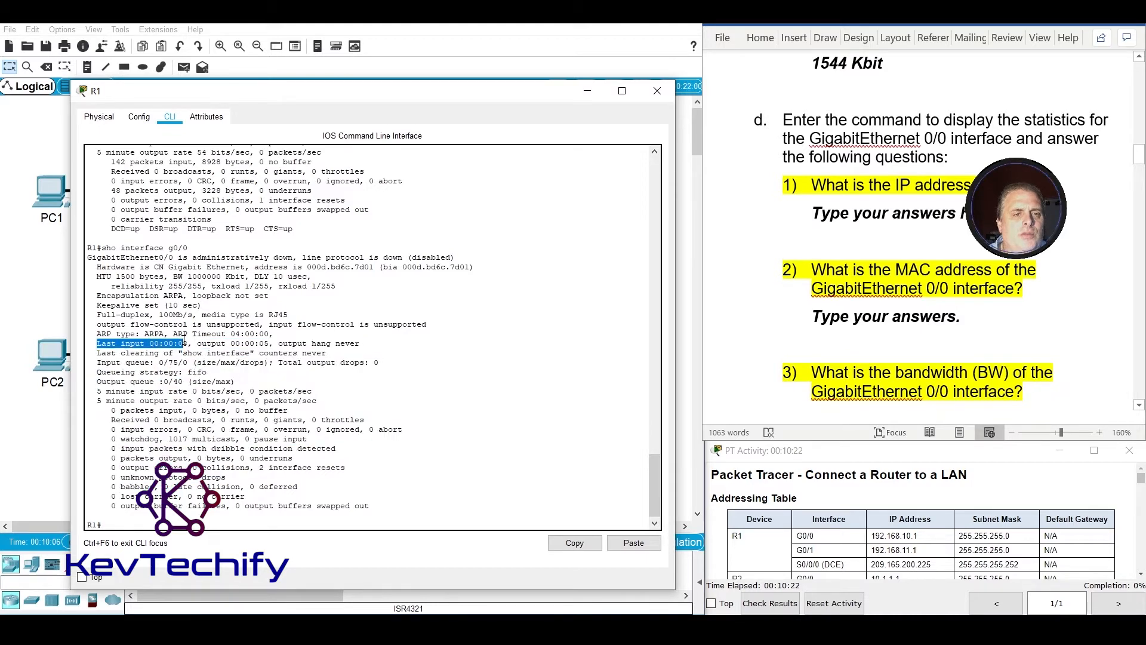
click(217, 301)
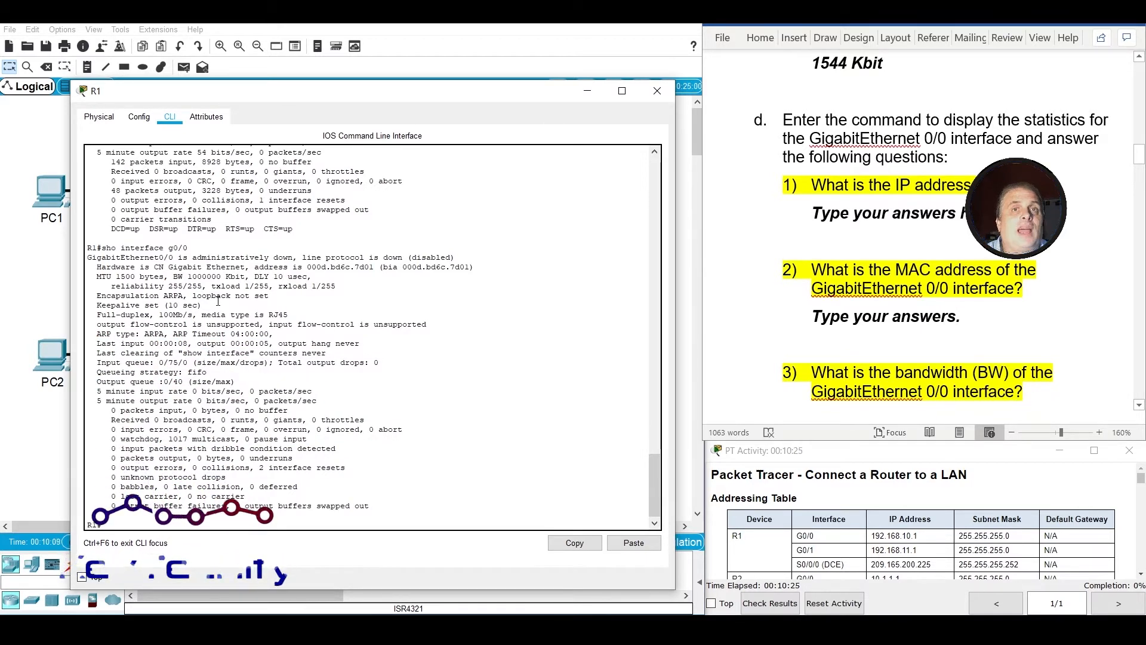
Replace the answer placeholder under question d1, about the IP address on R1, with None, because it is not configured.
click(802, 205)
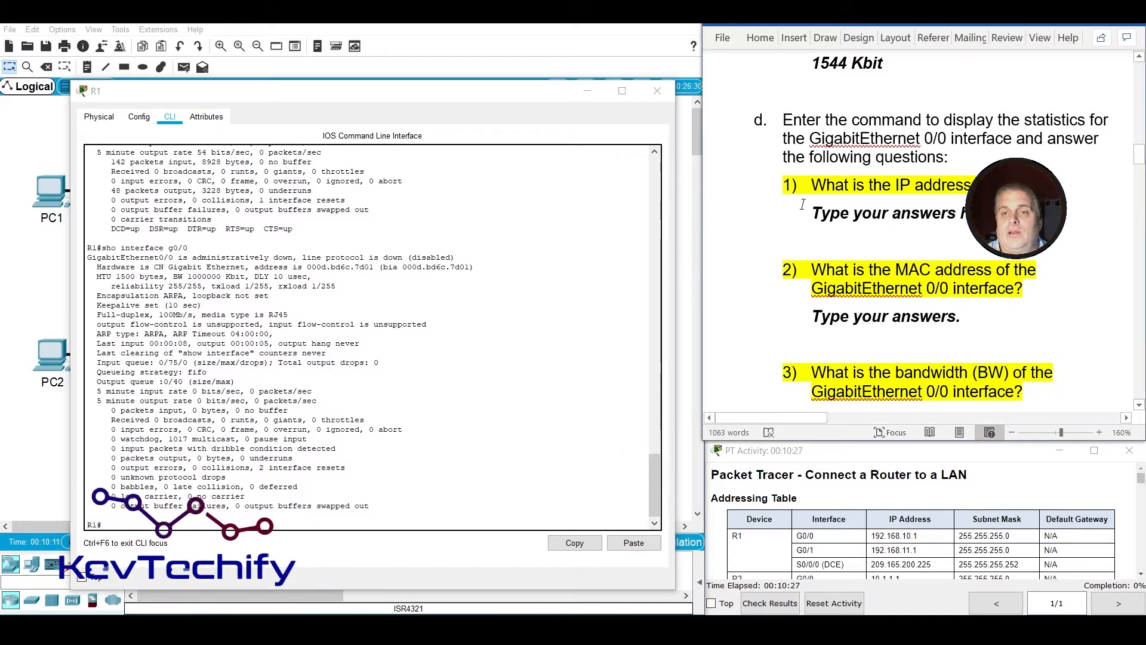
drag(811, 210, 1012, 215)
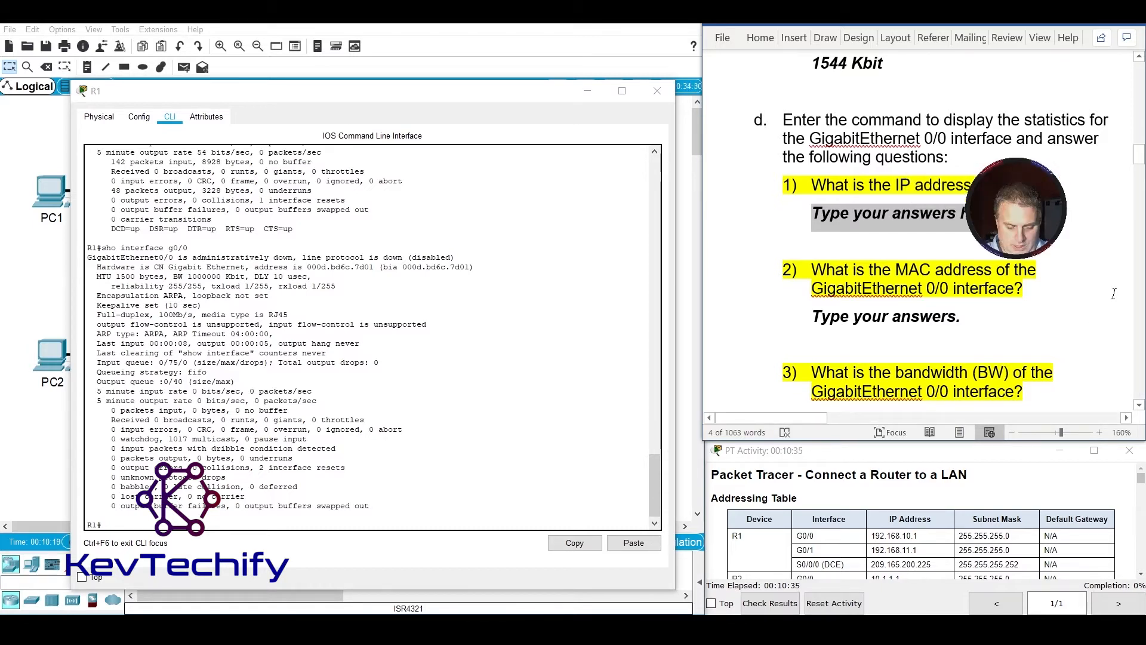
text(none)
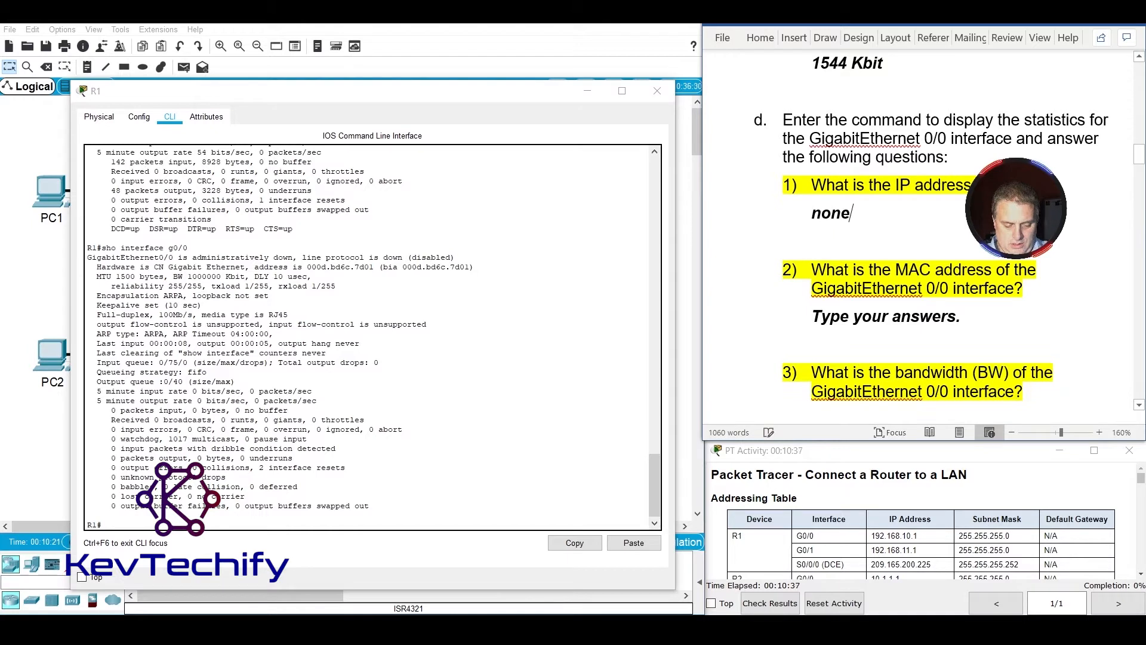
text(, becaau)
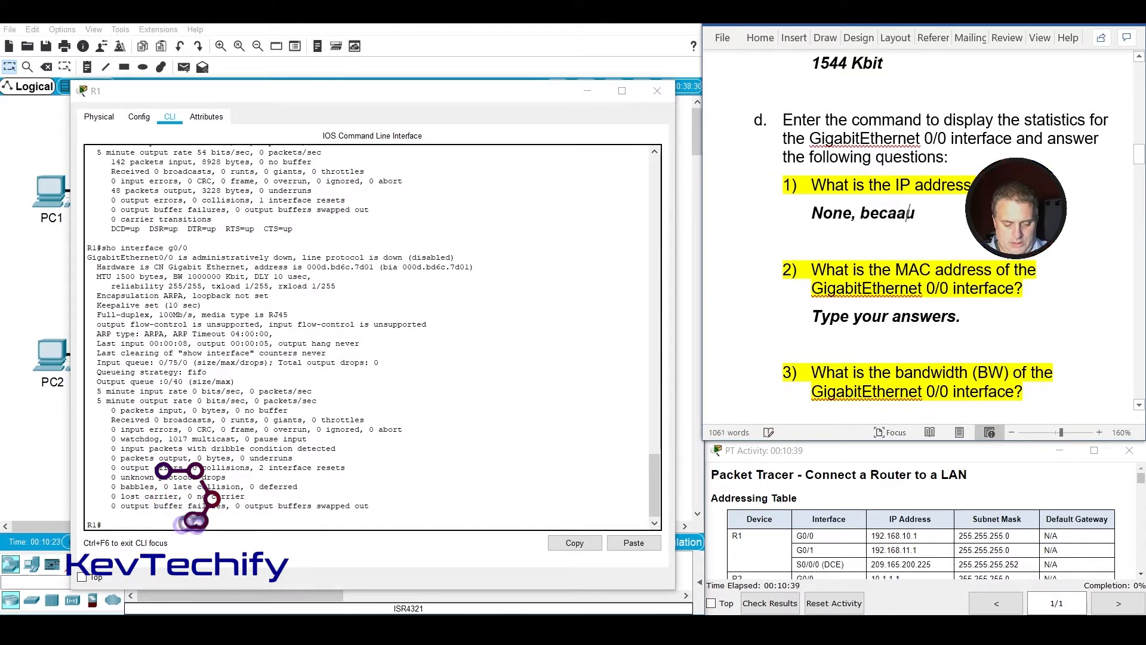
key(BackSpace)
key(BackSpace)
text(use it is n)
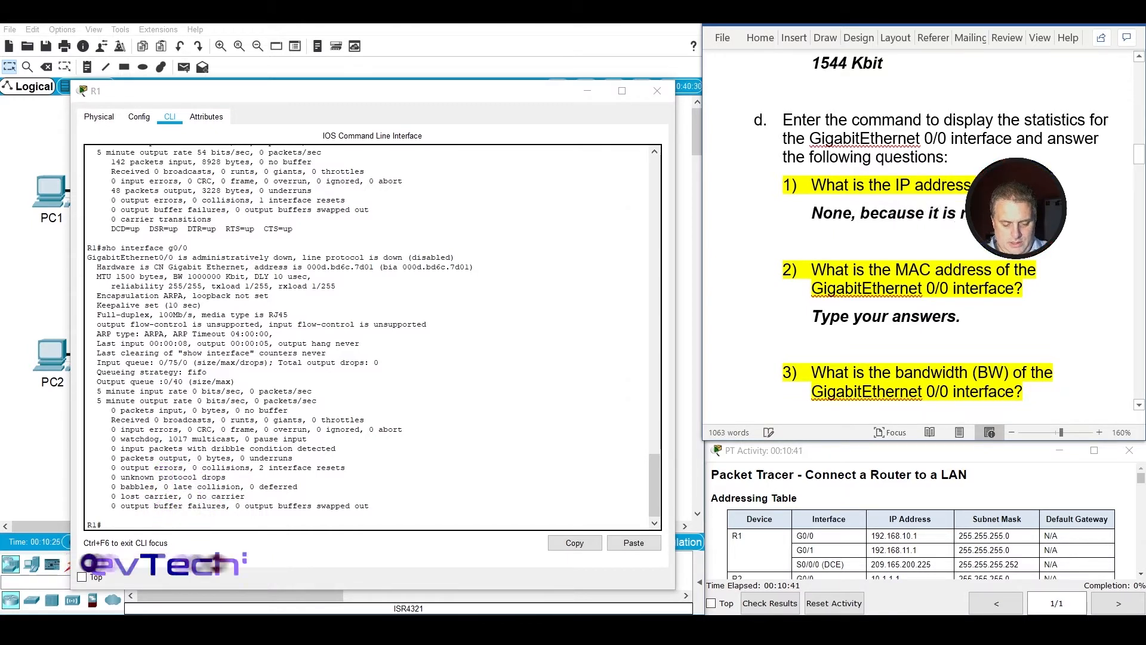
text(ot config)
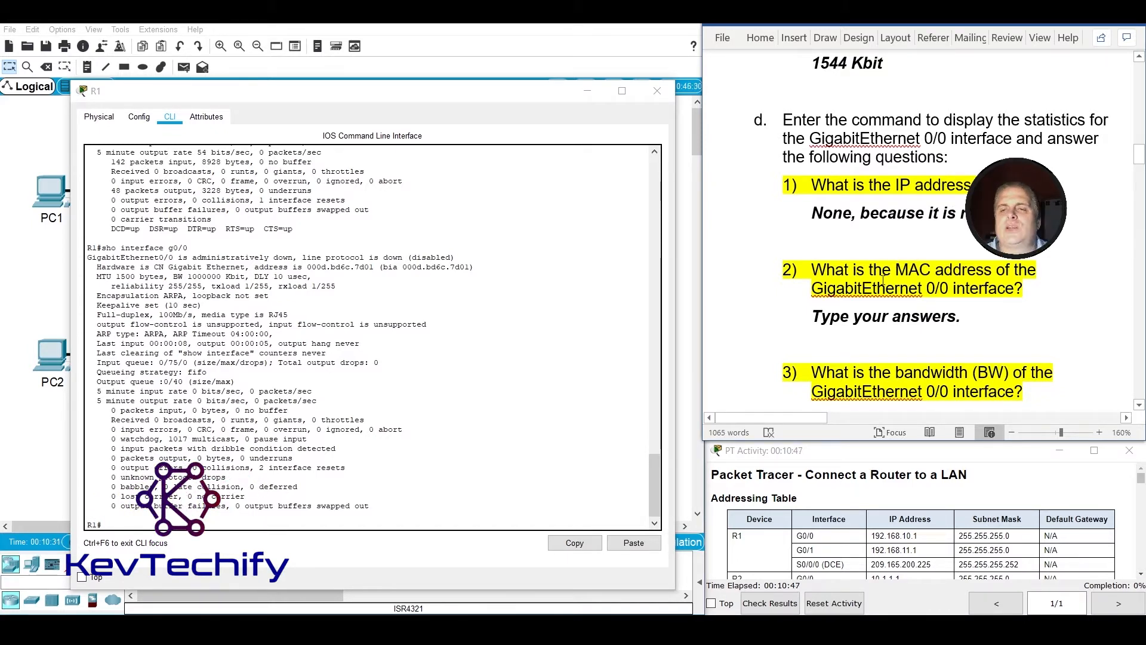
Locate the GigabitEthernet 0/0 MAC address in the R1 output and replace the answer placeholder under question d2 with "000d.bd6c.7d01".
drag(822, 318, 968, 320)
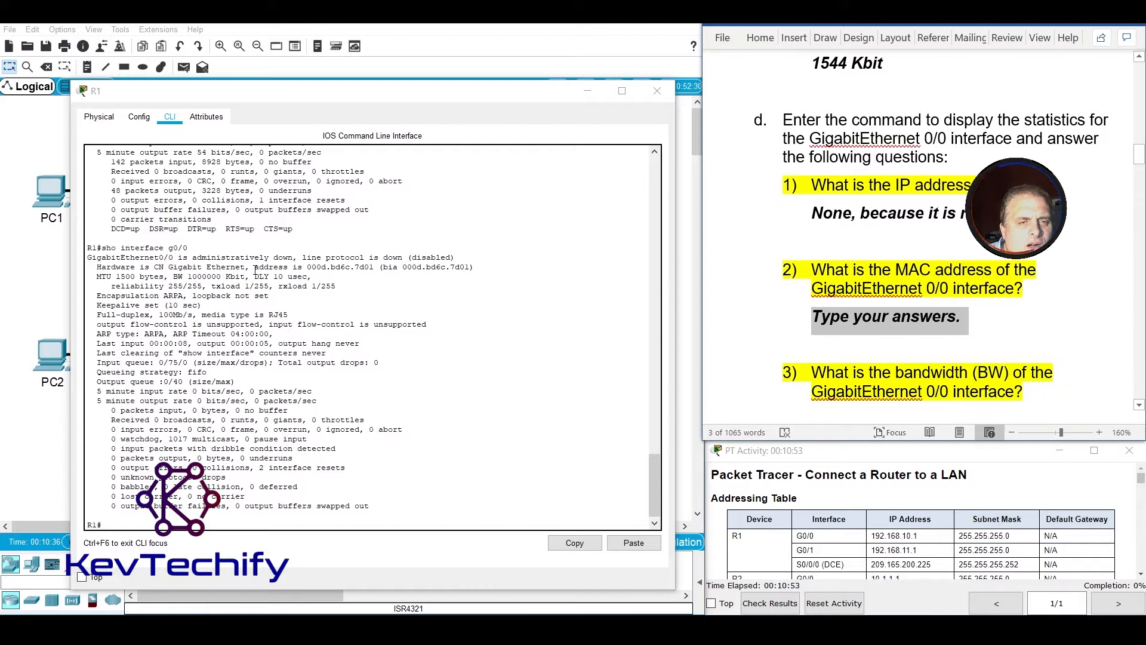
drag(255, 268, 377, 267)
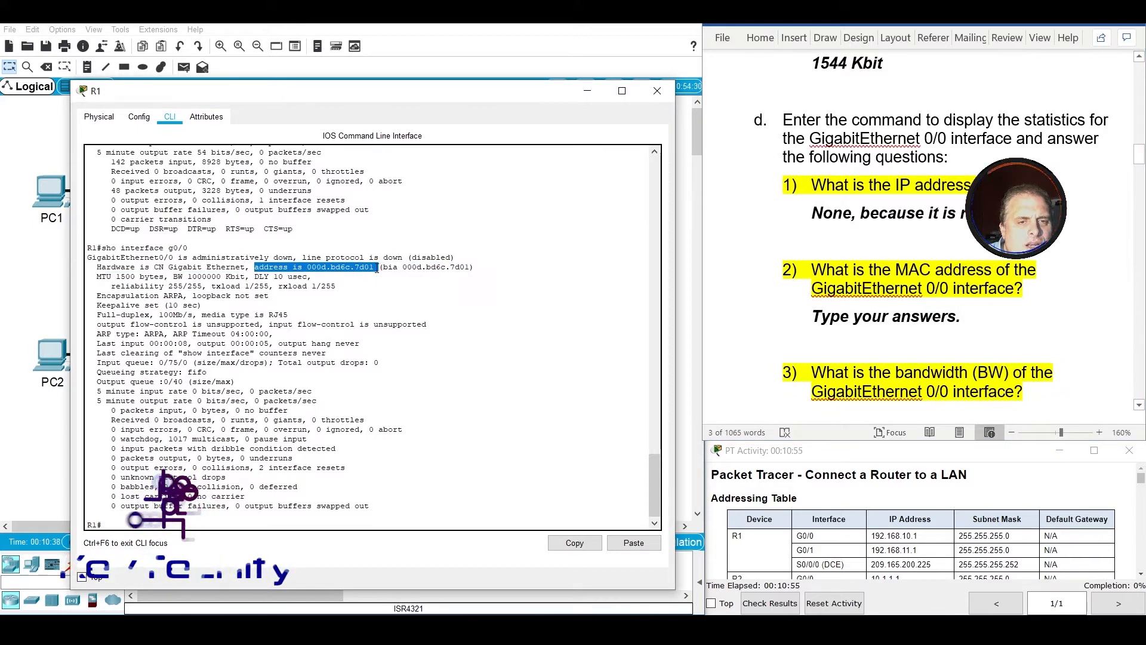
drag(307, 268, 374, 268)
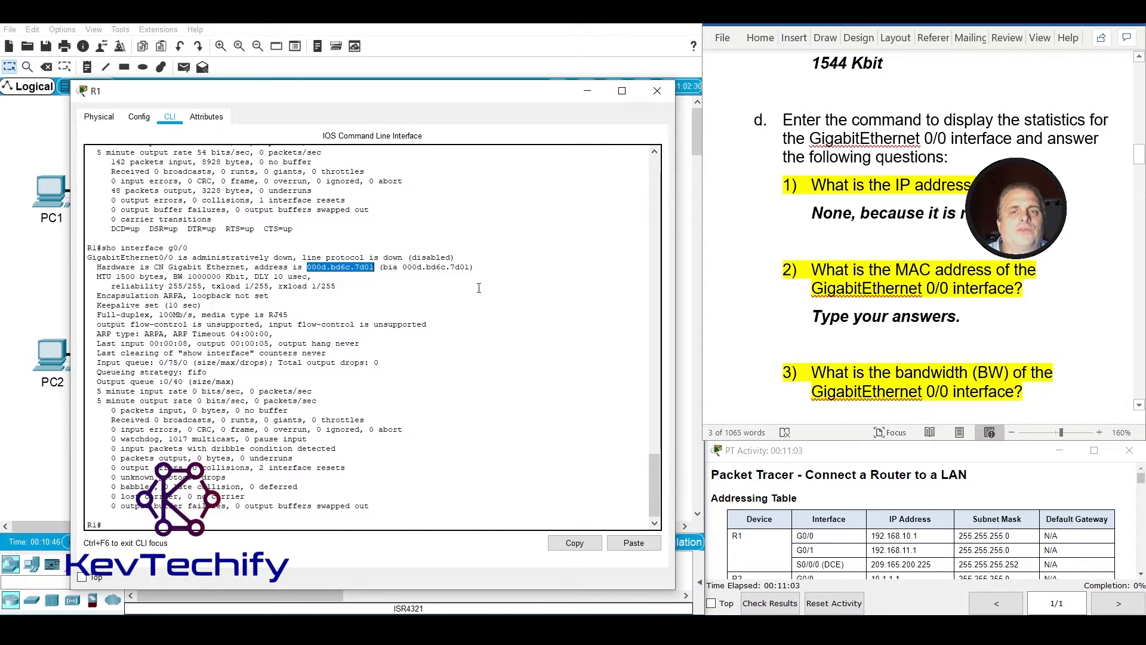
click(817, 324)
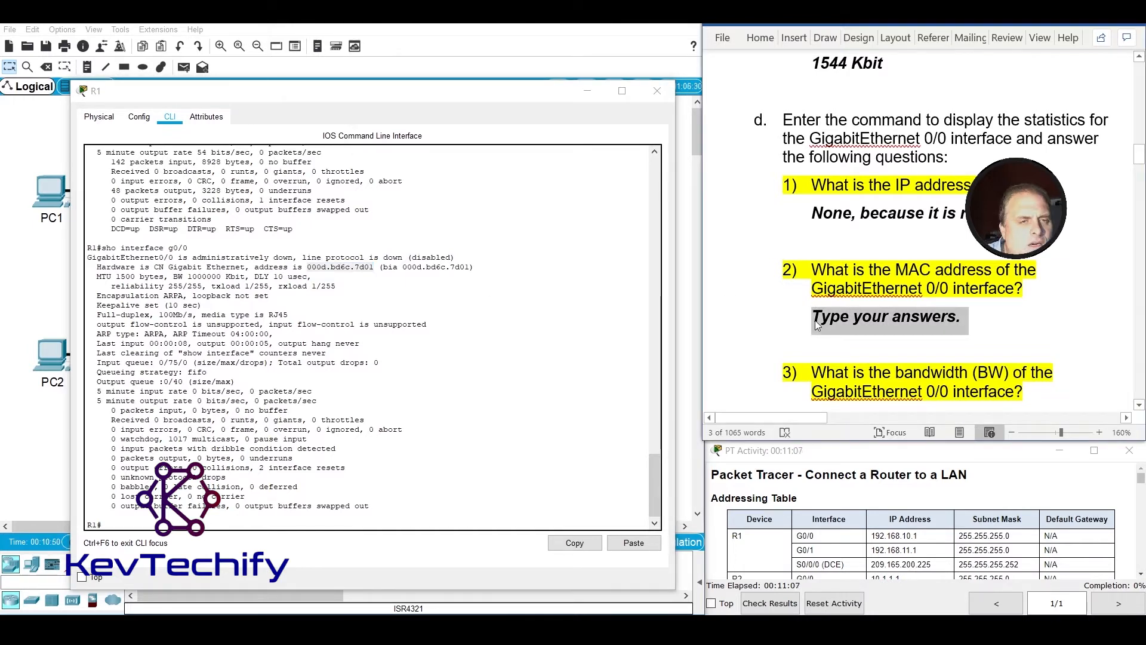
text(0)
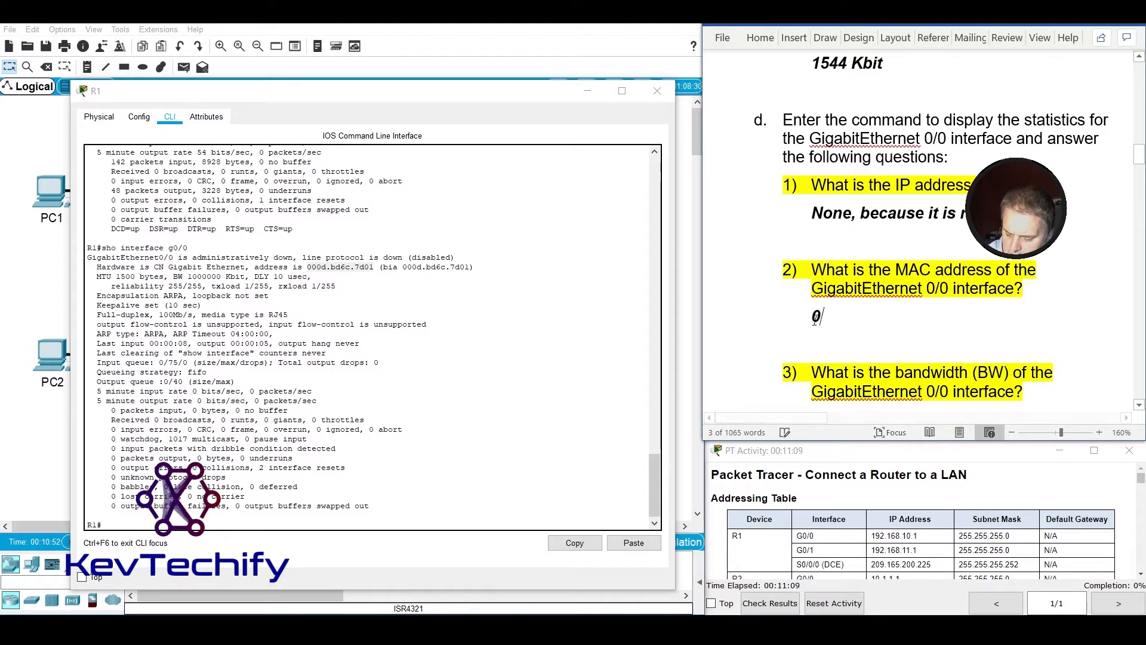
text(00d.bd6c)
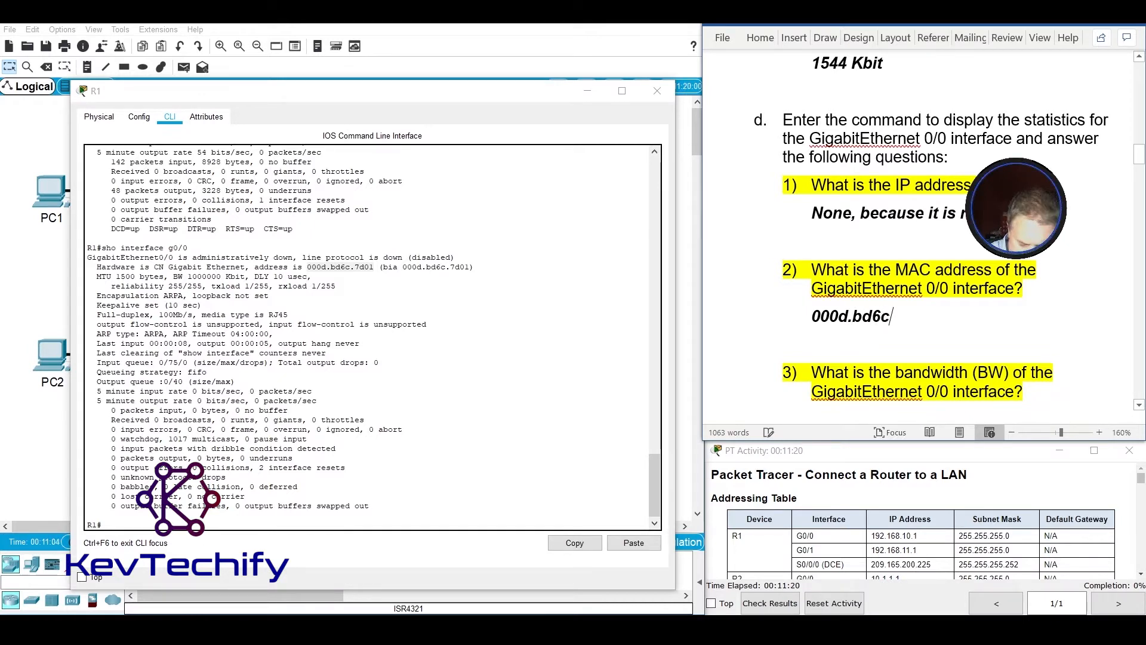
text(.)
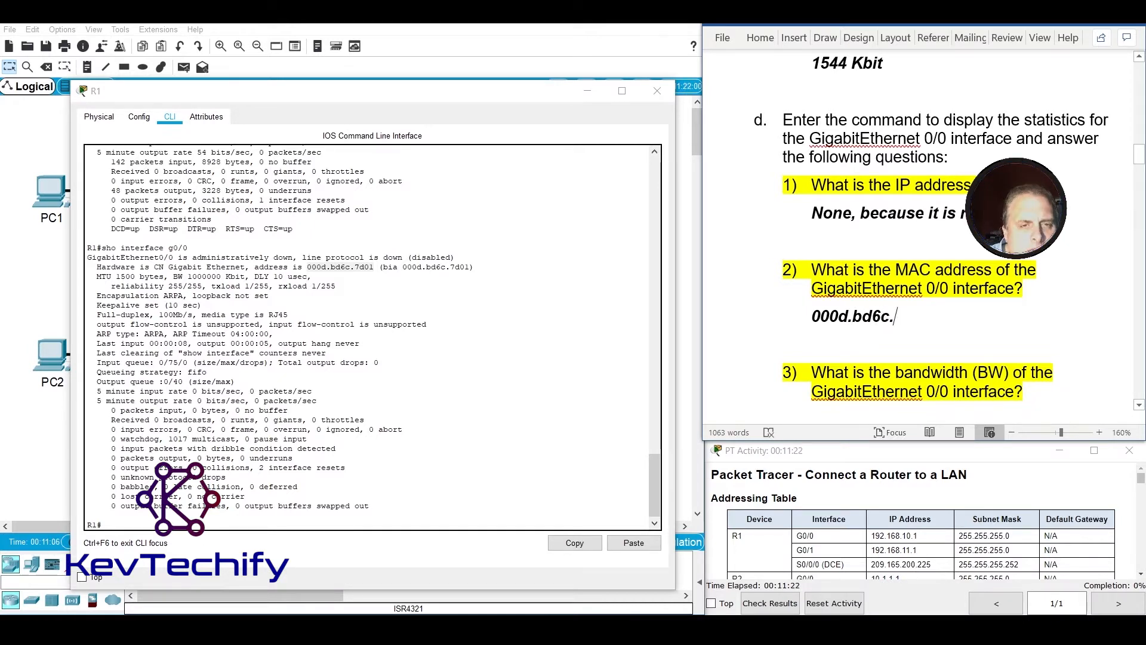
text(7d)
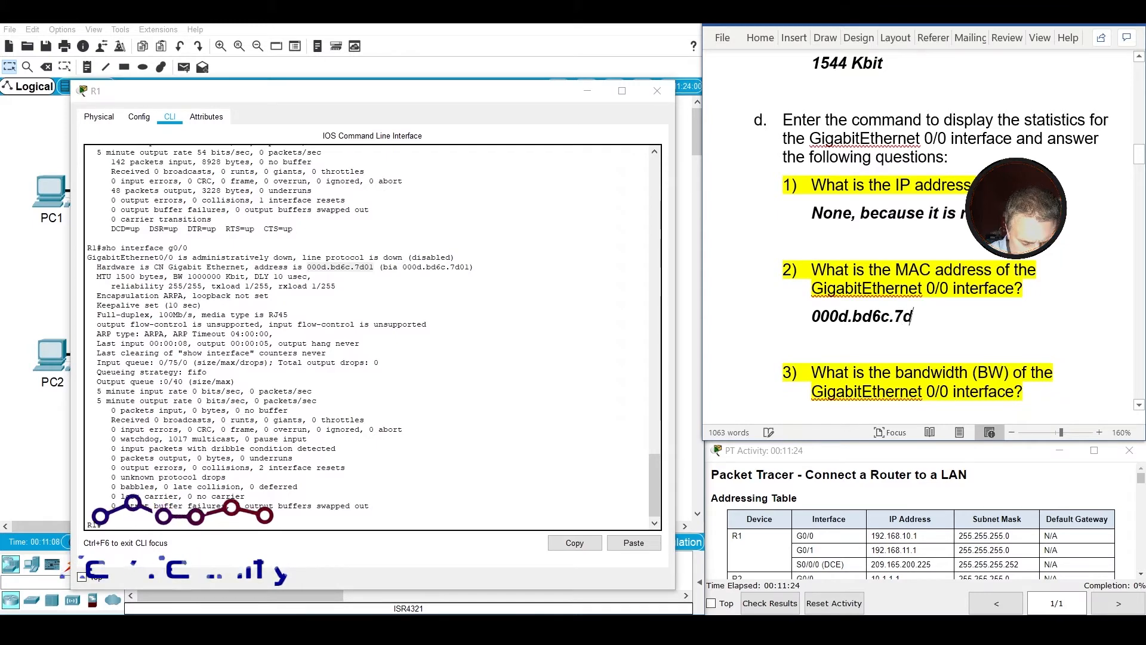
text(01)
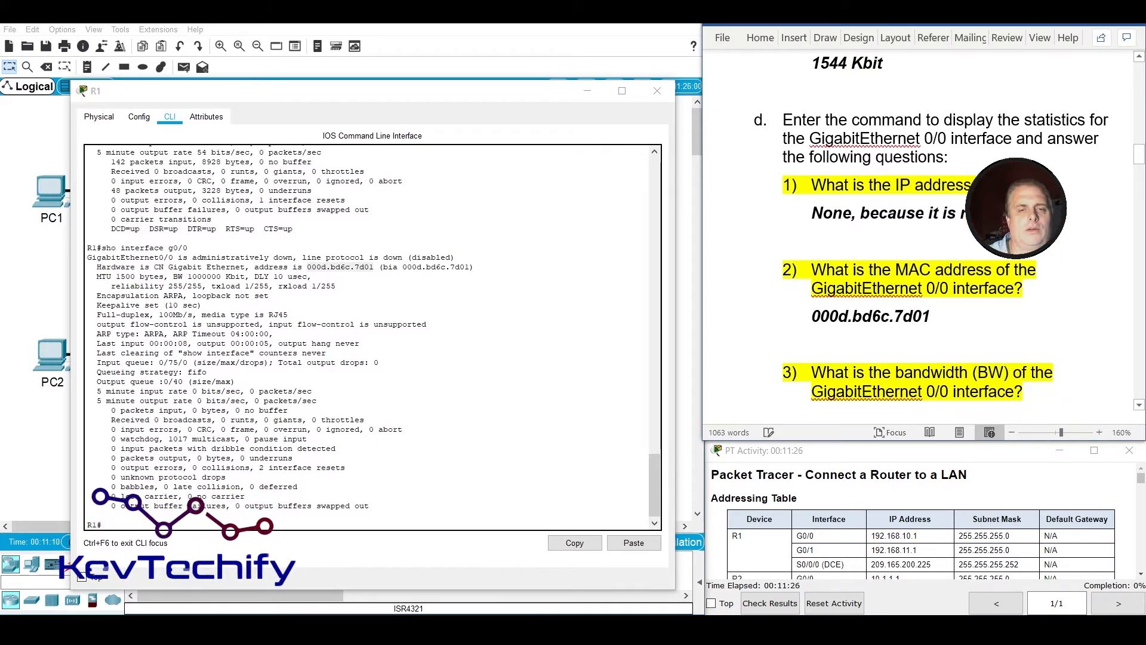
Locate the GigabitEthernet 0/0 bandwidth in the R1 output and replace the answer placeholder under question d3 with "1,000,000 Kbit".
scroll(946, 317, down, 5)
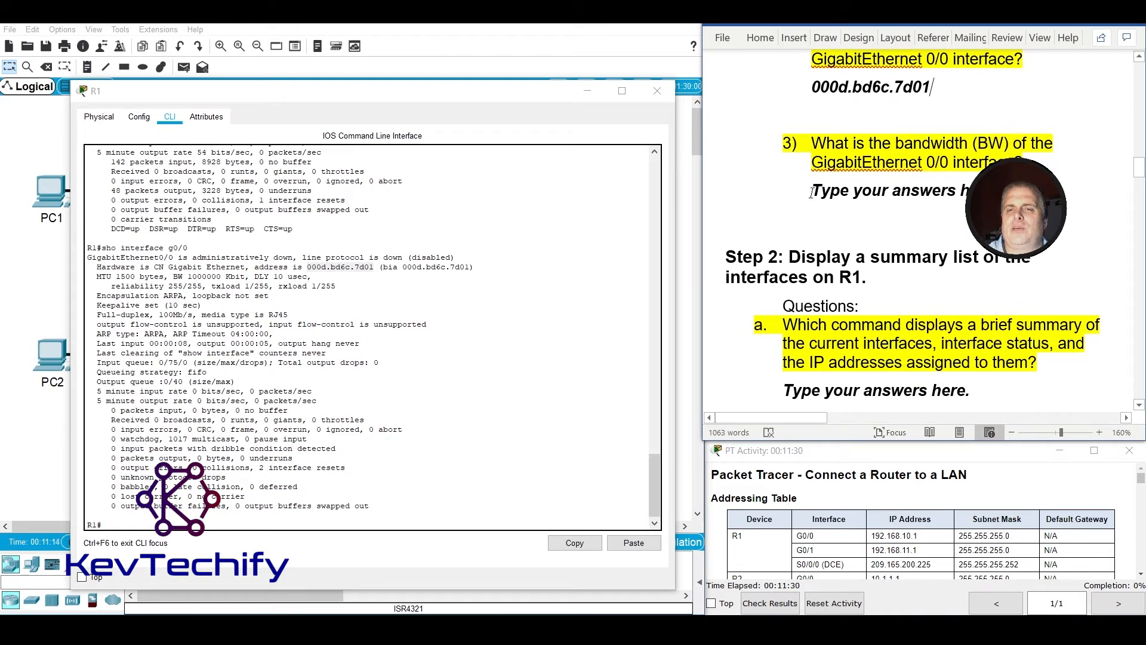
drag(812, 191, 973, 193)
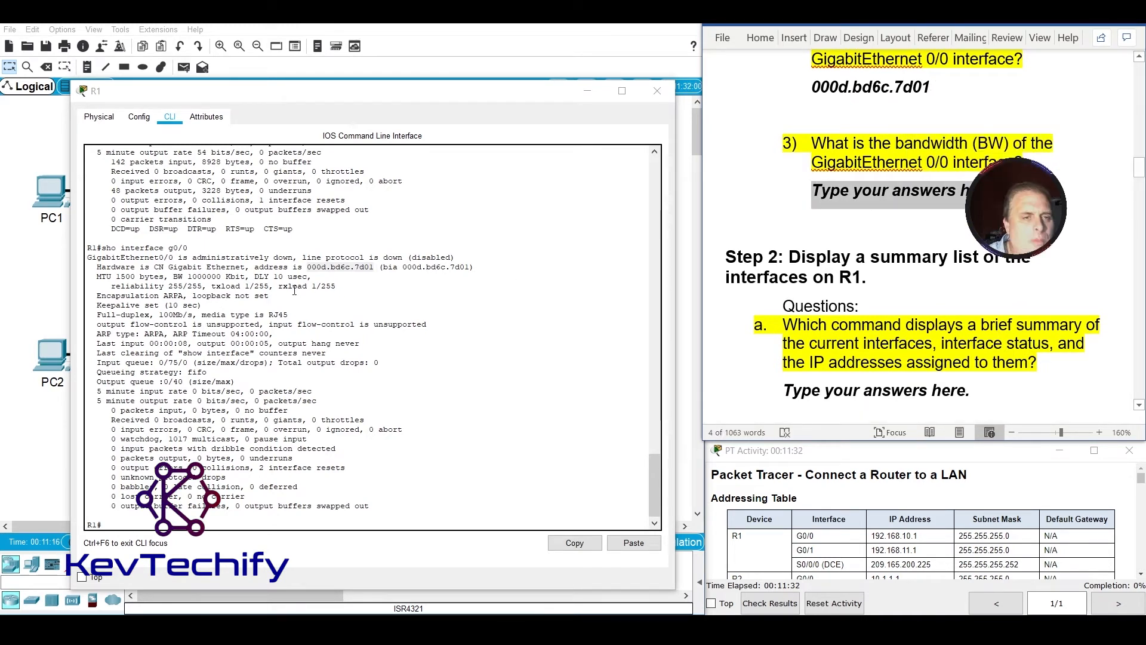
drag(173, 277, 229, 279)
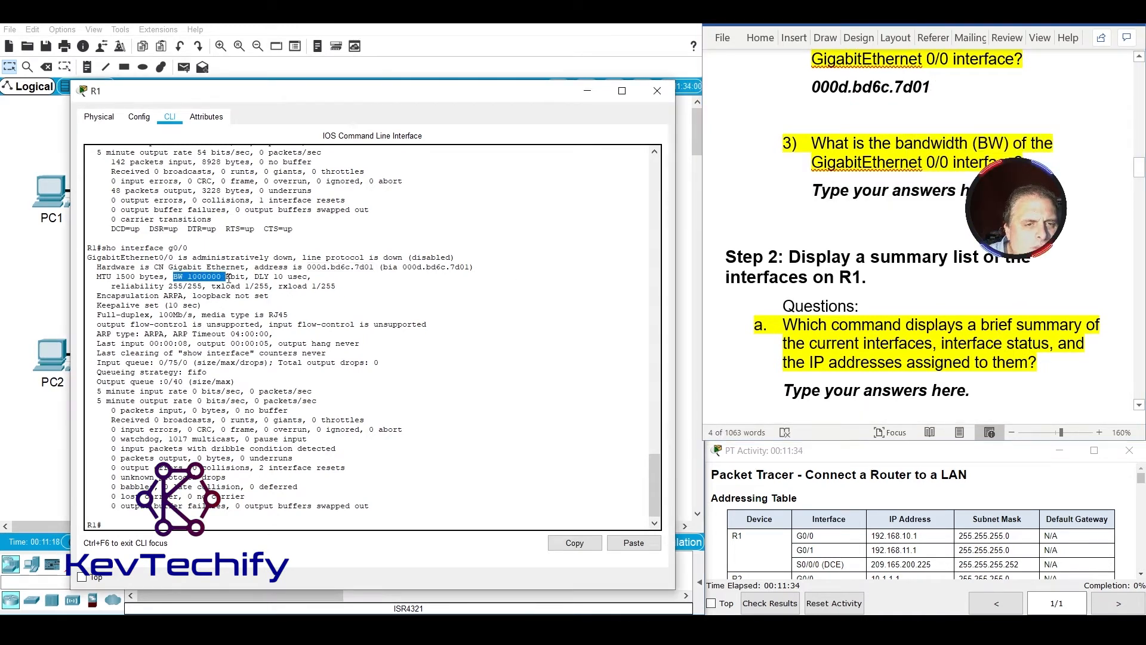
click(223, 276)
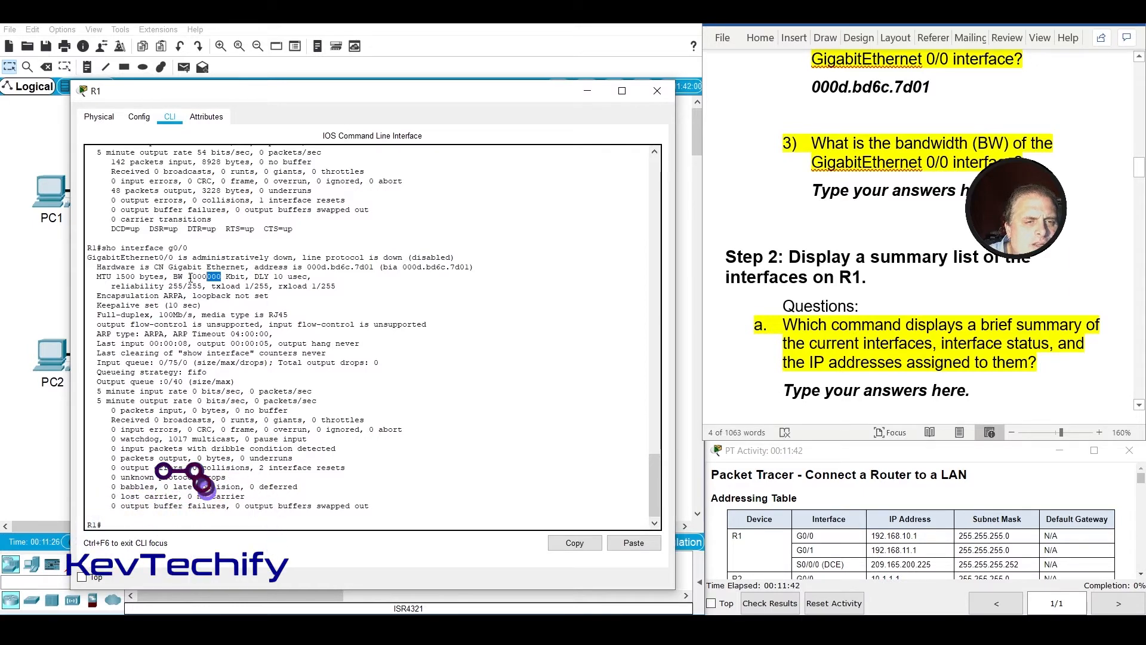
click(857, 199)
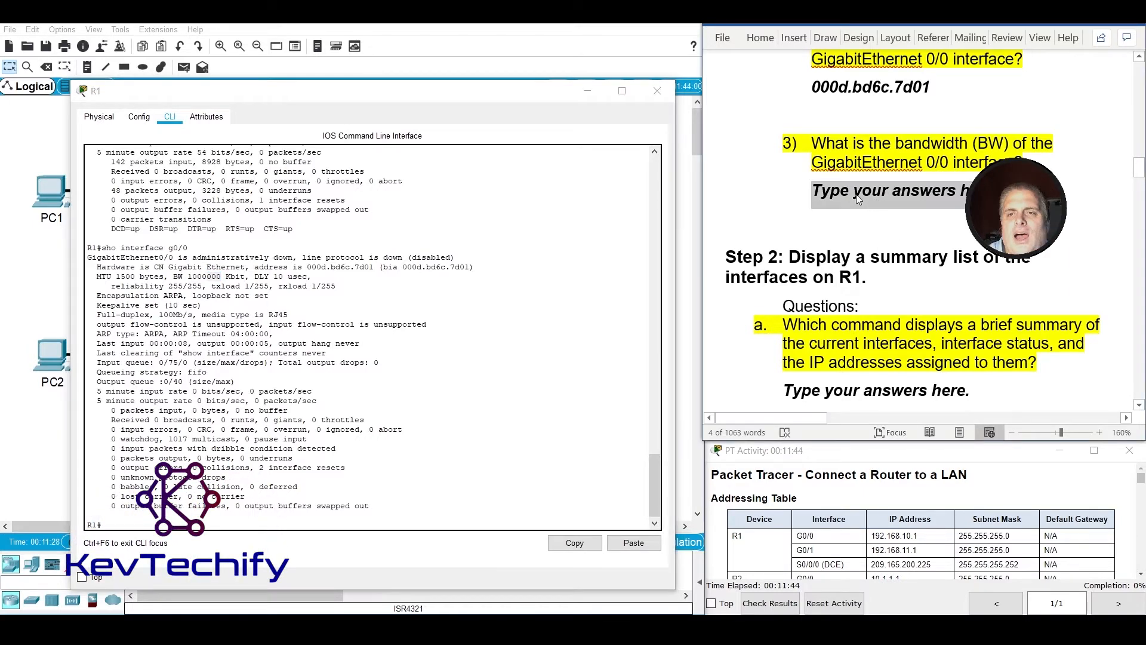
text(1)
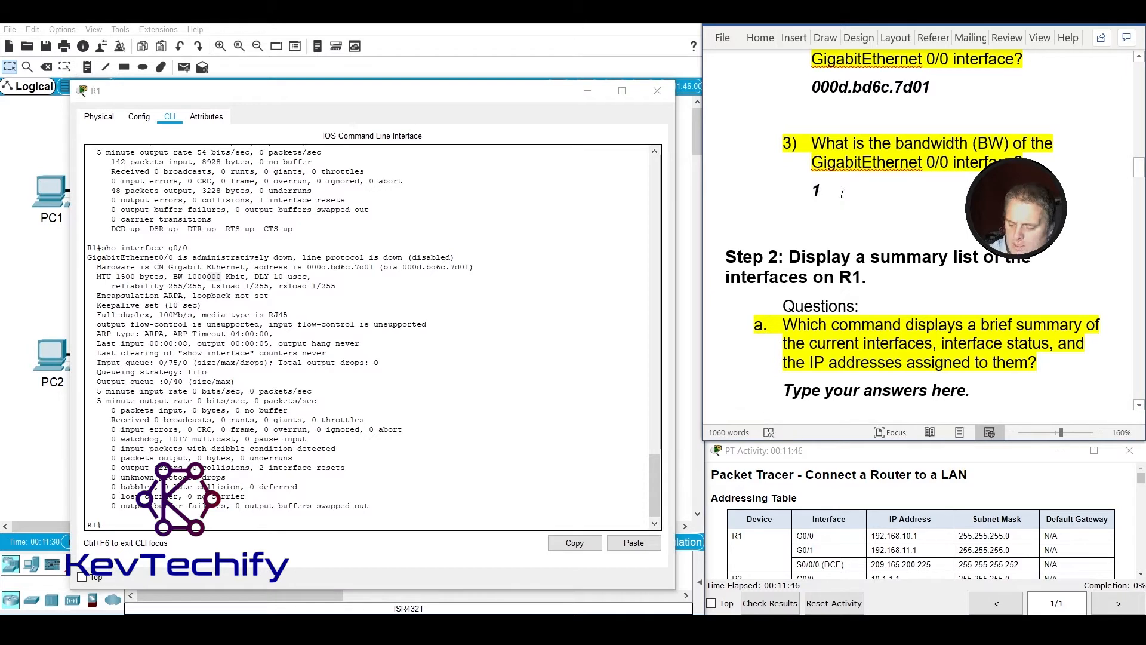
text(,0)
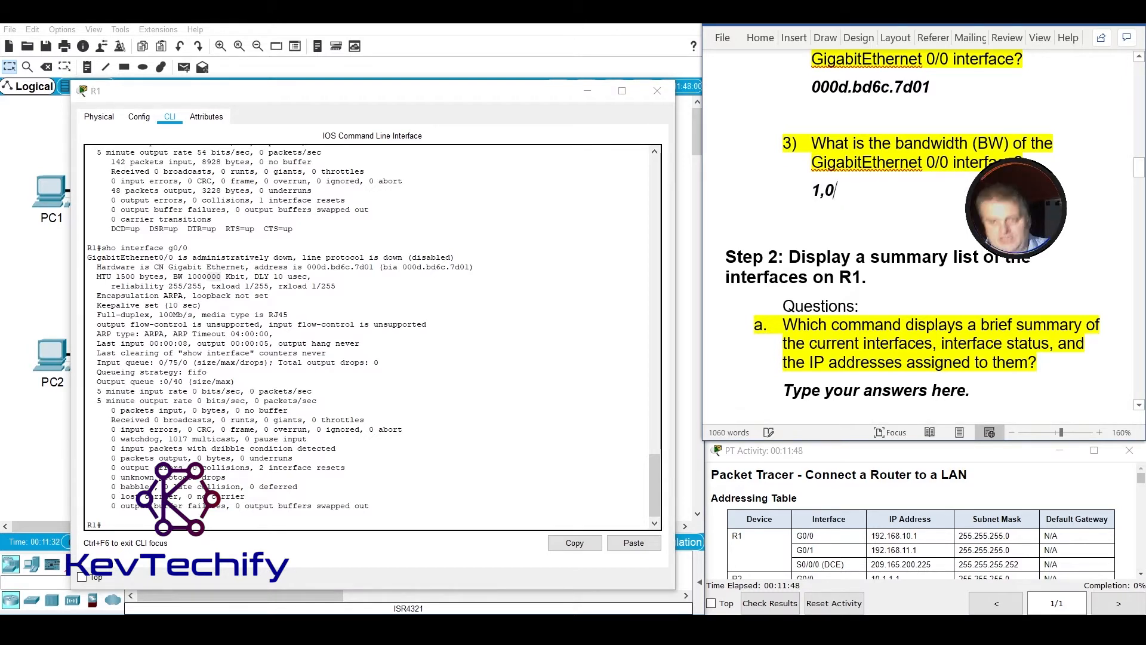
text(00,000)
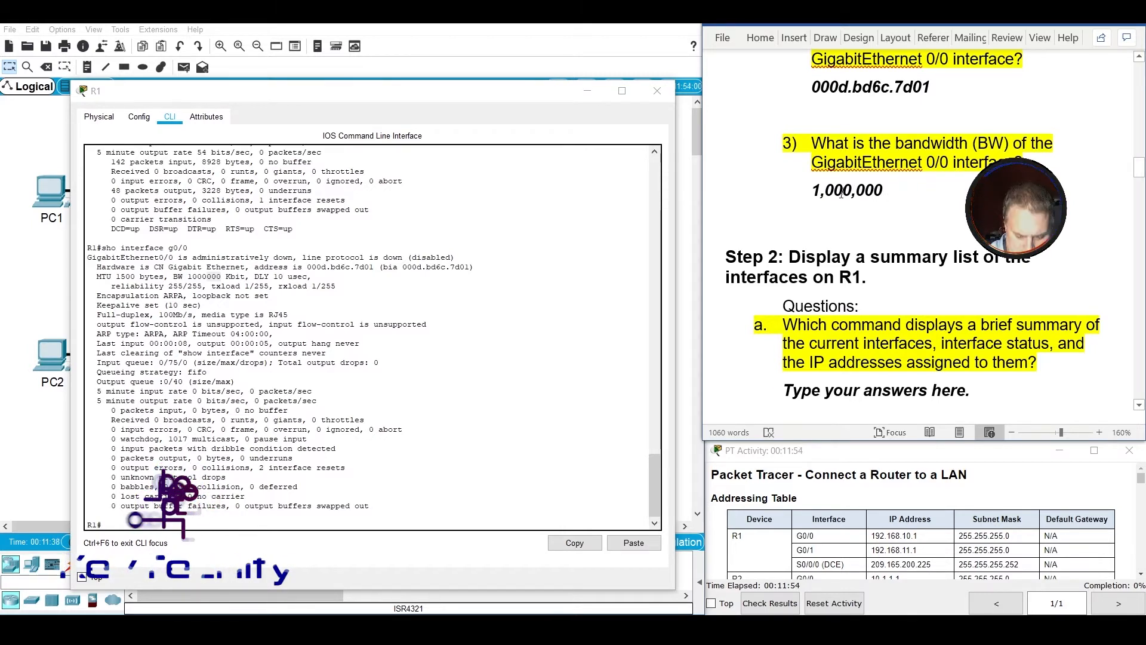
text( Kbit)
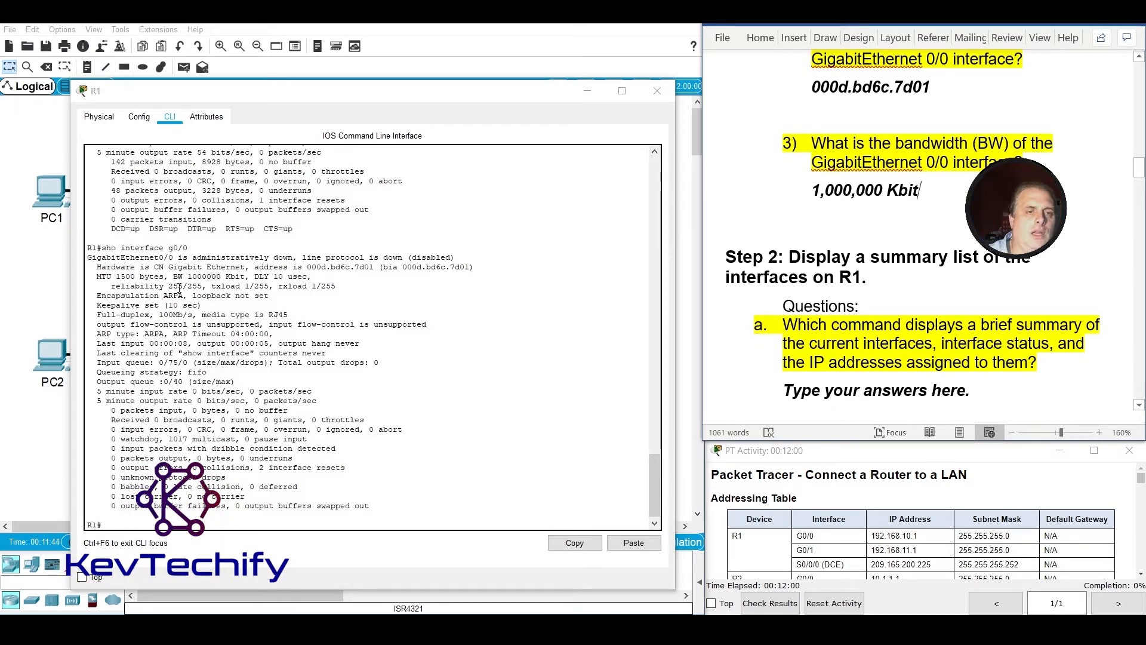
drag(170, 268, 204, 269)
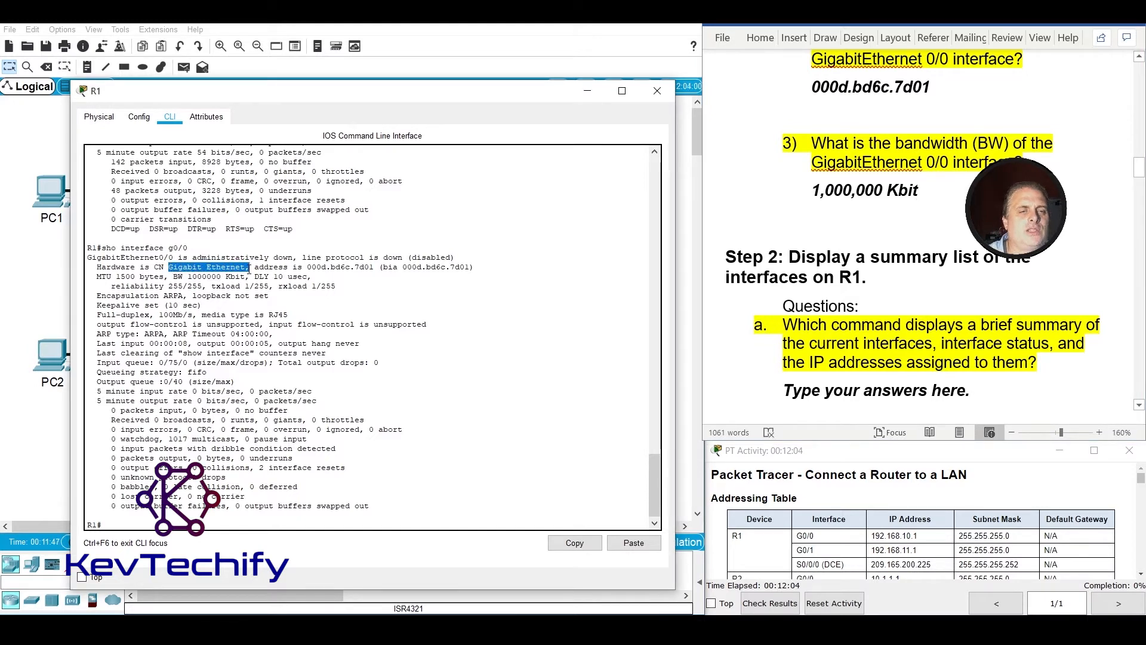
click(215, 280)
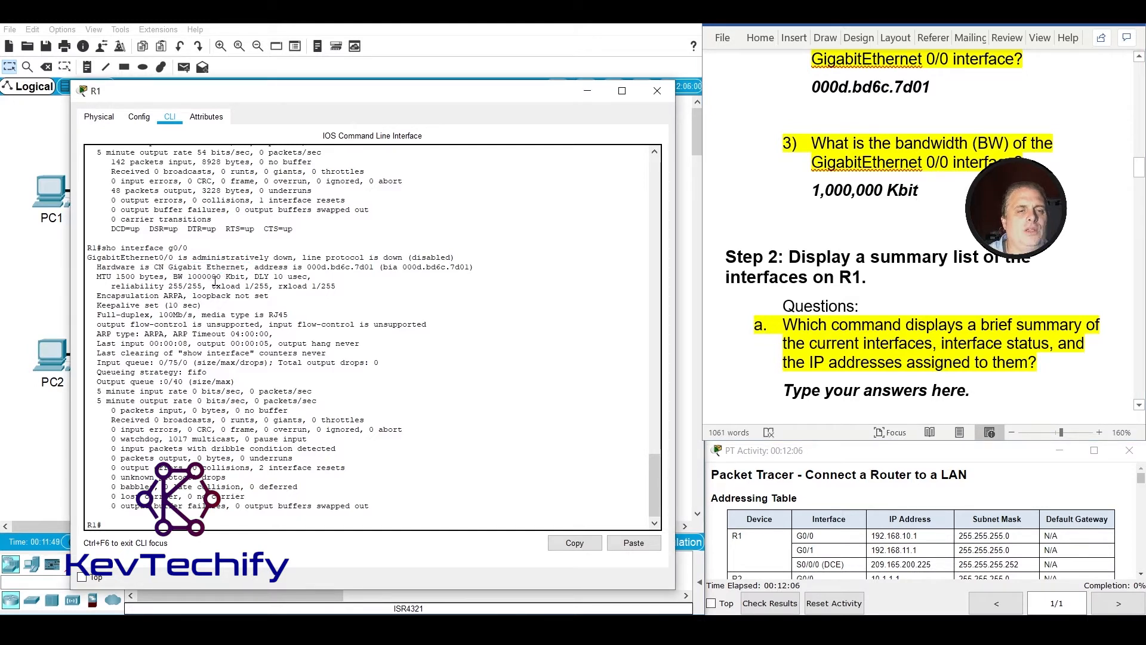
Replace the answer placeholder under Step 2 question a, about the brief interface summary command, with "Sho ip int brief".
scroll(968, 240, down, 3)
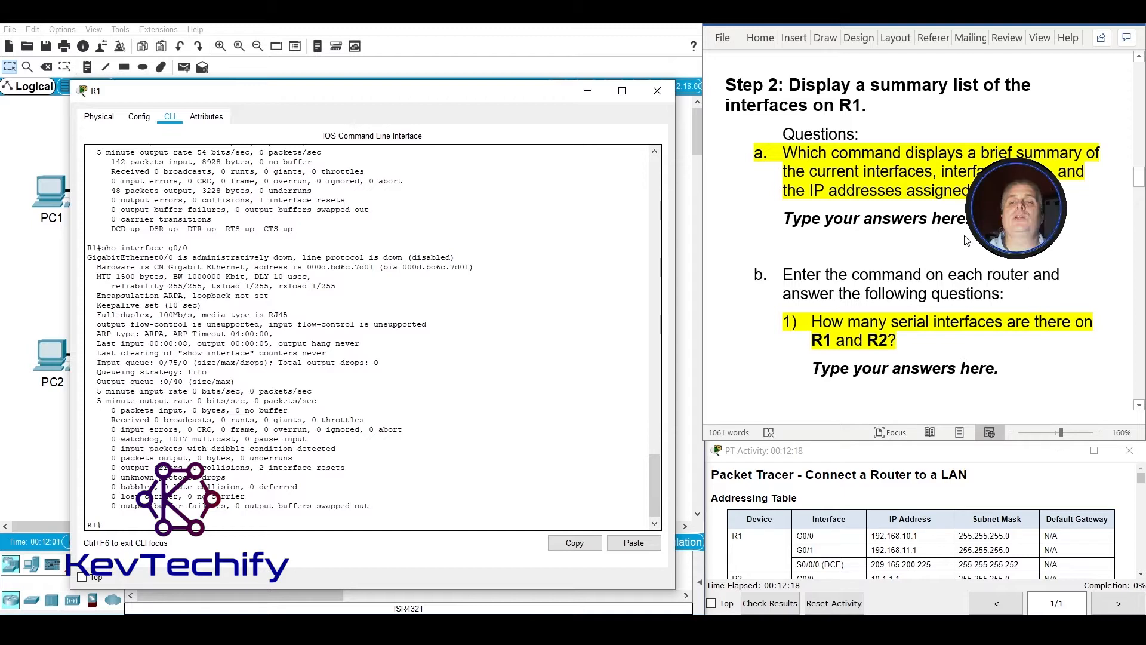
click(806, 216)
drag(789, 216, 970, 219)
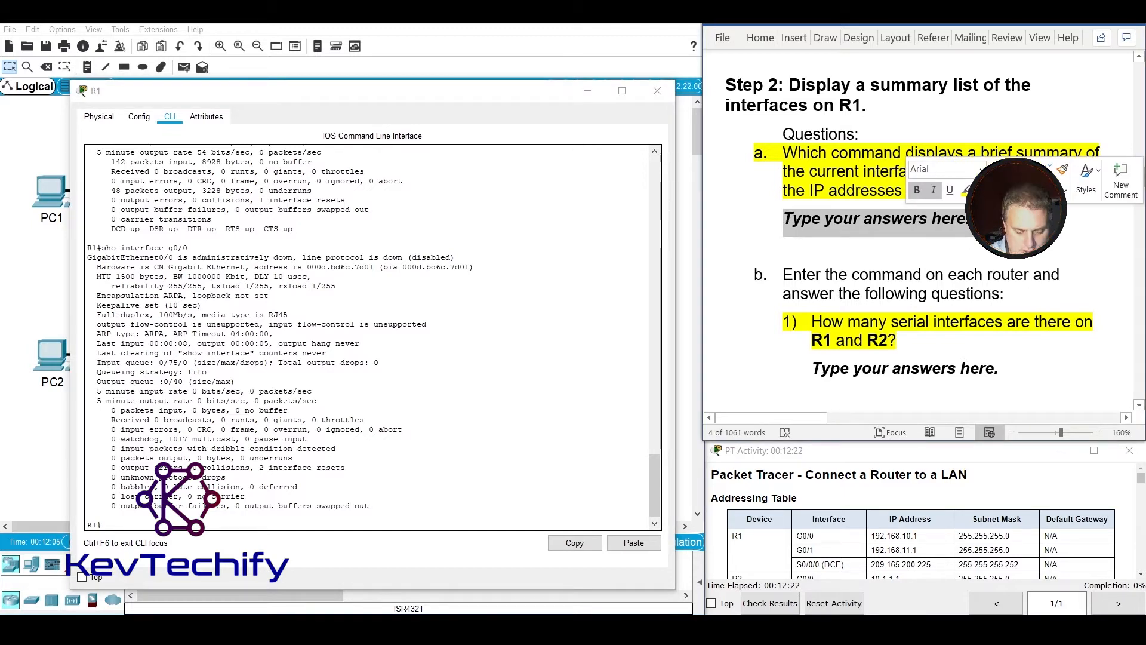
text(sho ip )
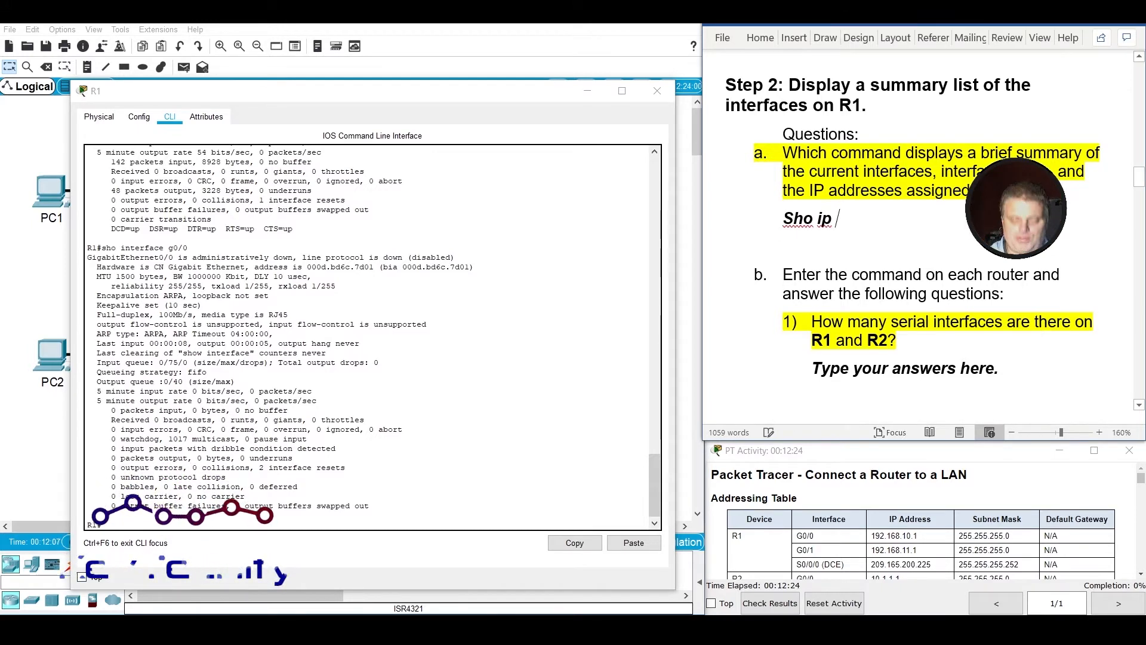
text(int br)
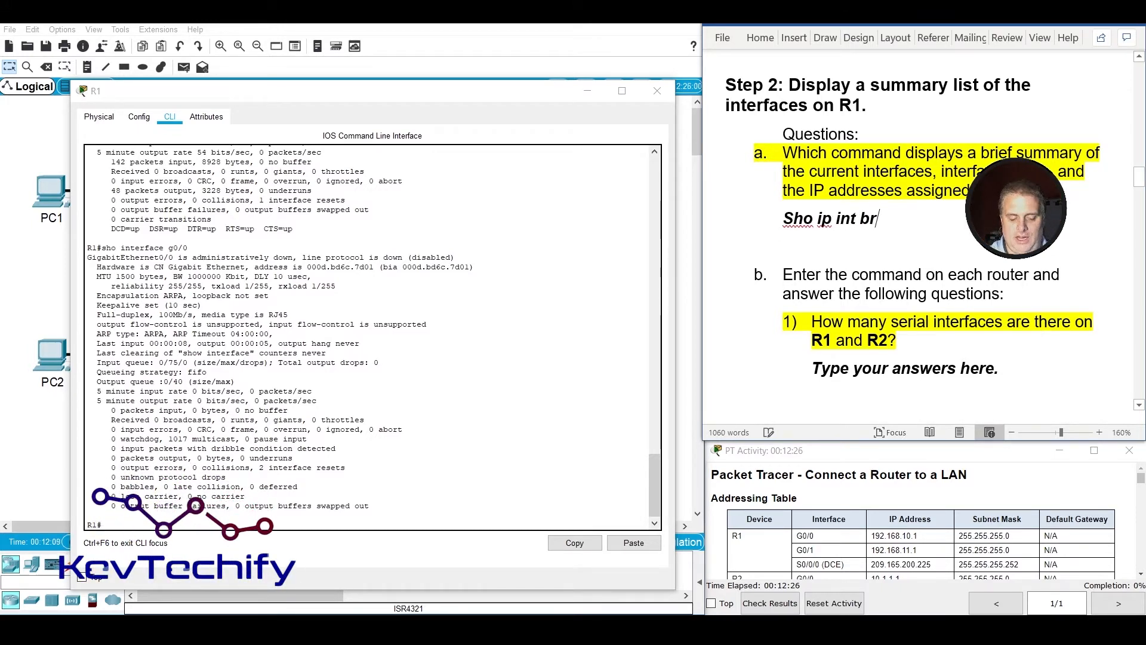
text(ief)
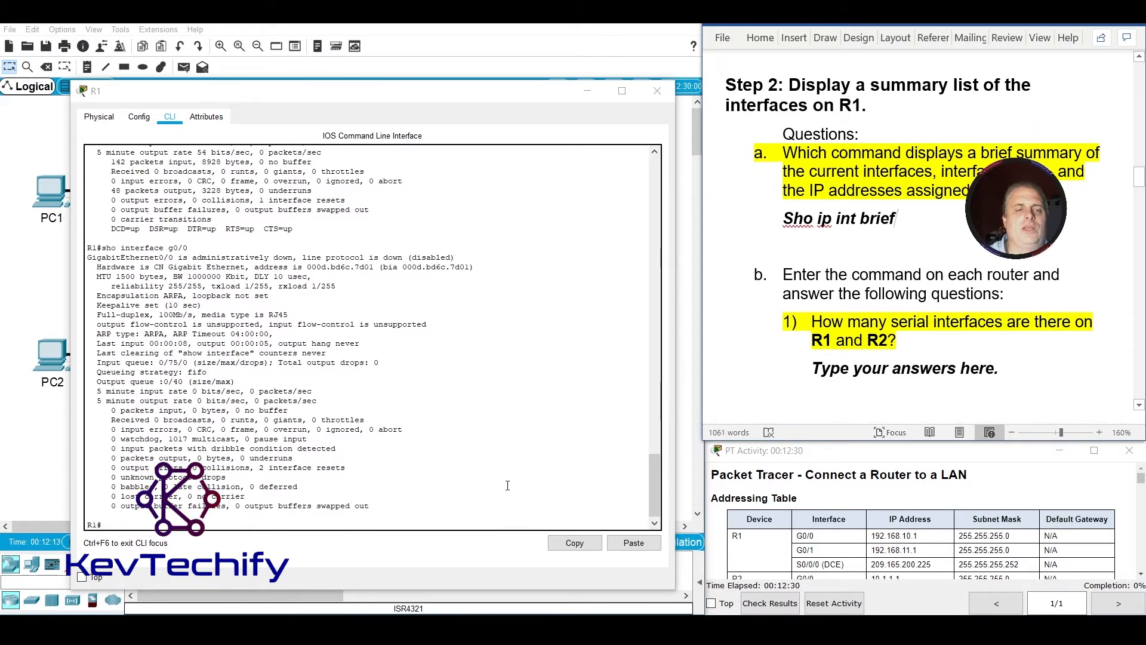
Run sho ip int br on R1 and read the Step 2 question b items about its interfaces.
click(391, 520)
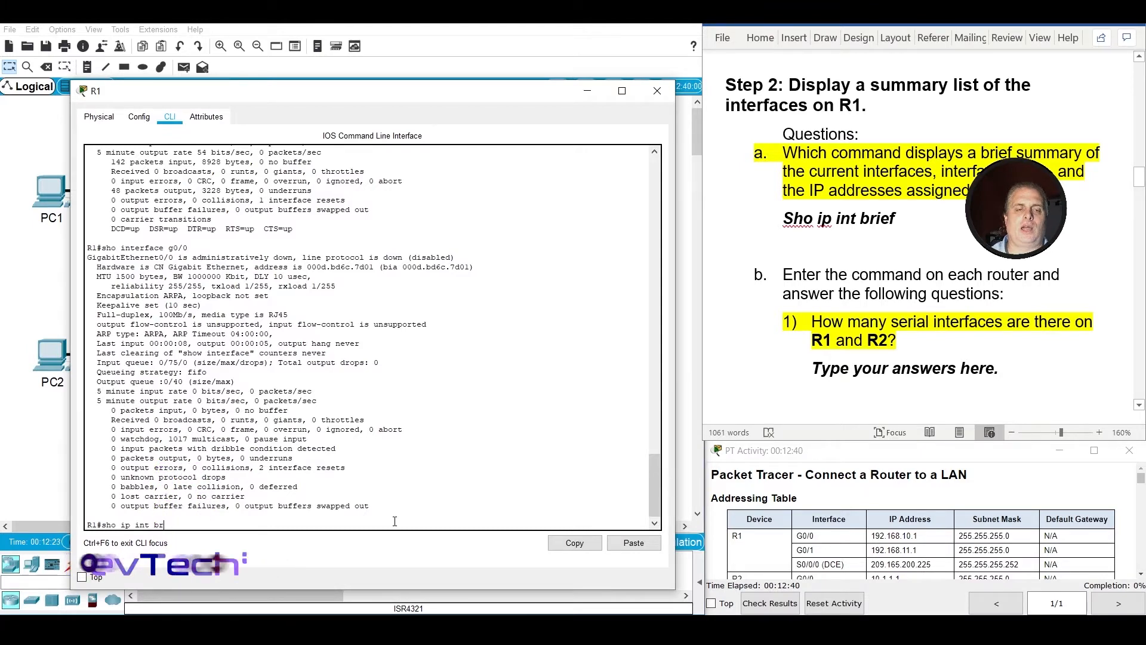
key(Return)
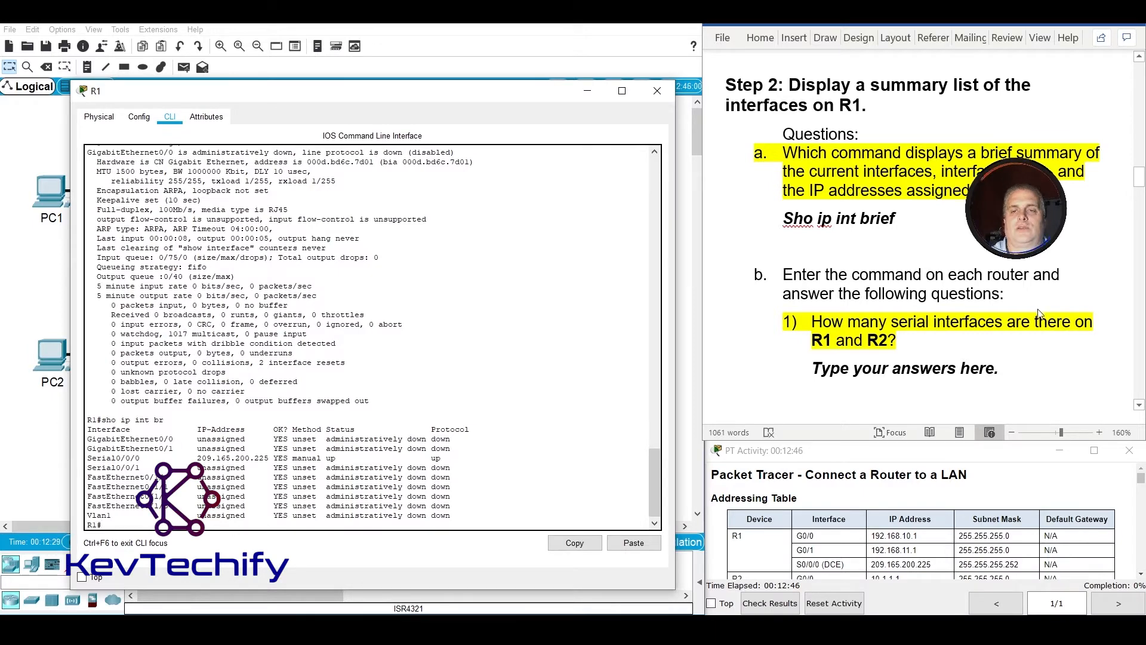
scroll(933, 300, down, 3)
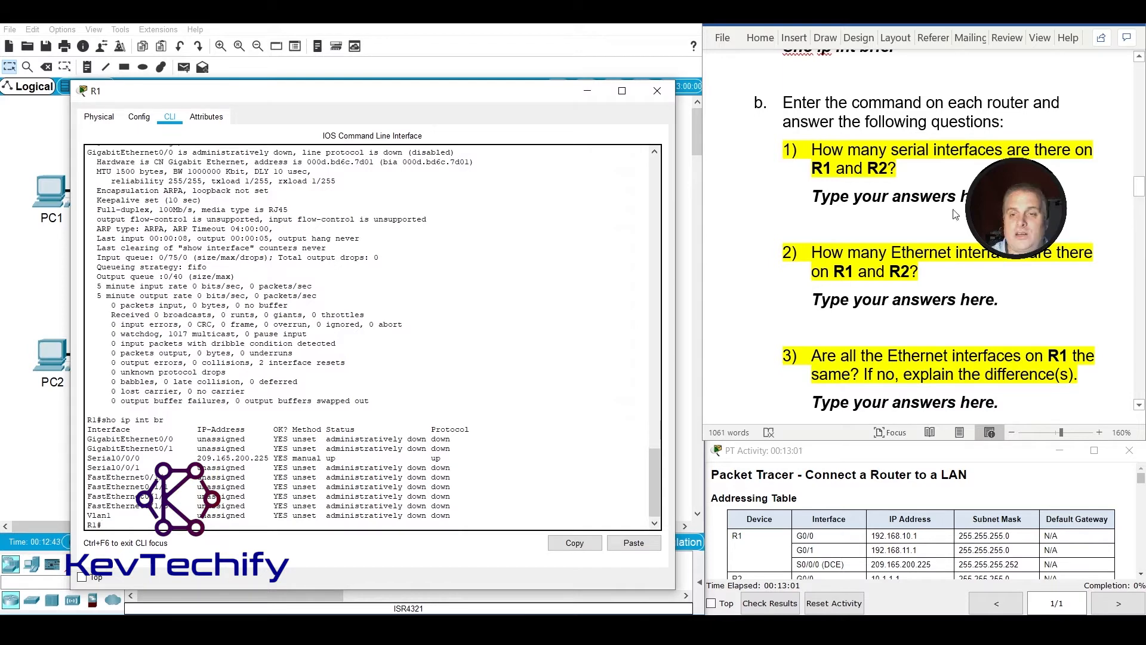
Locate the serial interfaces in the R1 output and replace the answer placeholder under question b1 with "R1 – 2 serial interfaces".
click(810, 196)
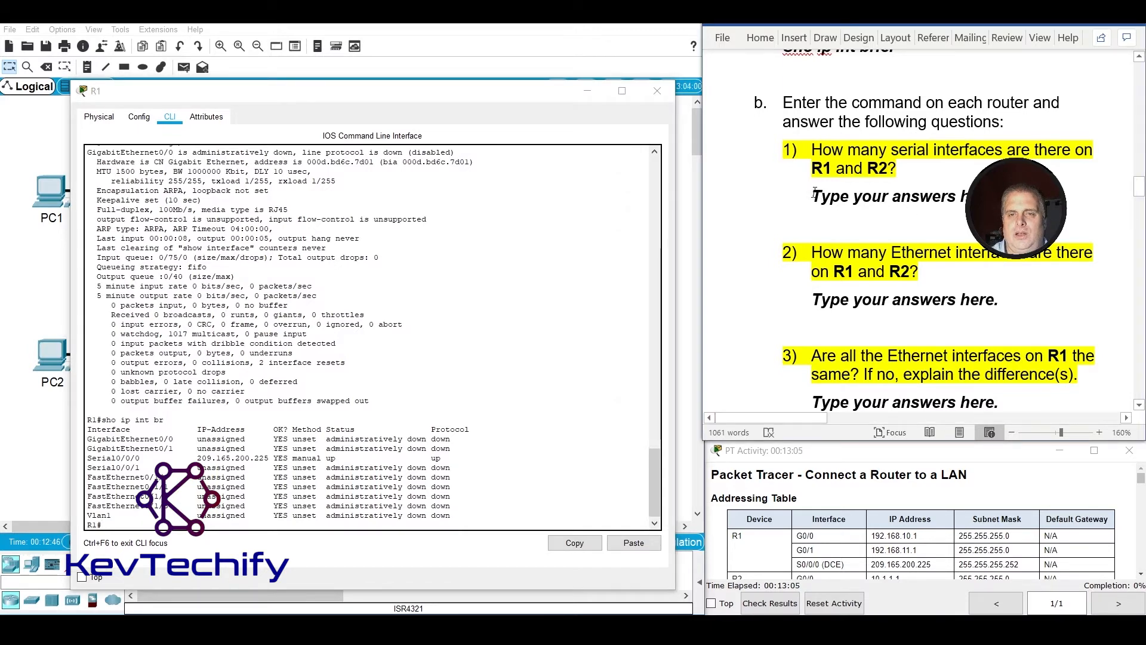
drag(814, 196, 1009, 198)
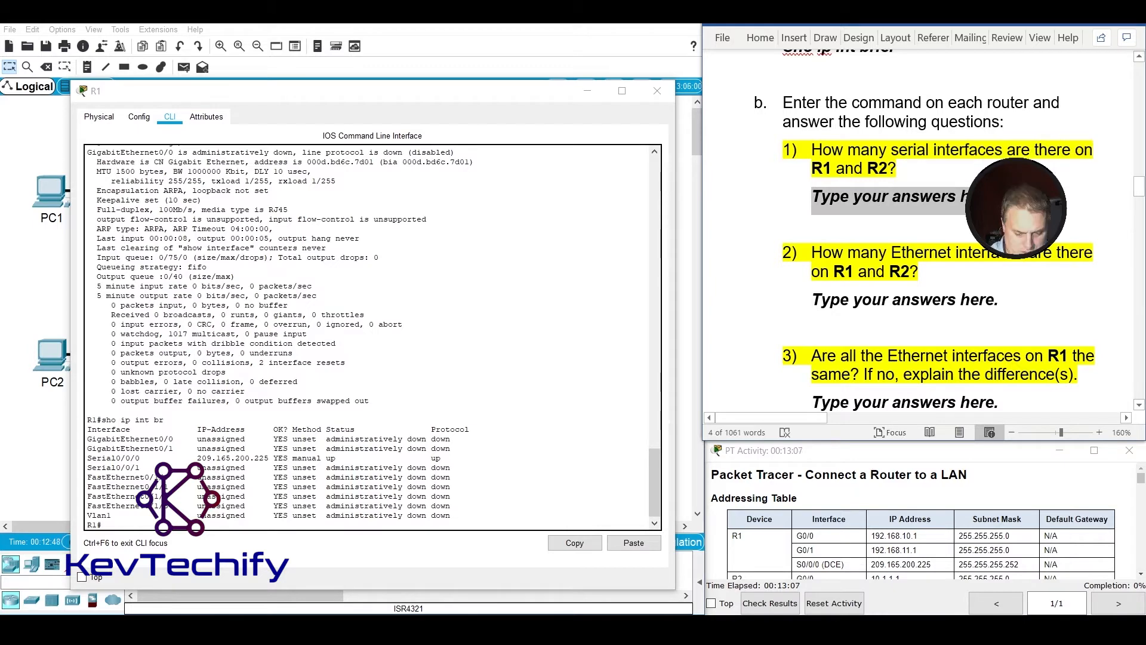
text(R1 -)
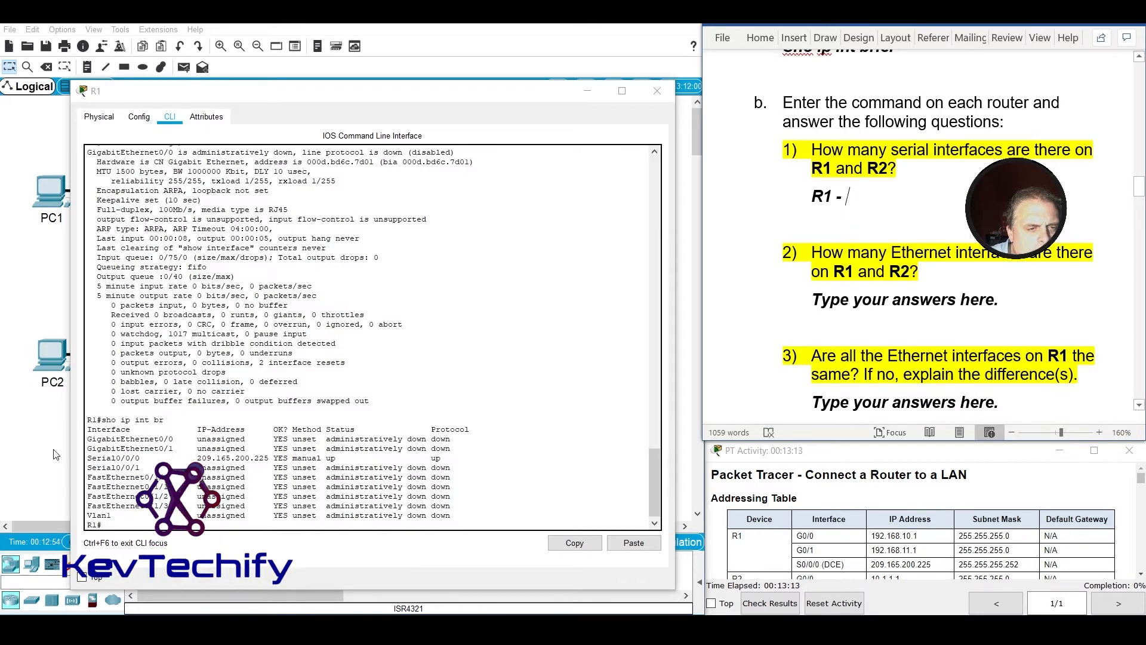
drag(86, 457, 140, 469)
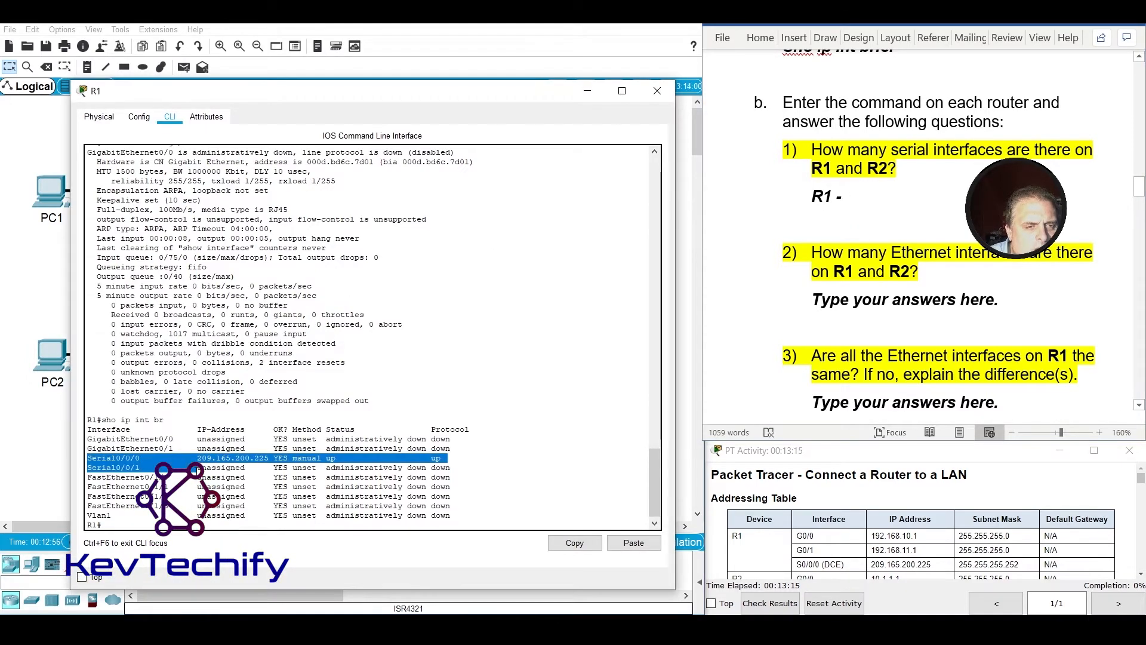
click(894, 198)
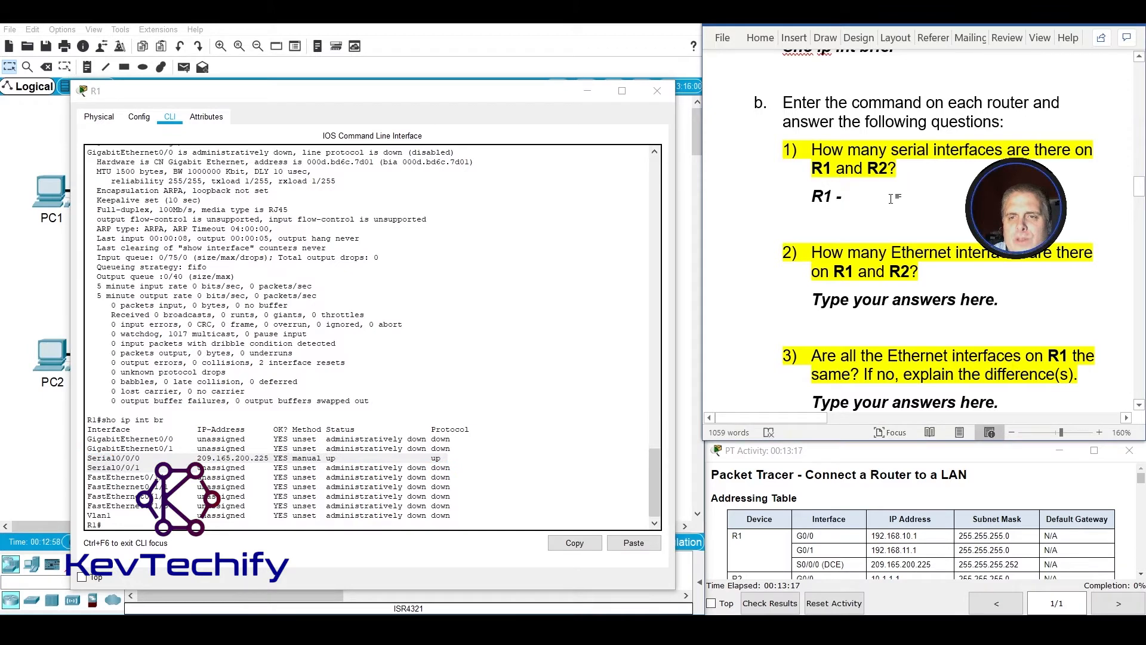
text(2 ser)
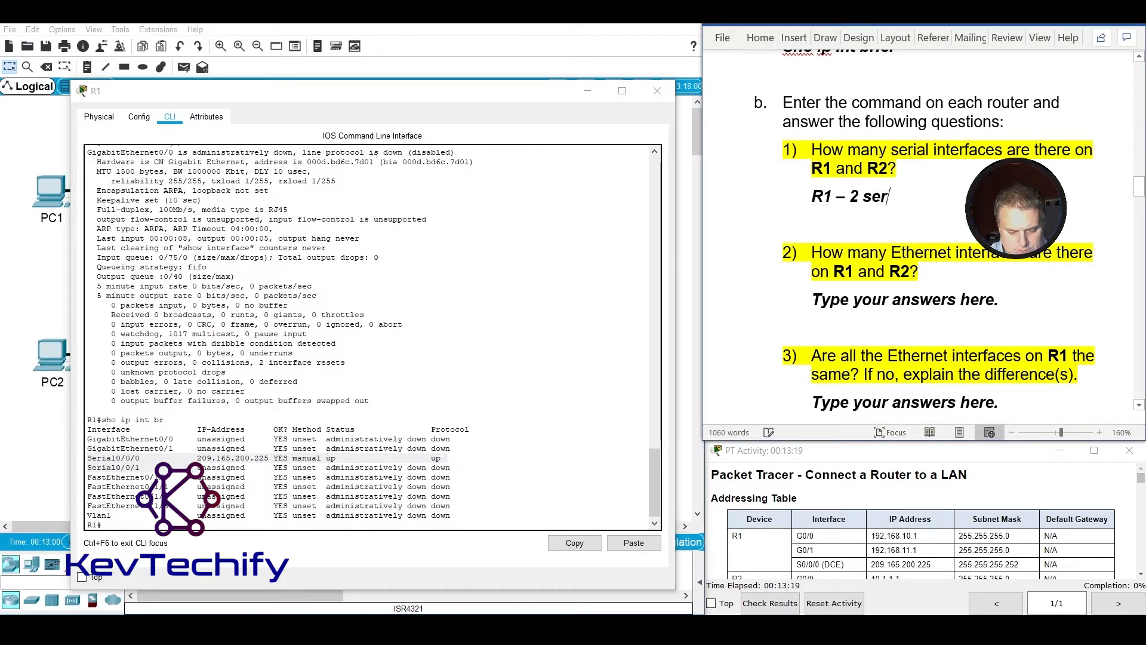
text(ial in)
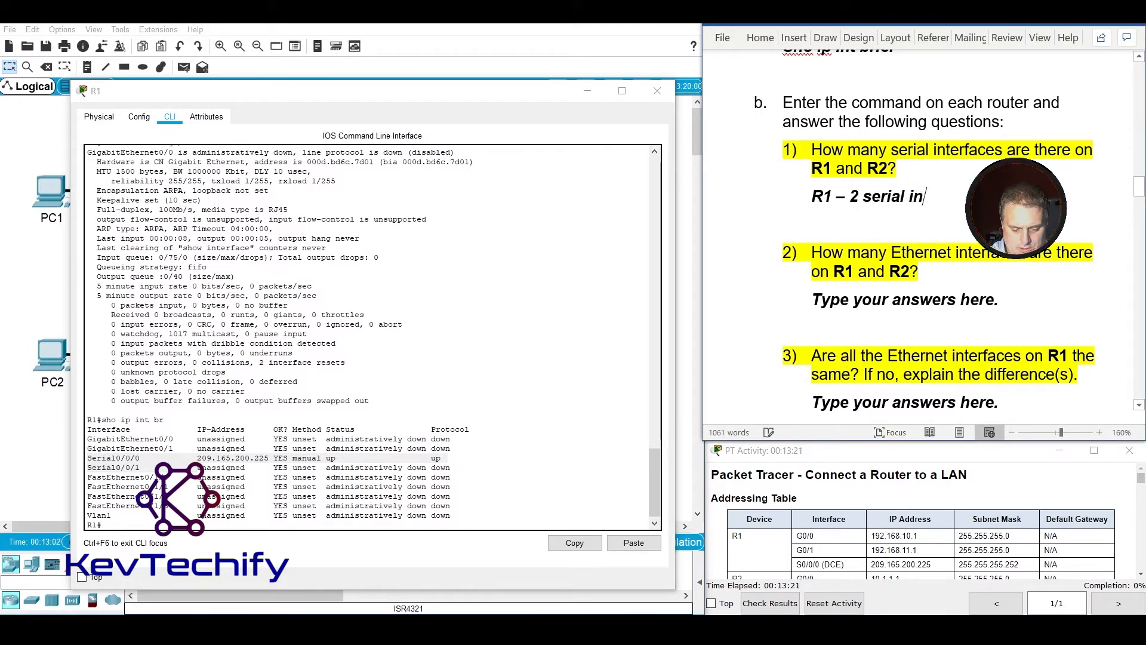
text(terfac)
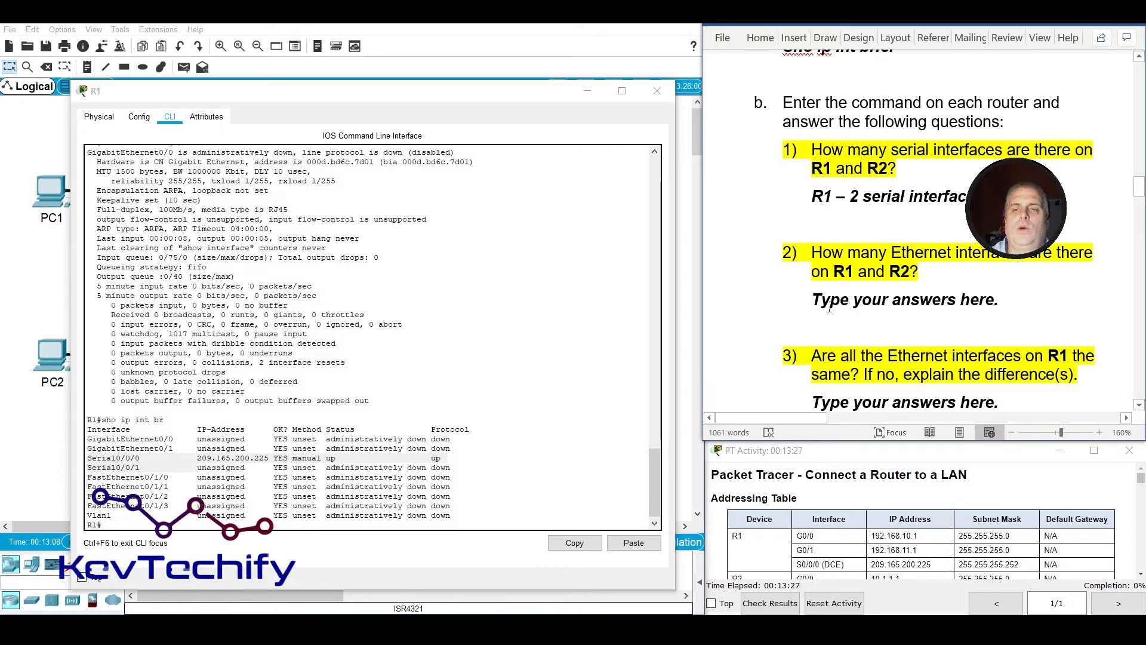
Locate the GigabitEthernet and FastEthernet rows in the R1 output and replace the answer placeholder under question b2 with "R1 – Total 6 -".
drag(813, 302, 1000, 306)
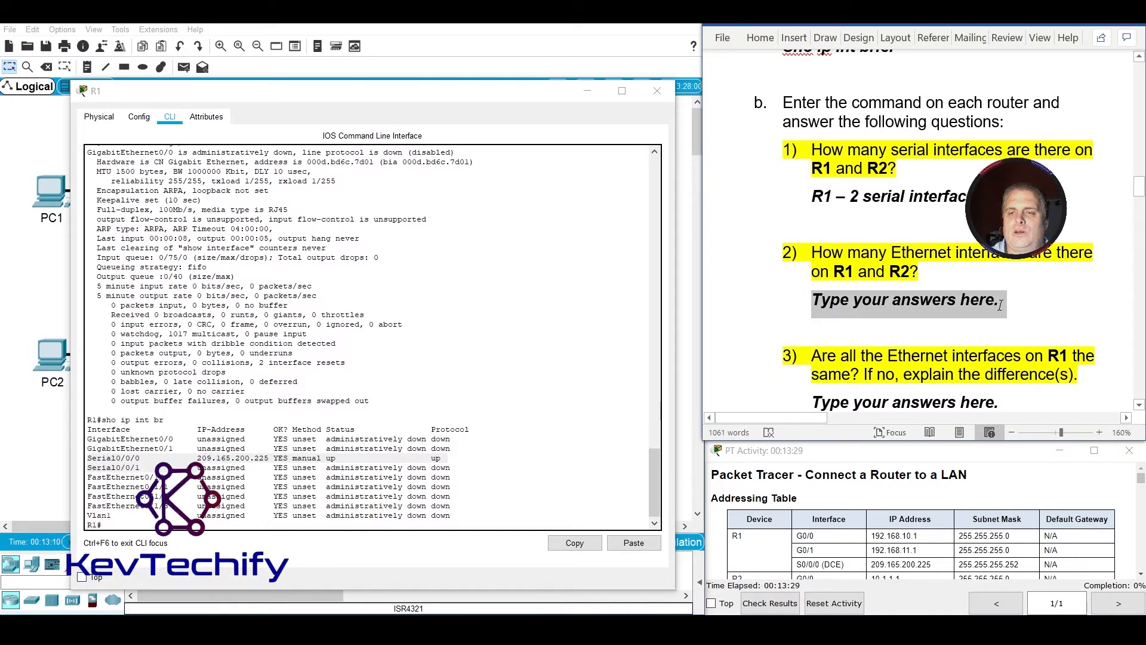
key(BackSpace)
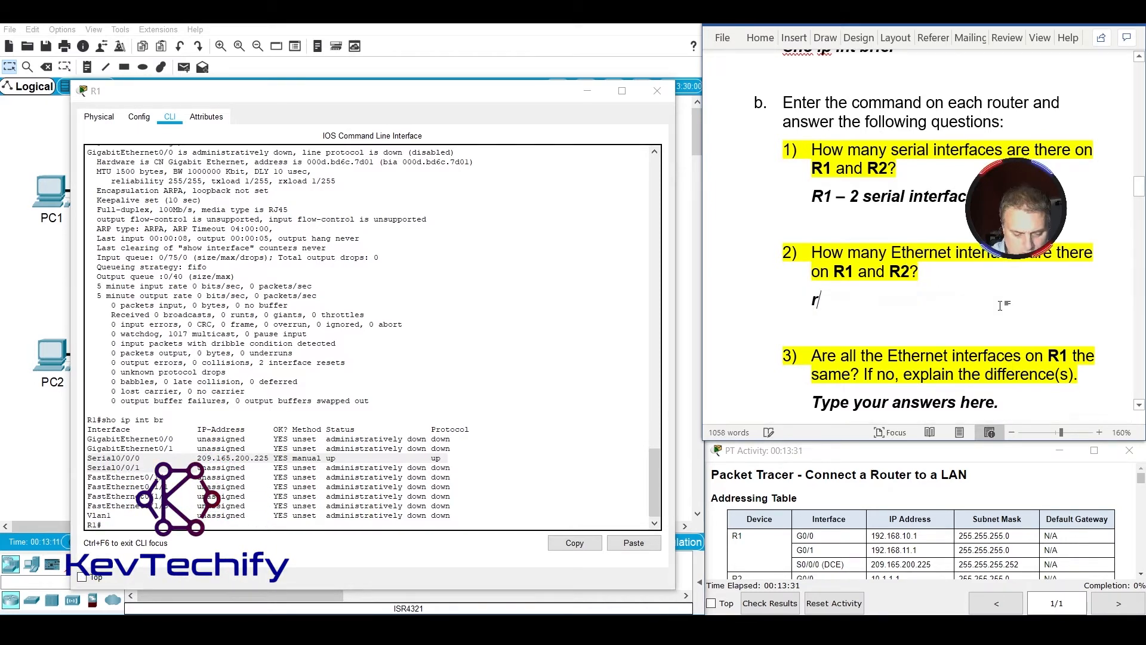
text(R1 -)
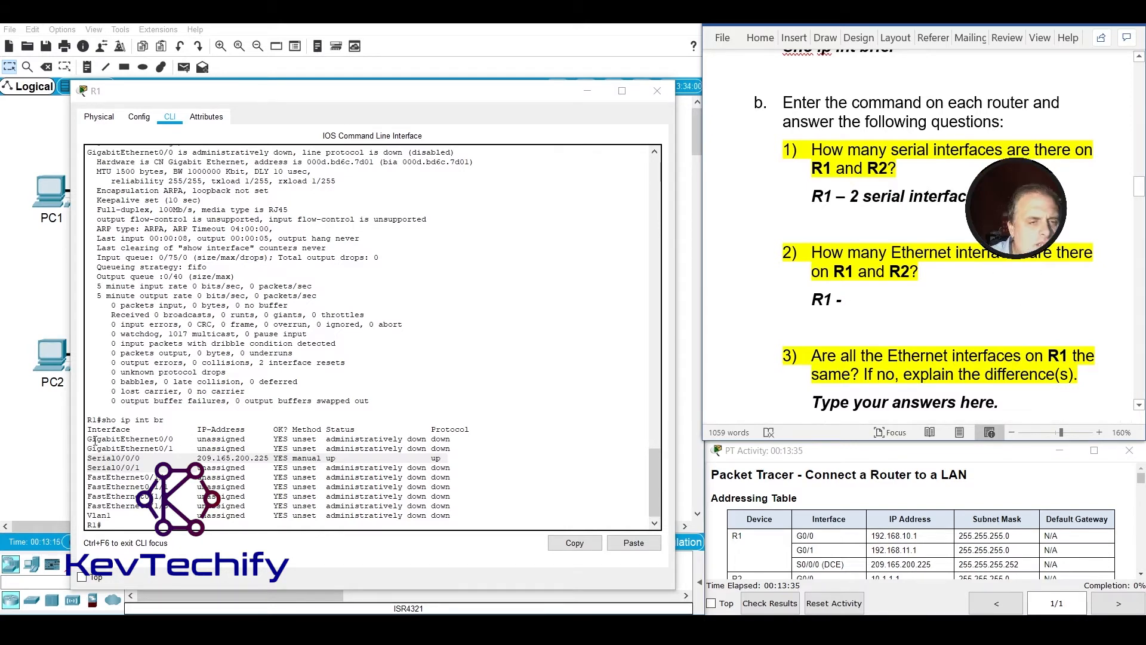
drag(88, 439, 178, 448)
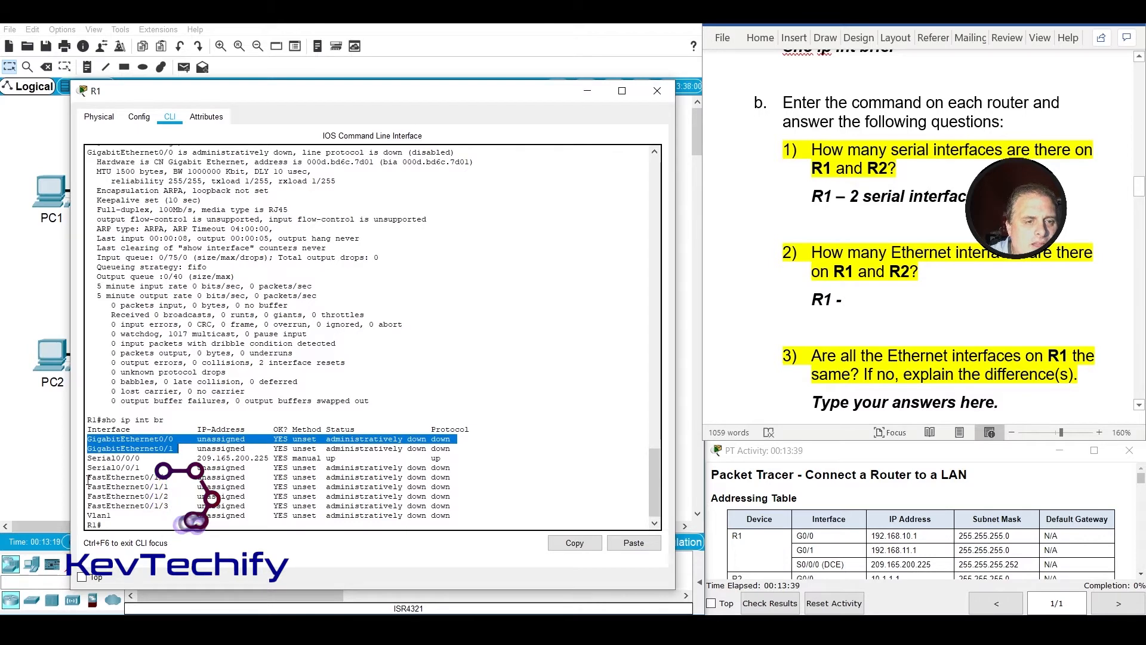
drag(87, 477, 159, 494)
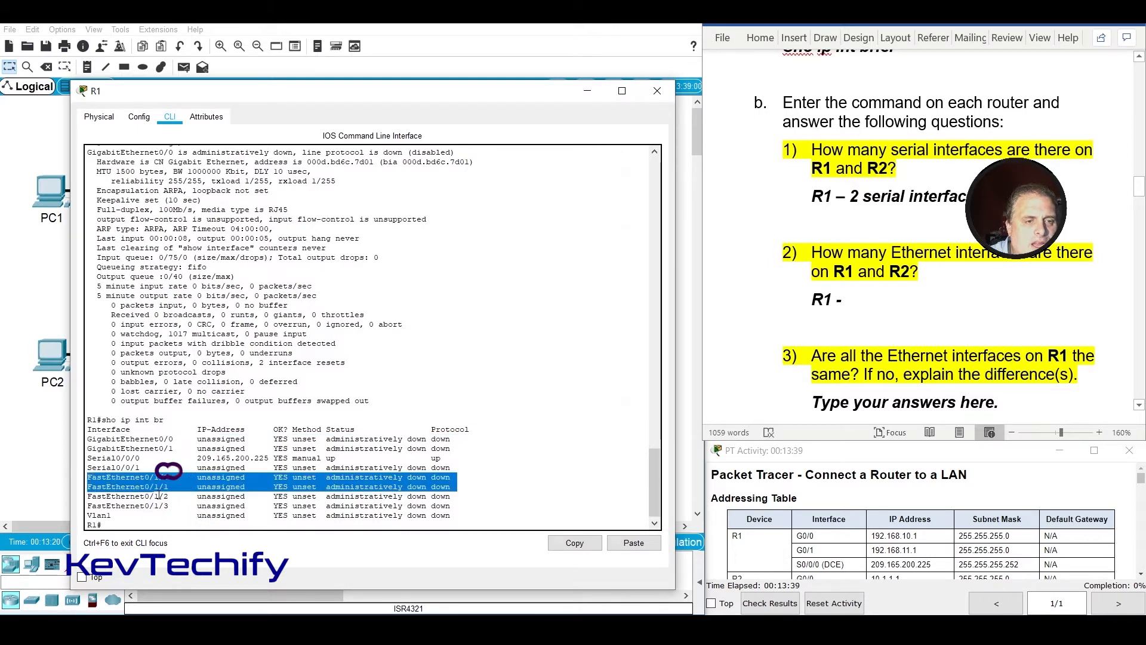
click(857, 305)
text(To)
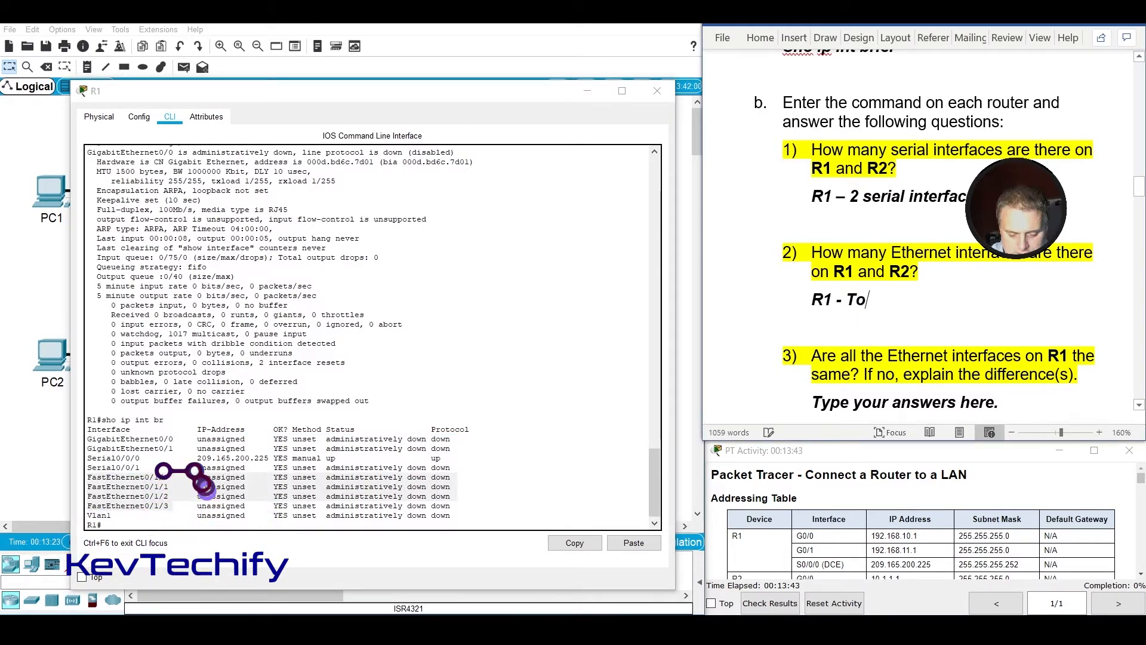
text(tal 6 -)
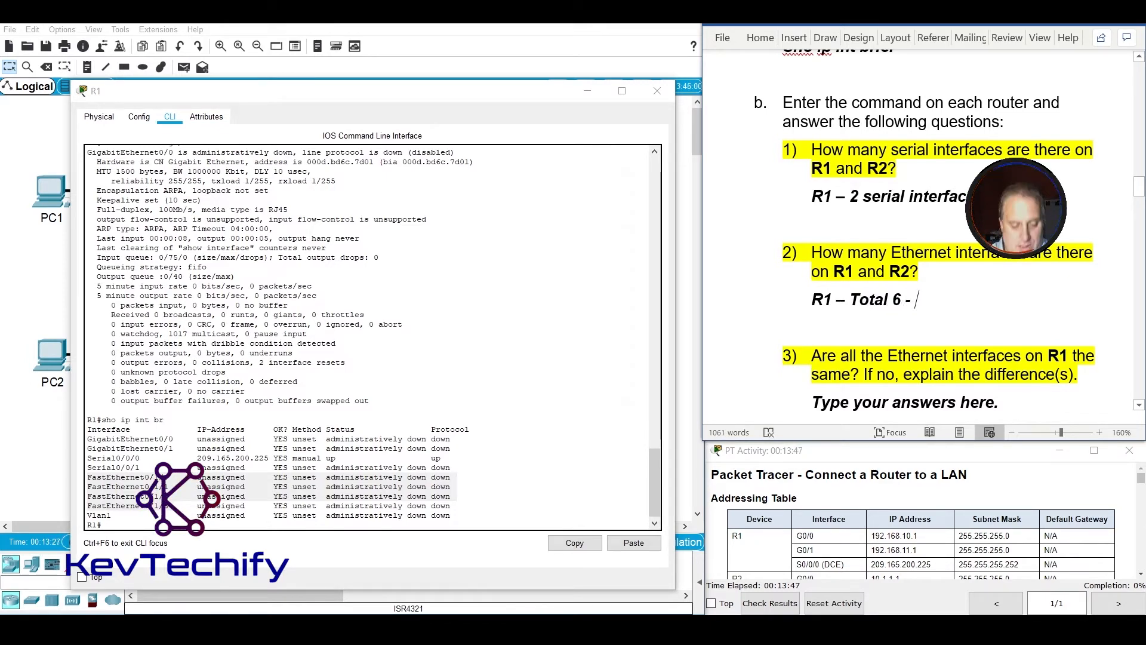
text( 4)
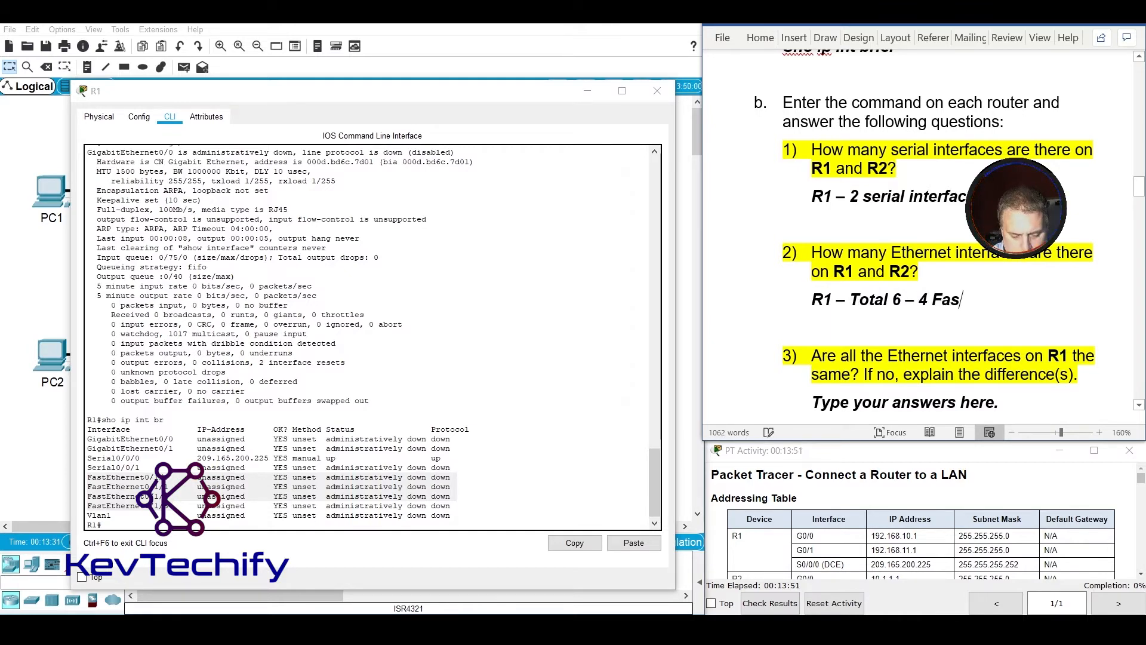
text( FastEtyhernet)
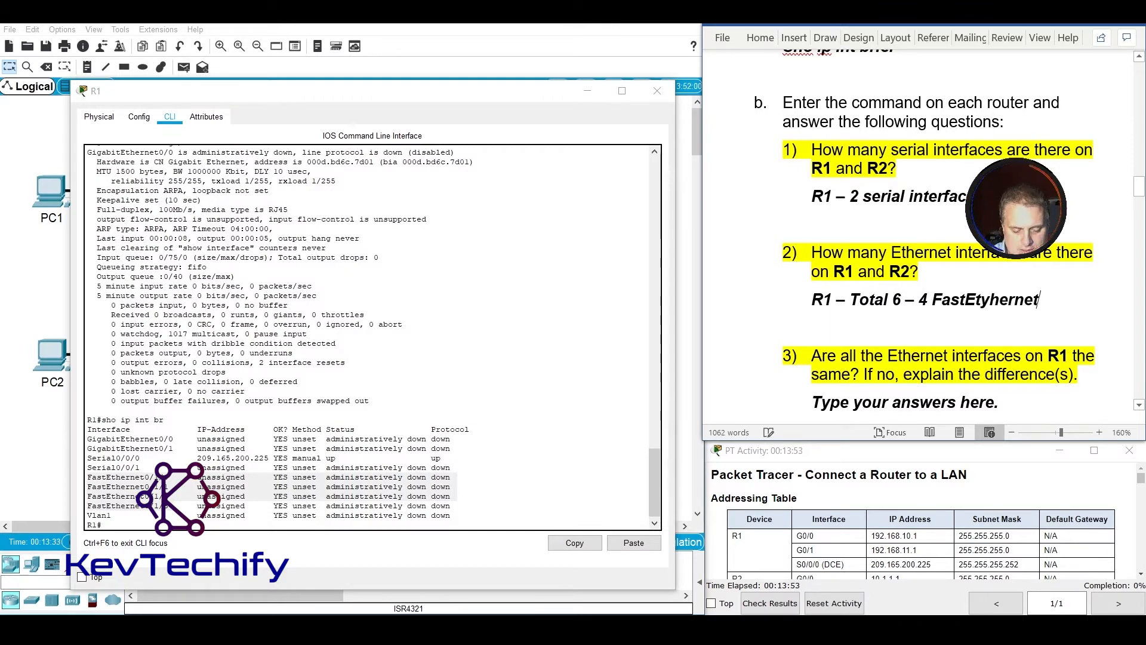
text( and 2 )
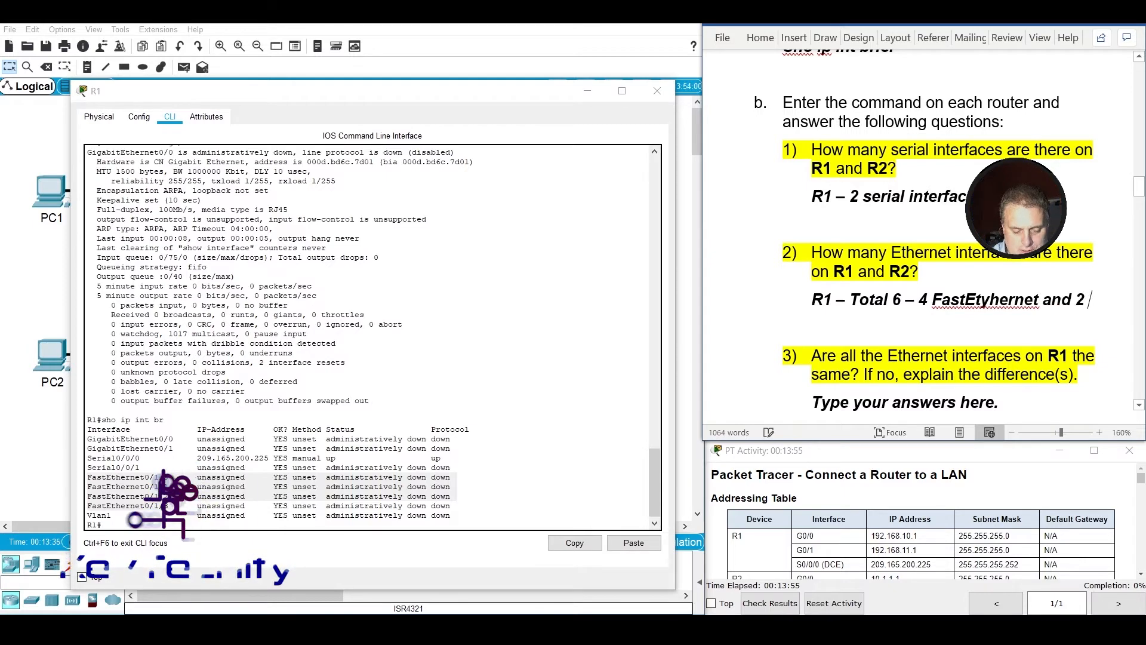
text(G)
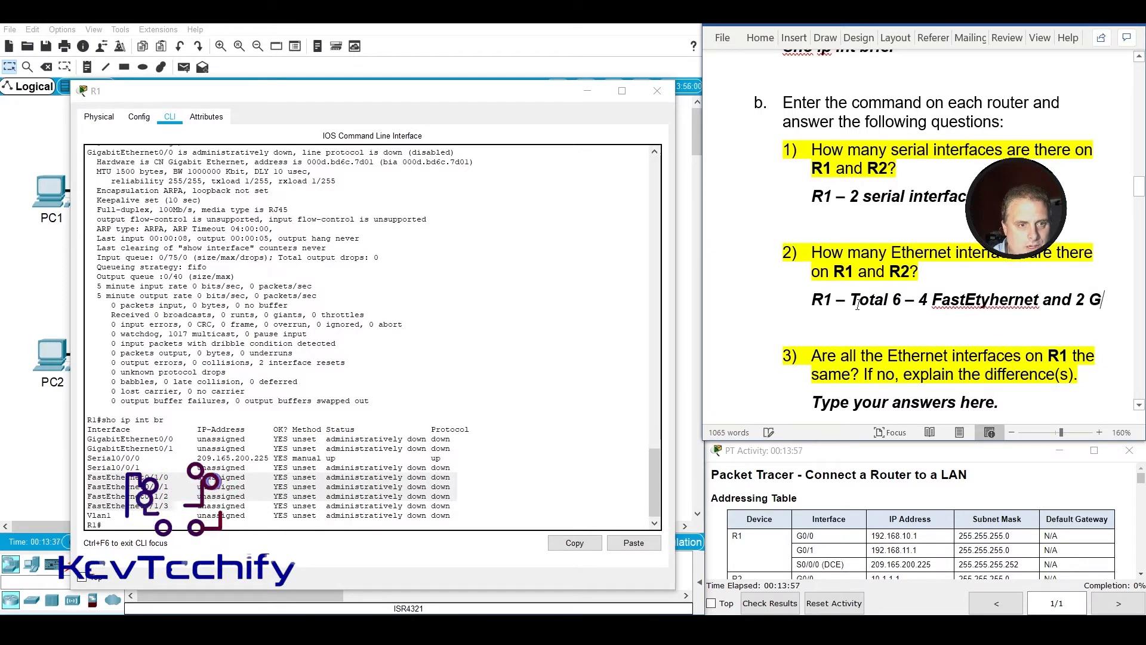
text(igb)
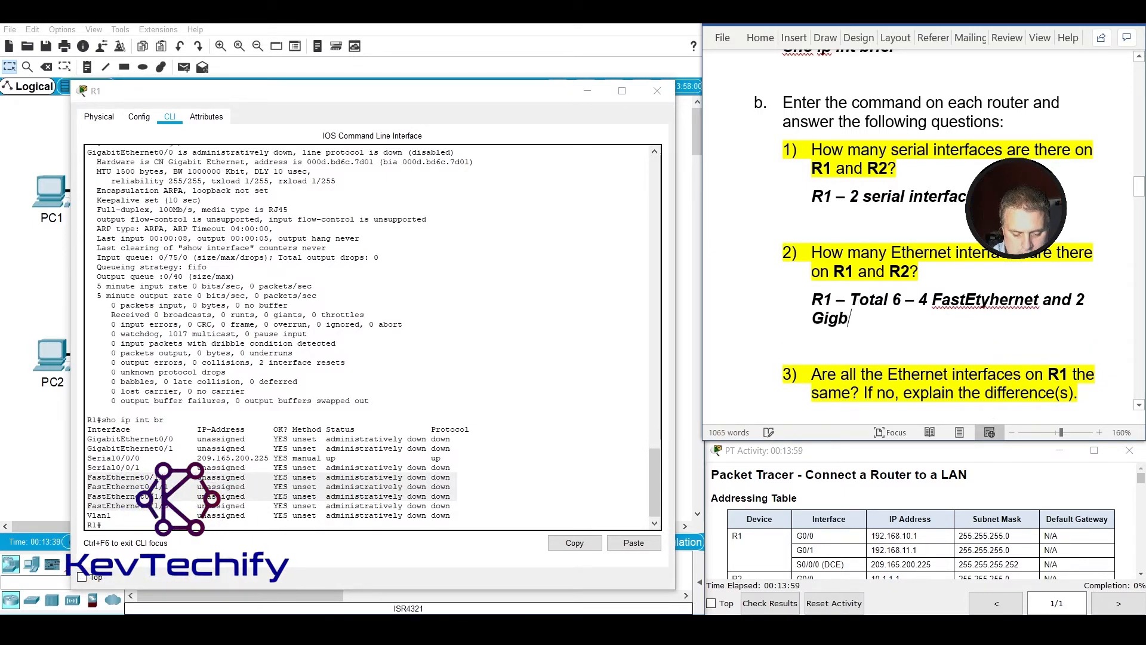
text(itEthernet)
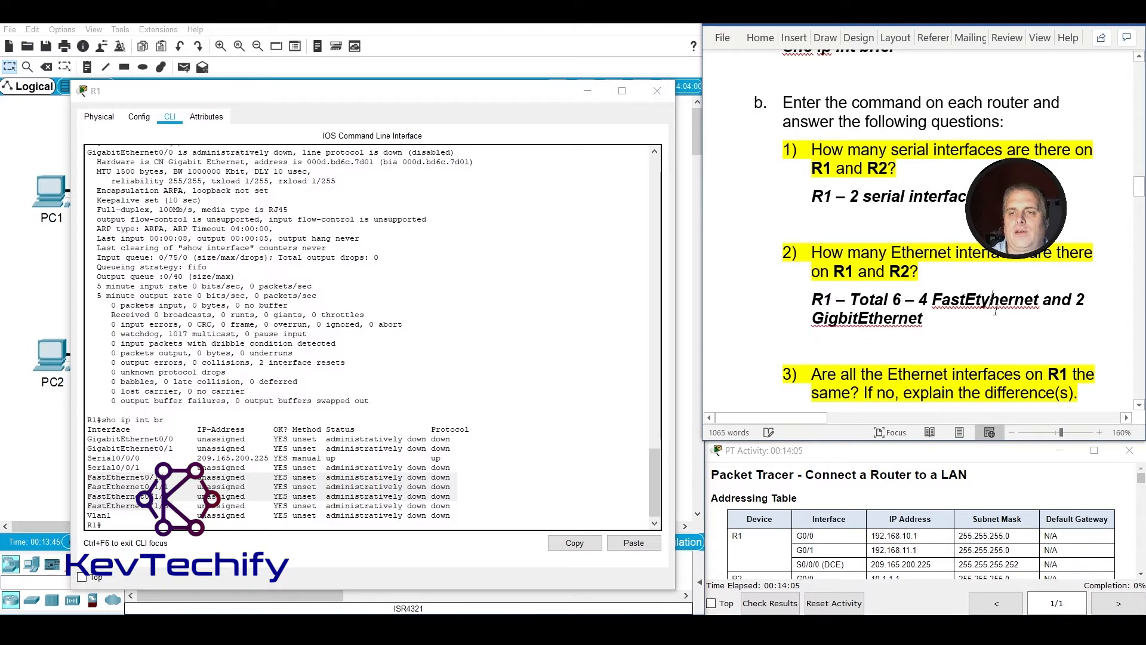
Extend the question b2 answer for R1 with the breakdown "4 FastEthernet and 2 GigbitEthernet".
key(BackSpace)
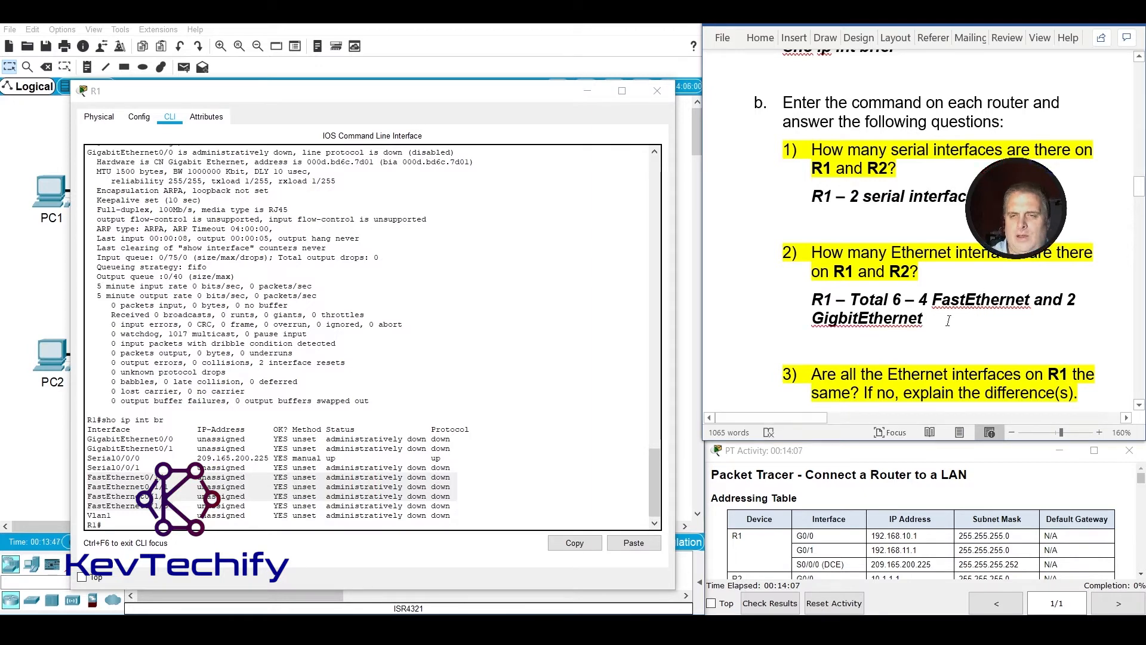
Compare R1's GigabitEthernet and FastEthernet rows and replace the question b3 placeholder with "No. 4 FastEtherent" plus their maximum of 100 in parentheses.
scroll(950, 335, down, 3)
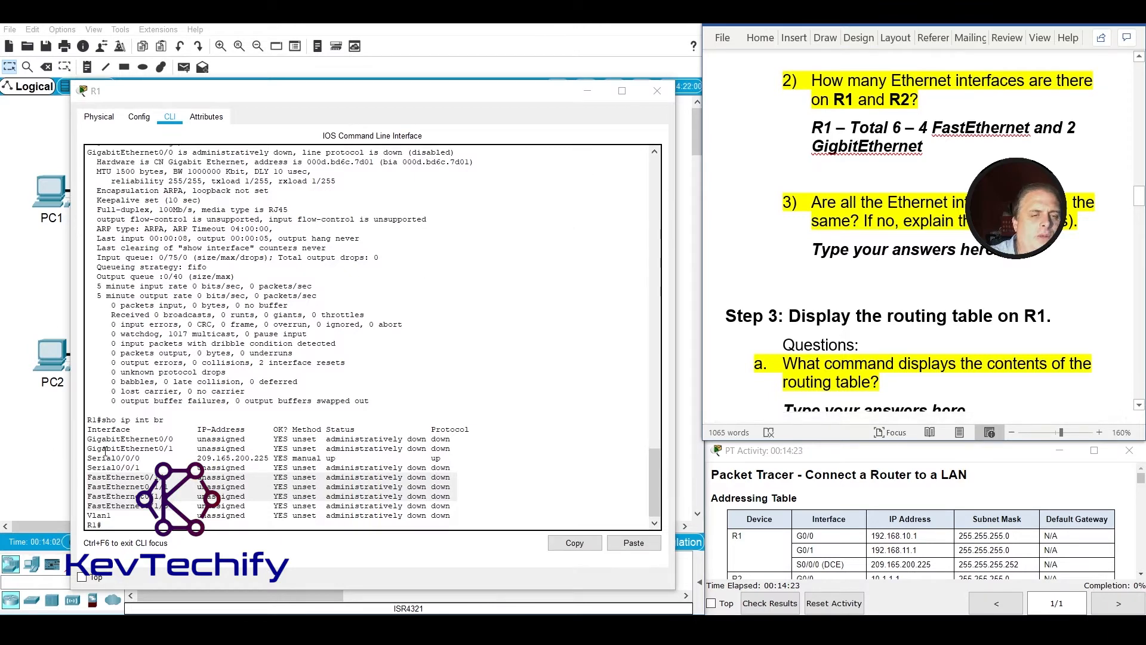
drag(87, 438, 207, 448)
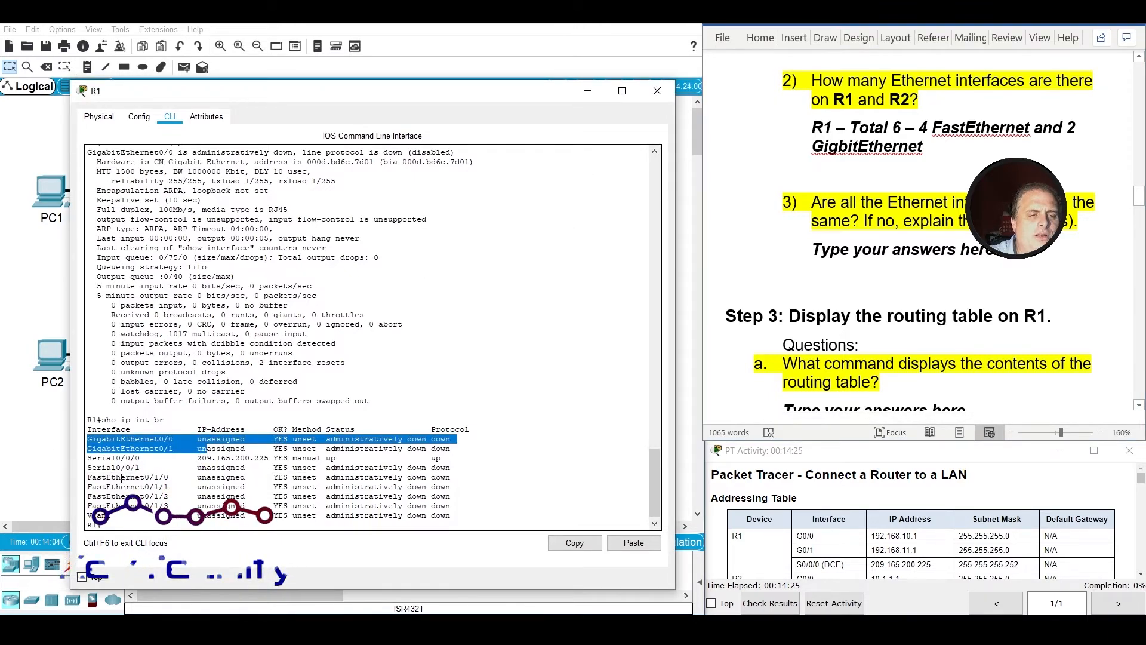
drag(87, 477, 169, 506)
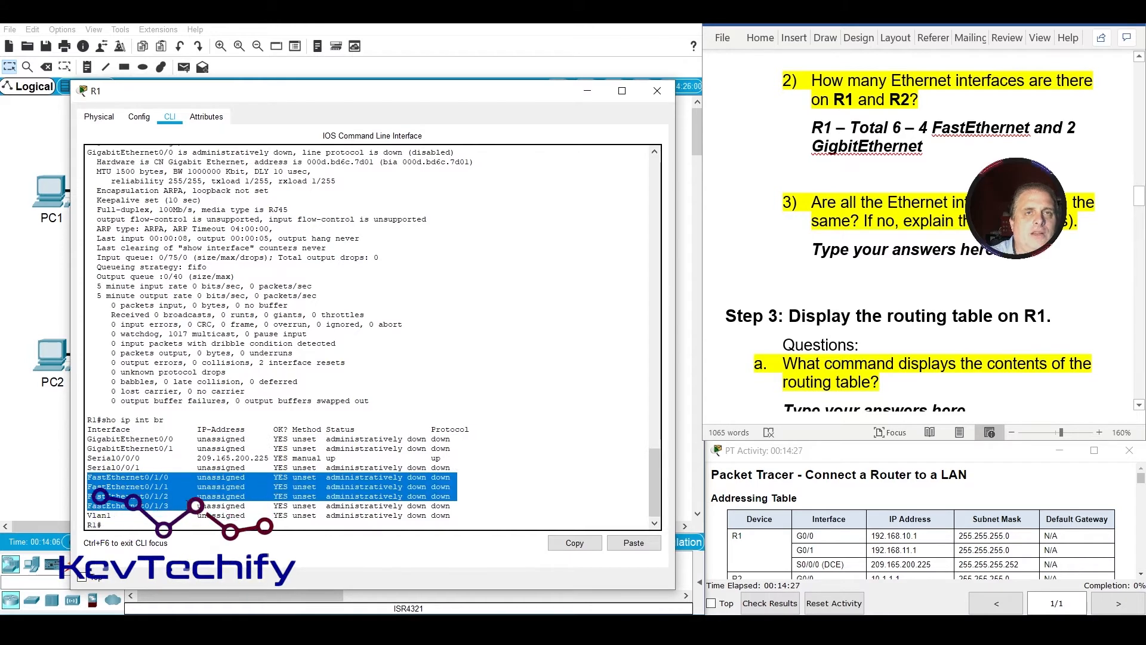
click(939, 261)
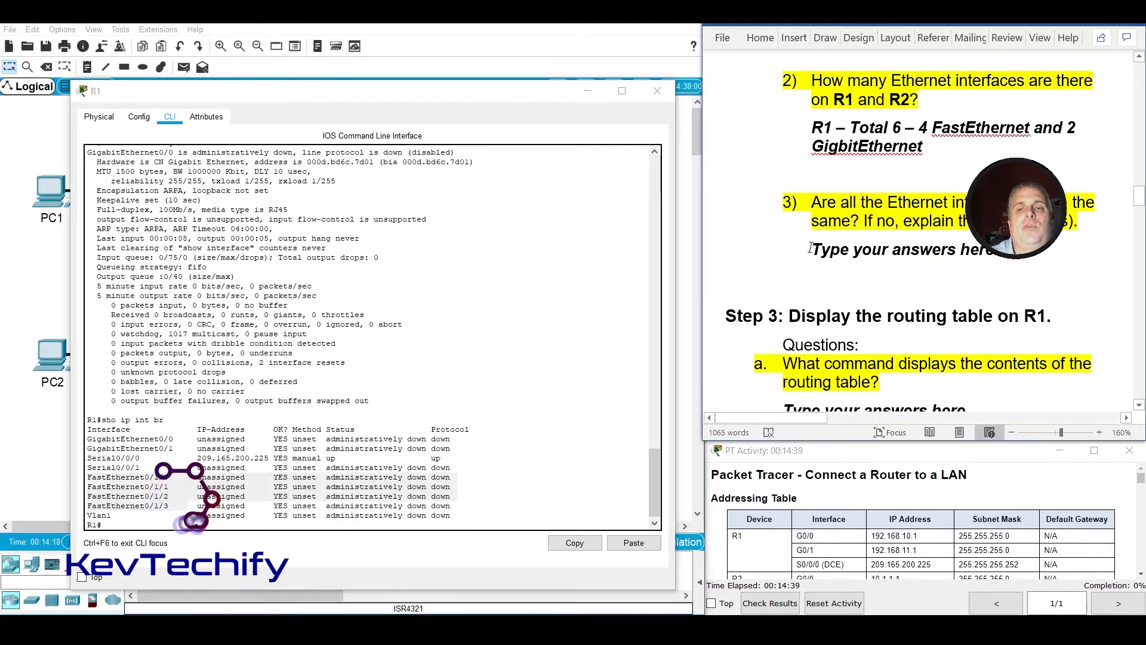
drag(810, 248, 1026, 258)
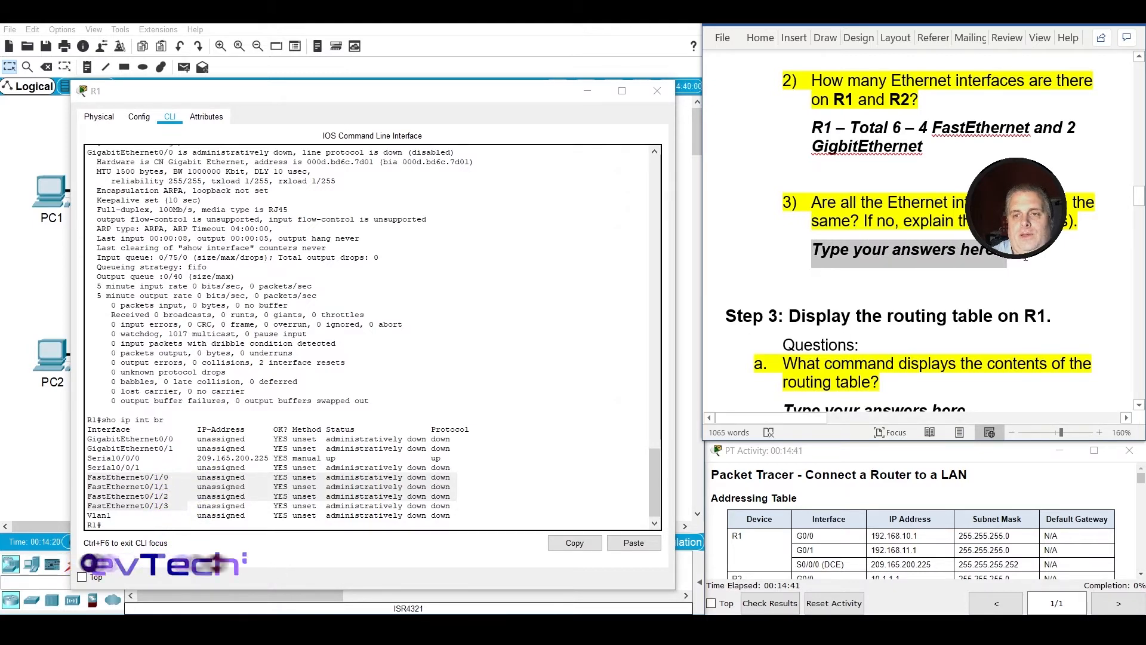
text(NO)
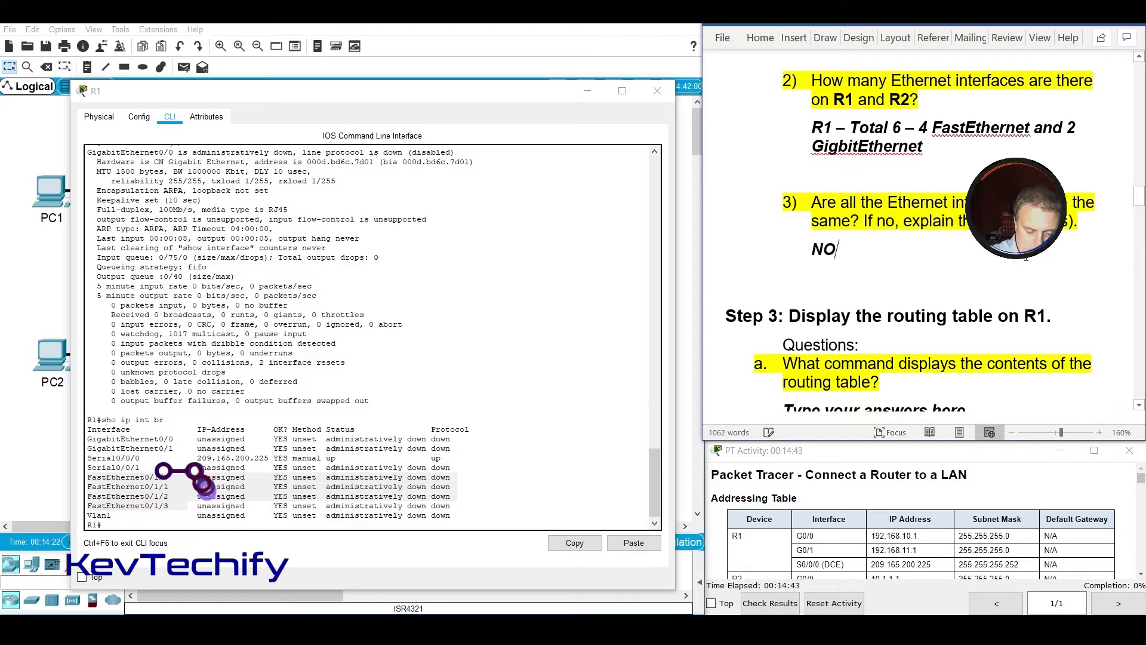
text(.  4 Fast)
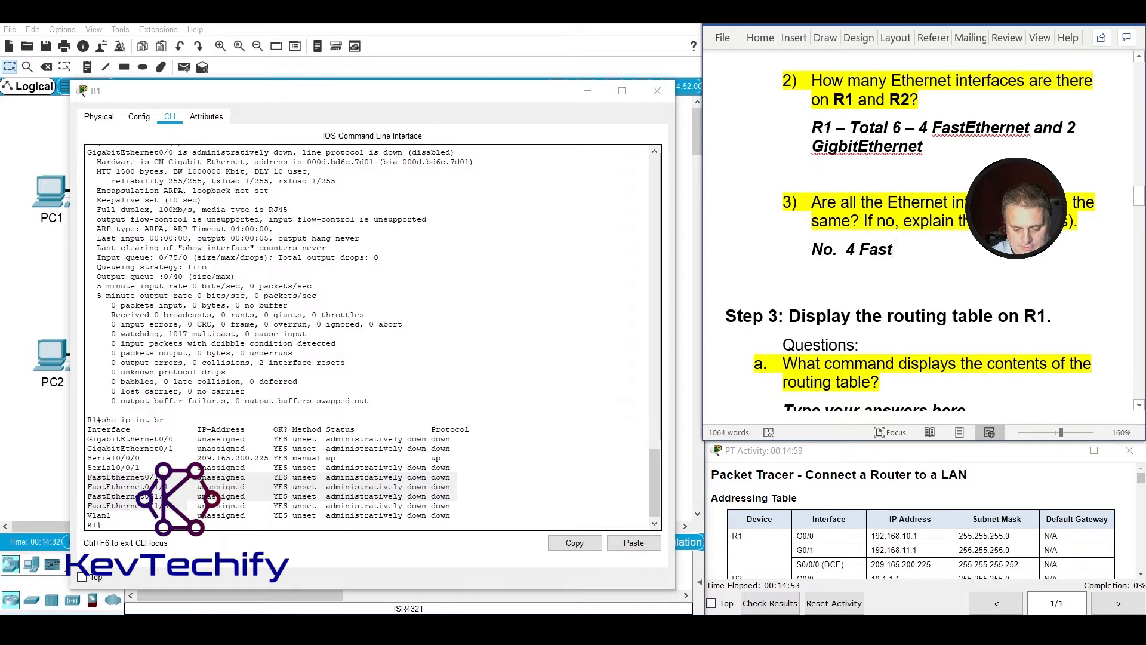
text(Etherent )
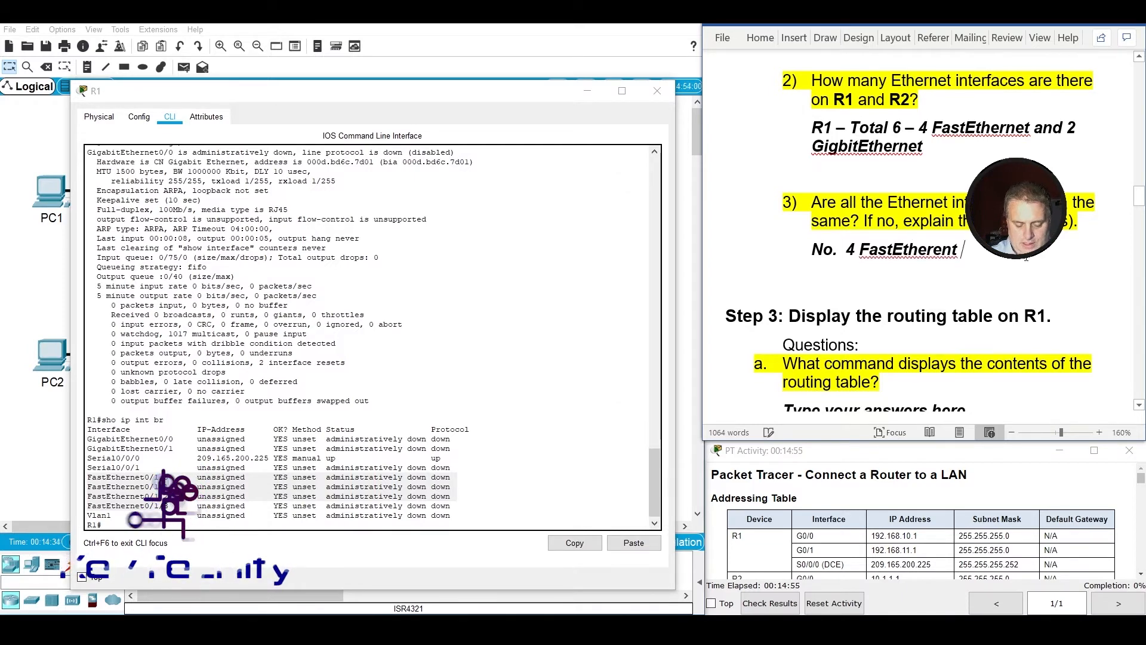
text((100Mbit max)
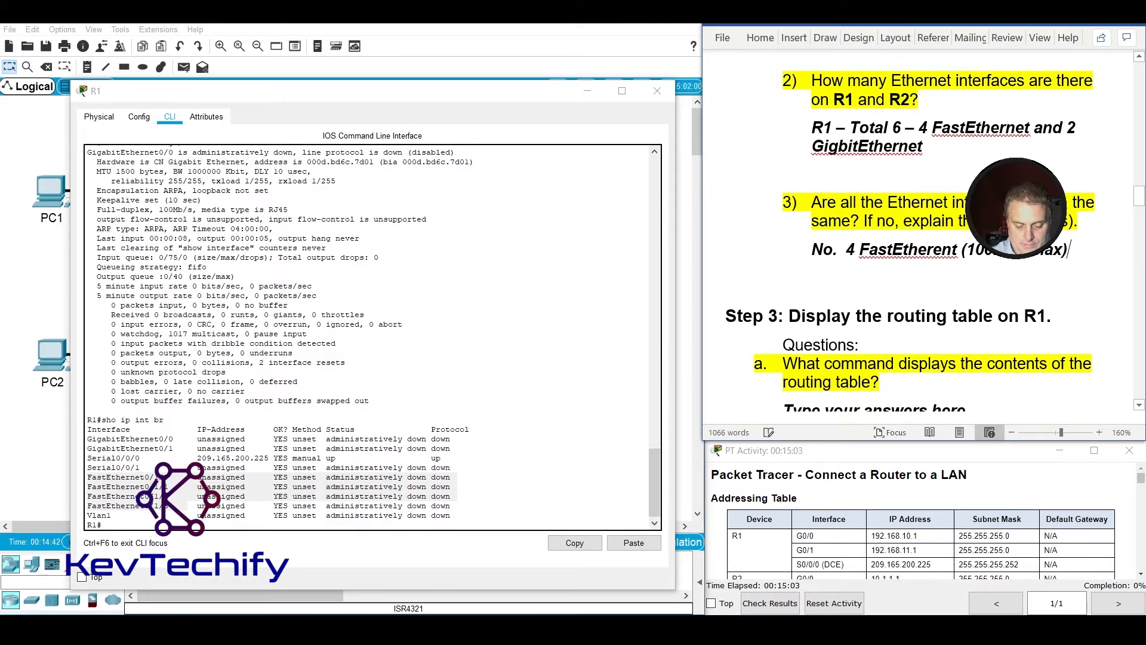
Extend the Step 2 question b3 answer with "and 2 GigabitEtherent (1,000Mbit max).".
text(2)
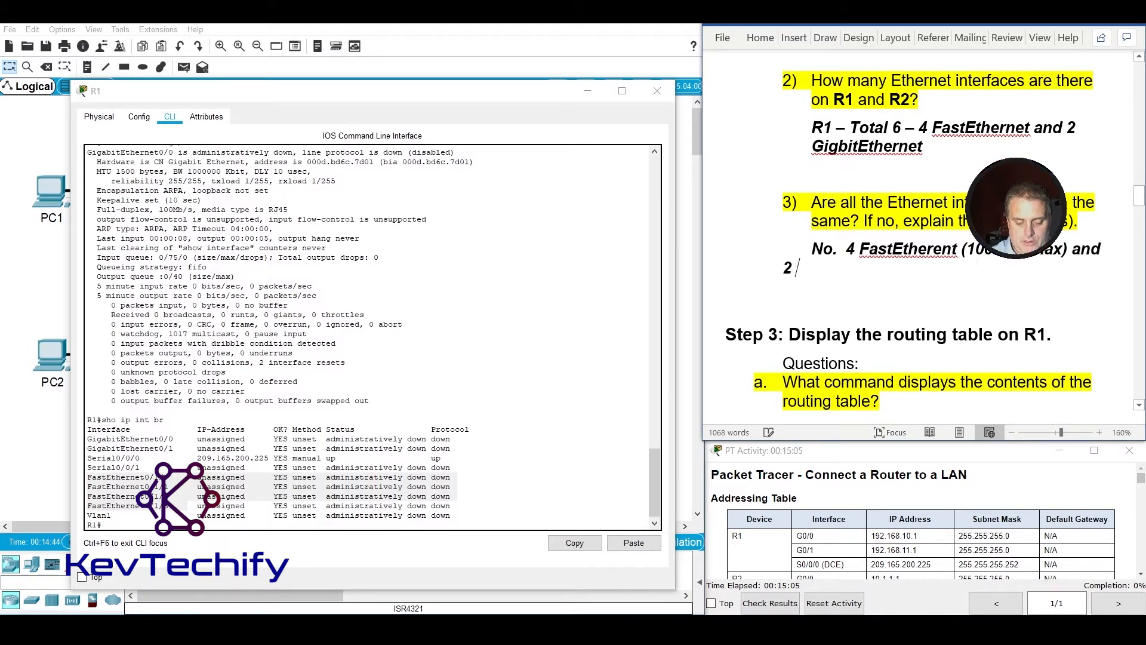
text( Gi)
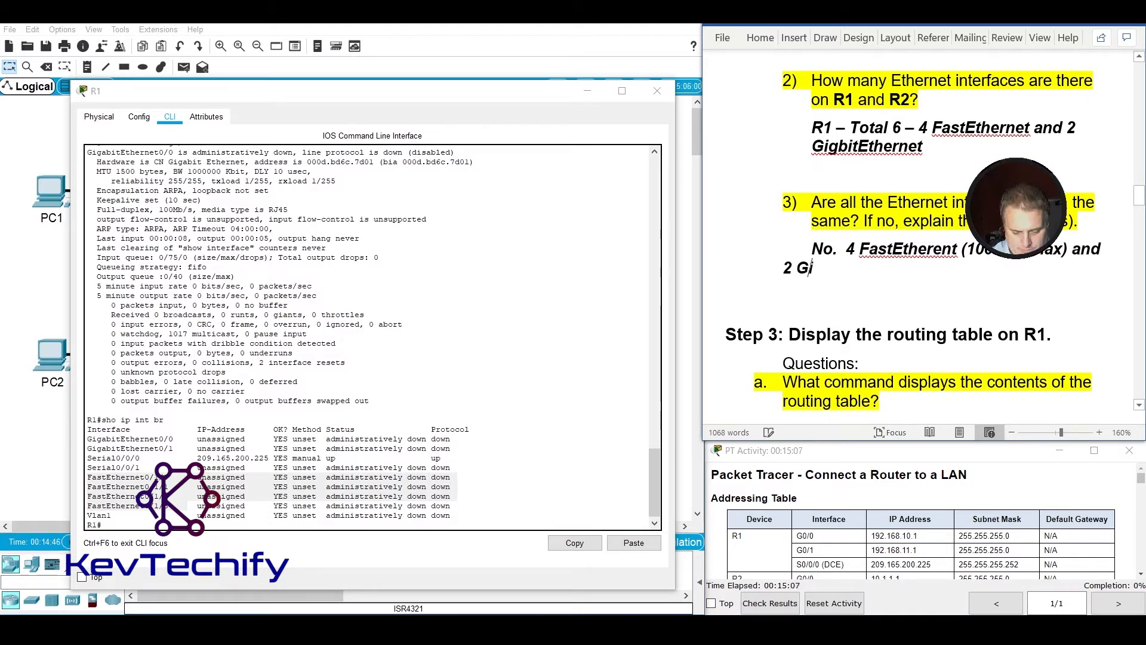
text(gabit)
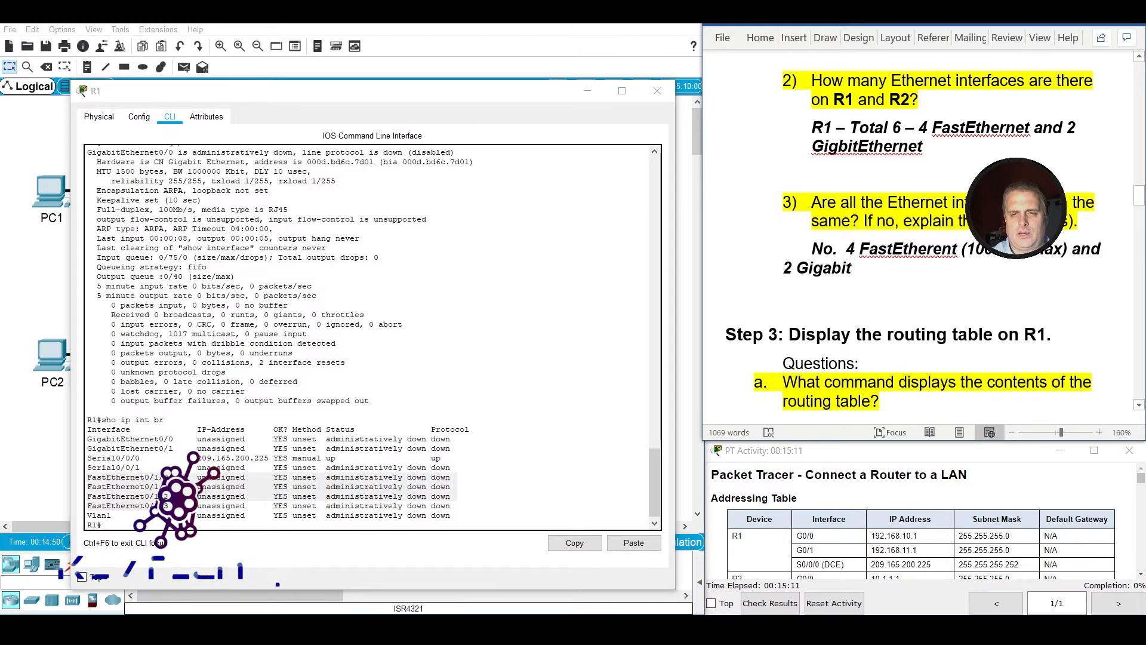
text(Etherent )
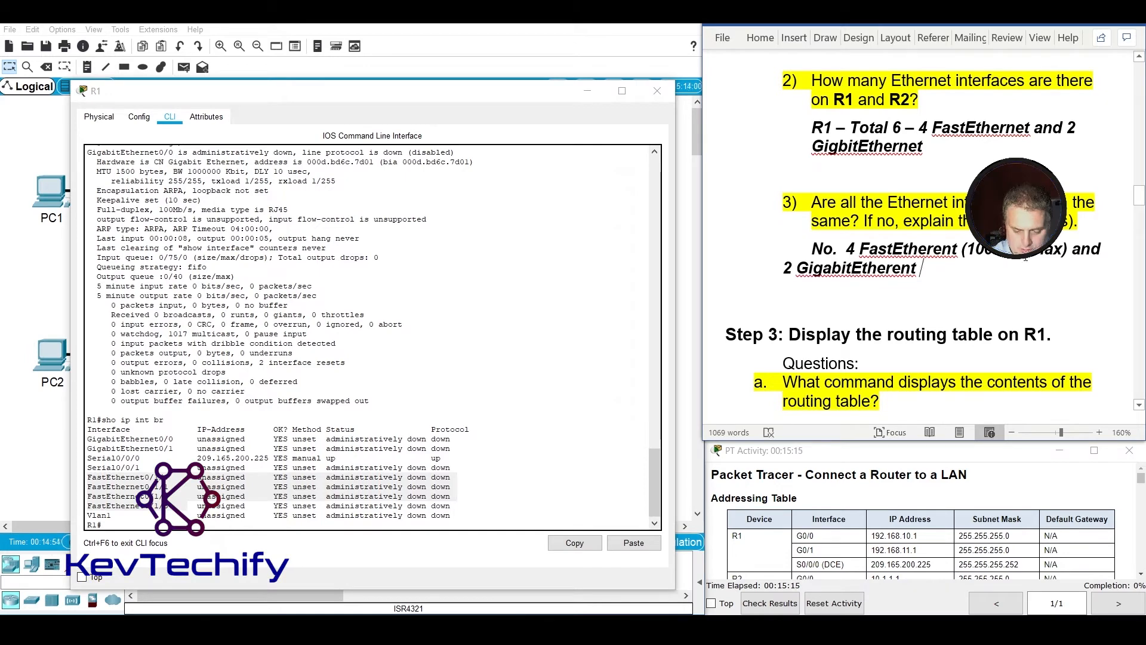
text((1,00)
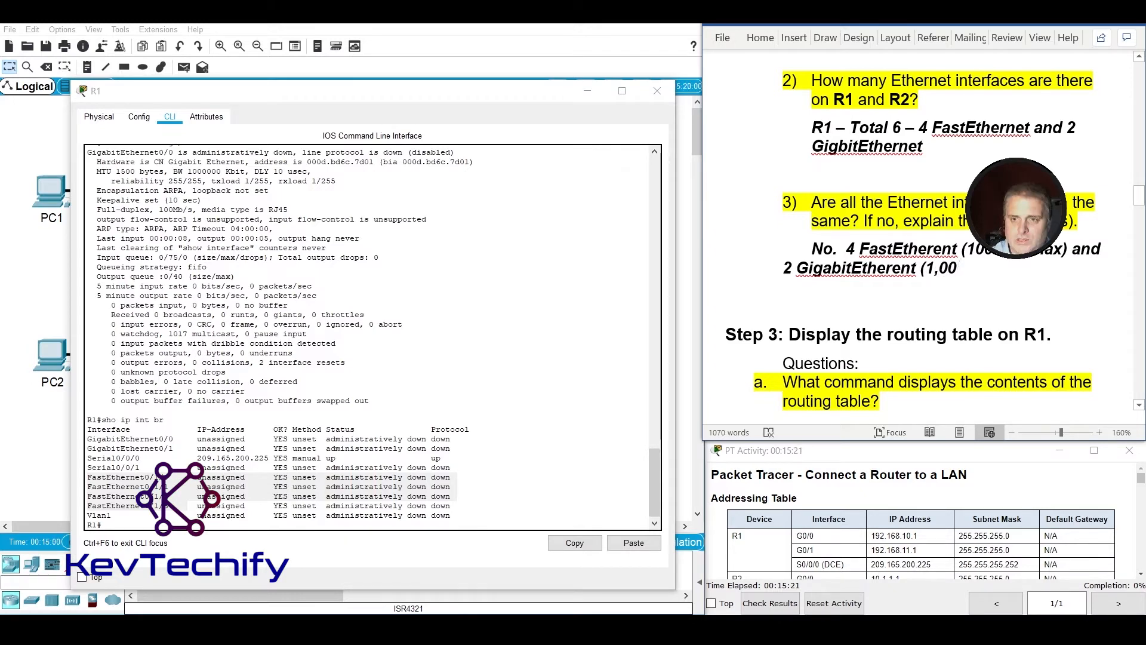
text(0M)
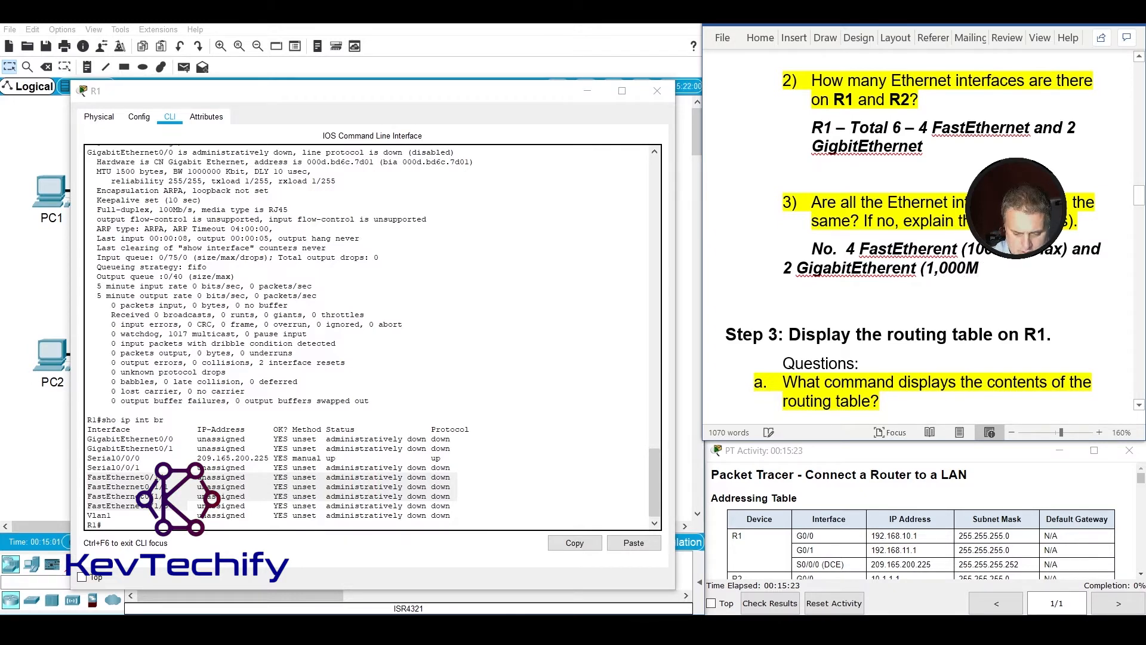
text(bit ma)
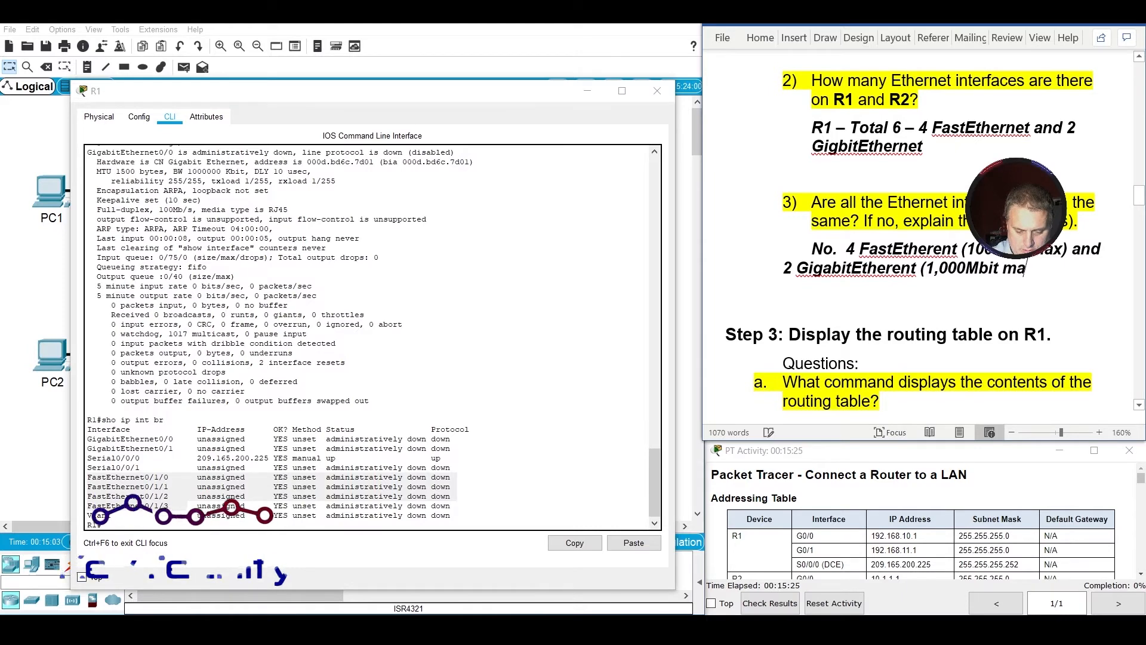
text(x).)
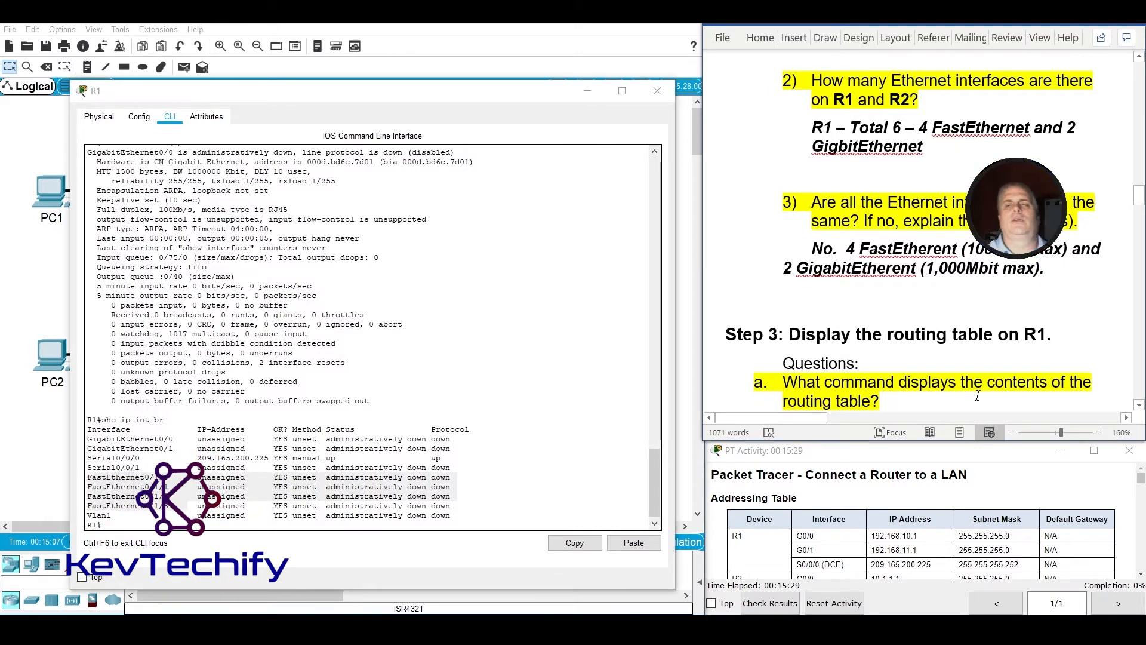
Replace the answer placeholder under Step 3 question a with "Sho ip route" and run sho ip route on R1.
scroll(978, 395, down, 4)
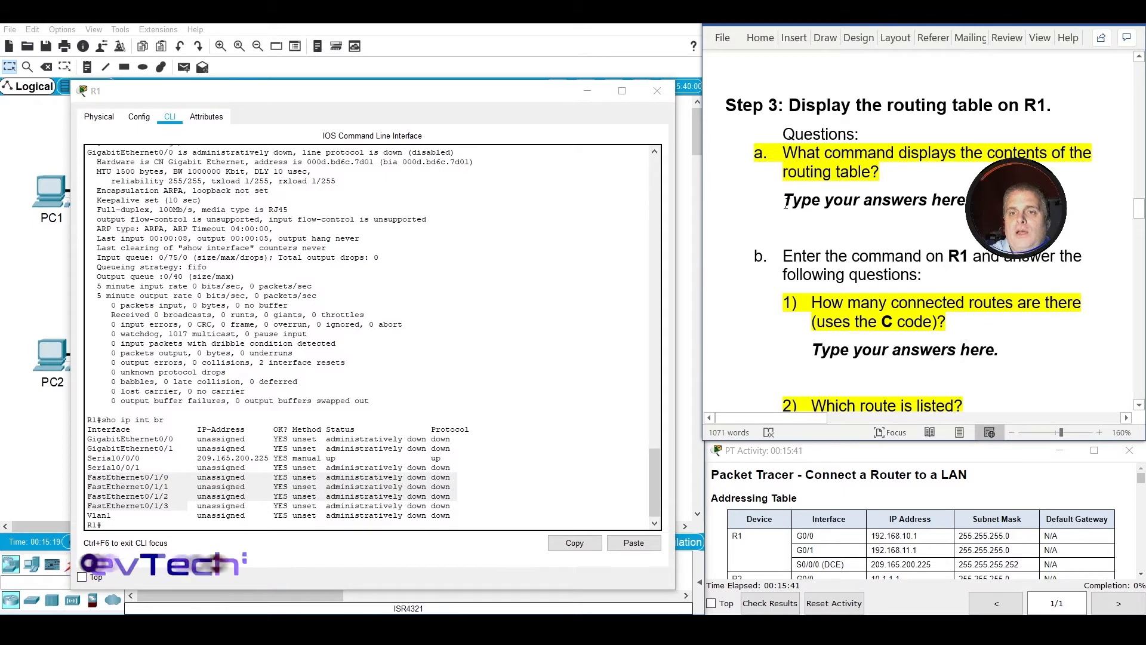
drag(784, 201, 973, 200)
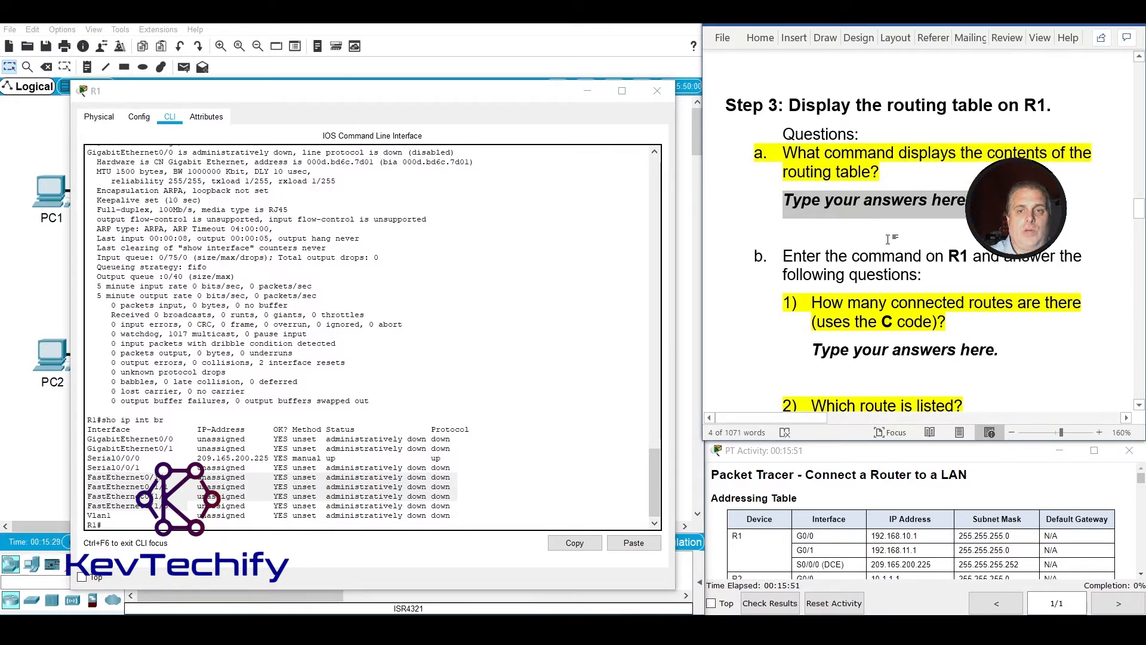
text(Sho ip)
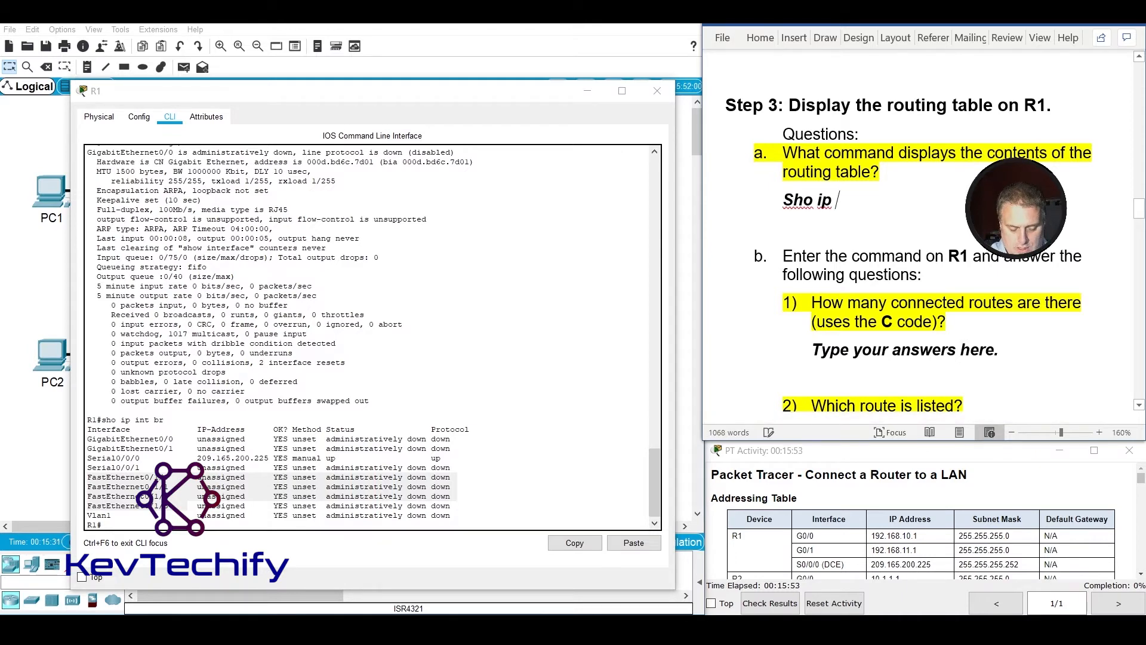
text( rout)
key(BackSpace)
text(route)
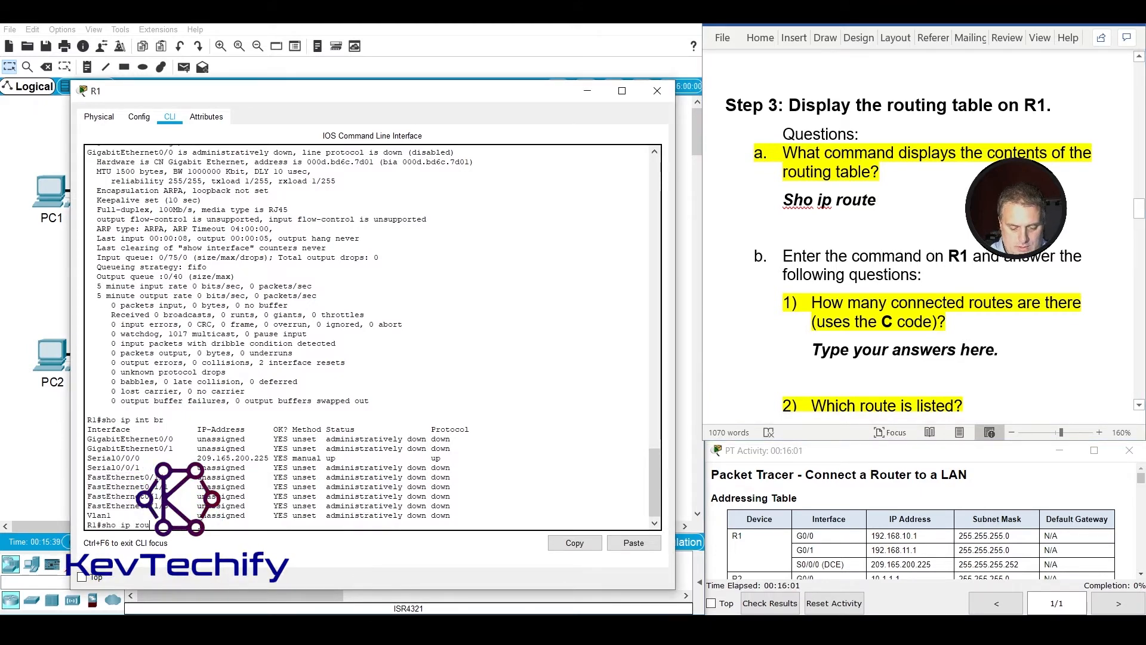
text(e)
key(Return)
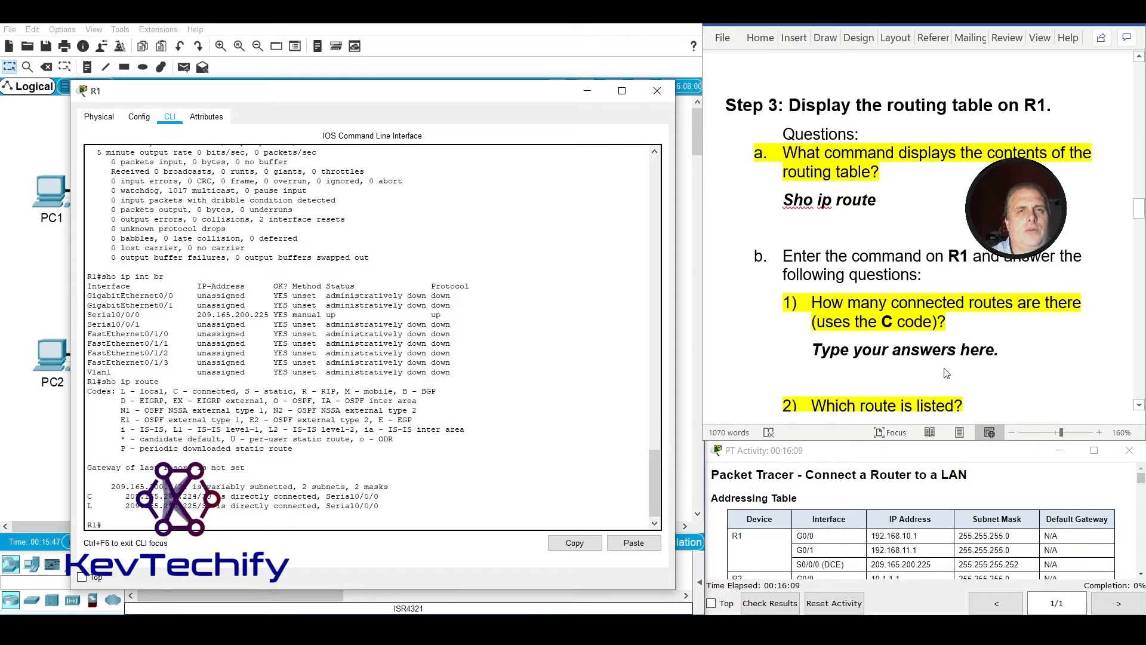
Locate the C code and its entry in R1's routing table and replace the Step 3 question b1 placeholder with "1".
scroll(1001, 352, down, 4)
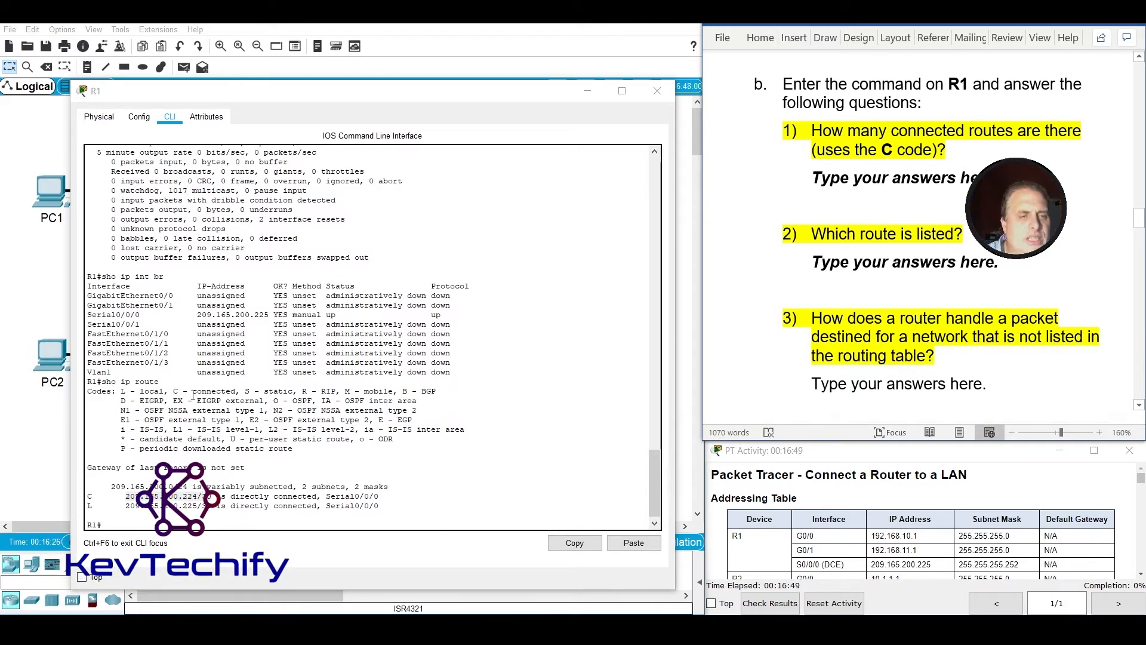
drag(193, 392, 222, 392)
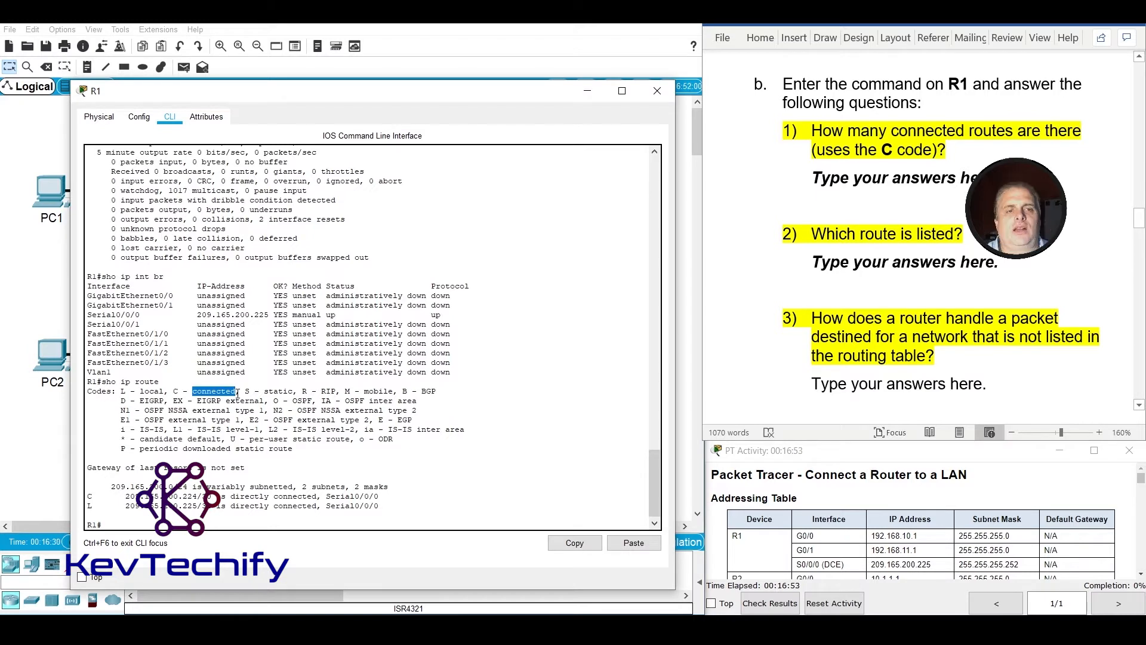
double_click(176, 392)
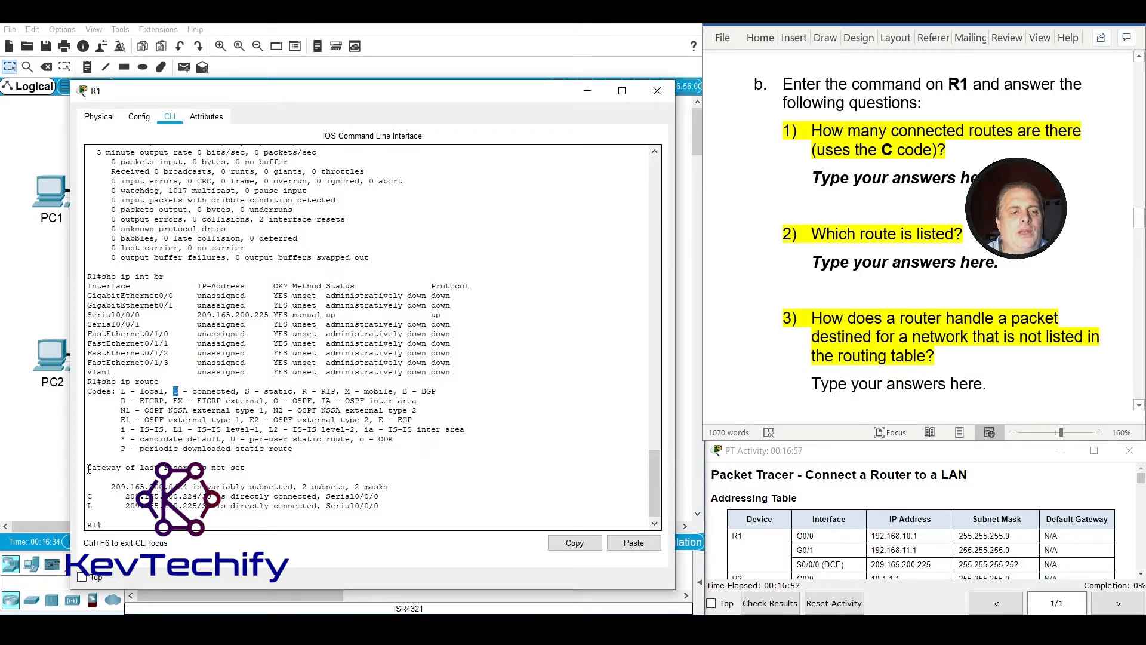
double_click(90, 496)
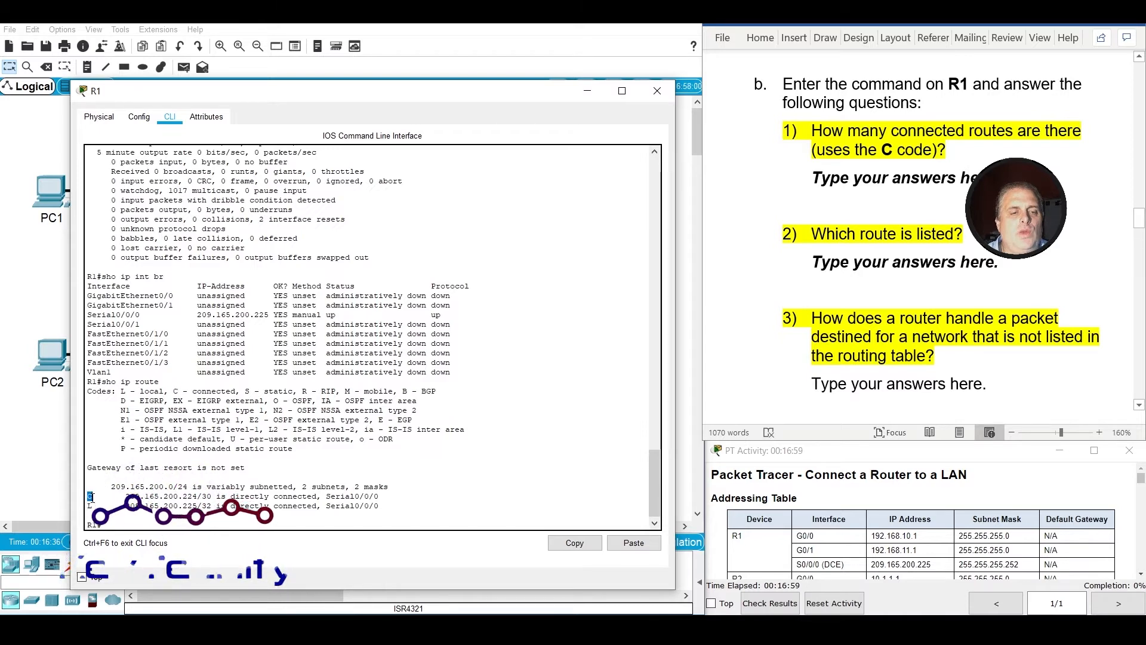
click(829, 184)
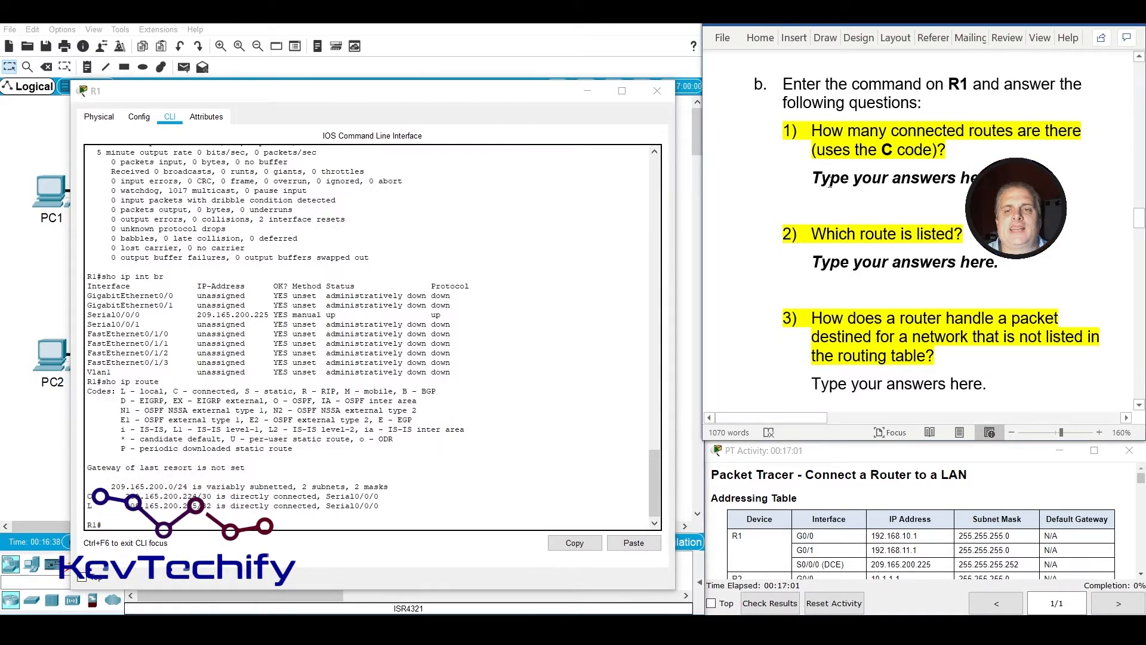
click(831, 184)
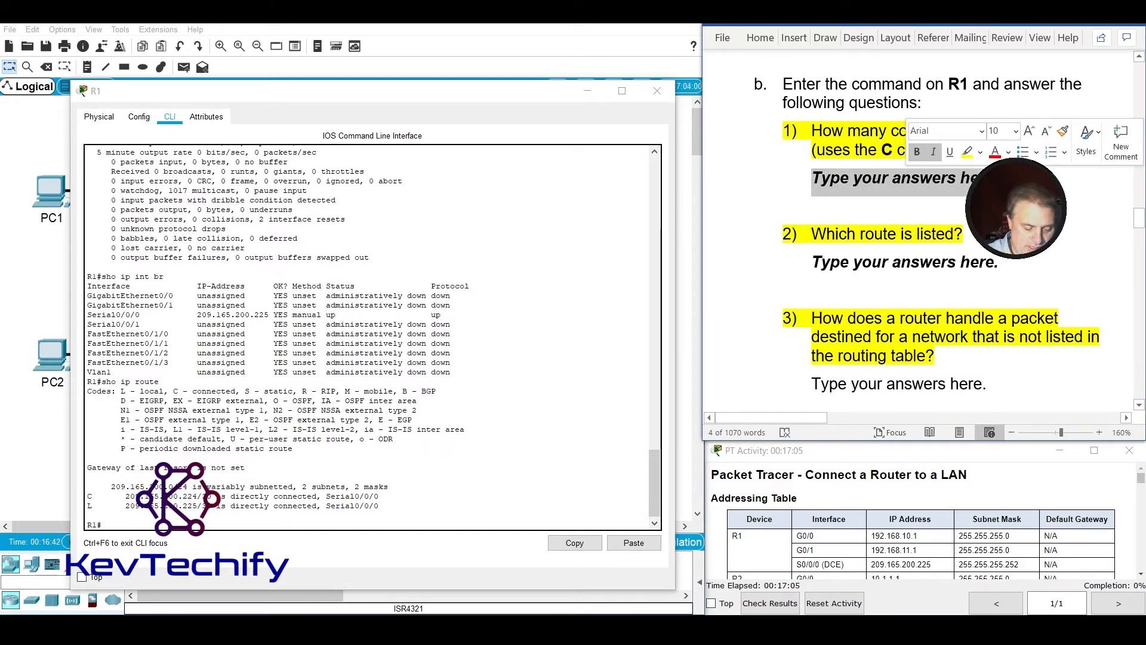
text(1)
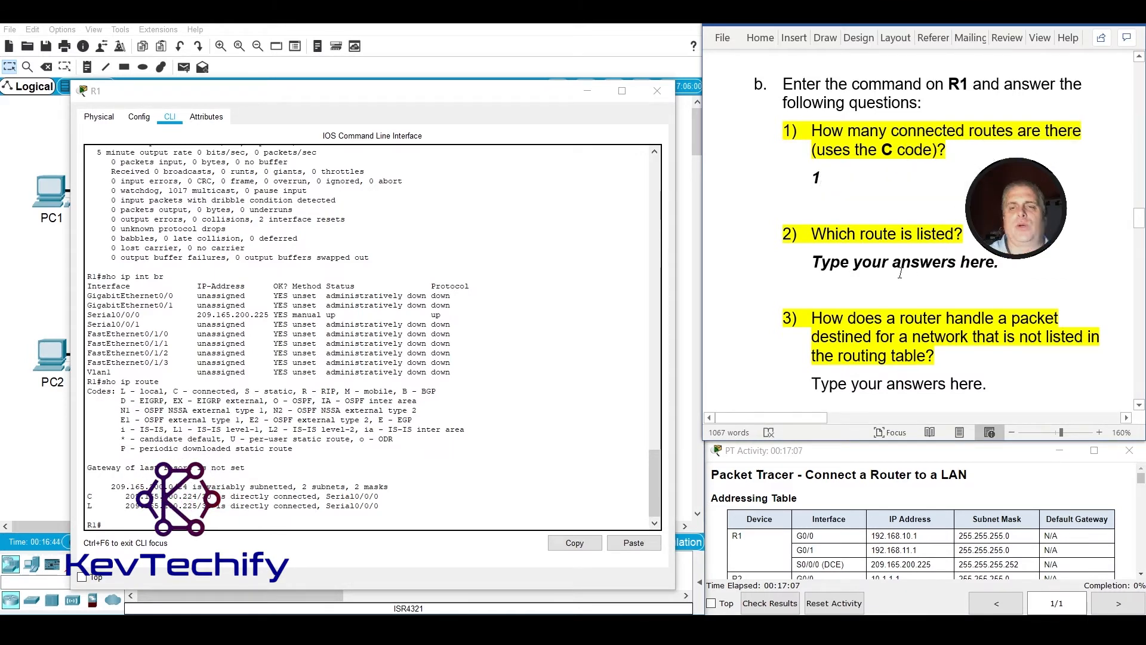
Locate the connected route in R1's routing table and replace the Step 3 question b2 placeholder with "209.165.200.224/30".
click(120, 512)
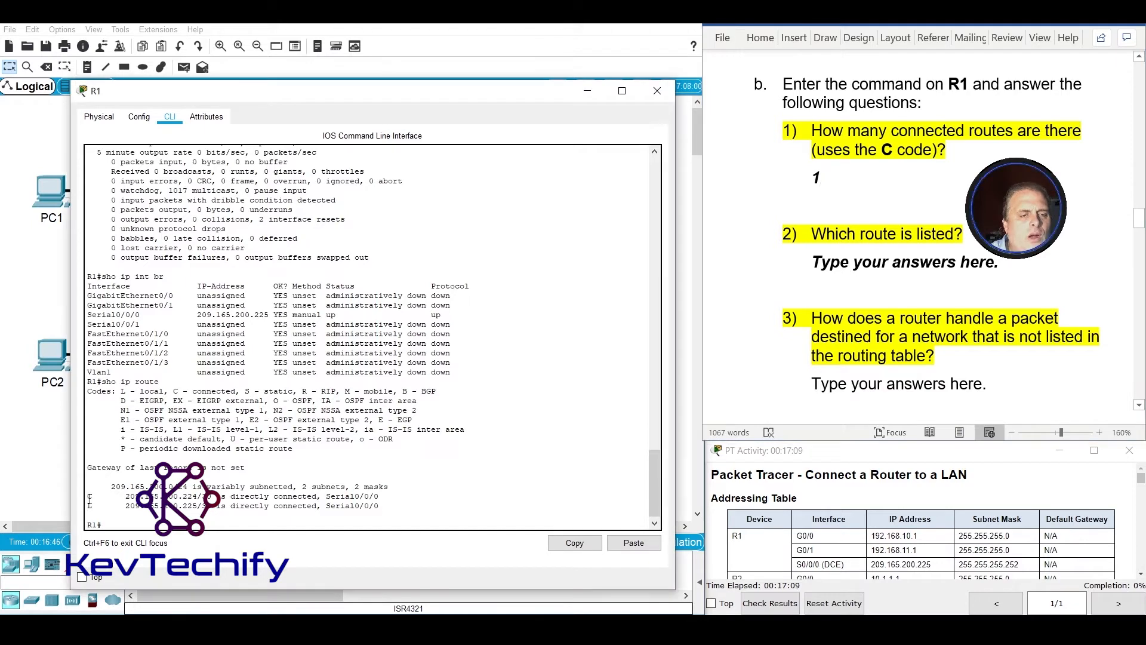
drag(87, 496, 293, 496)
drag(373, 496, 204, 495)
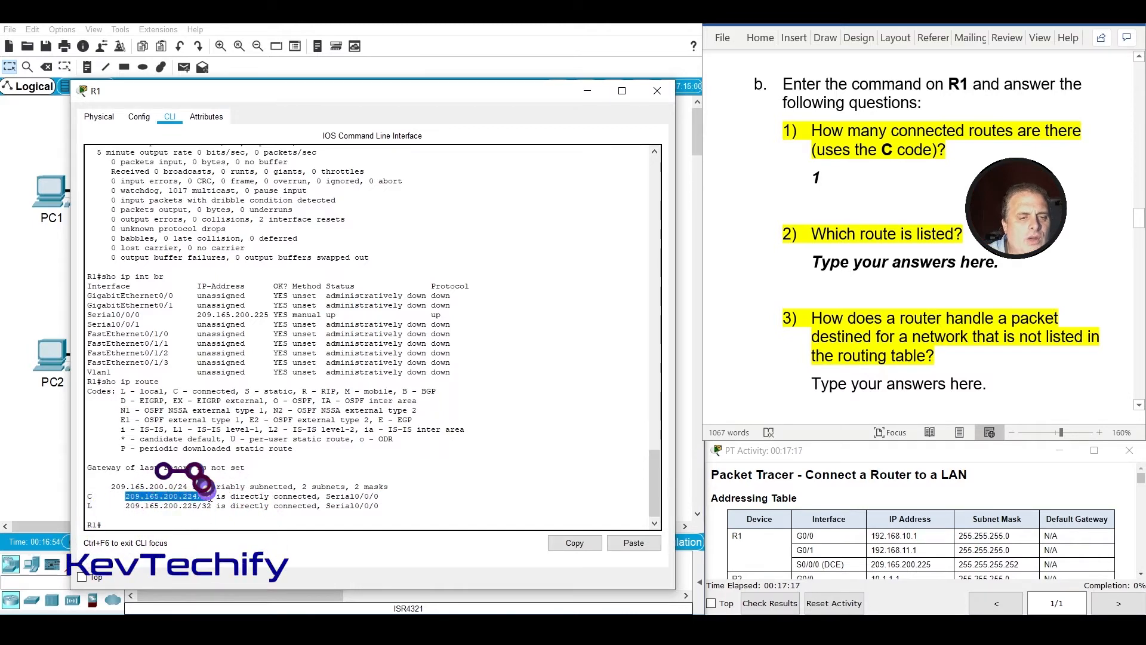
click(848, 266)
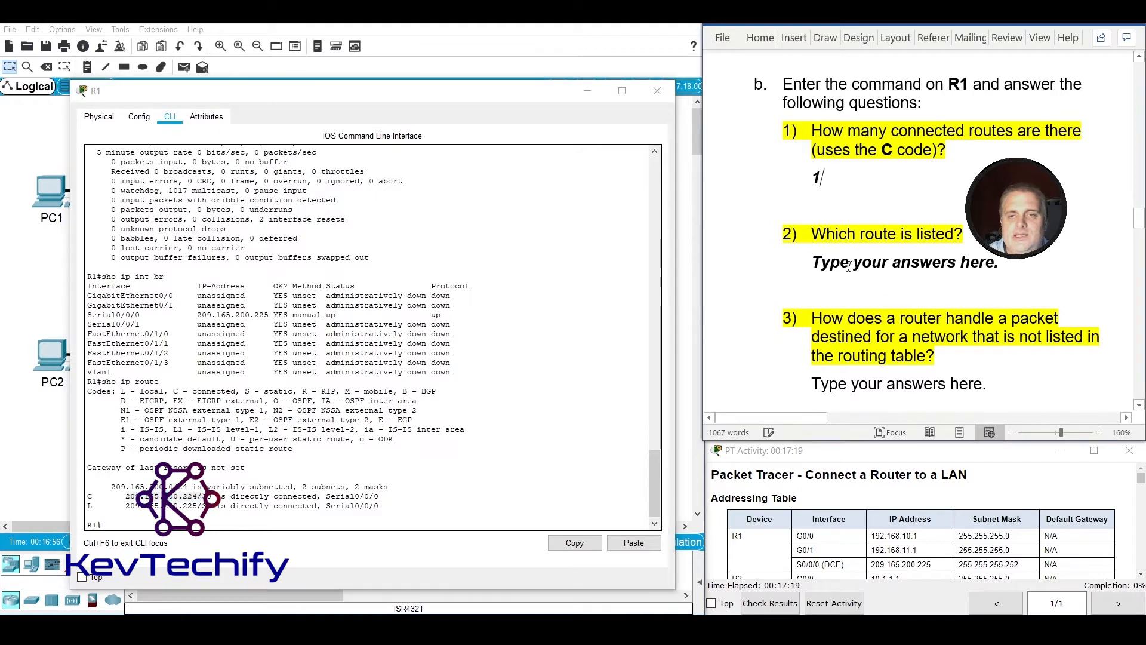
drag(810, 261, 982, 263)
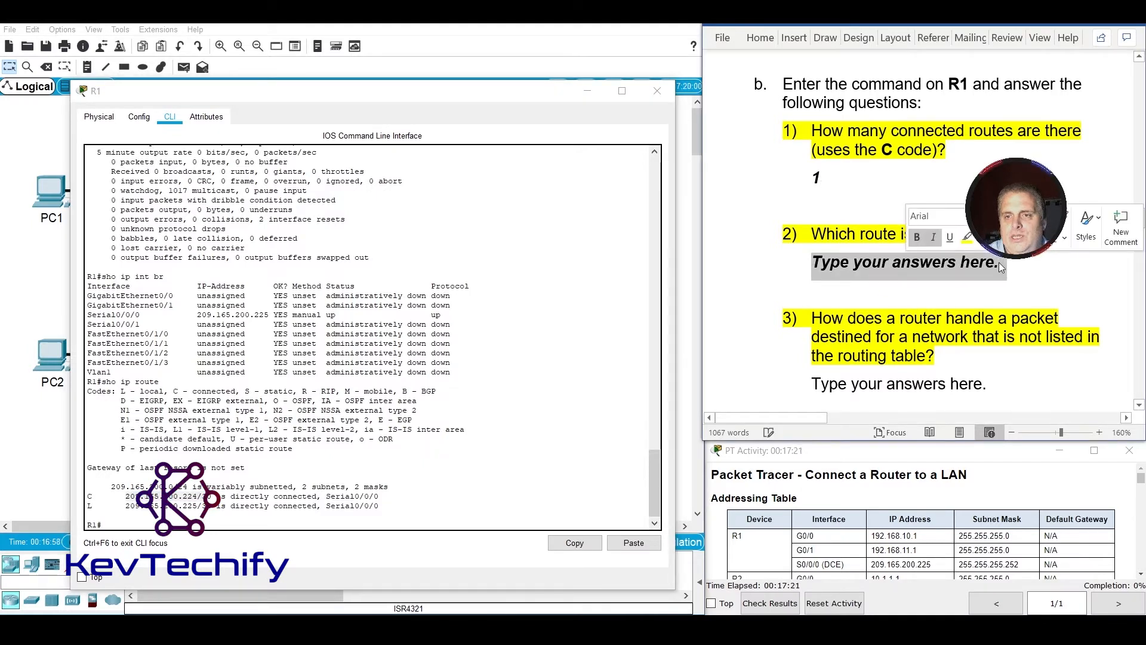
text(209)
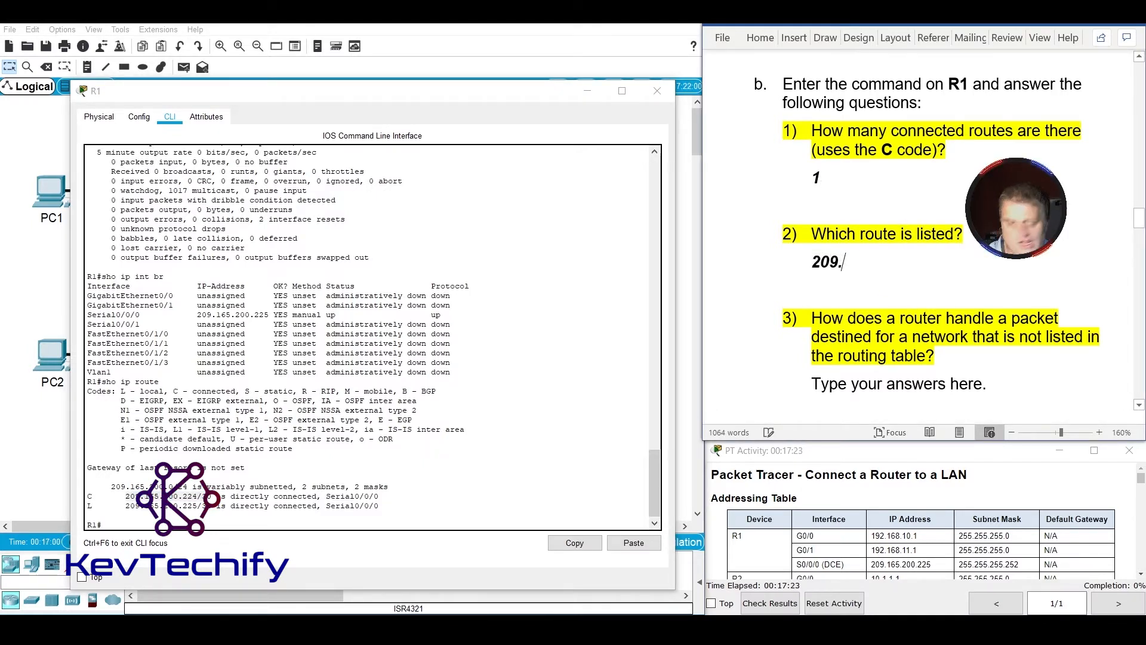
text(.165.200.)
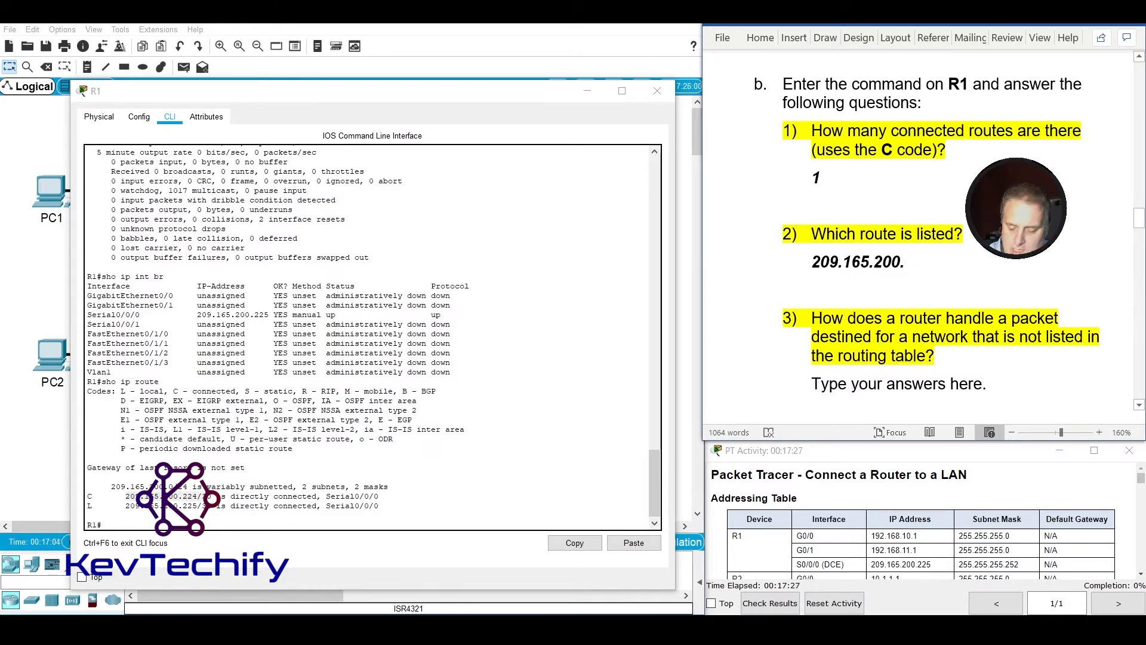
text(224)
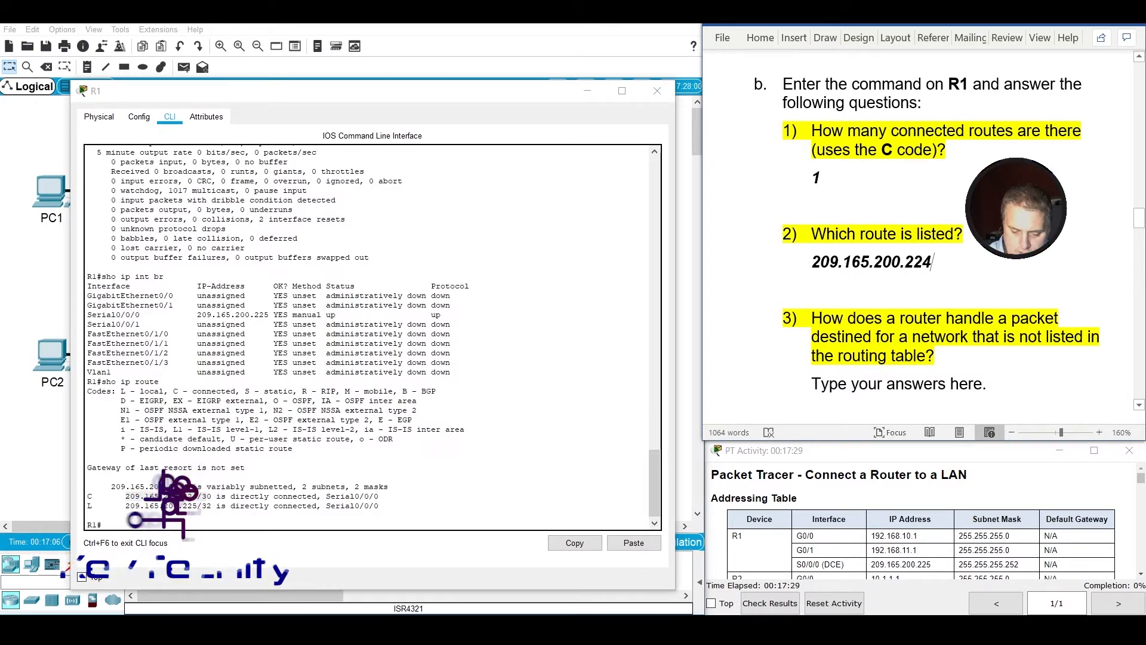
text(/)
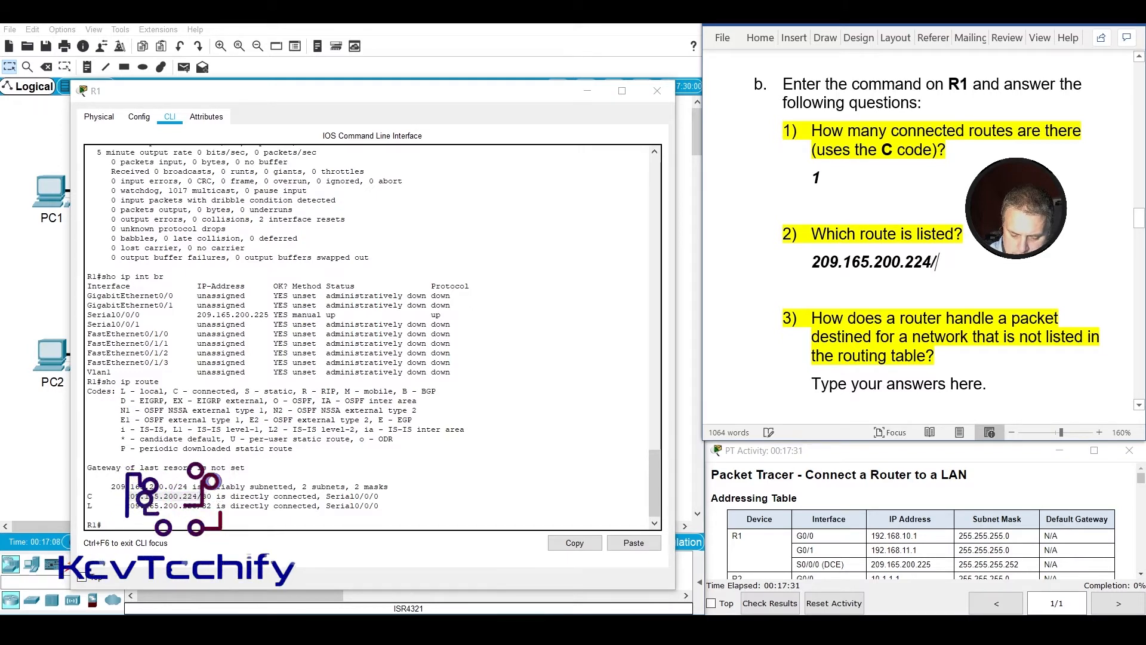
text(30)
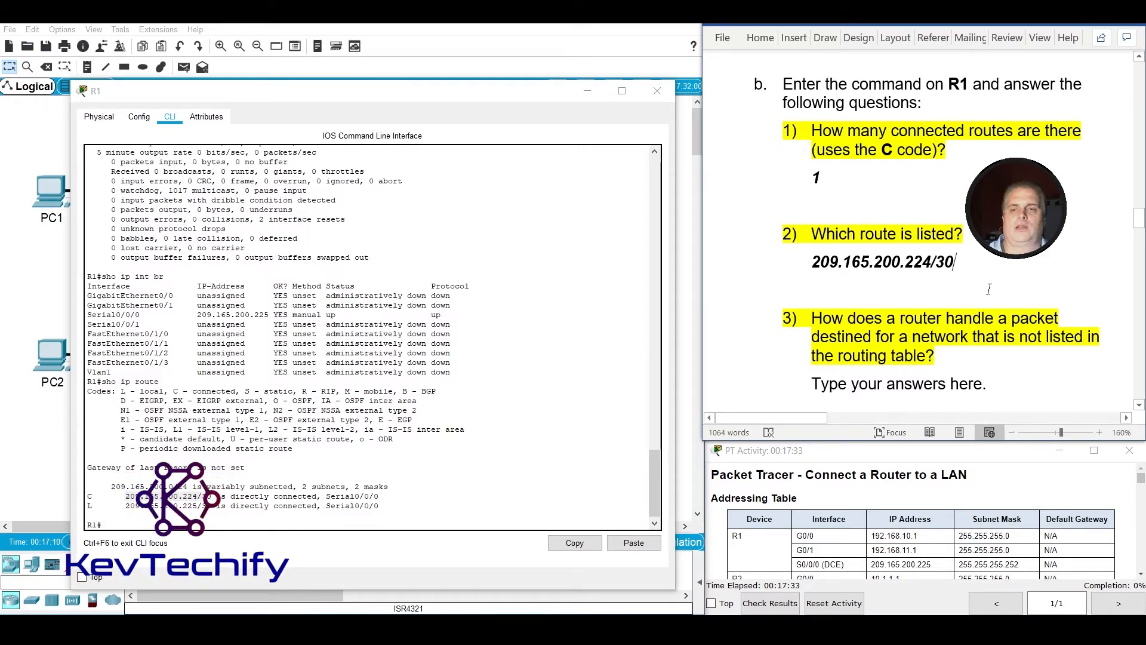
Replace the Step 3 question b3 placeholder with "A roouter will only send packets to a network listed in the routing table.".
scroll(995, 301, down, 1)
scroll(995, 301, down, 1)
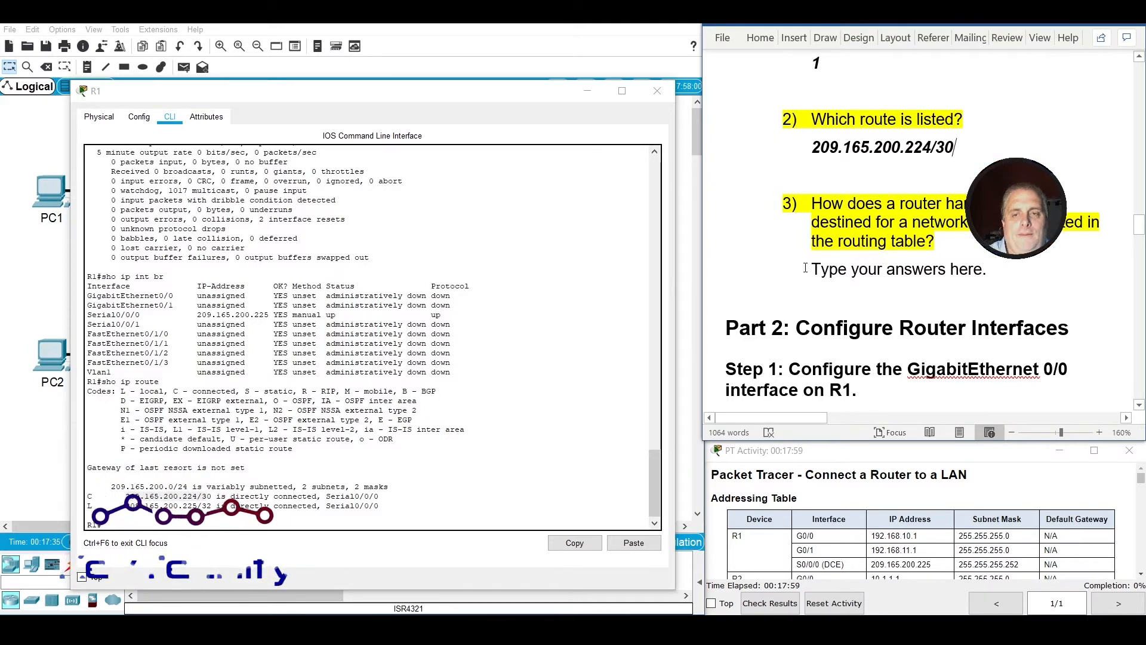
drag(812, 269, 989, 269)
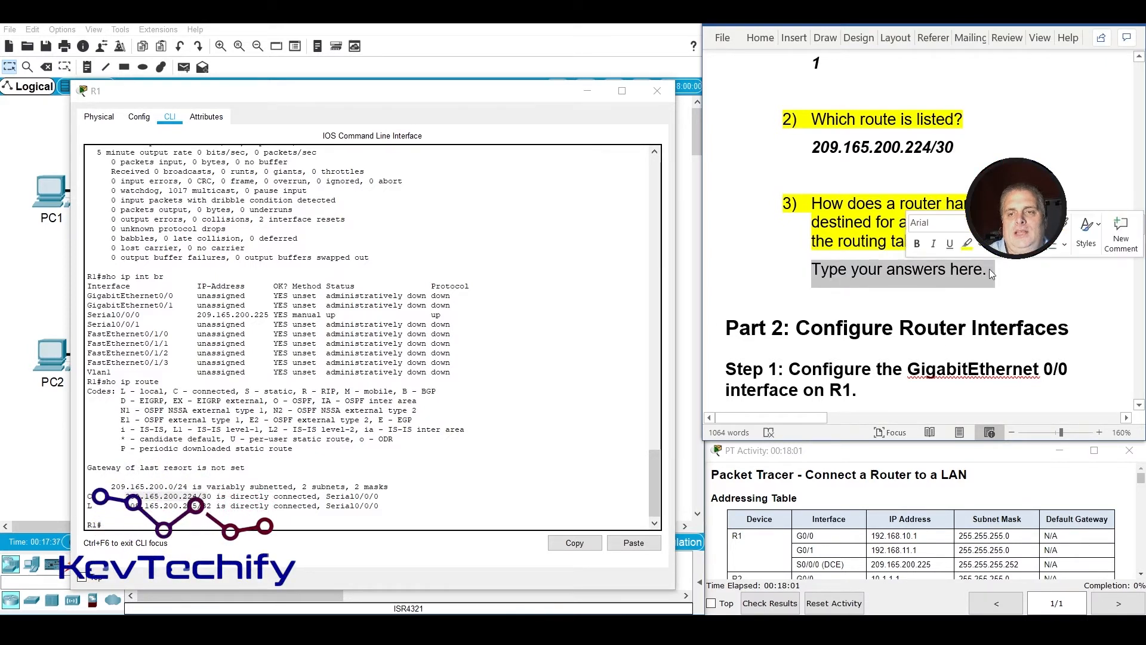
text(A)
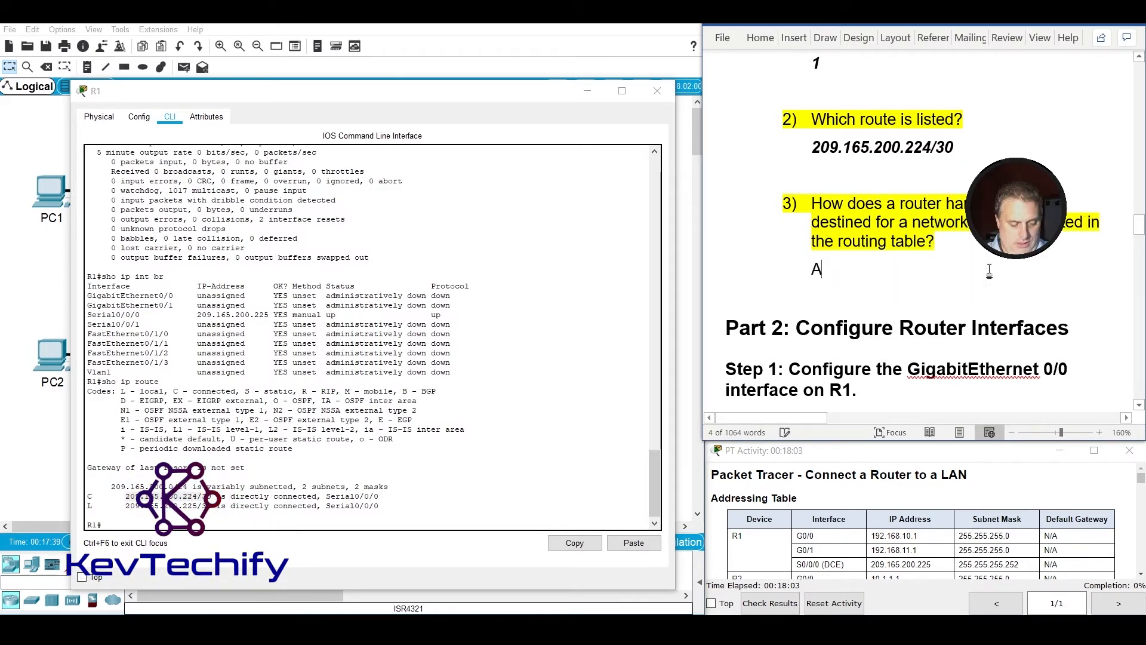
text( roouter )
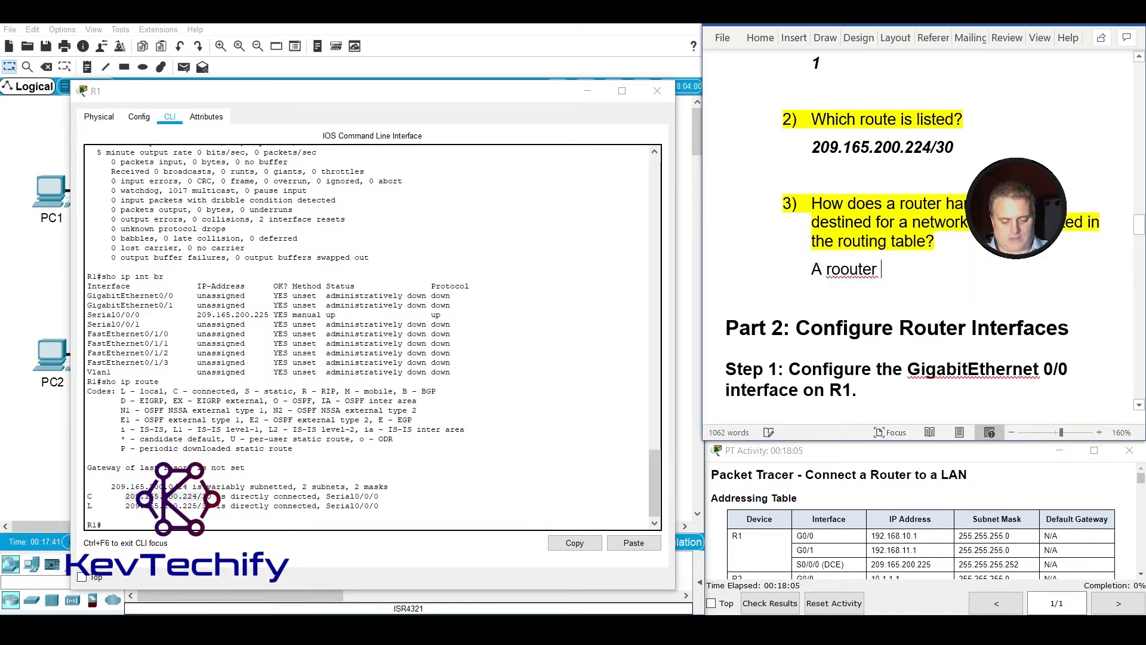
text(w)
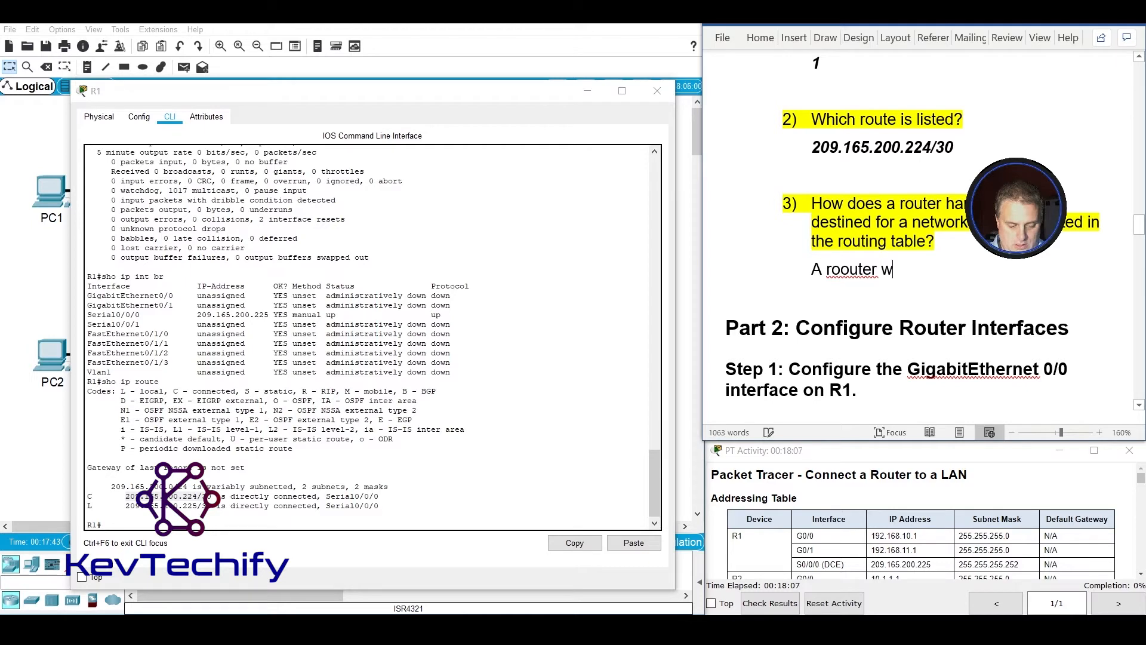
text(ill only send )
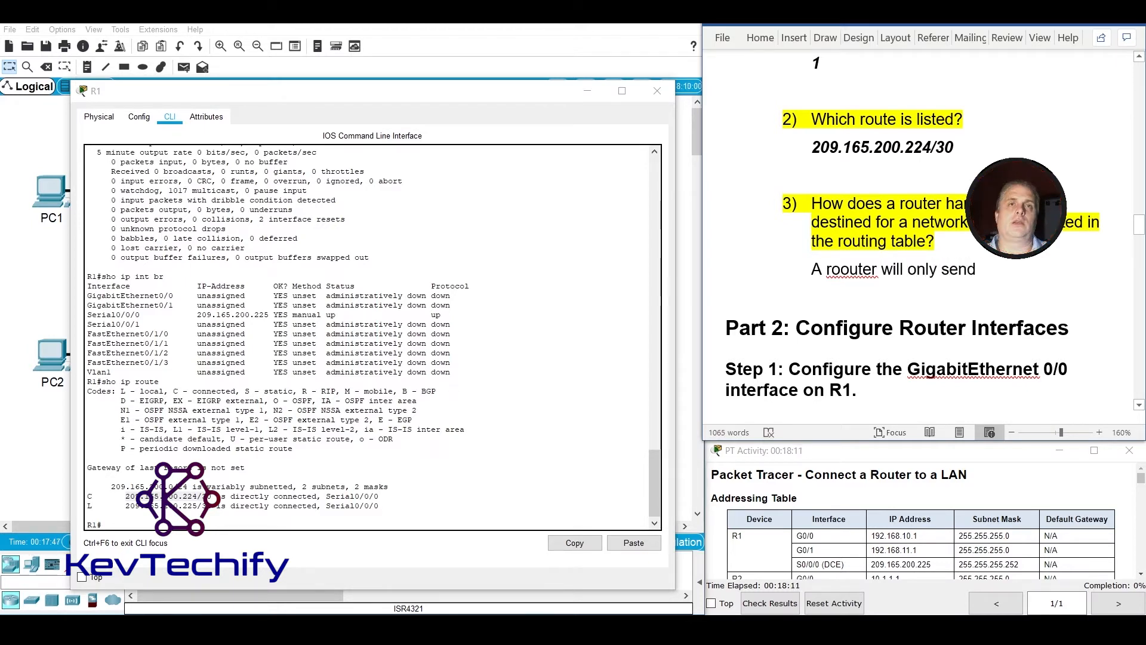
text(pac)
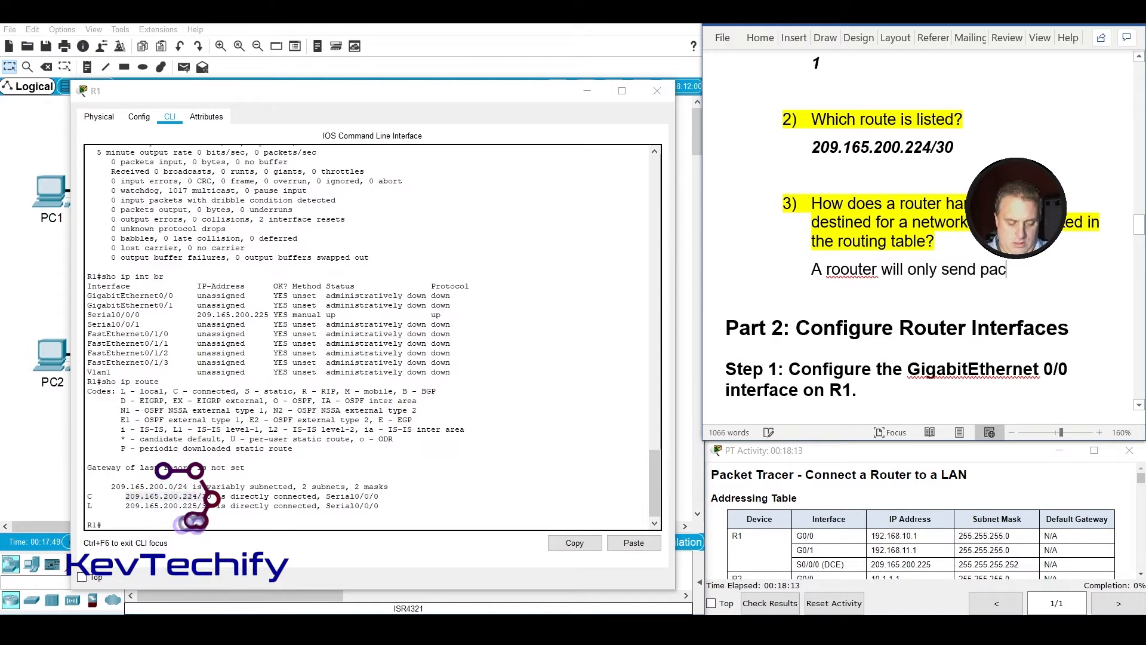
text(kets to a n)
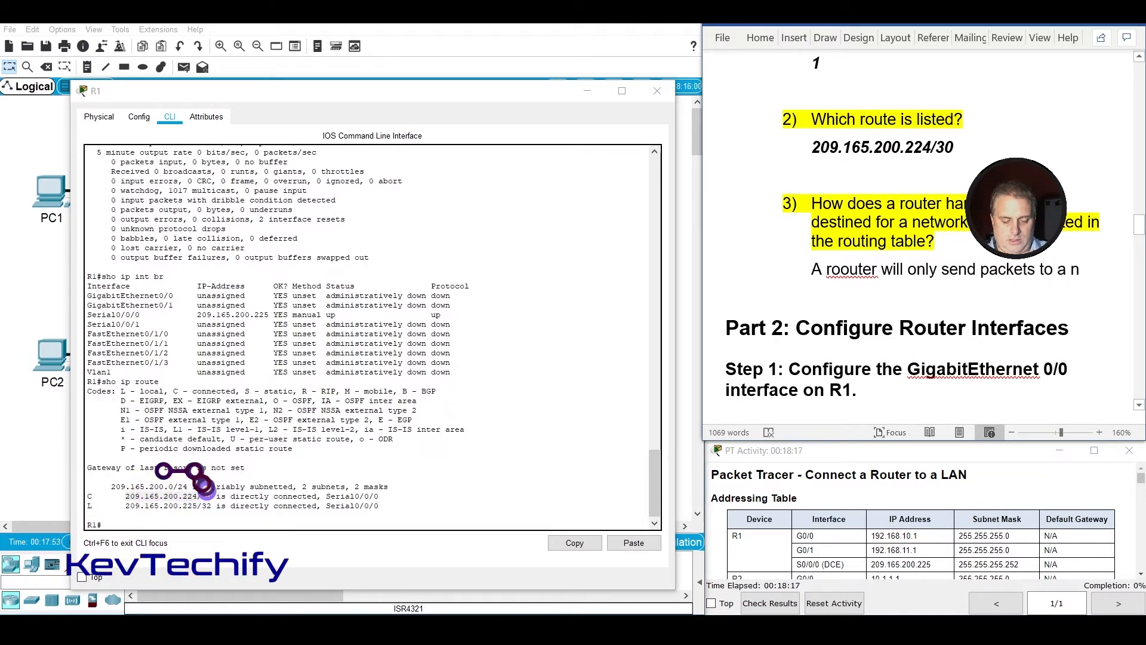
text(etwork)
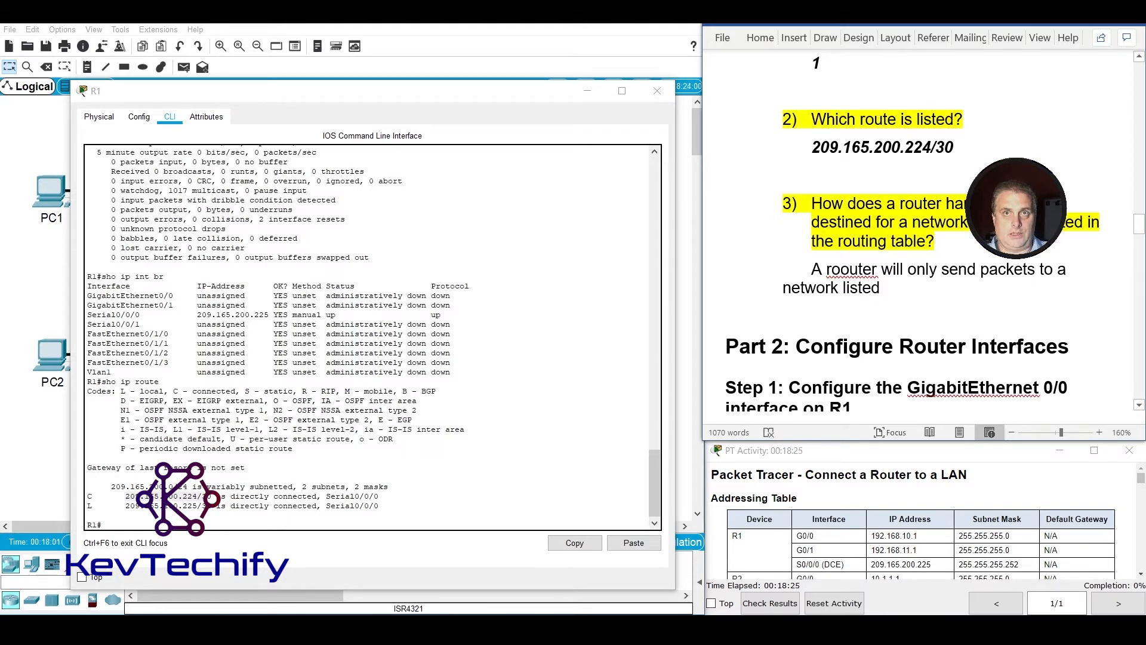
text(listed in the)
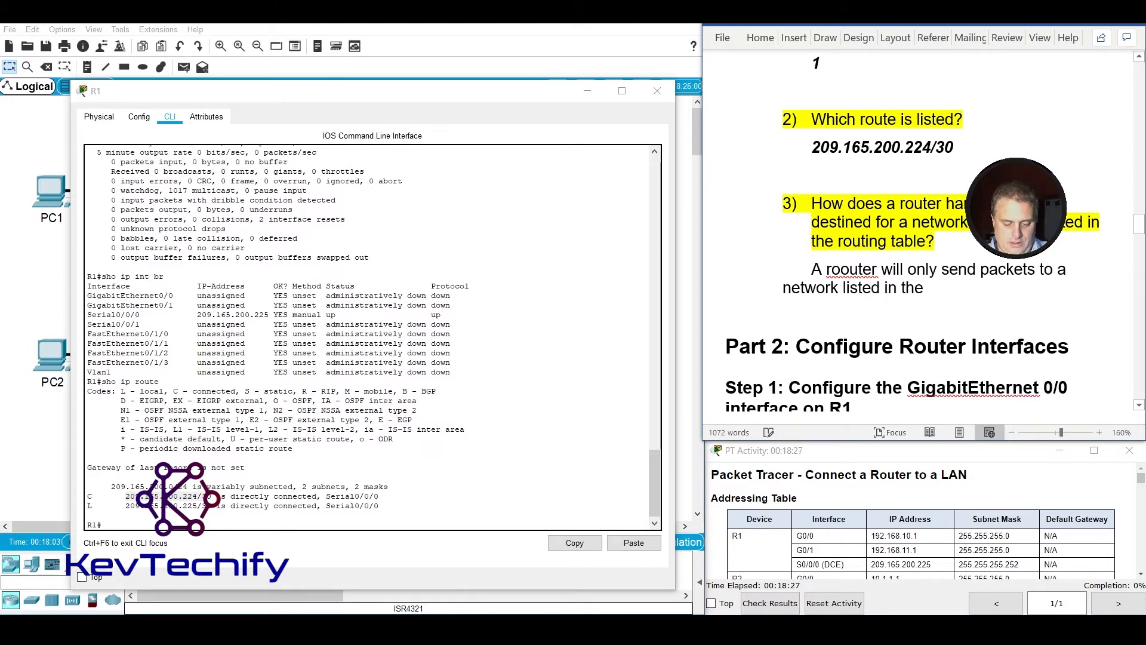
text( routing t)
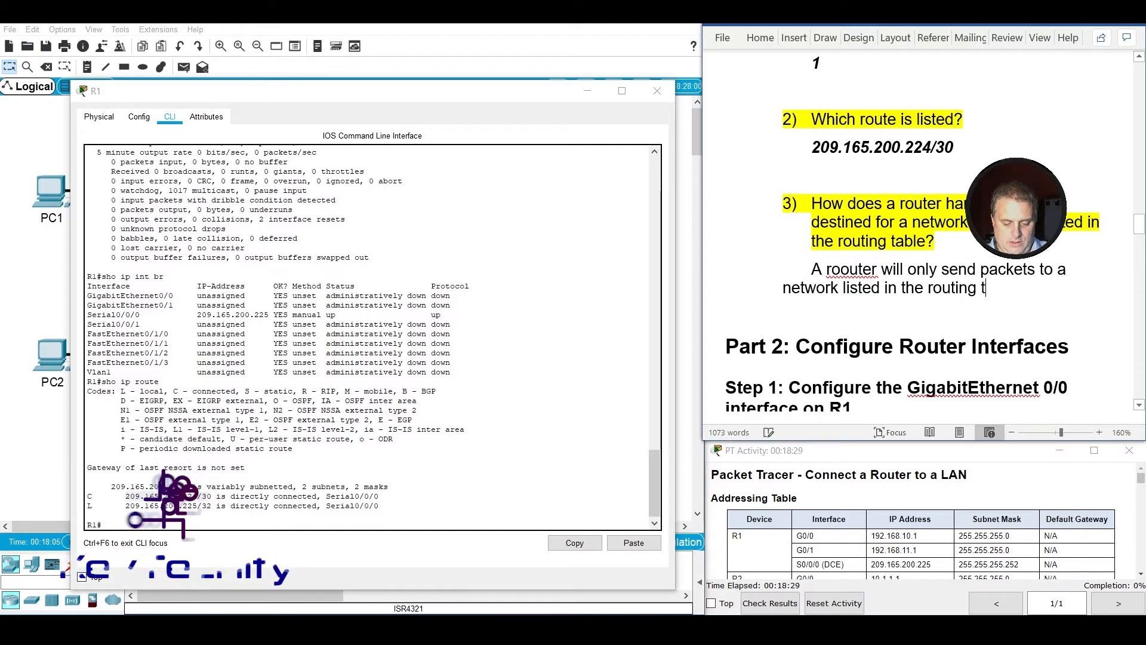
text(able. )
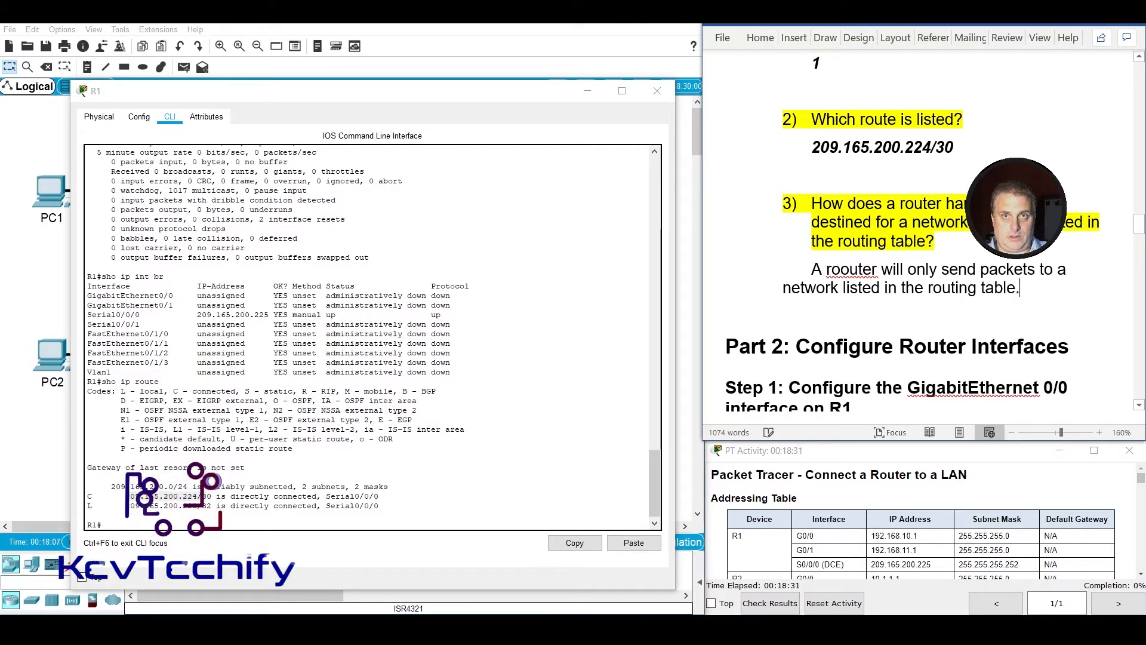
text( If a network)
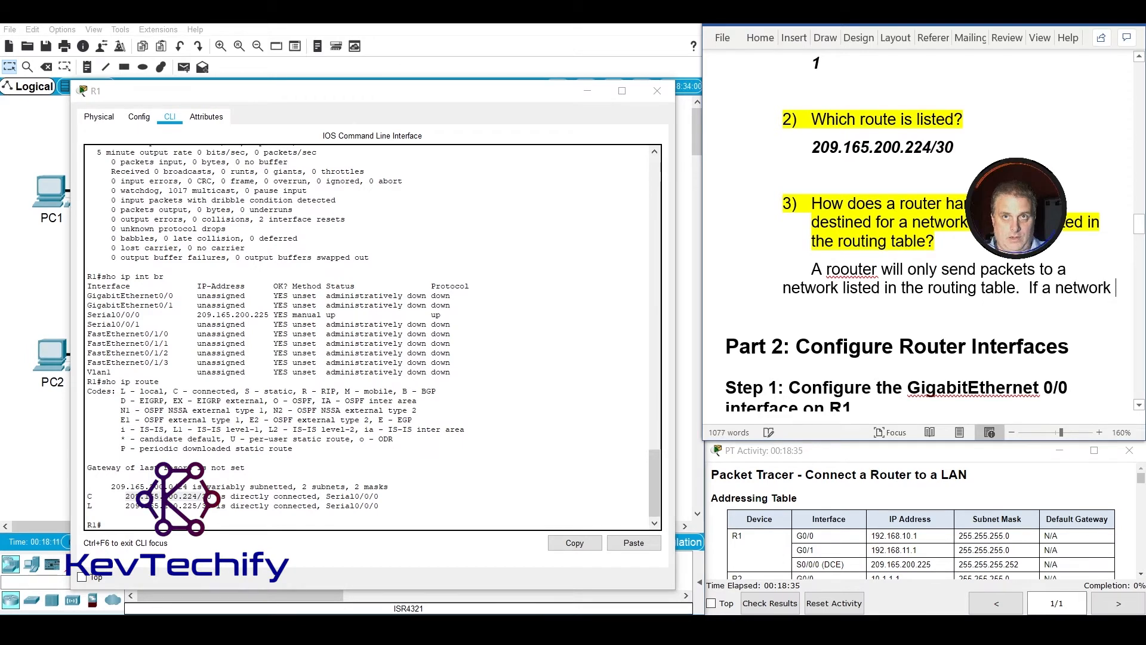
text( is)
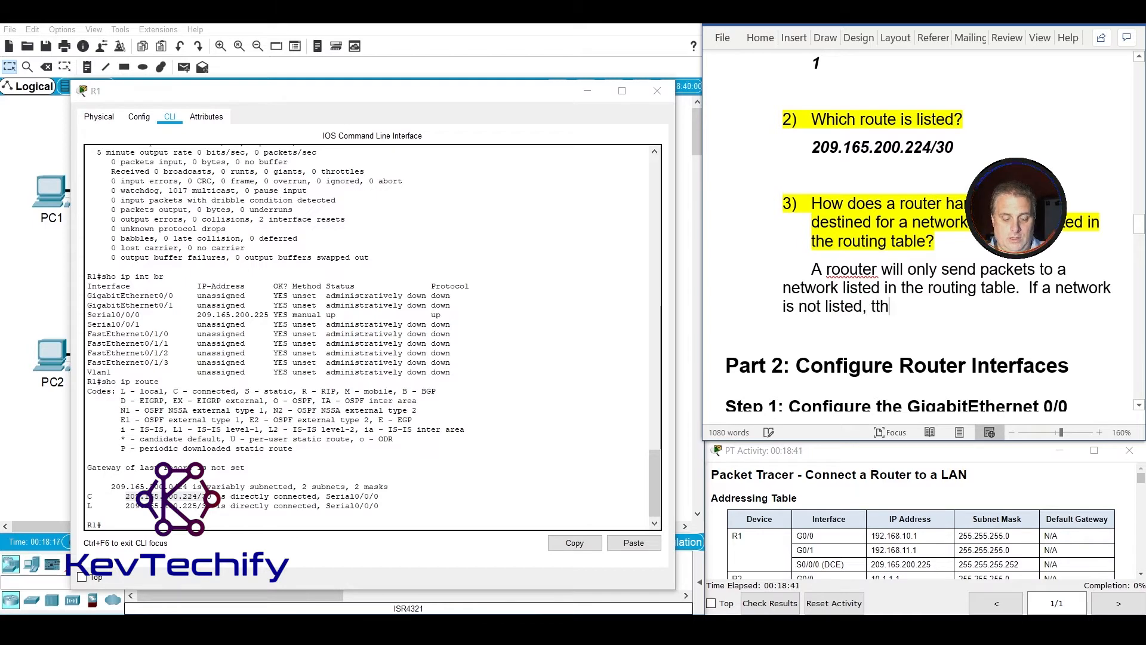
Add "If a network is not listed, the packet will be dropped." to the question b3 answer and correct "roouter" to "router".
text(not listed, the pa)
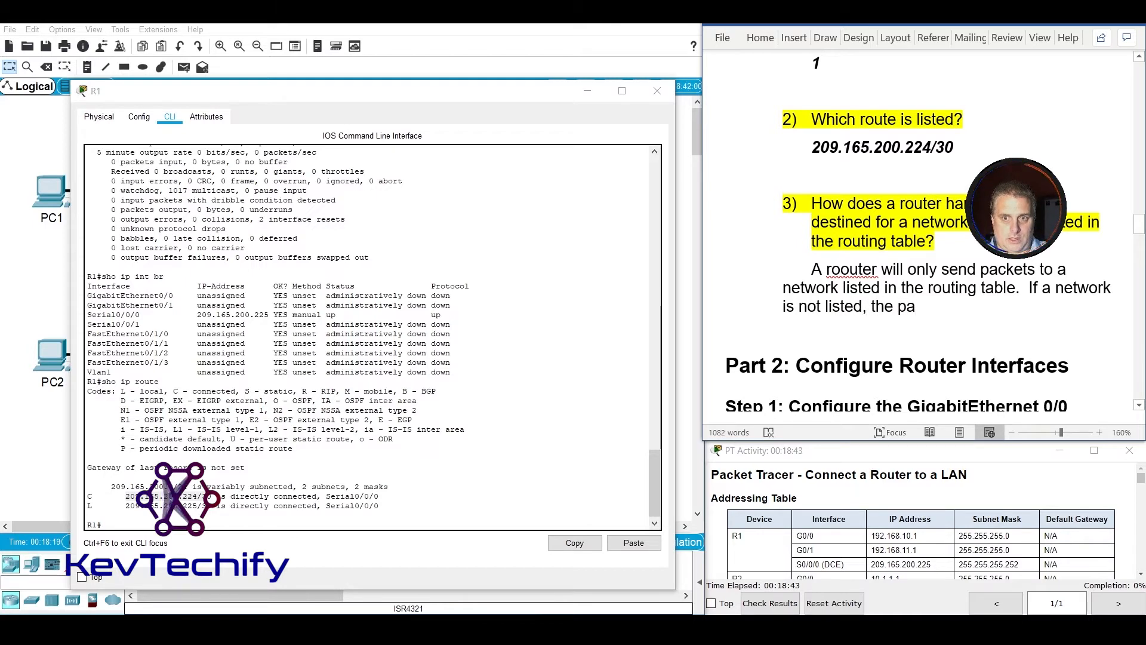
text(cket )
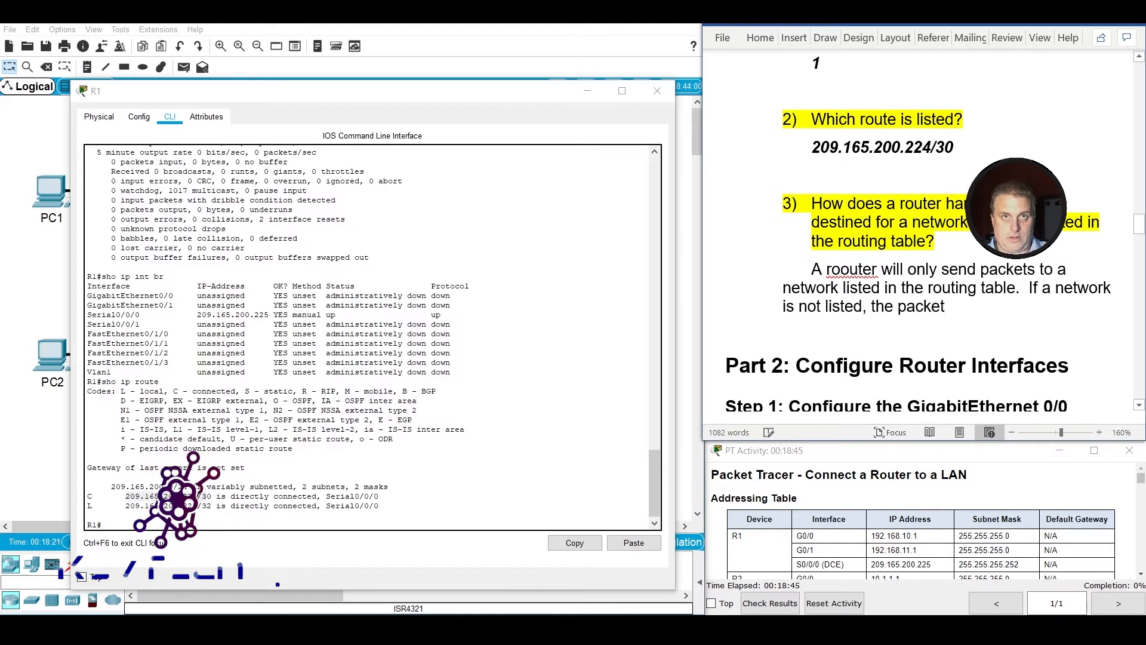
text(will b)
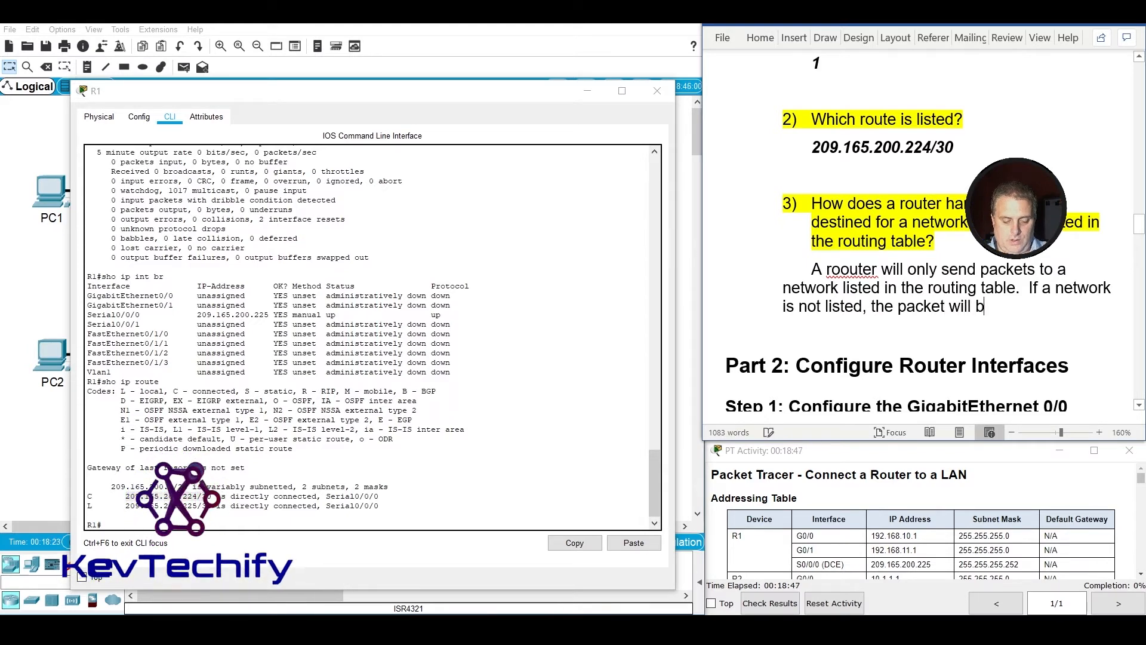
text(e dropped.)
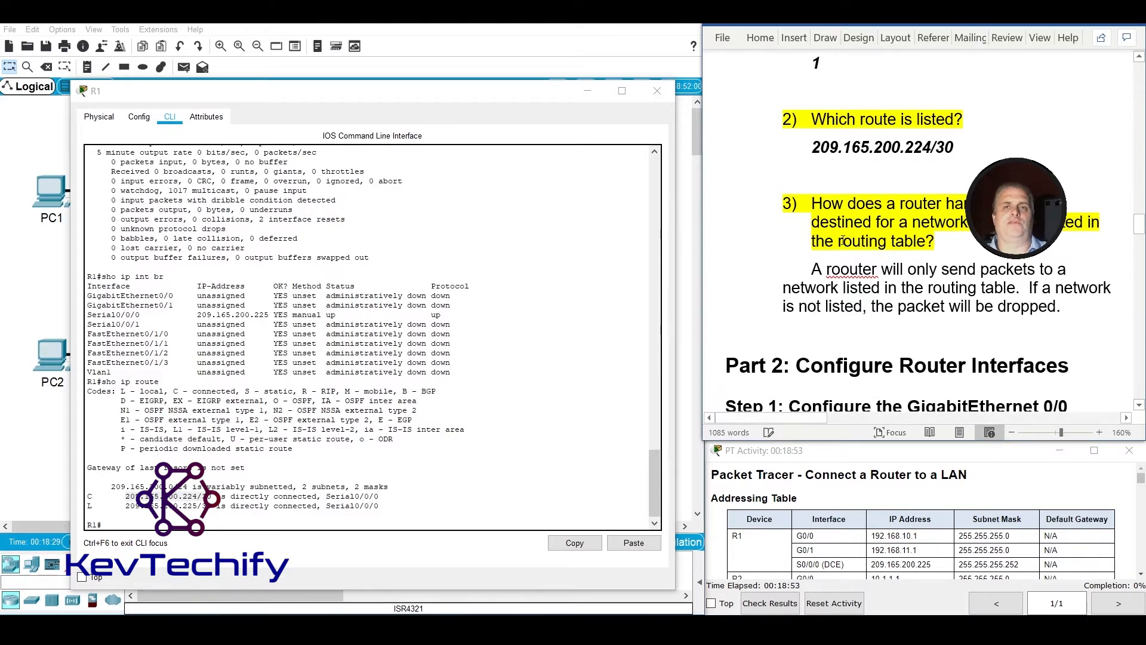
right_click(860, 275)
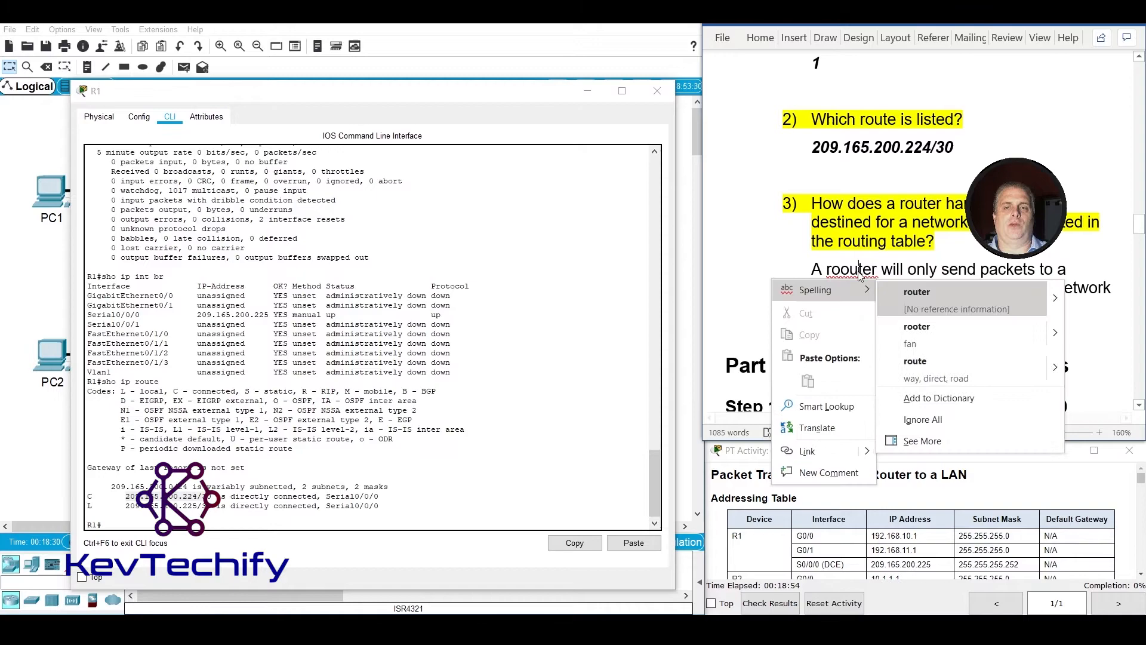
click(929, 293)
Enter global configuration mode on R1 with conf t and open interface gigabitEthernet 0/0 for Part 2 Step 1.
scroll(929, 293, down, 3)
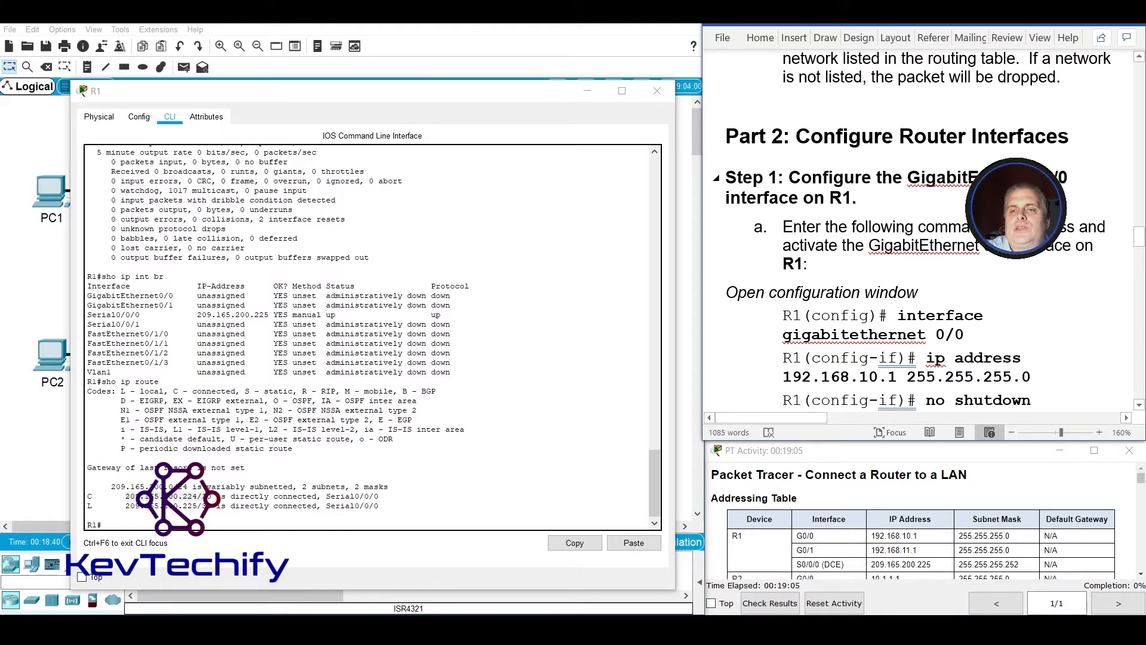
scroll(893, 239, down, 1)
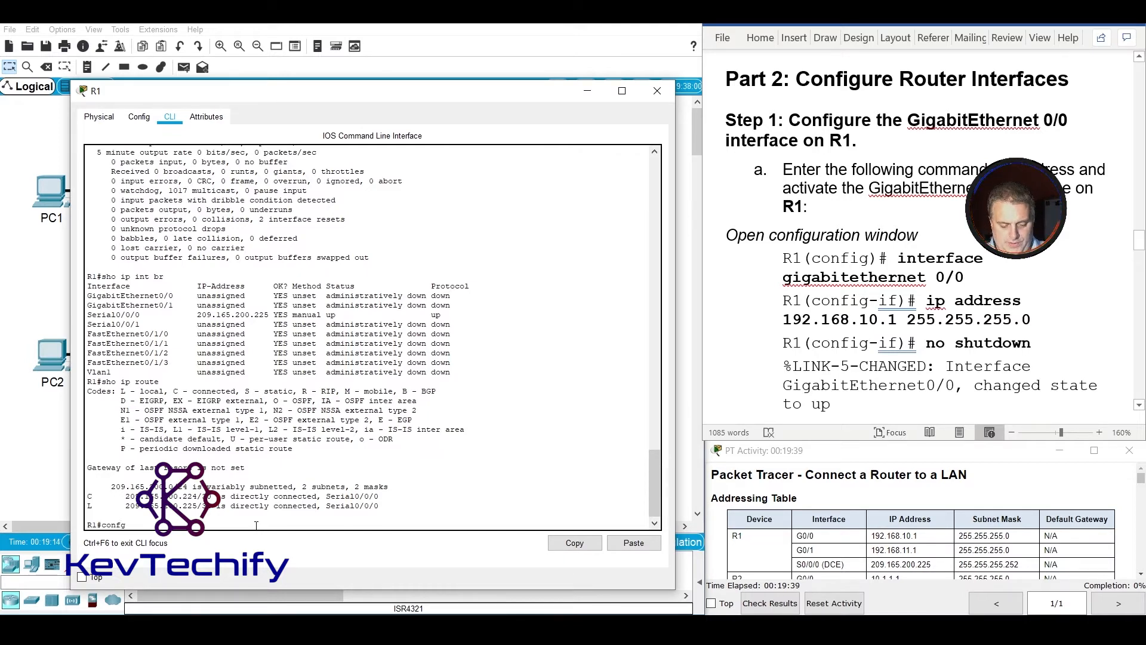
text(t)
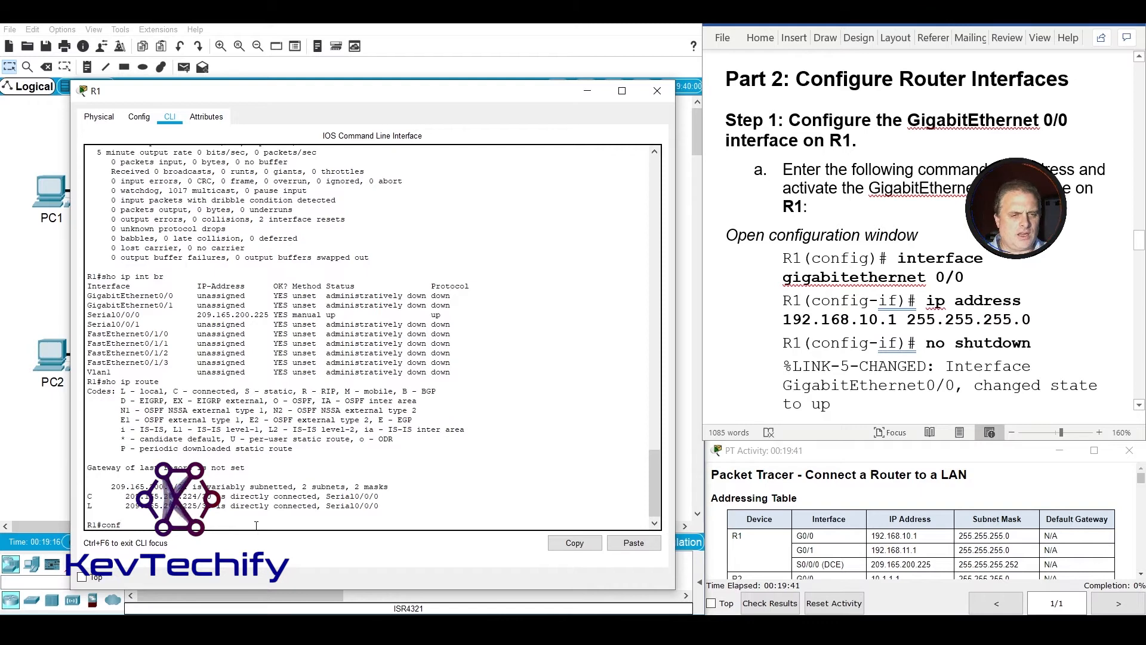
key(Return)
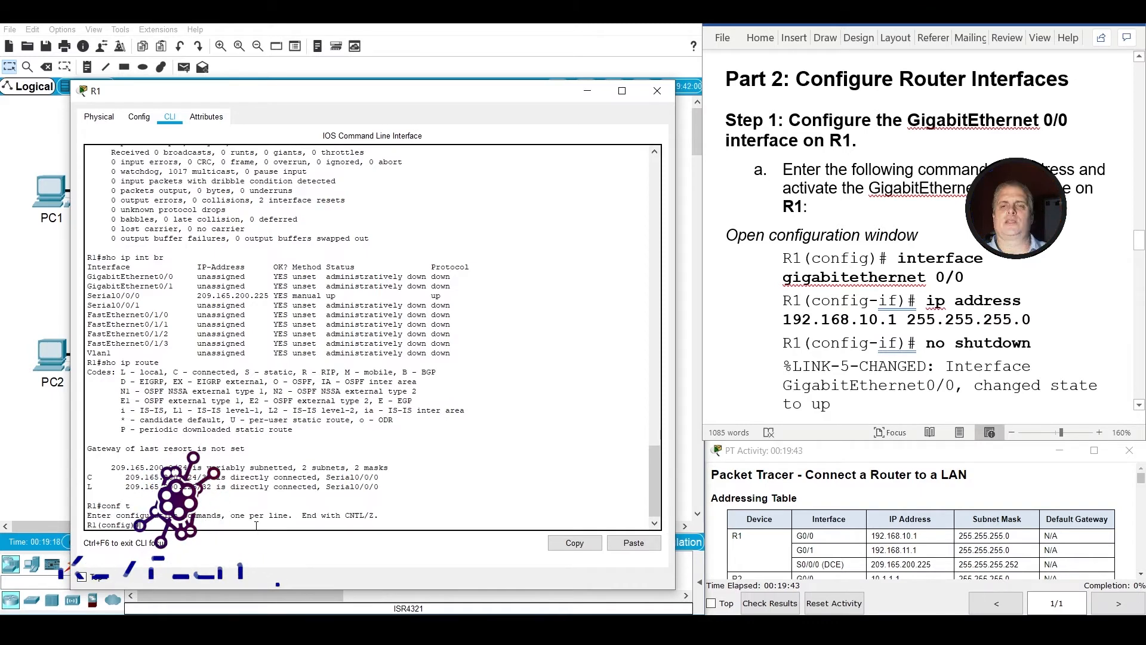
text(int)
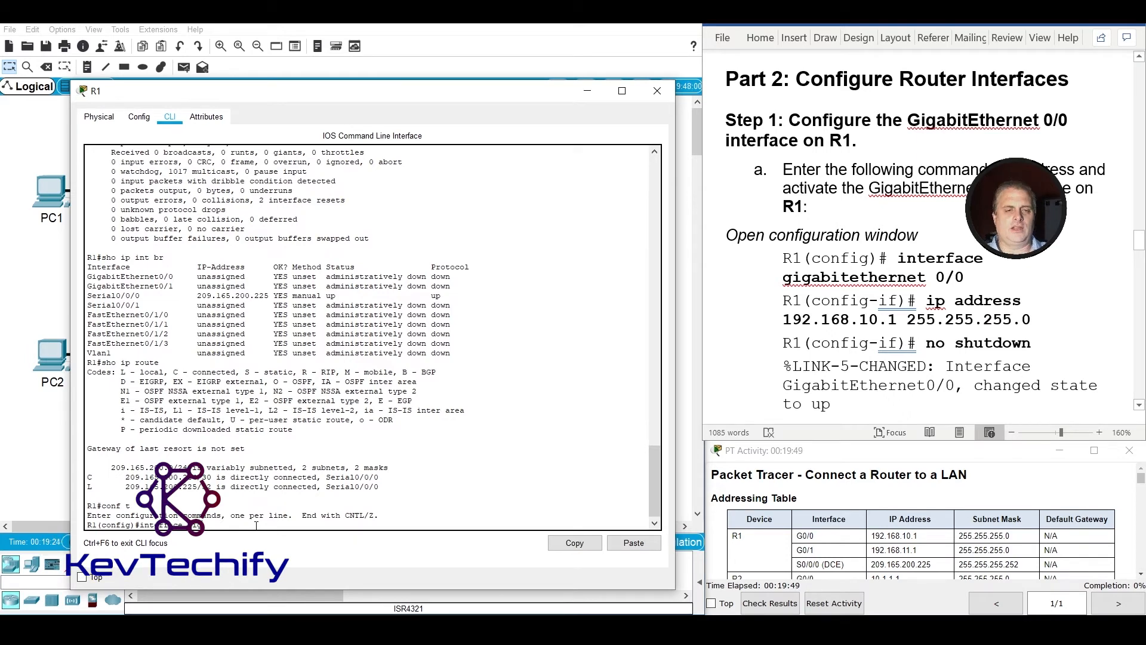
text(g)
key(Tab)
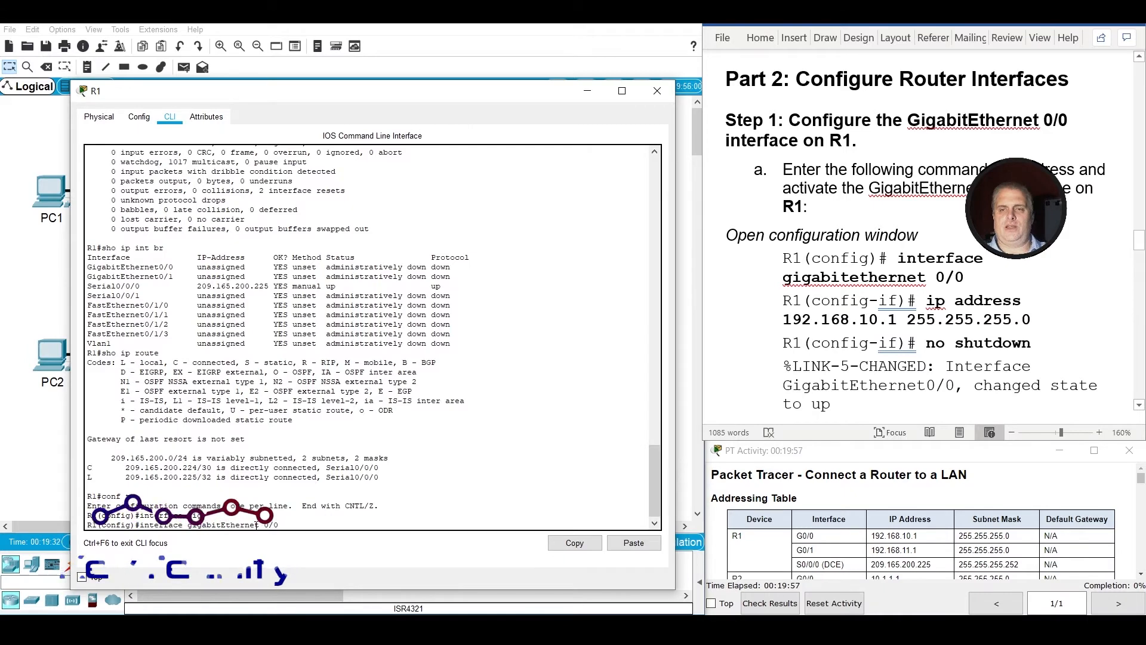
key(Return)
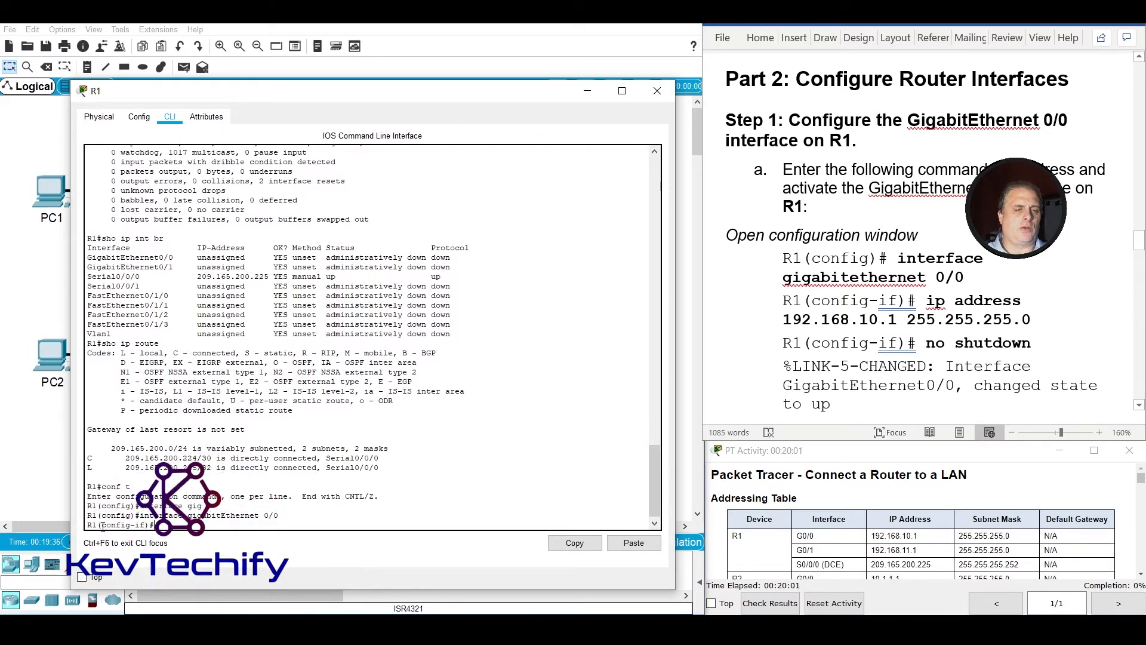
drag(103, 526, 130, 526)
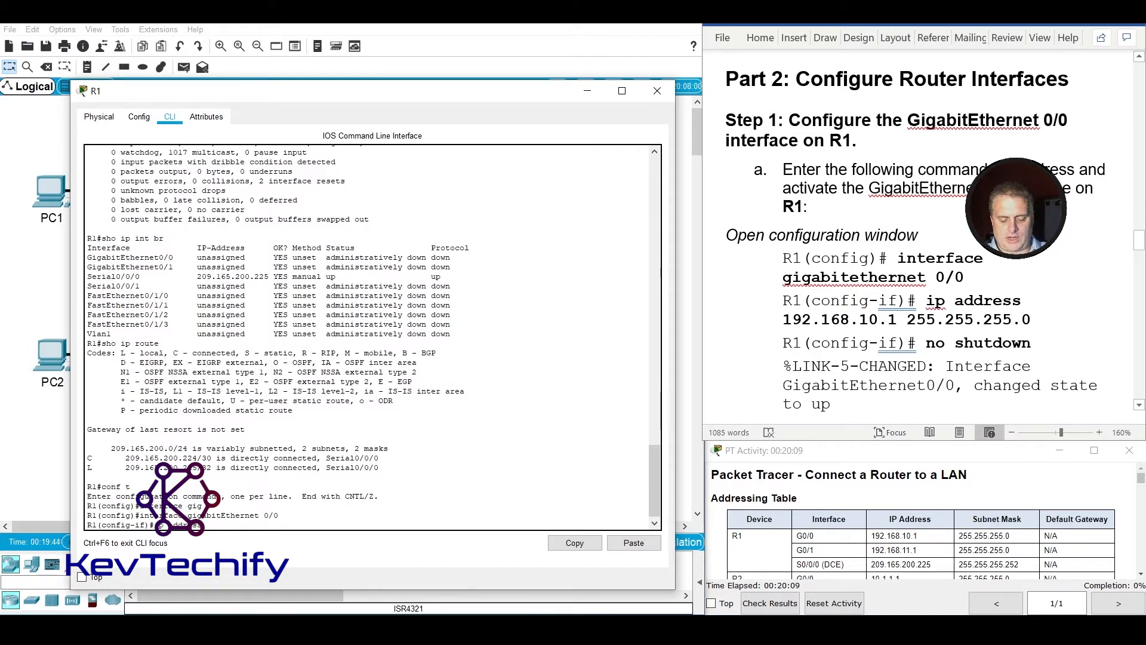
Assign IP address 192.168.10.1 with mask 255.255.255.0 to R1's GigabitEthernet 0/0 interface.
text(1)
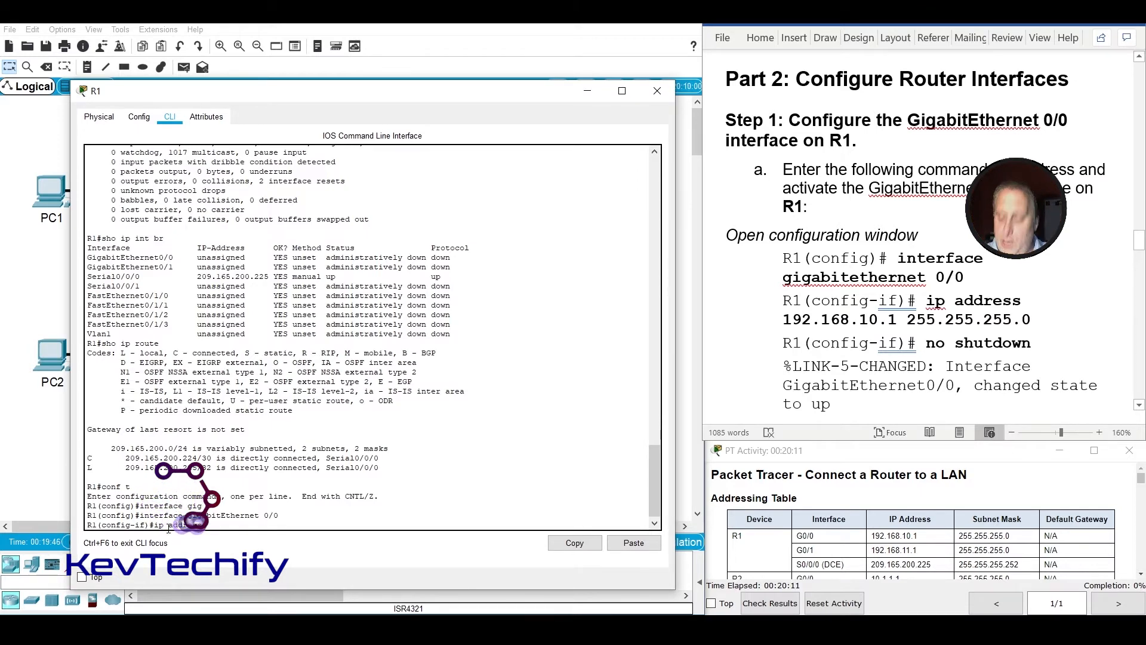
text(92.1)
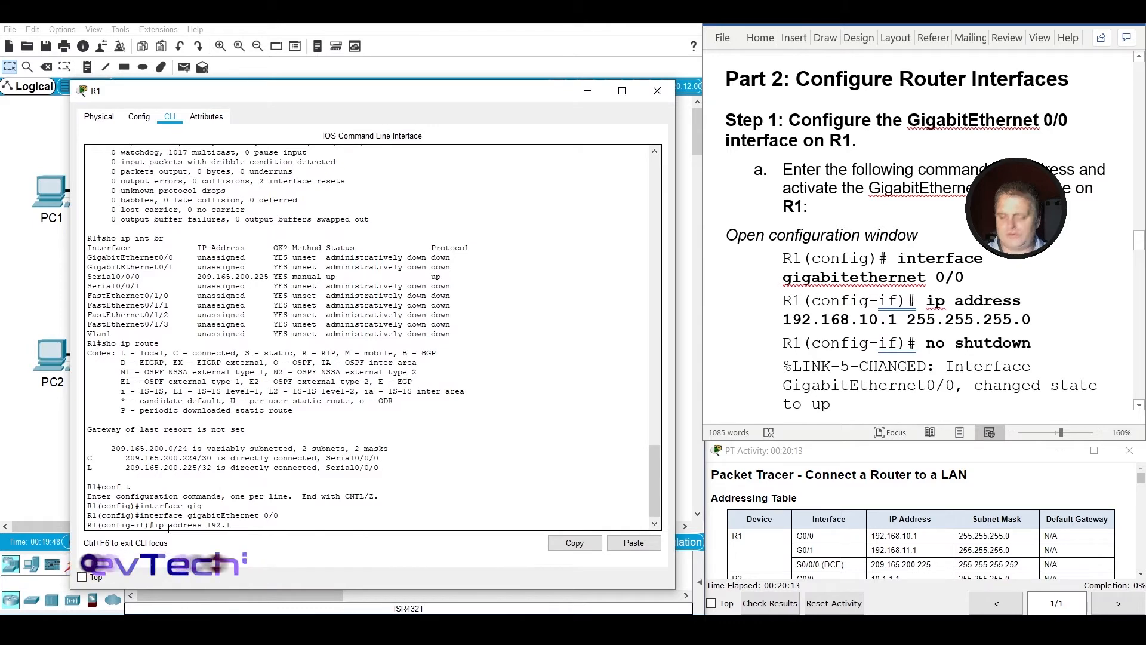
text(68.10.1 255.255.255.0)
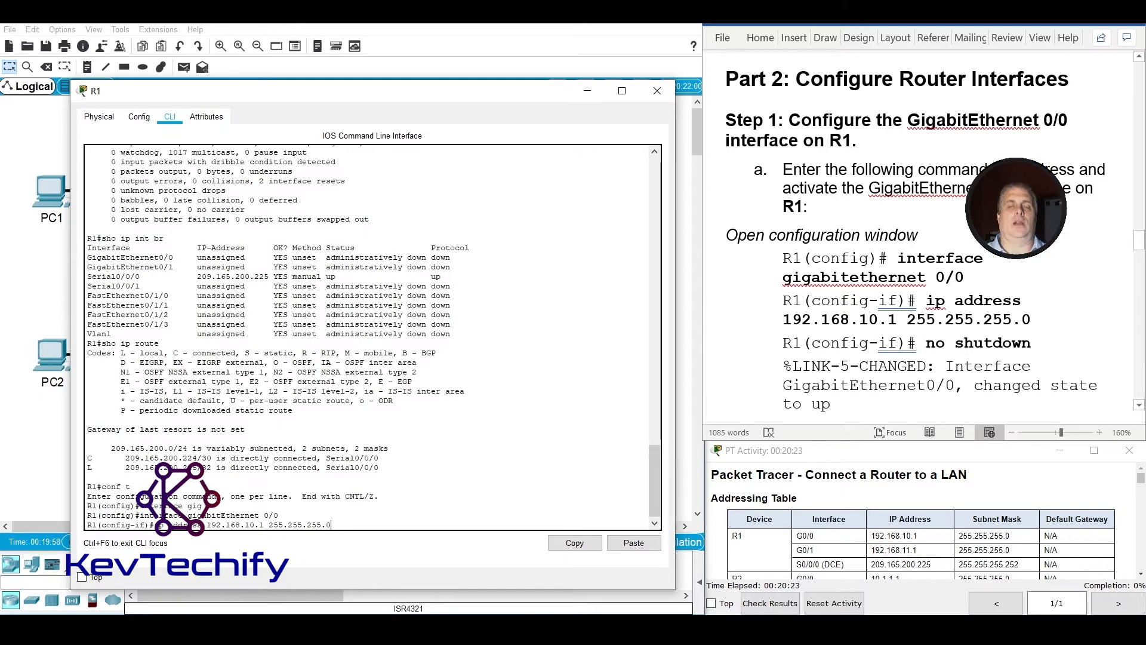
key(Return)
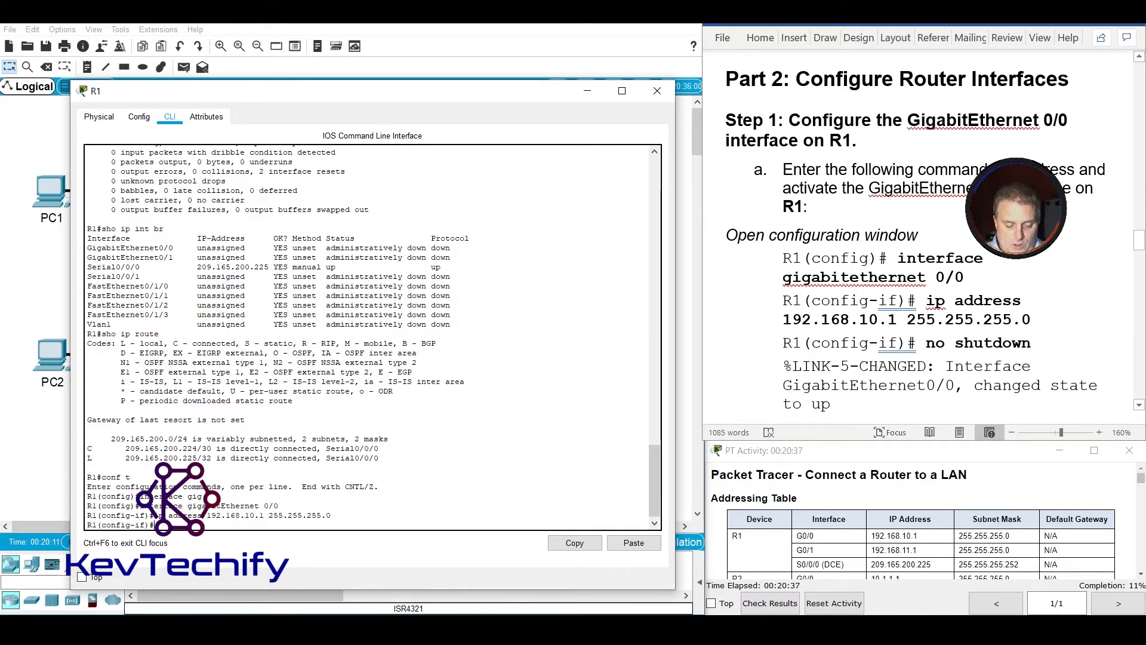
Activate R1's GigabitEthernet 0/0 interface with no shutdown and check the link state message against the lab instructions.
text(no shutdown)
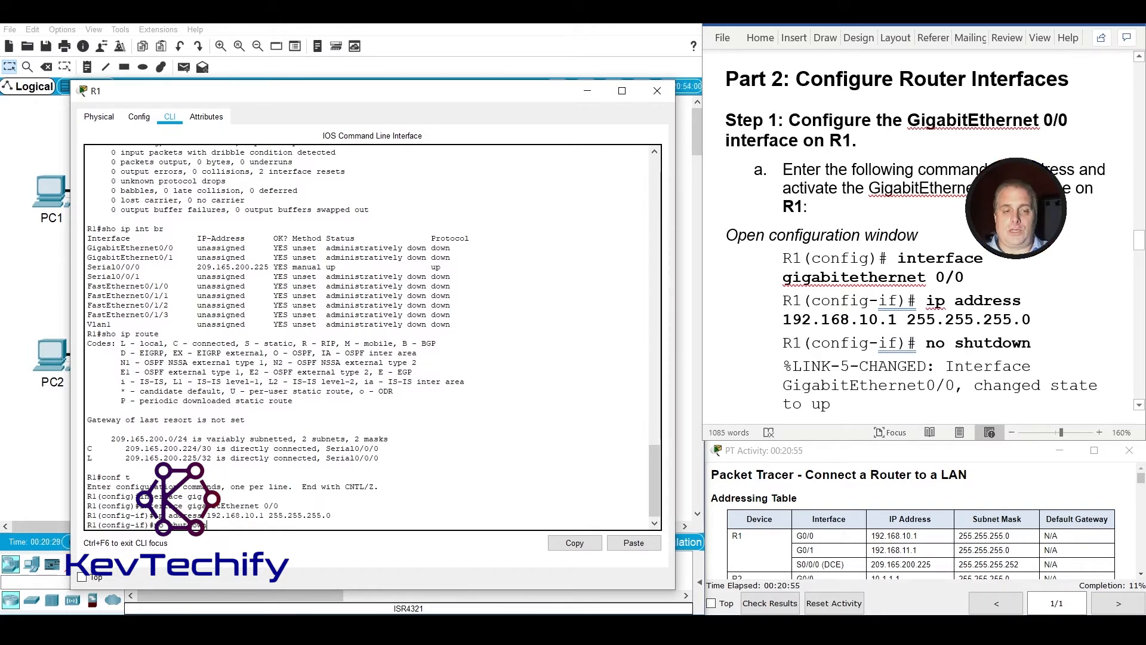
key(Return)
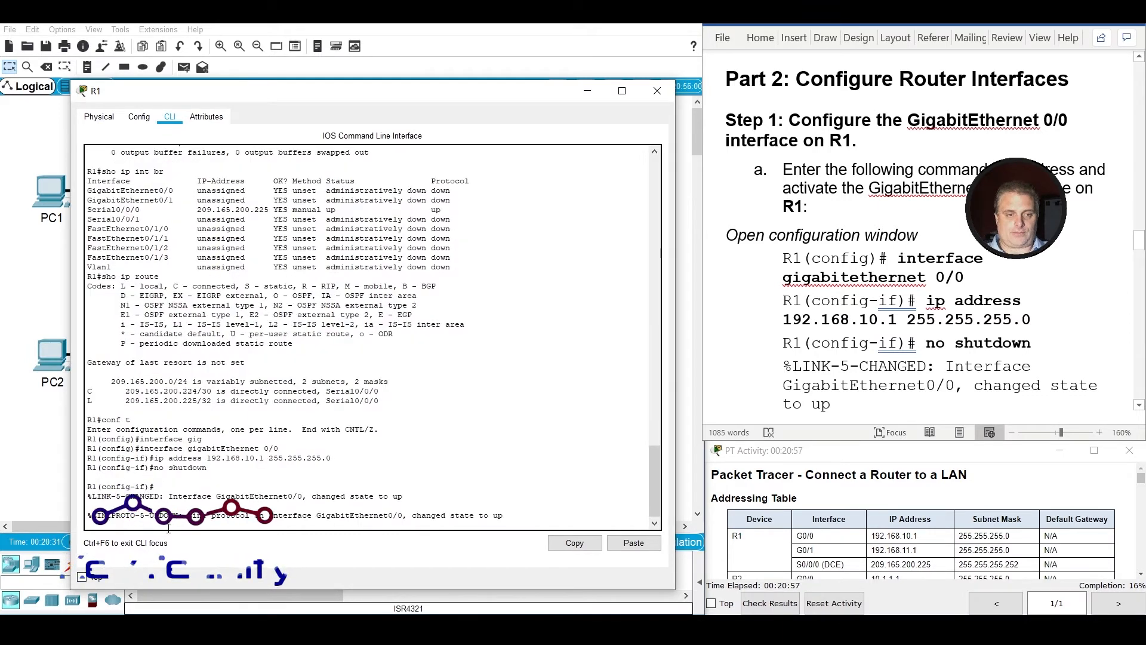
scroll(886, 376, down, 5)
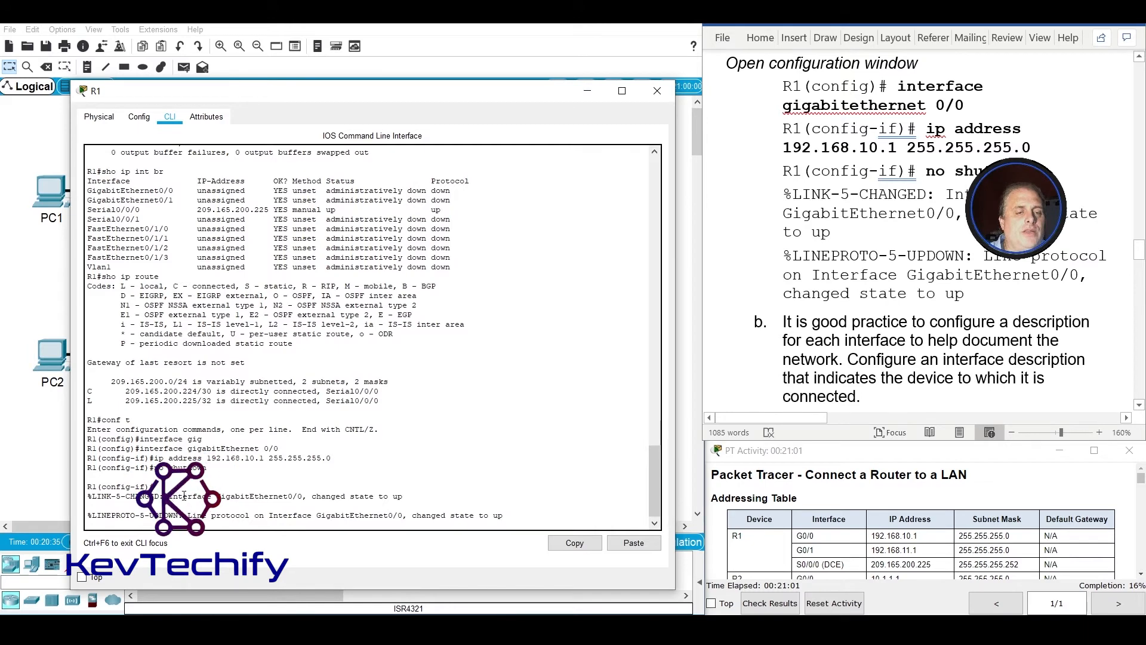
drag(284, 499, 335, 496)
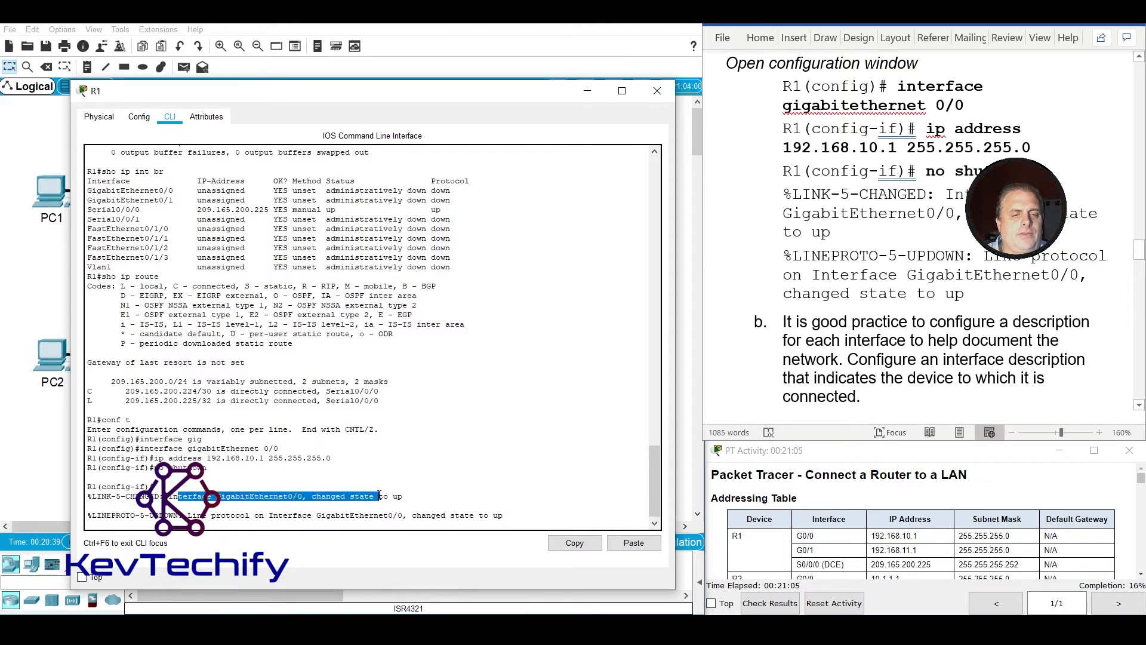
Review the link and line protocol state messages for R1's GigabitEthernet 0/0 and bring back a clean interface configuration prompt.
click(403, 494)
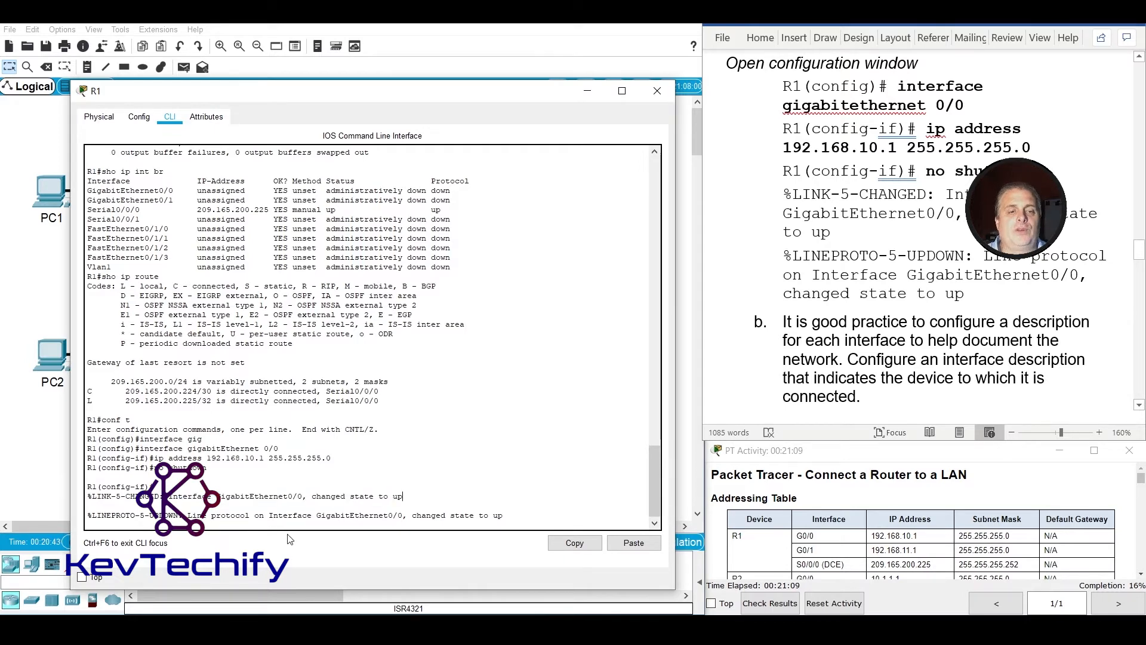
drag(216, 517, 504, 517)
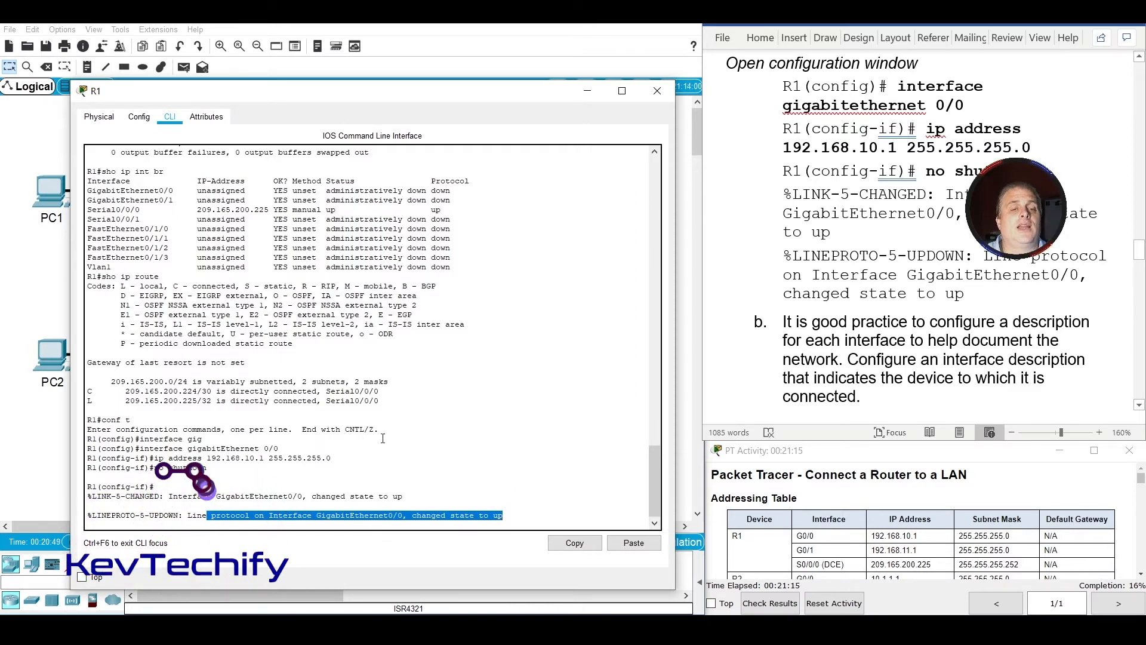
click(518, 513)
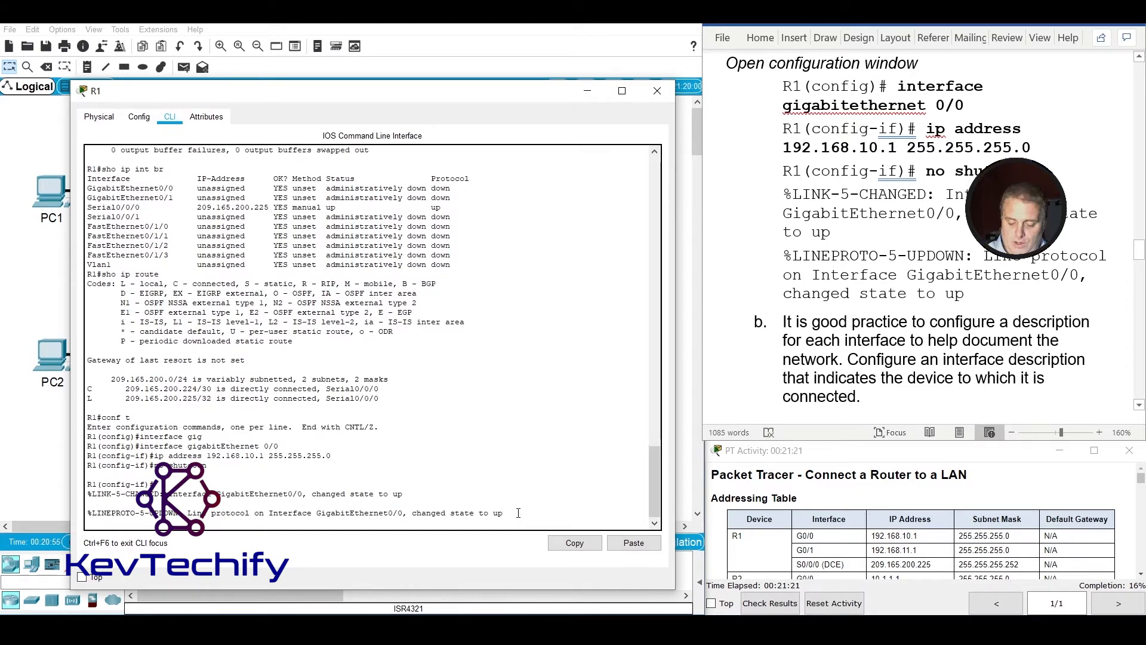
key(Return)
key(Return)
key(Return)
key(Return)
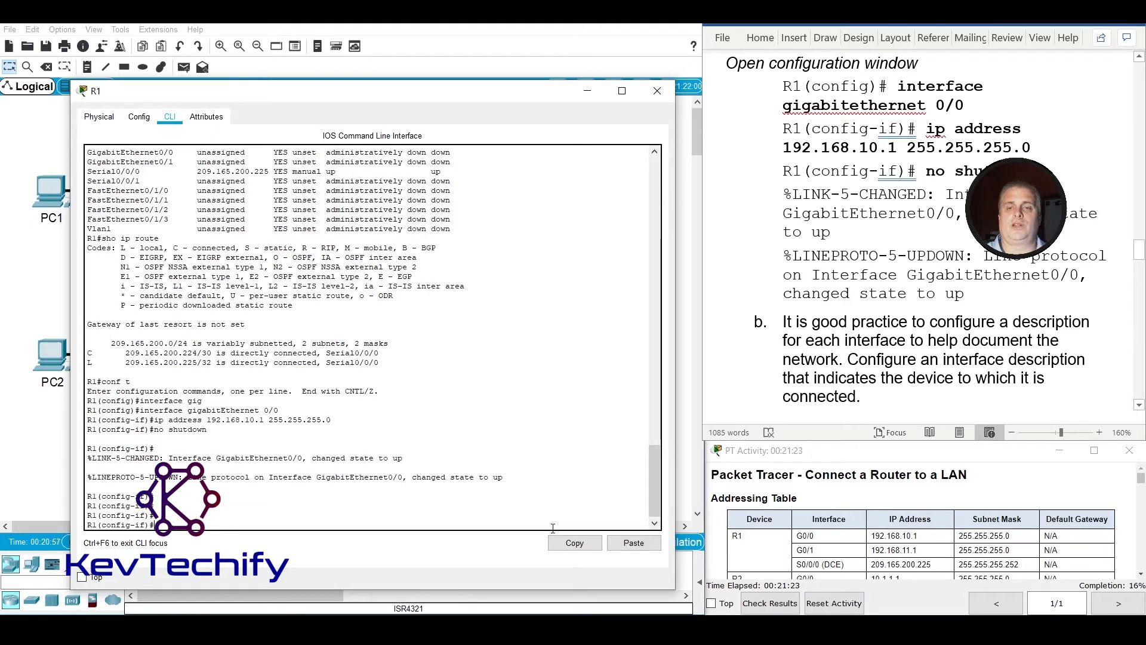
Add the description "LAN connection to S1" to R1's GigabitEthernet 0/0 interface, following item b of the lab instructions.
scroll(912, 327, down, 2)
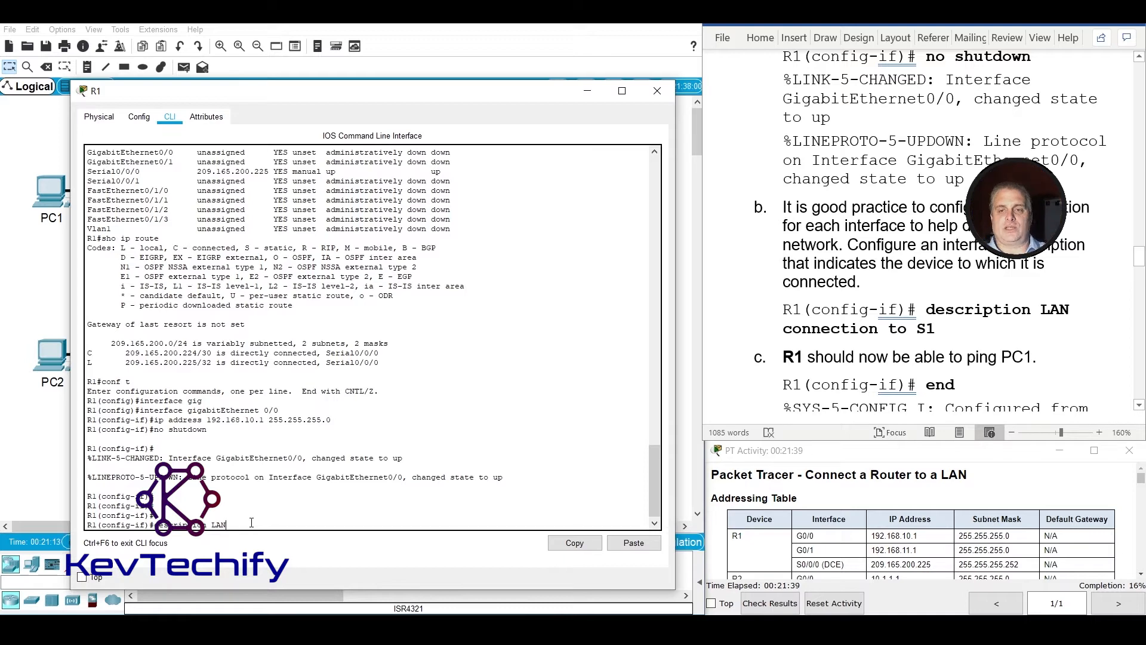
text(con)
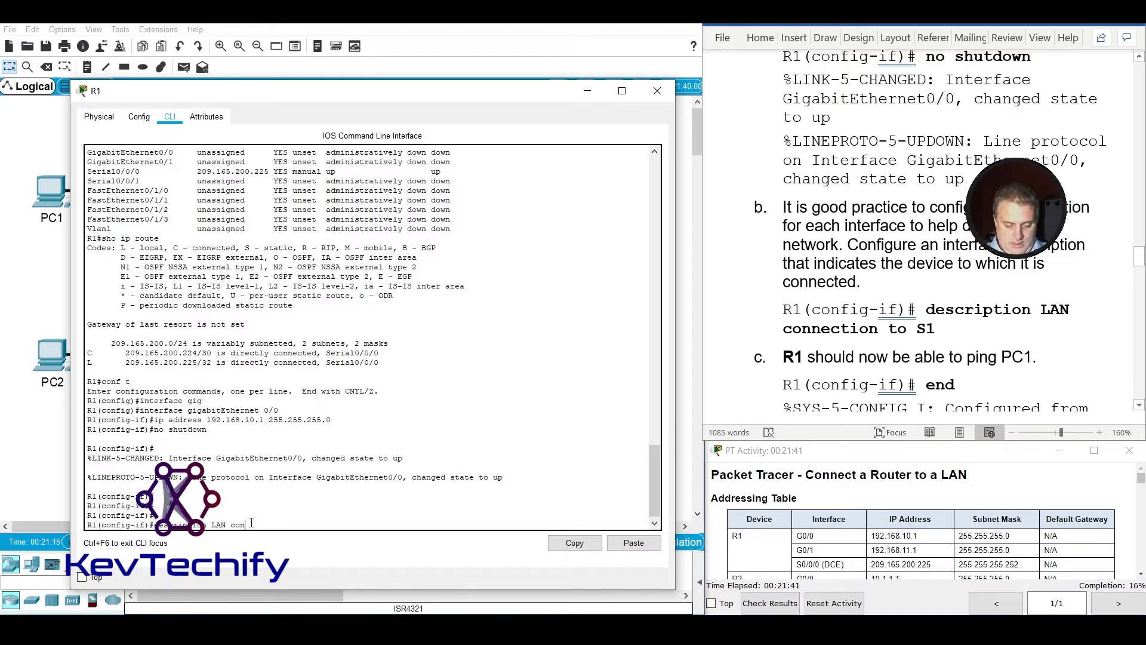
text(nection )
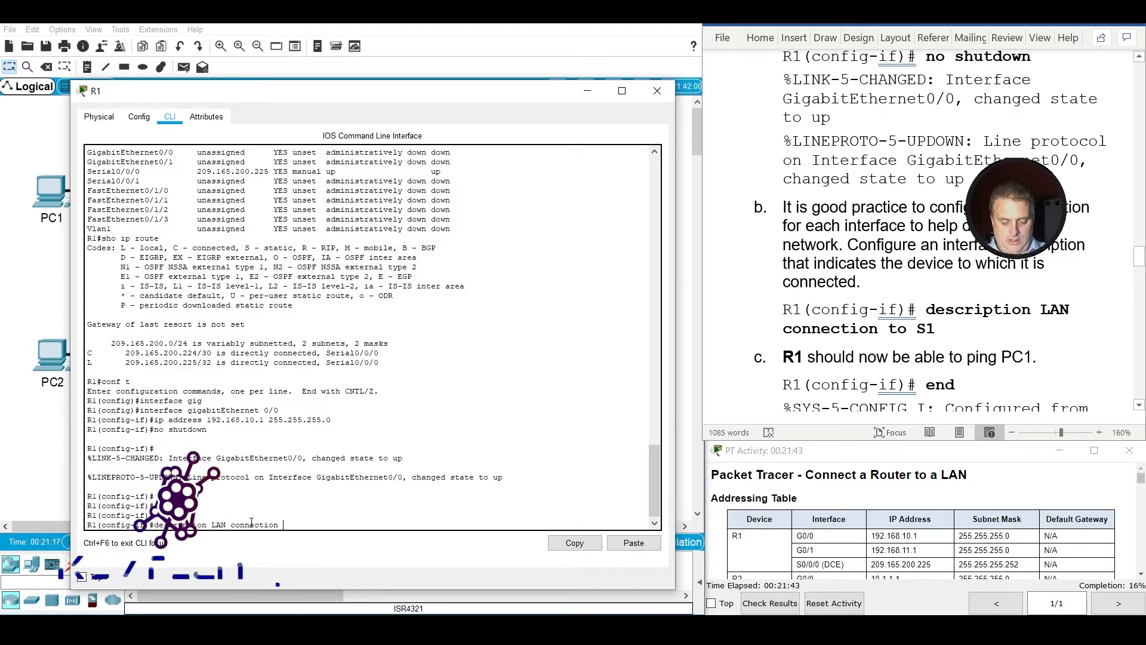
text(to S)
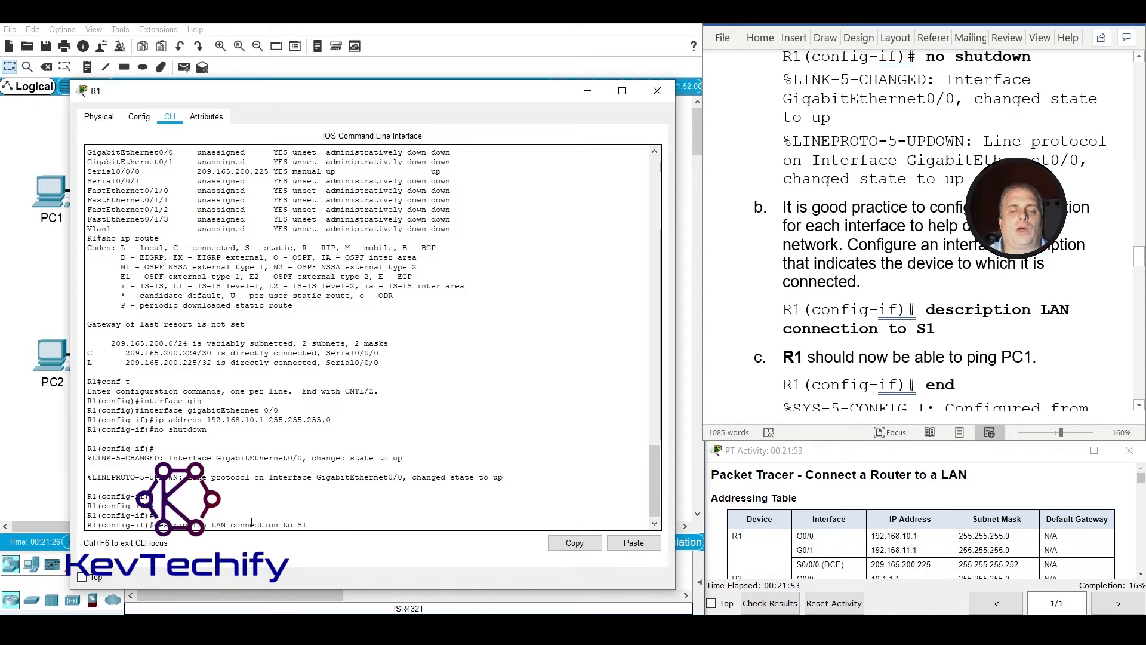
text(1)
key(Return)
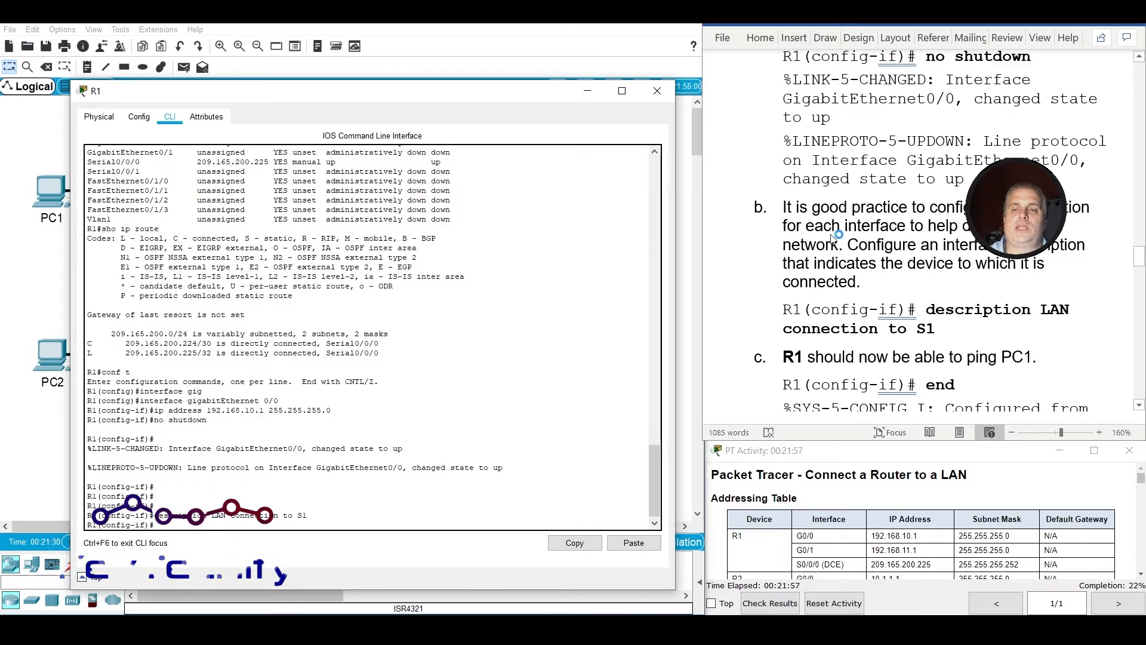
Leave interface configuration mode on R1 with the end command and get a clean privileged EXEC prompt.
scroll(832, 237, down, 3)
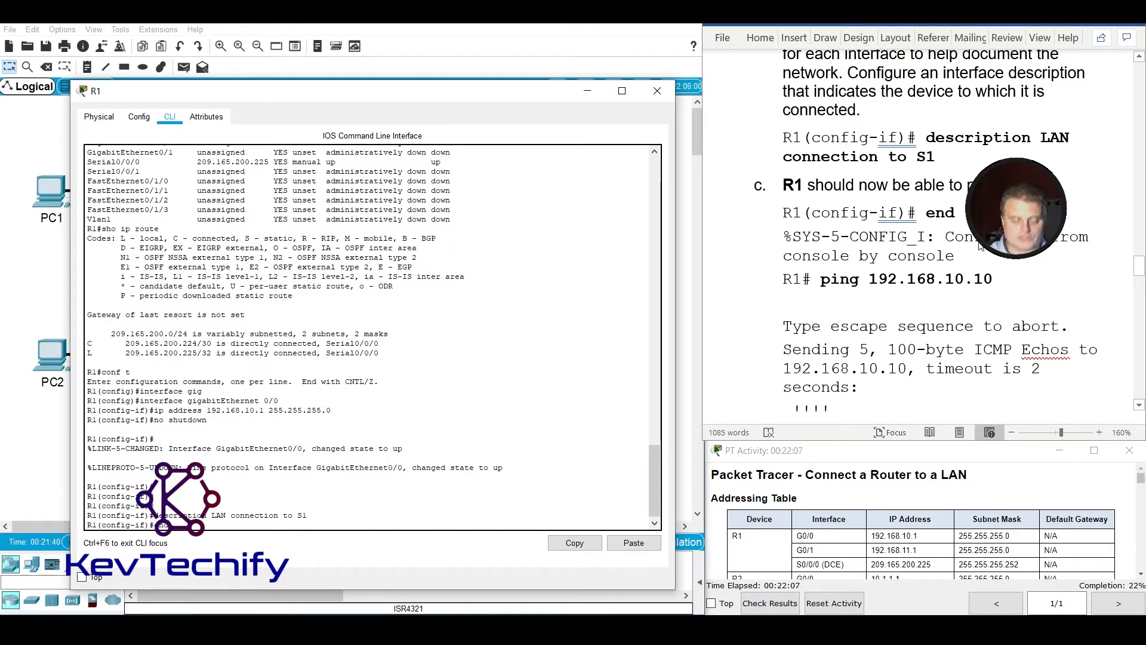
key(Return)
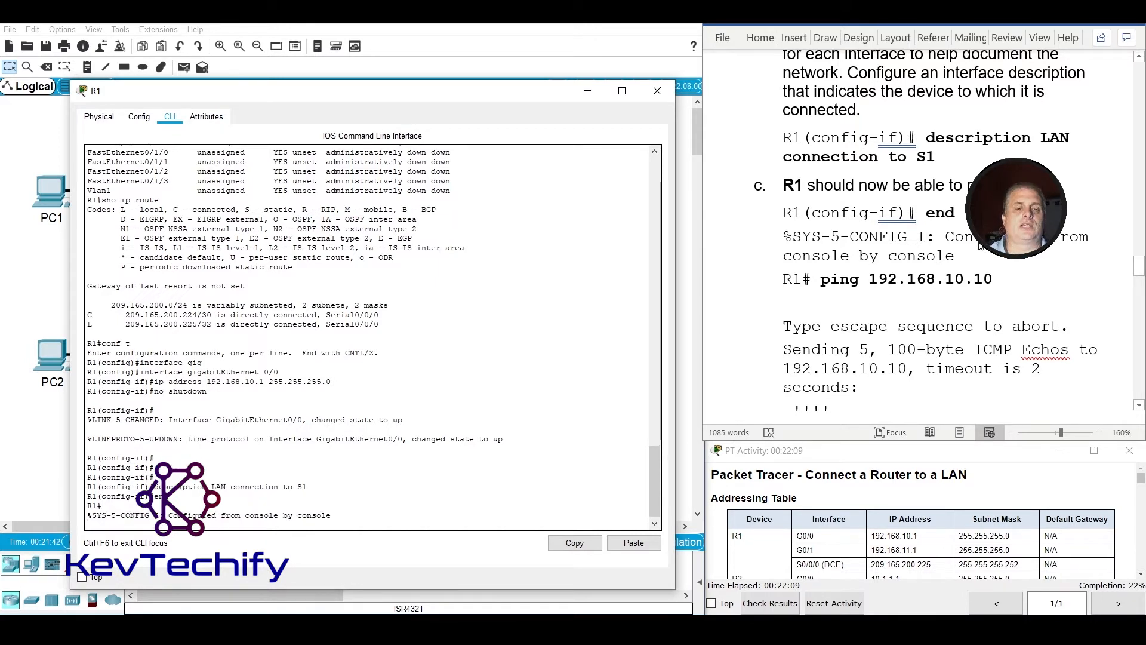
click(979, 246)
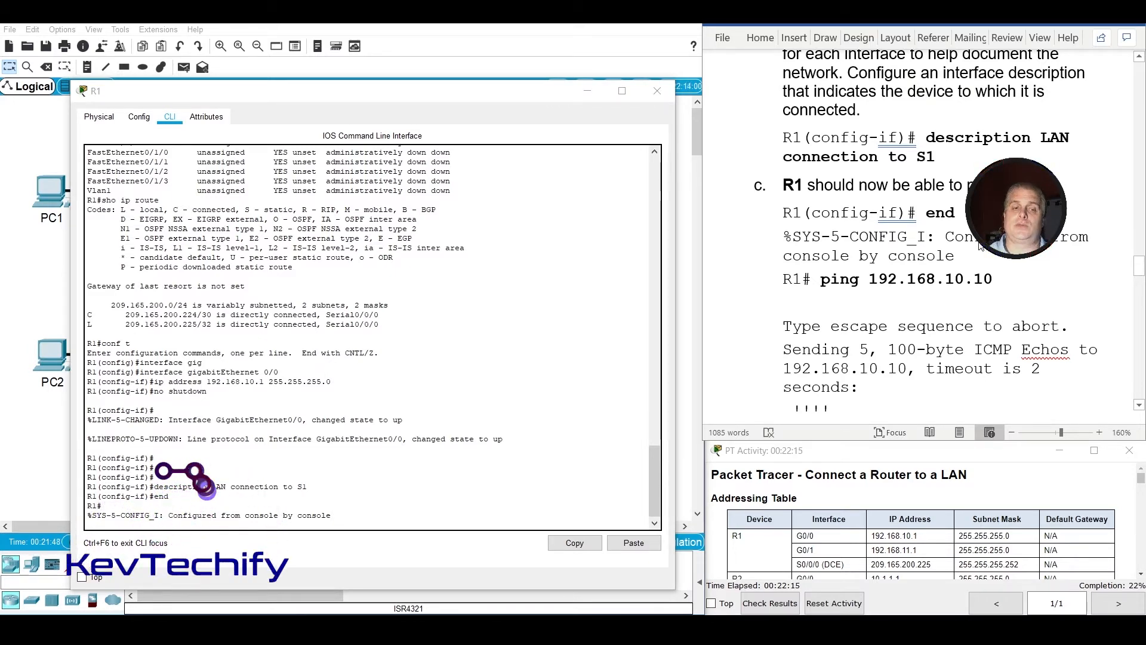
click(449, 362)
key(Return)
key(Return)
key(Return)
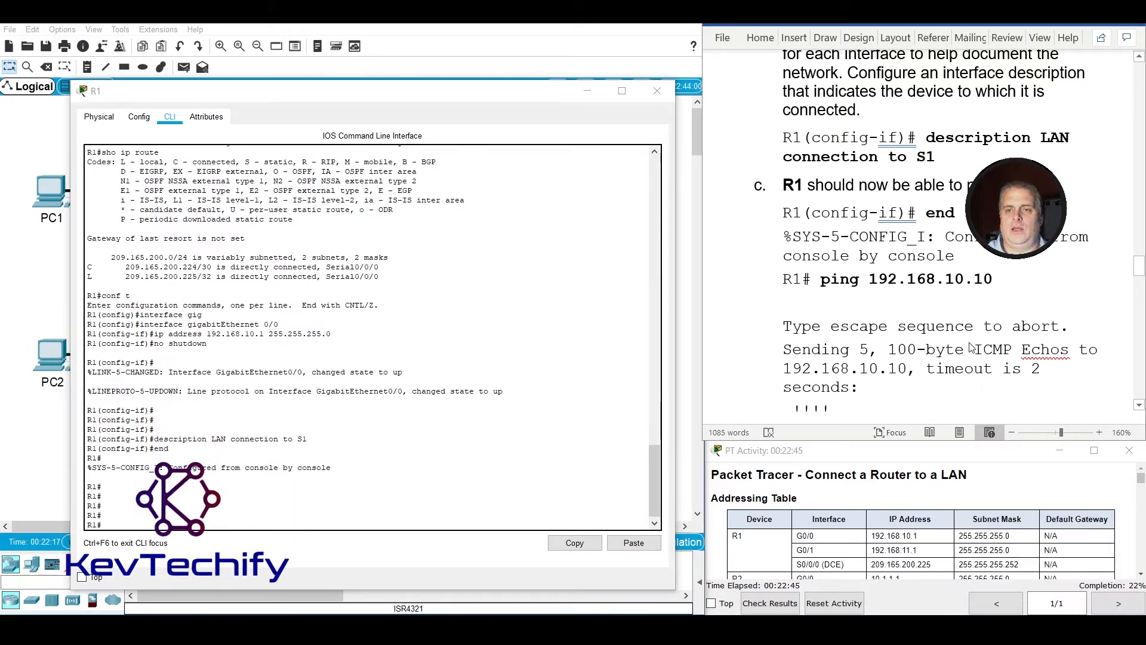
Ping PC1 at 192.168.10.10 from R1 twice, taking the address from the Addressing Table.
click(229, 524)
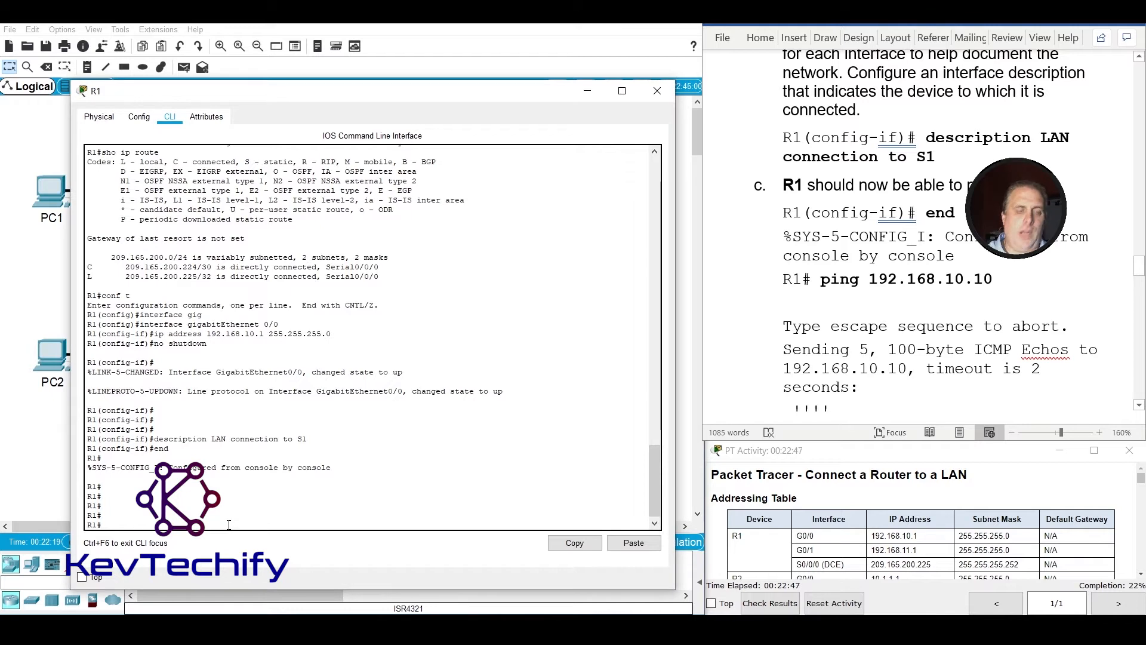
text(ping)
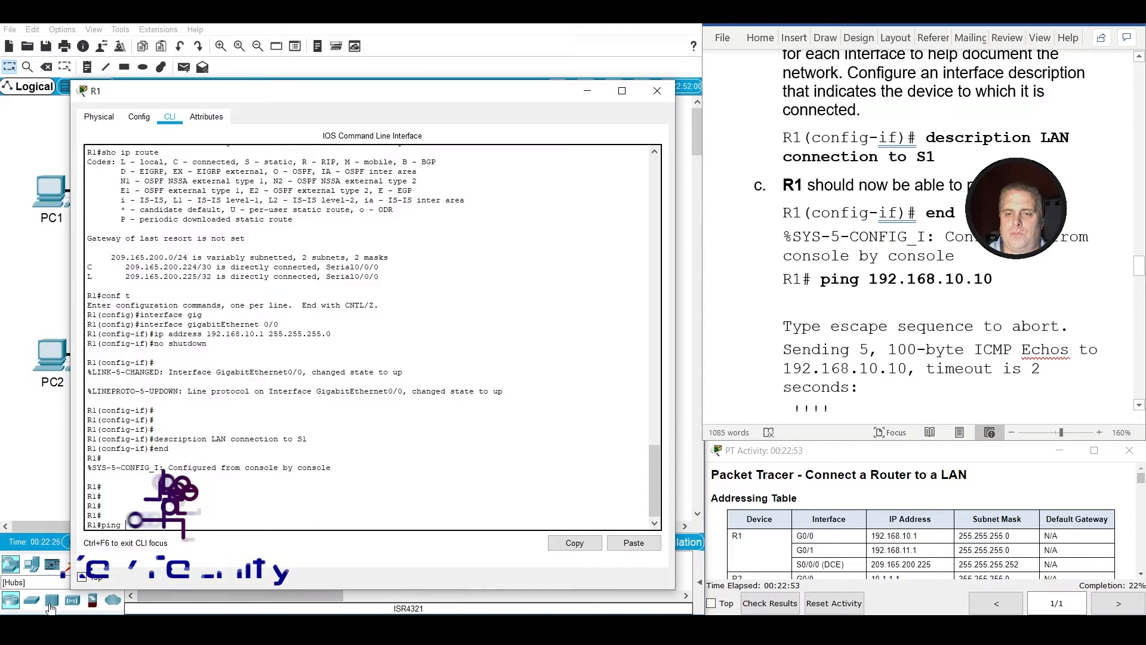
scroll(750, 525, down, 3)
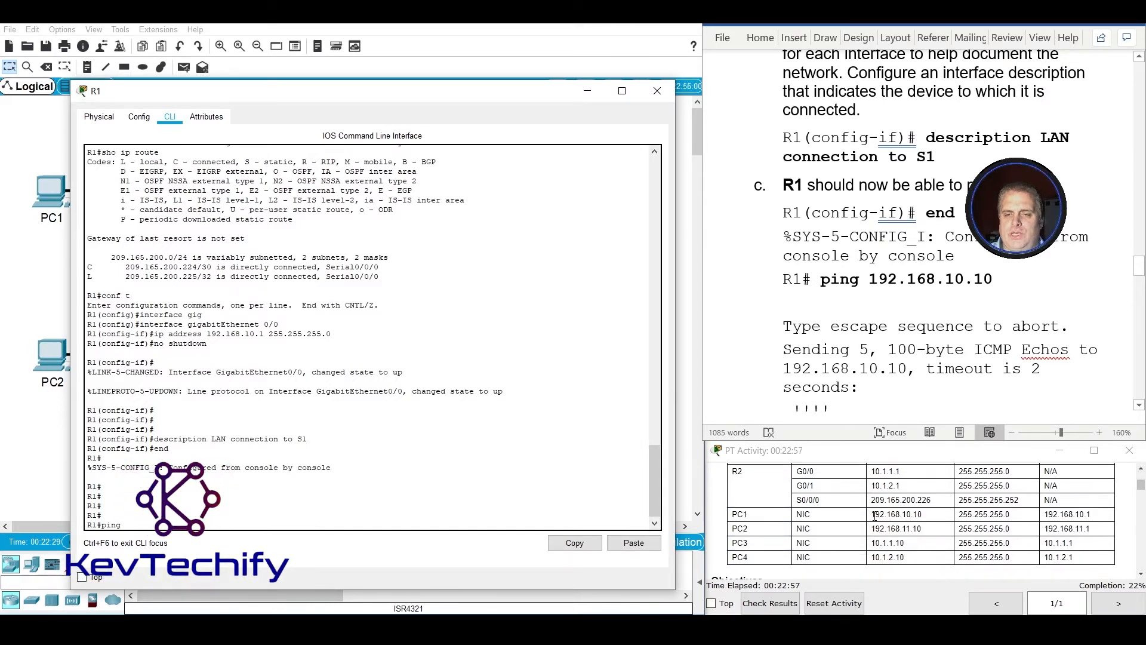
drag(875, 514, 929, 520)
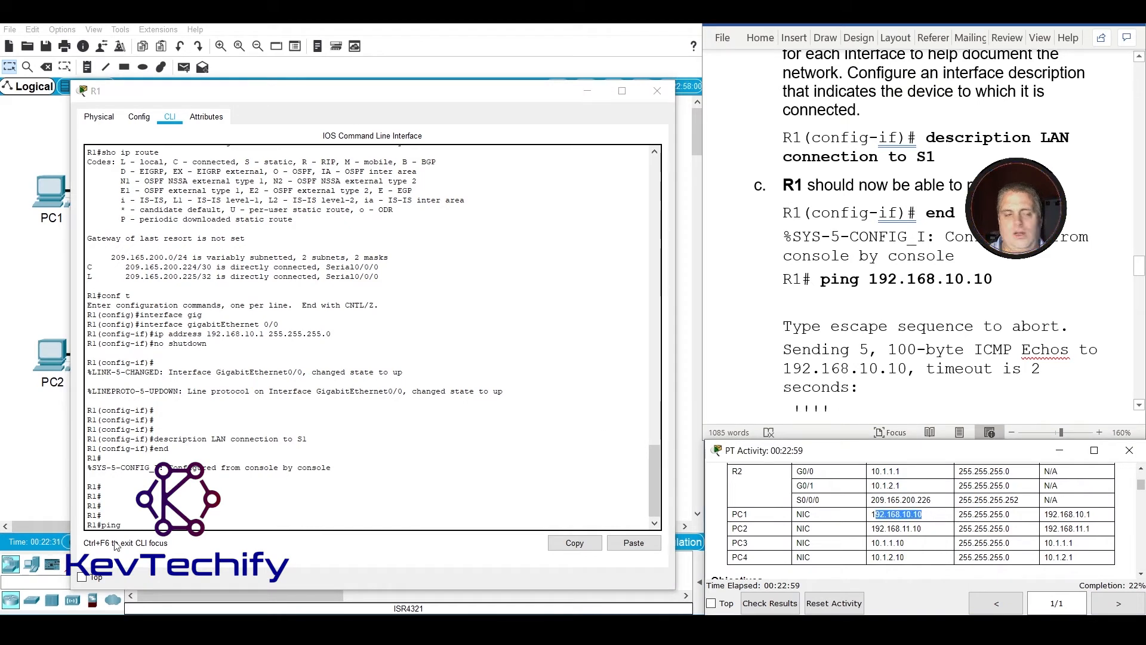
click(141, 526)
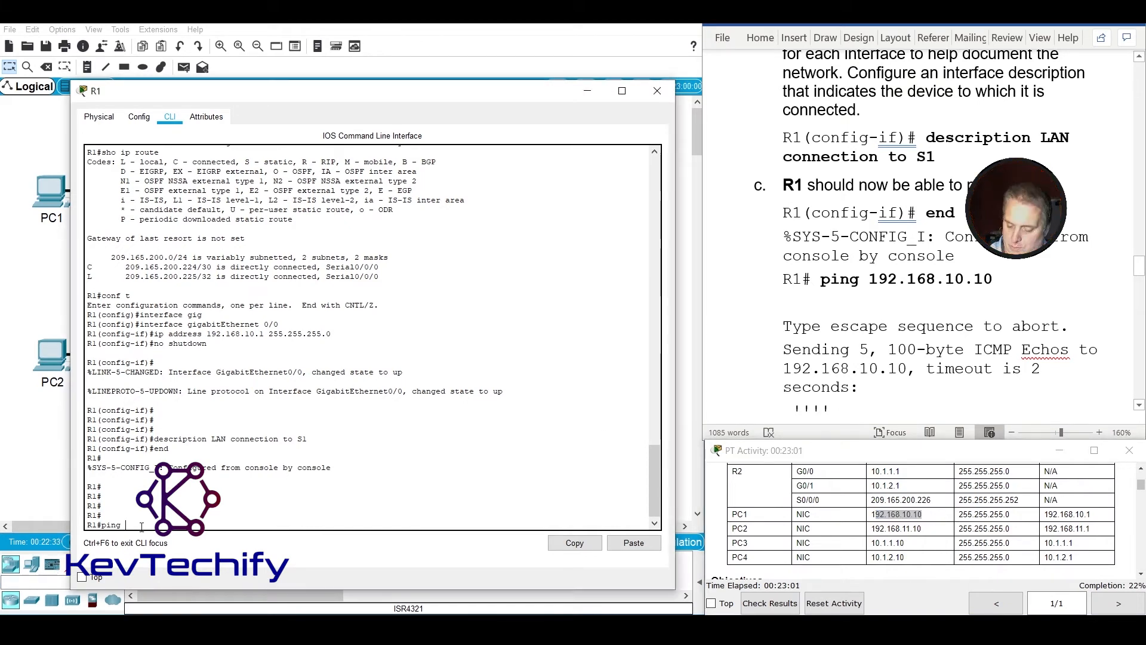
text(19)
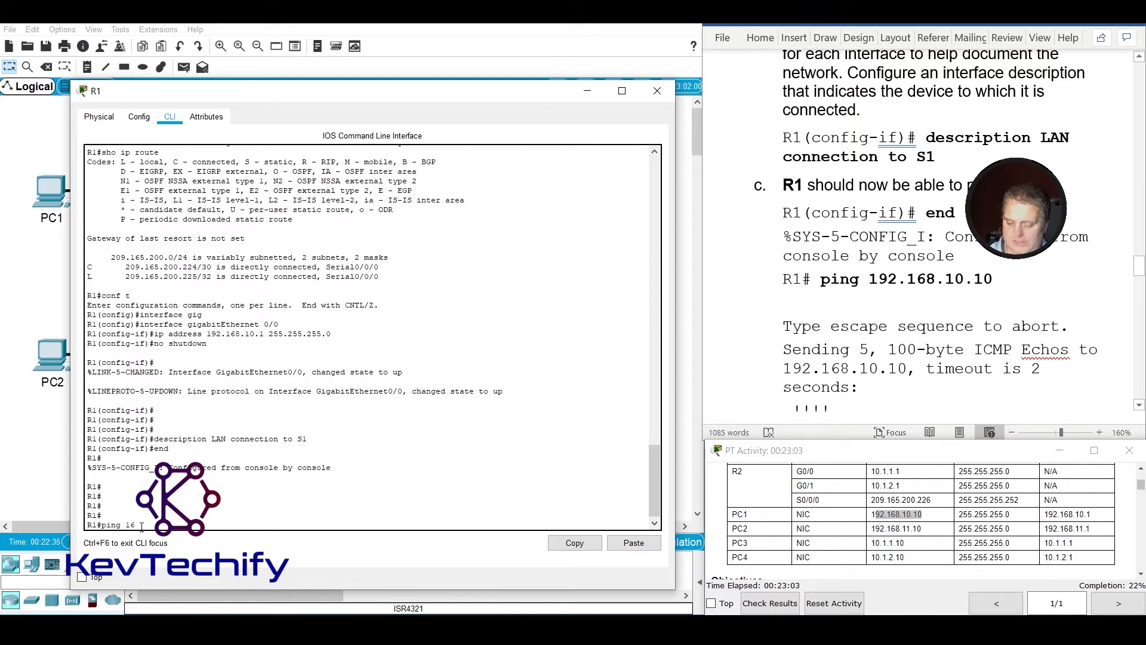
key(BackSpace)
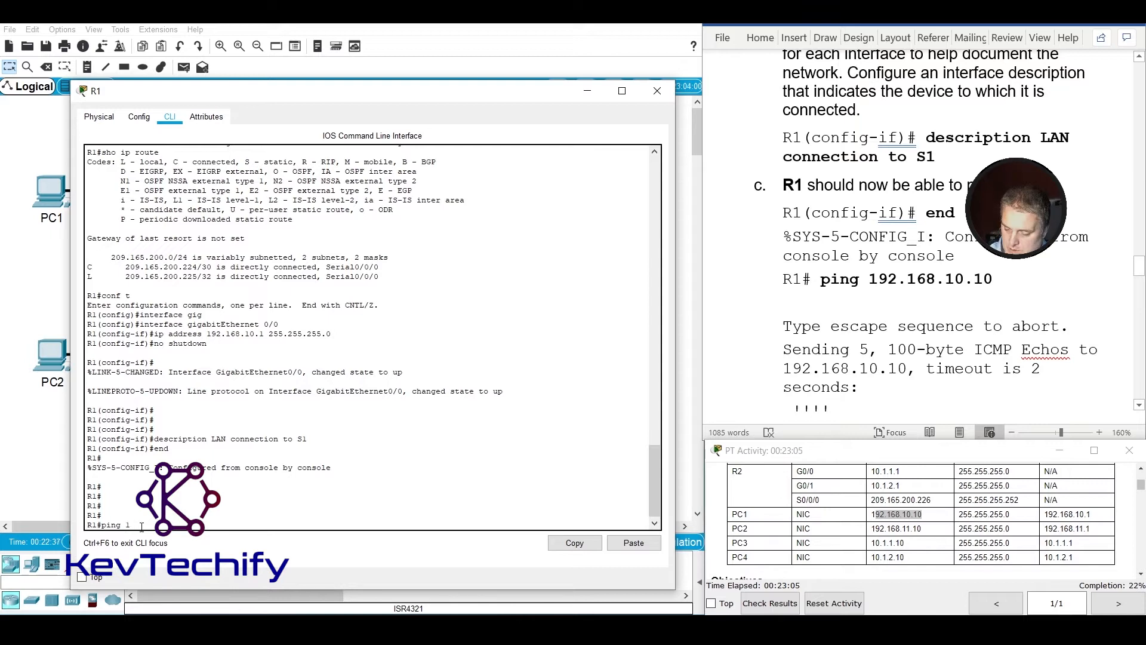
text(92.168.)
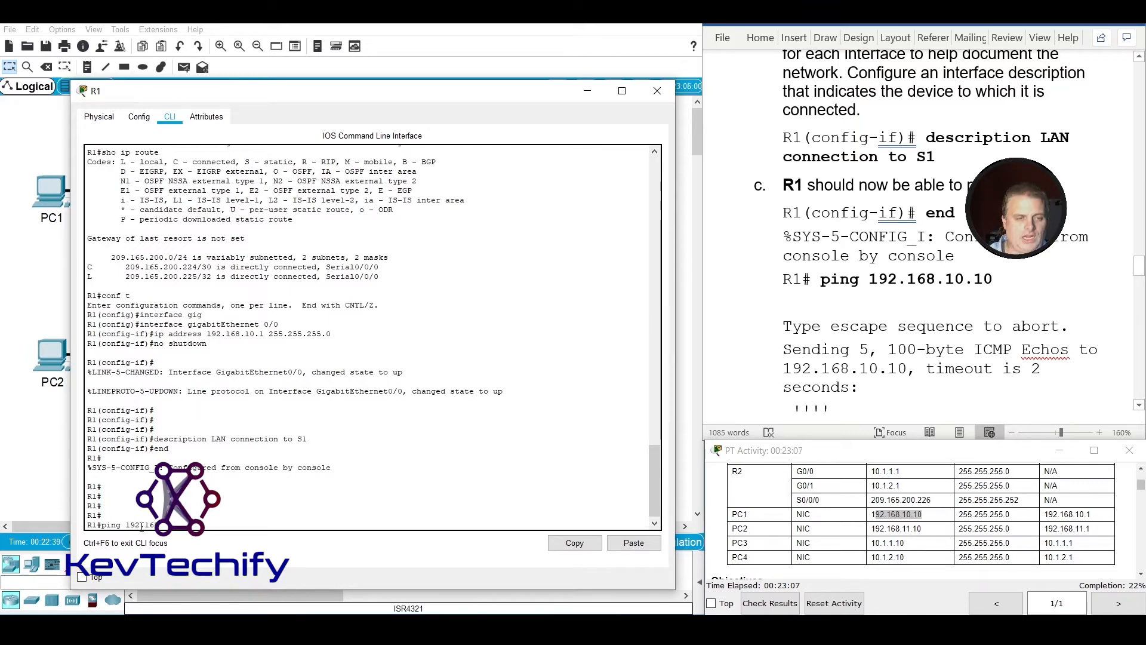
text(10.10)
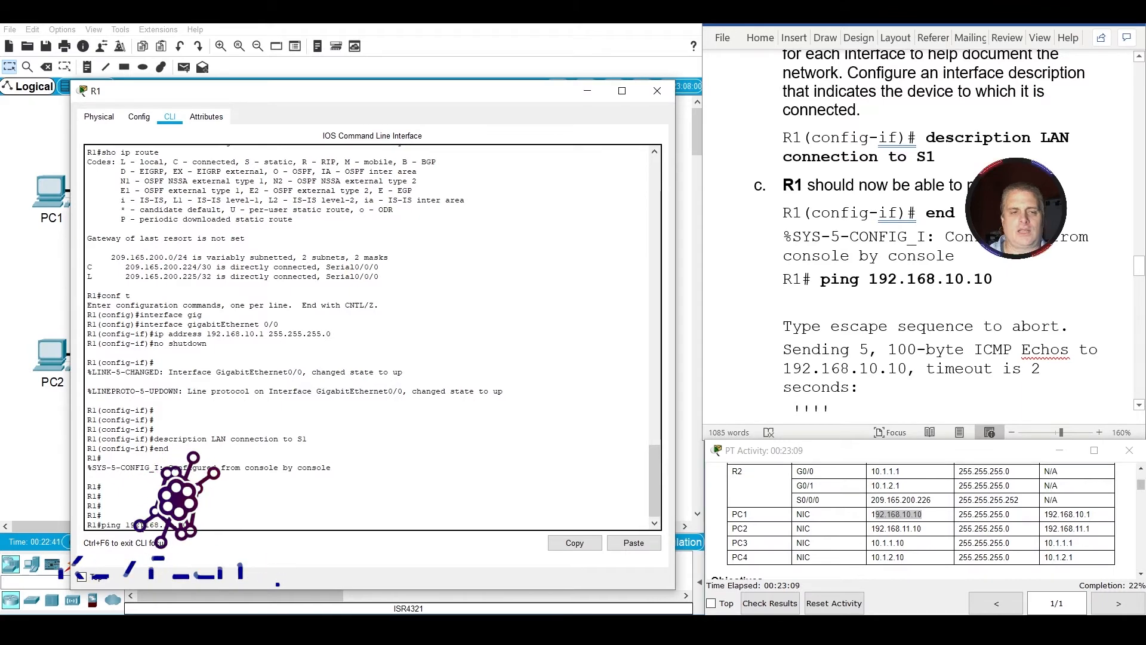
key(Return)
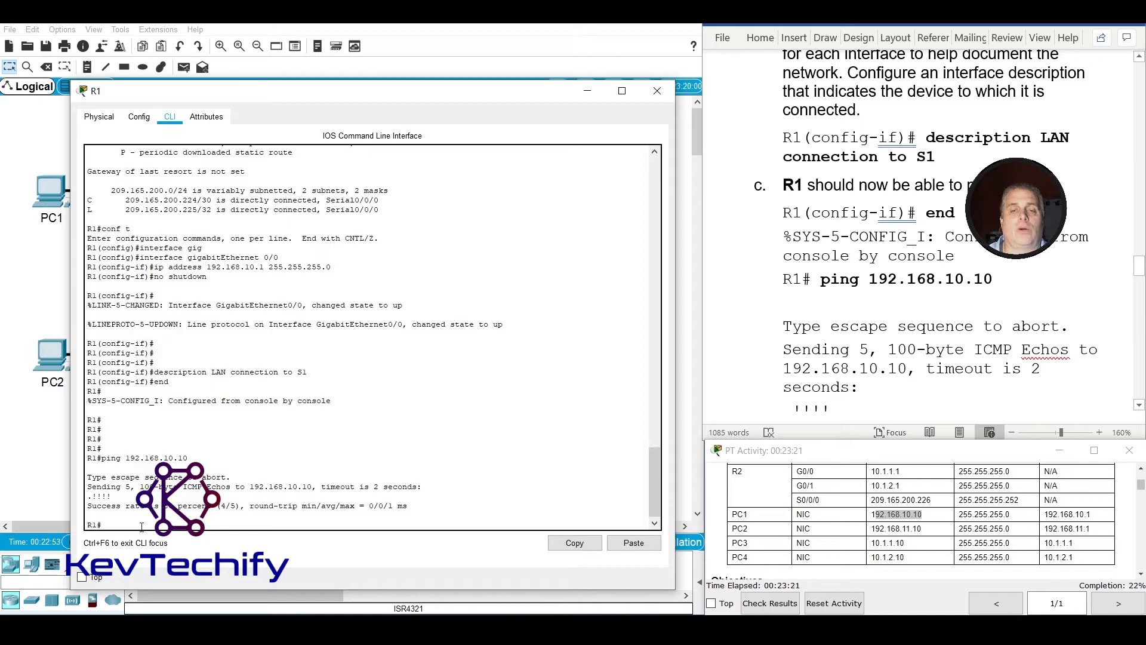
key(Up)
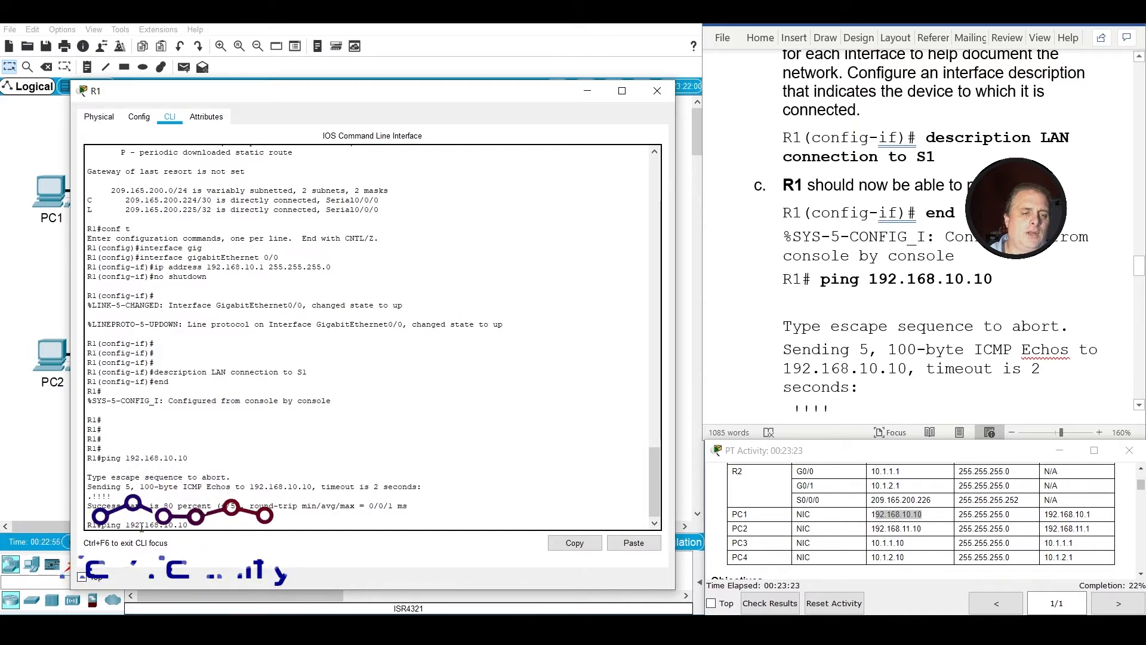
key(Return)
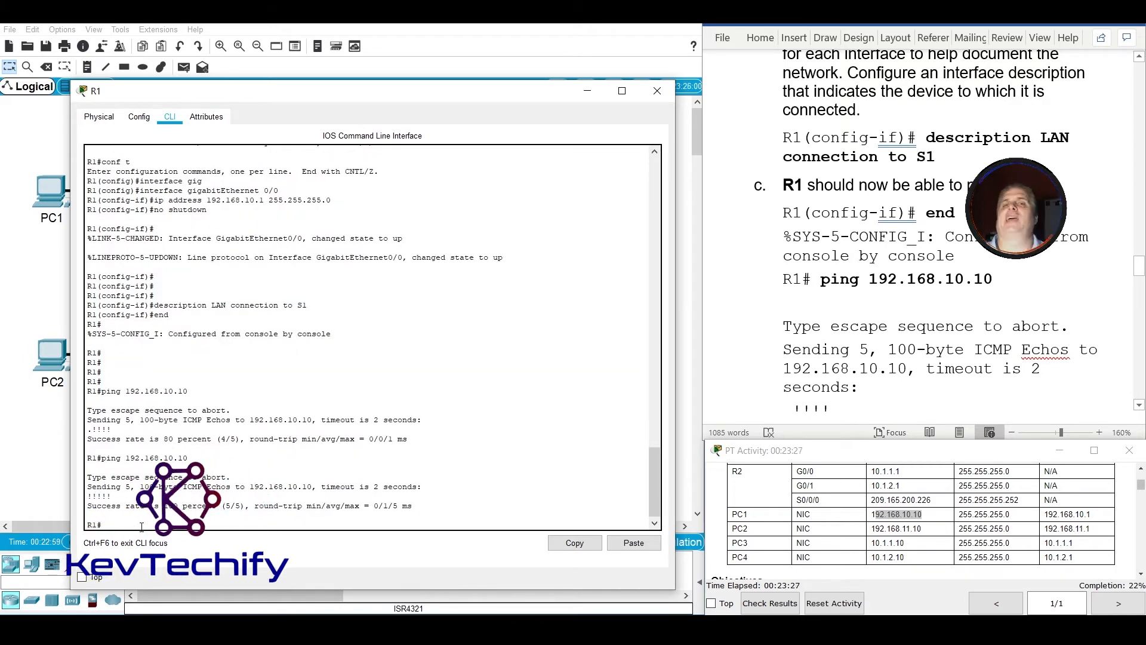
Enter global configuration mode on R1 to begin Step 2 of the lab, with R1's rows of the Addressing Table in view.
scroll(829, 247, down, 3)
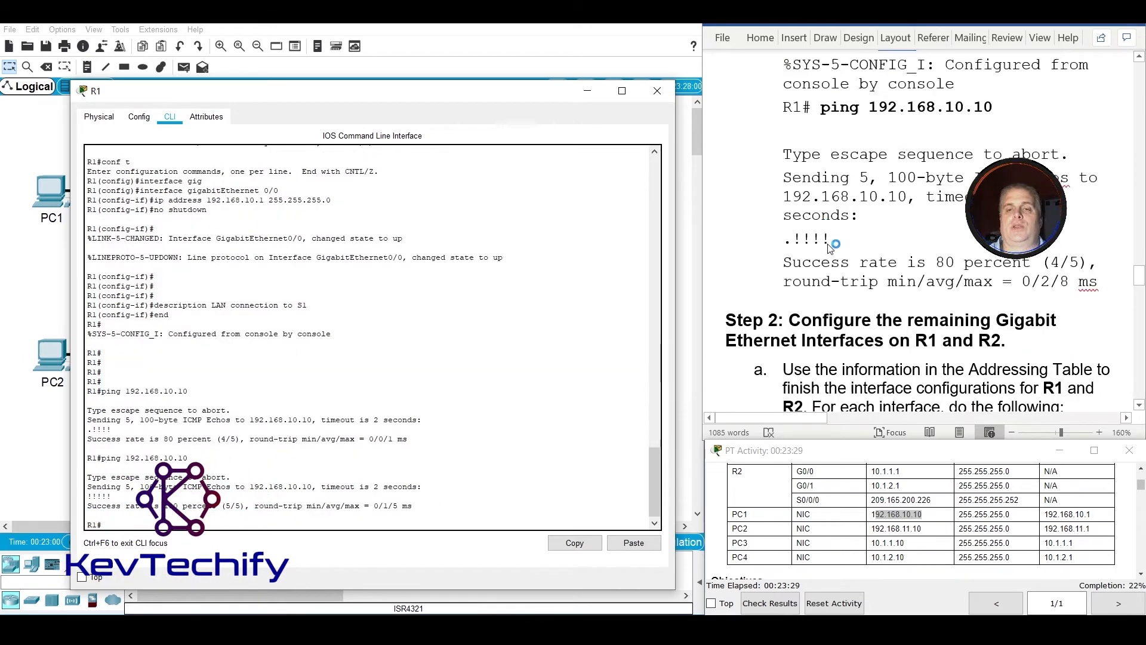
scroll(829, 247, down, 2)
scroll(829, 247, down, 1)
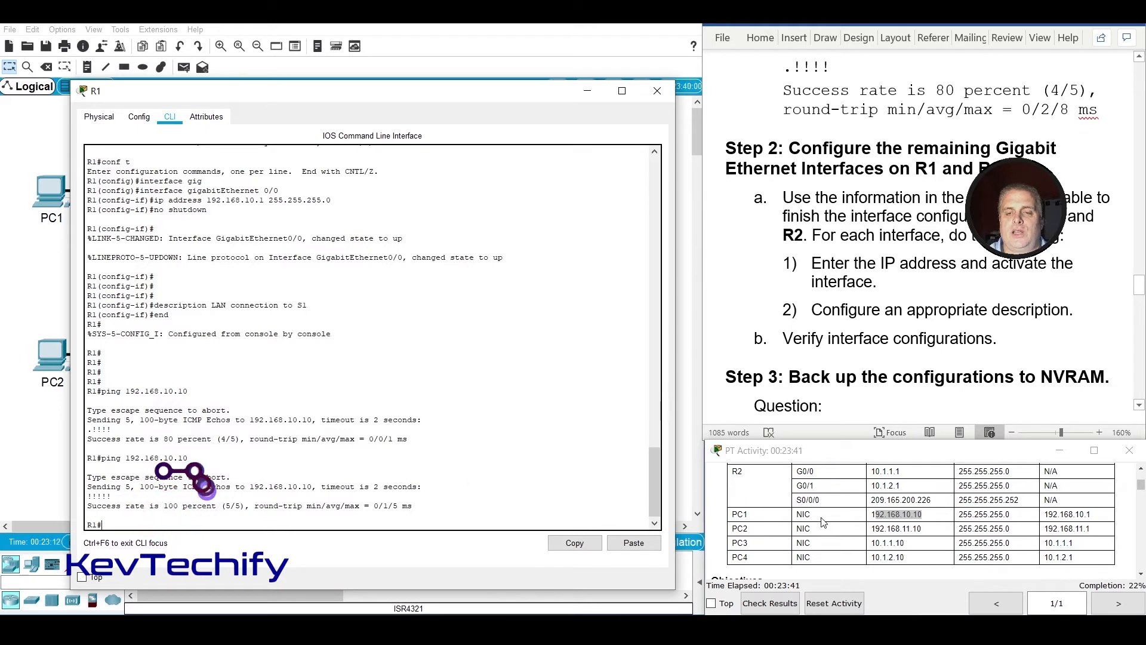
scroll(817, 518, up, 2)
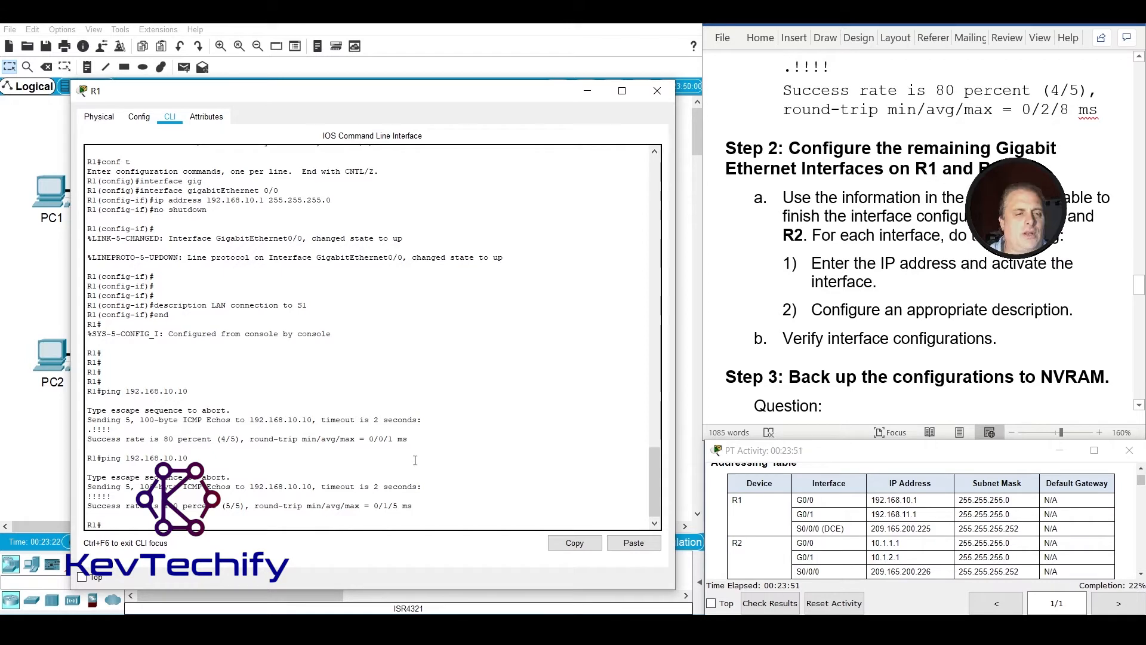
text(c)
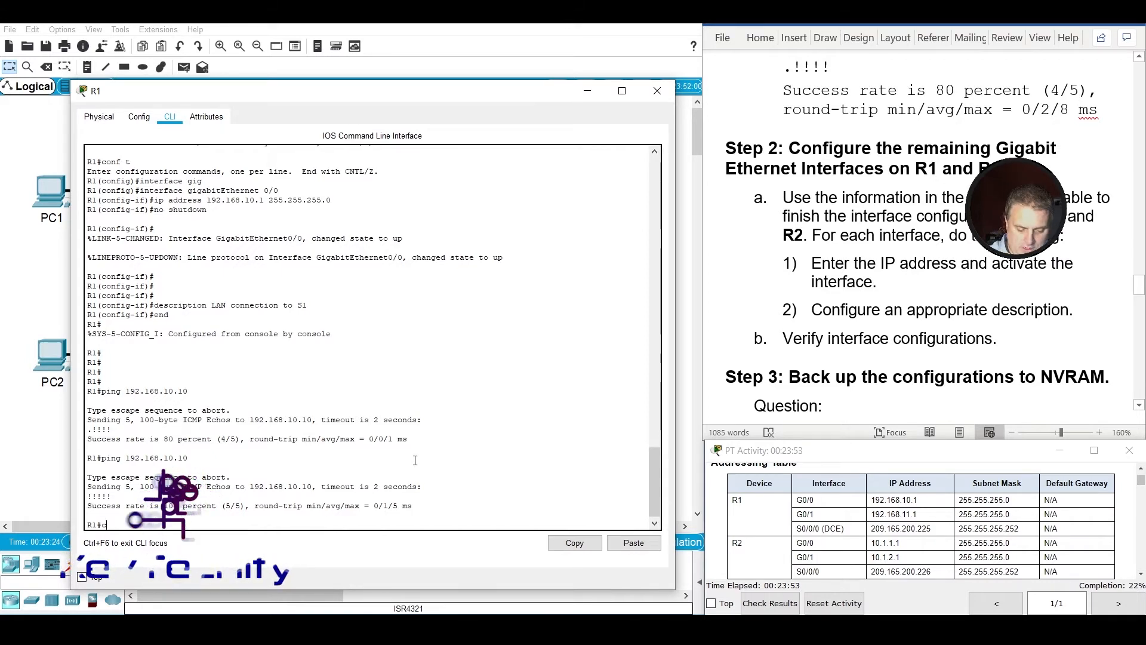
text(onfig )
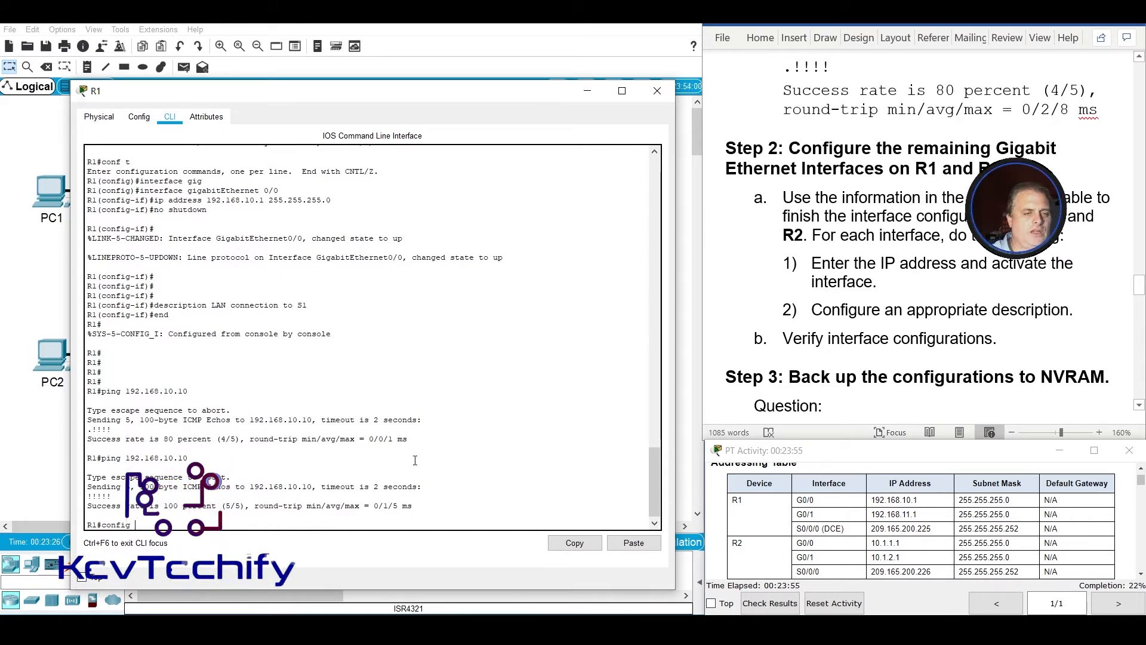
text(t)
key(Return)
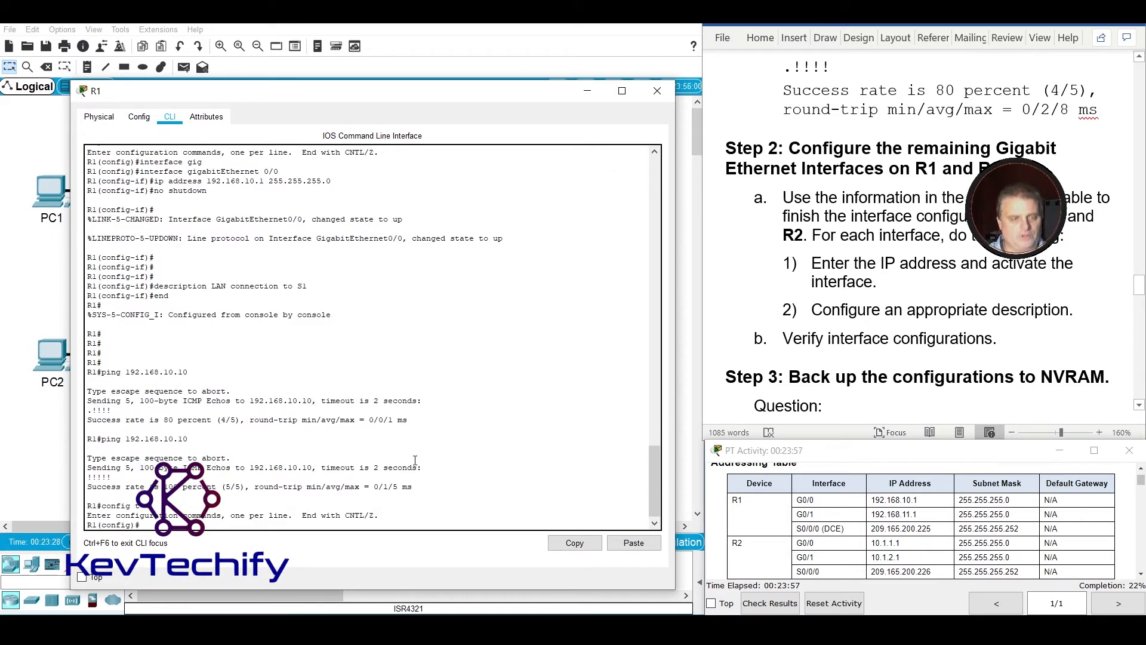
Open interface configuration mode for GigabitEthernet 0/1 on R1.
text(int)
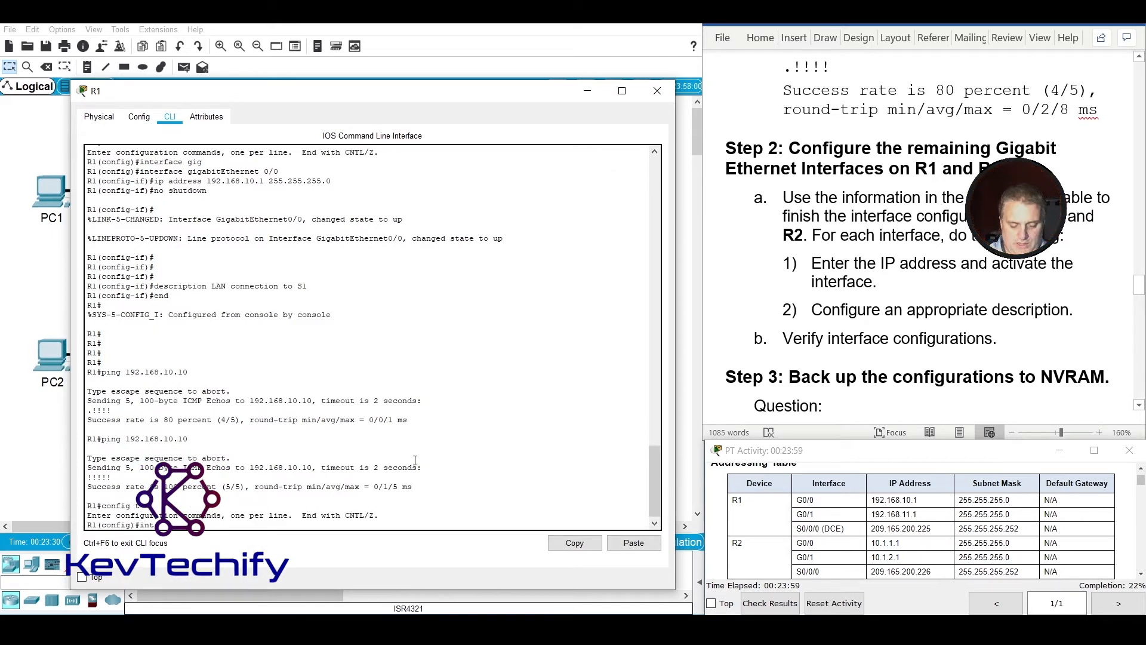
key(Tab)
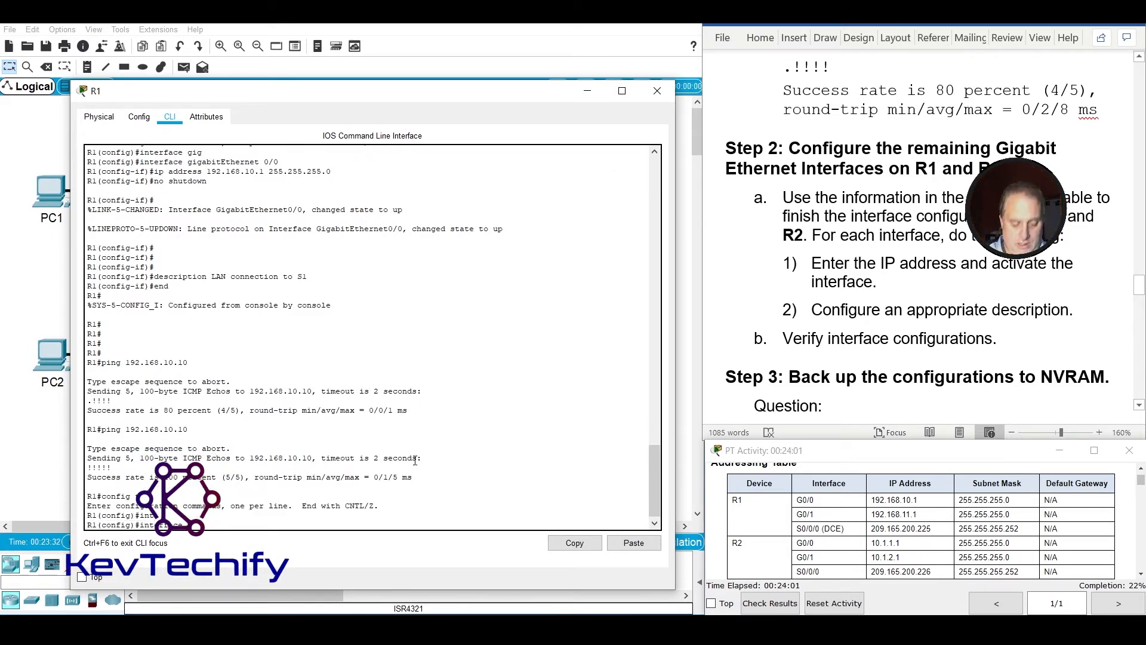
text(gig)
key(Tab)
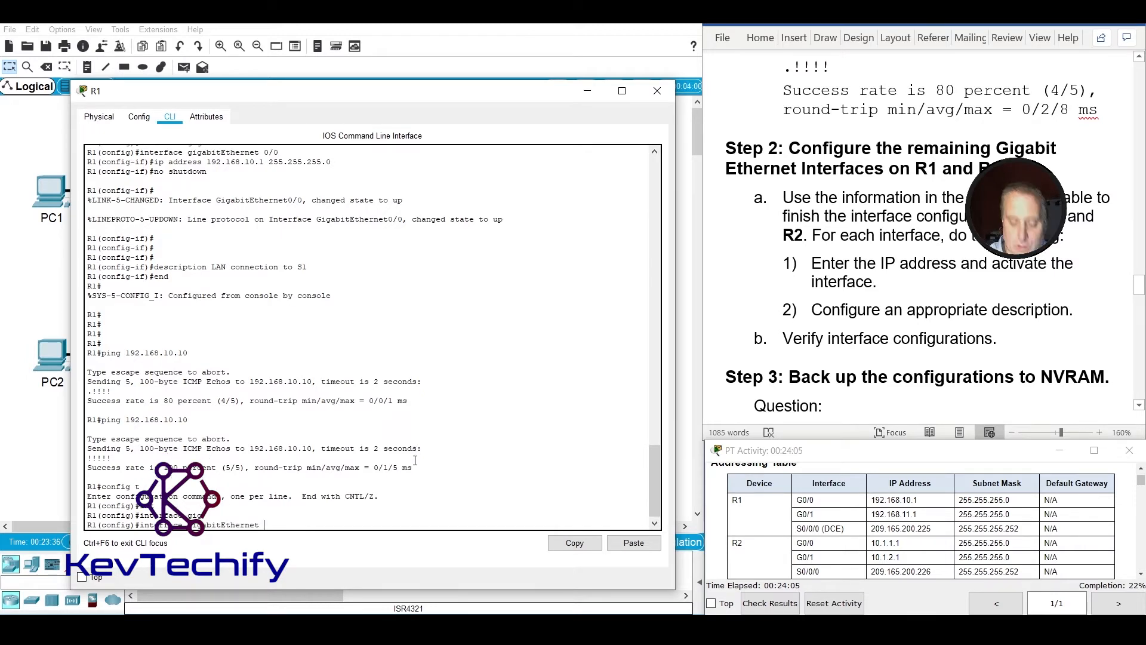
text(0/1)
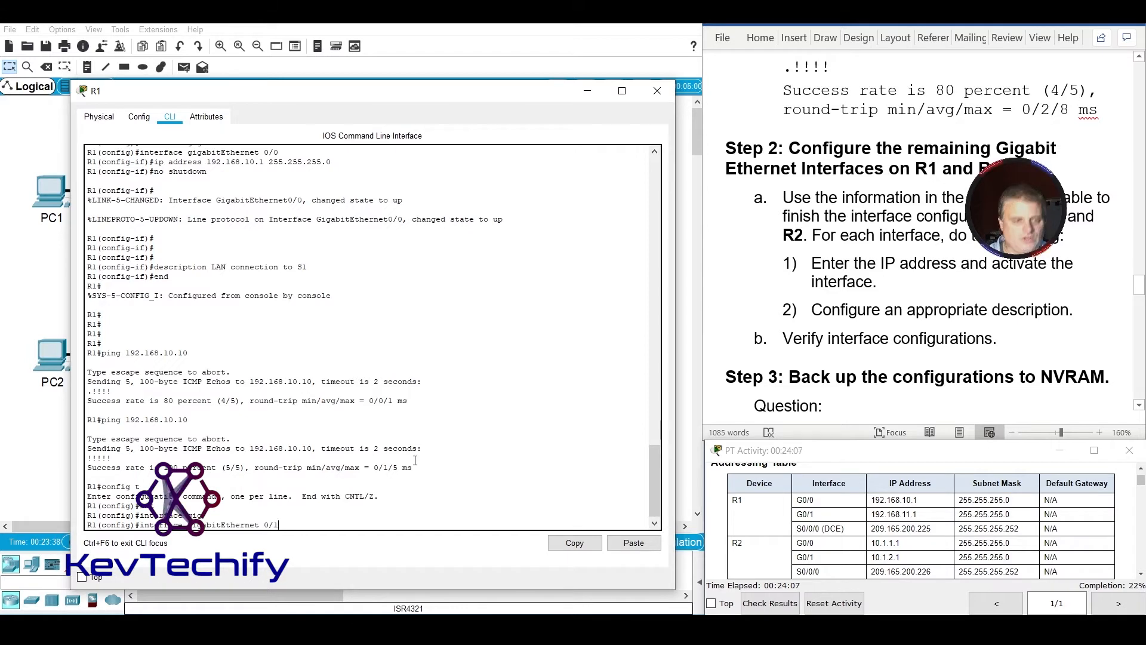
key(Return)
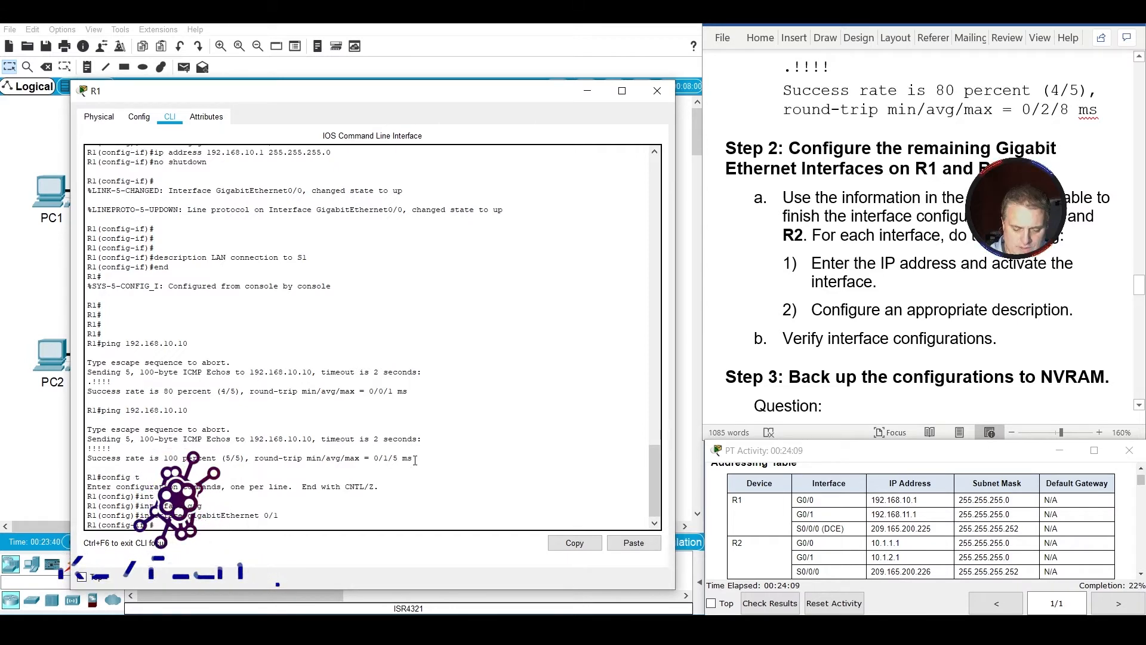
Assign IP address 192.168.11.1 with mask 255.255.255.0 to R1's GigabitEthernet 0/1 and activate the interface with no shutdown.
text(ip address)
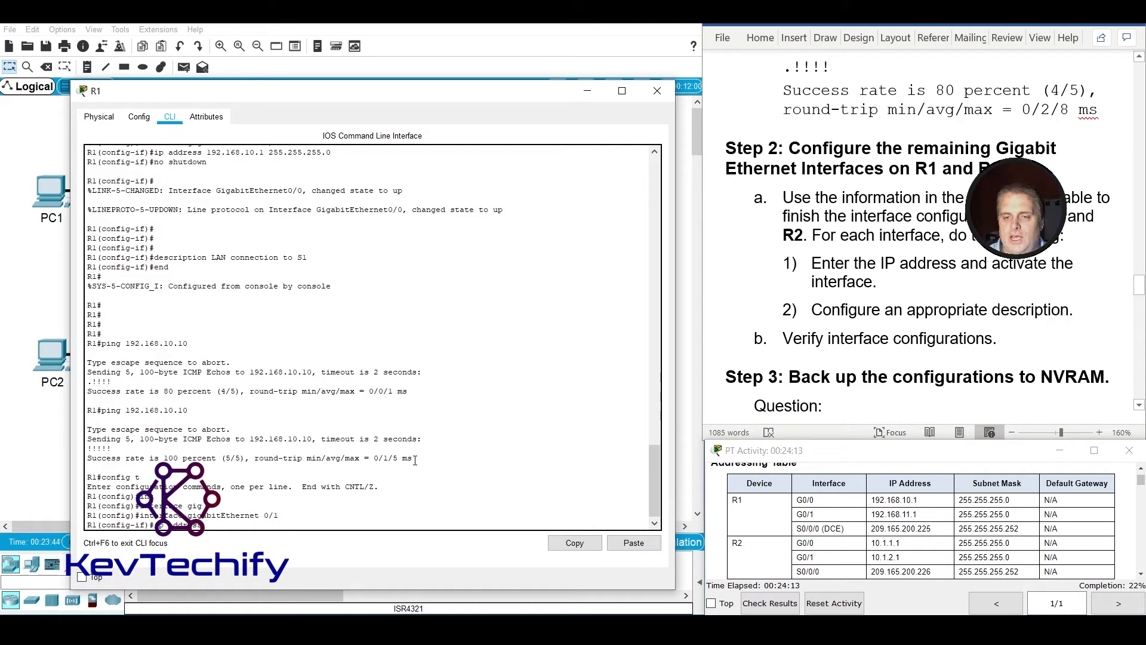
text( 192)
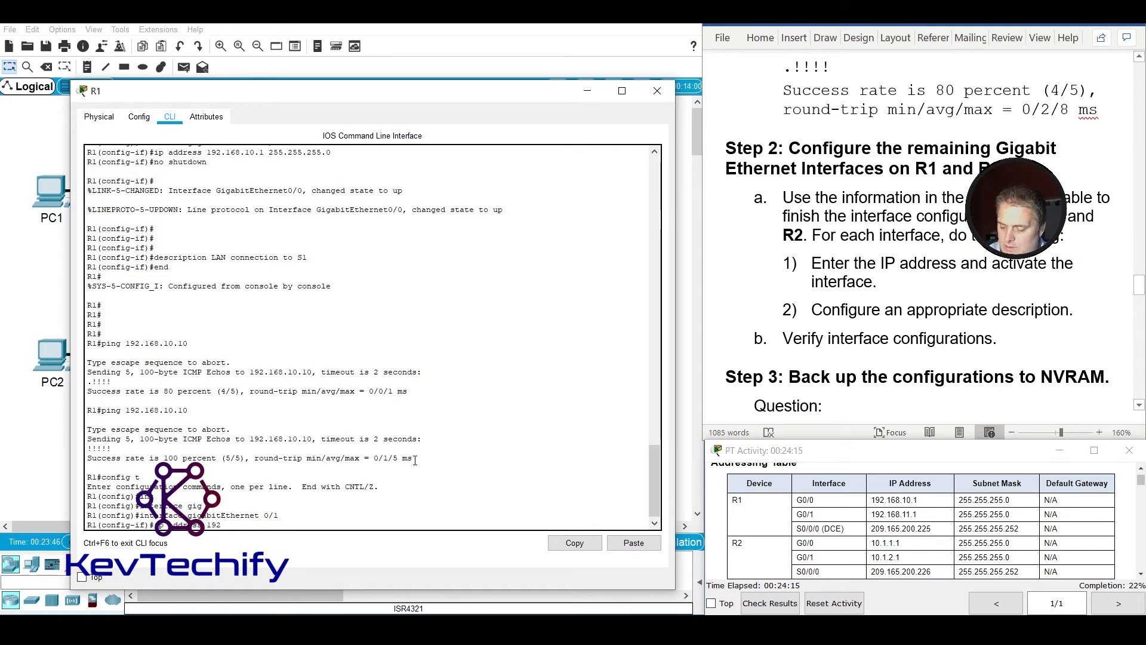
text(.168.11.)
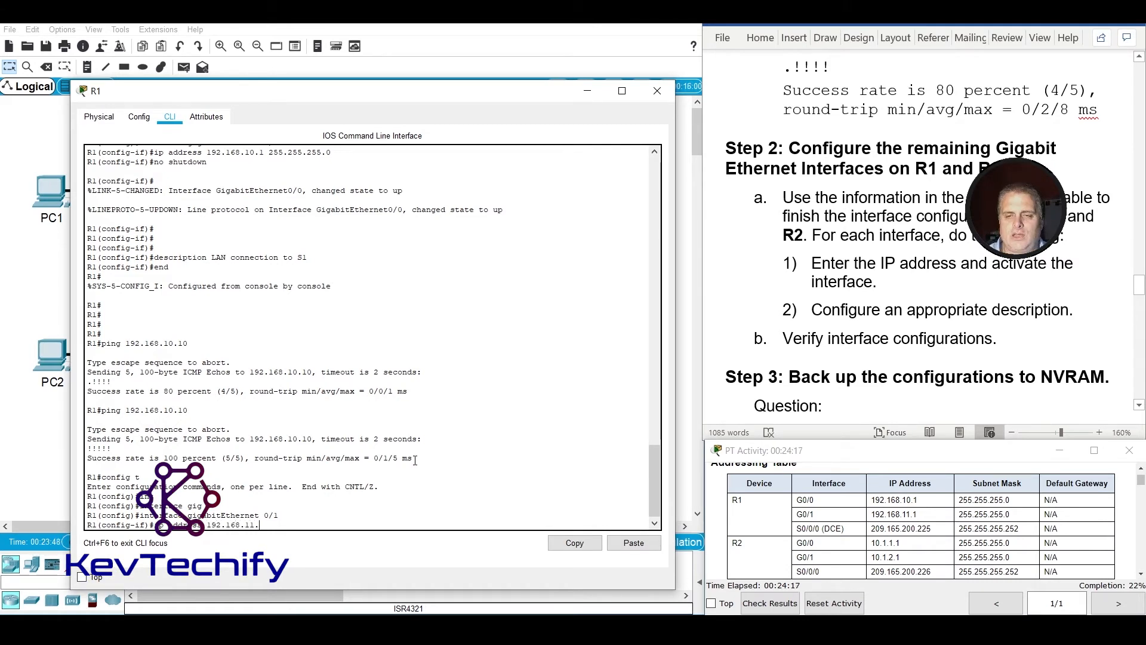
text(1 255.)
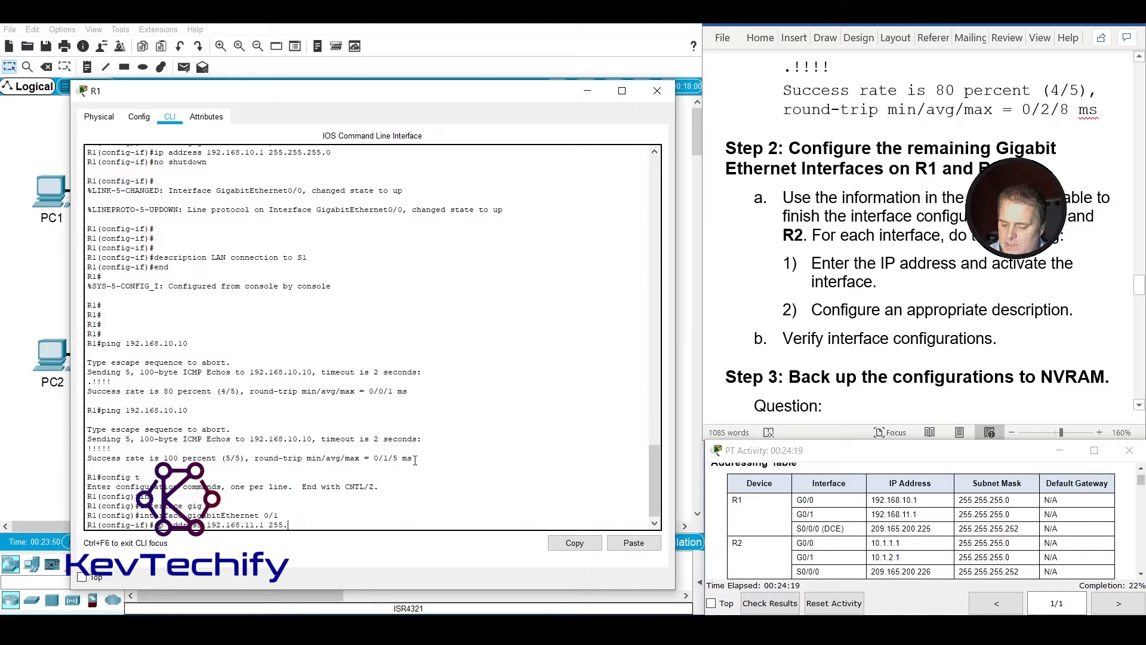
text(255.255.)
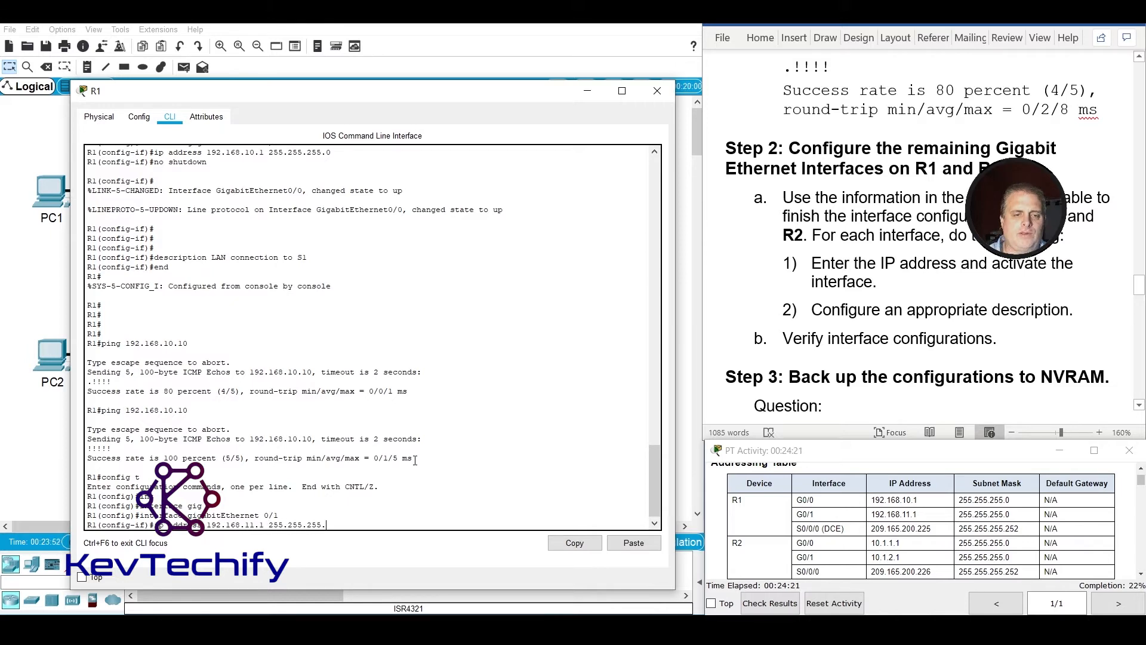
text(0)
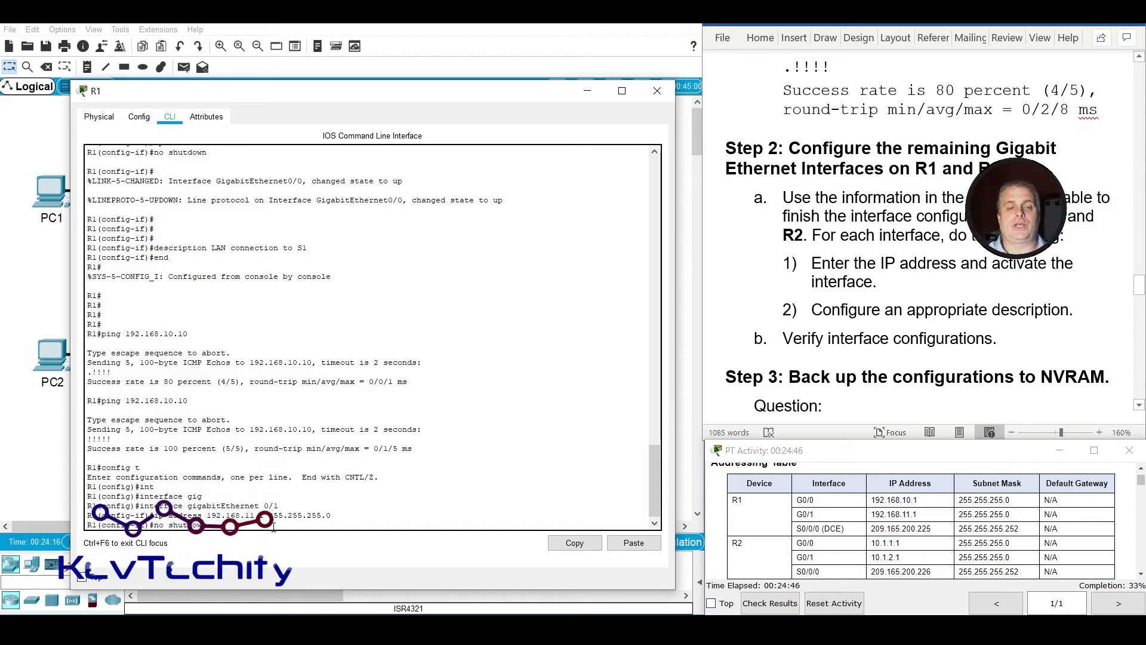
key(Return)
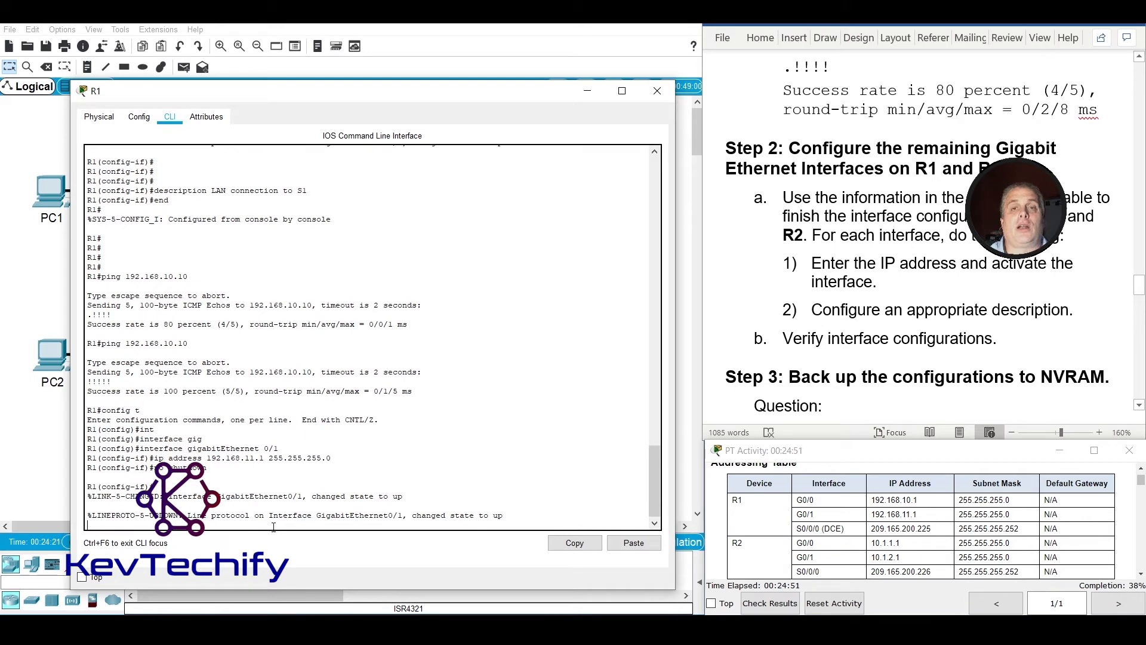
Leave interface configuration mode on R1 with the end command and close the router's window.
key(Return)
key(Return)
key(Return)
key(Return)
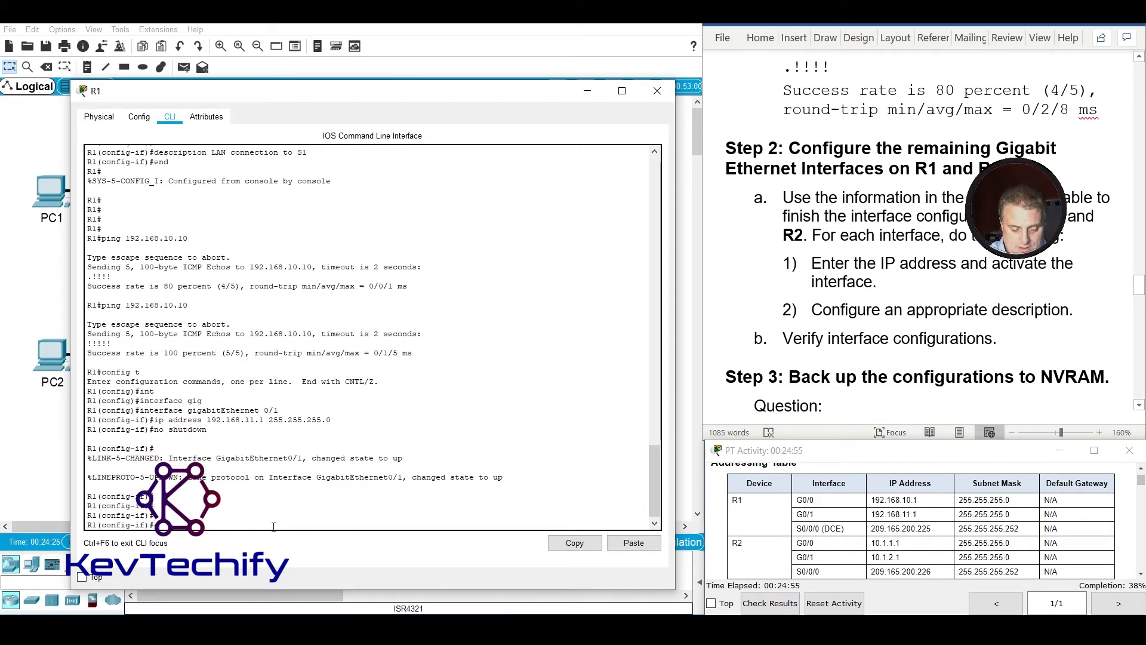
text(end)
key(Return)
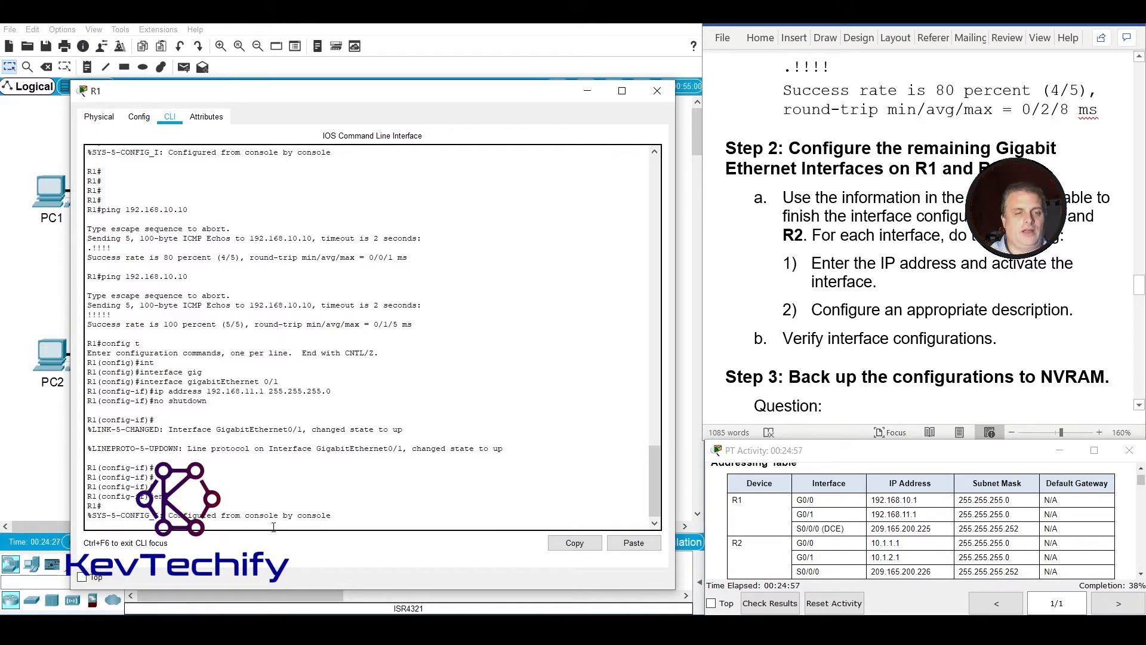
key(Return)
key(Return)
key(Return)
key(Return)
key(Return)
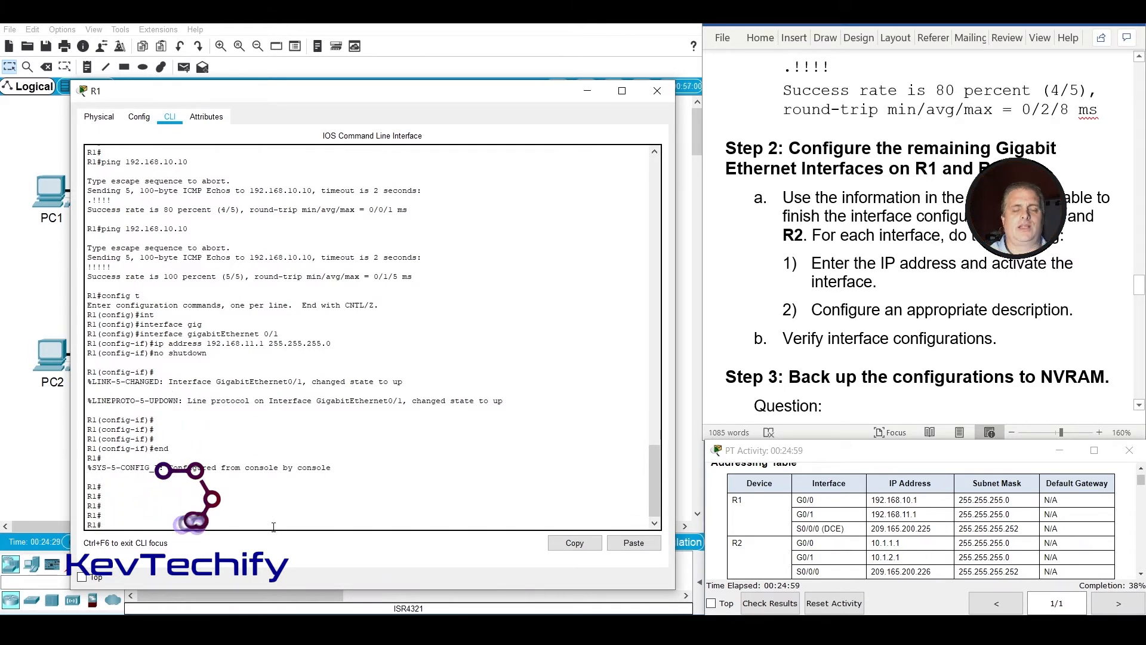
click(657, 91)
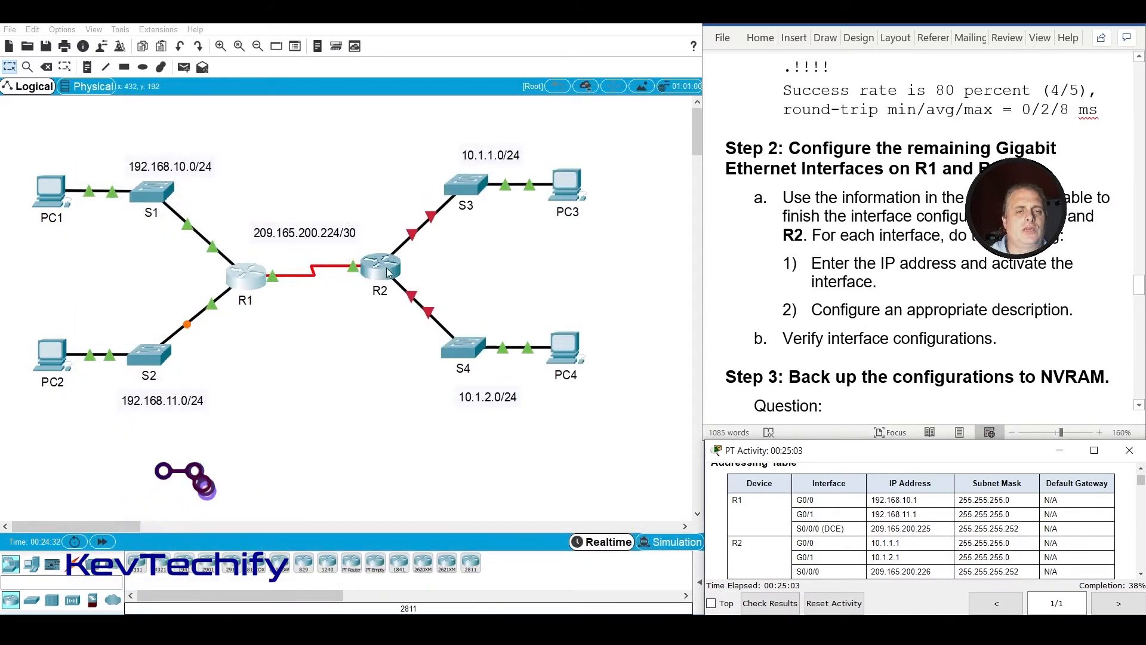
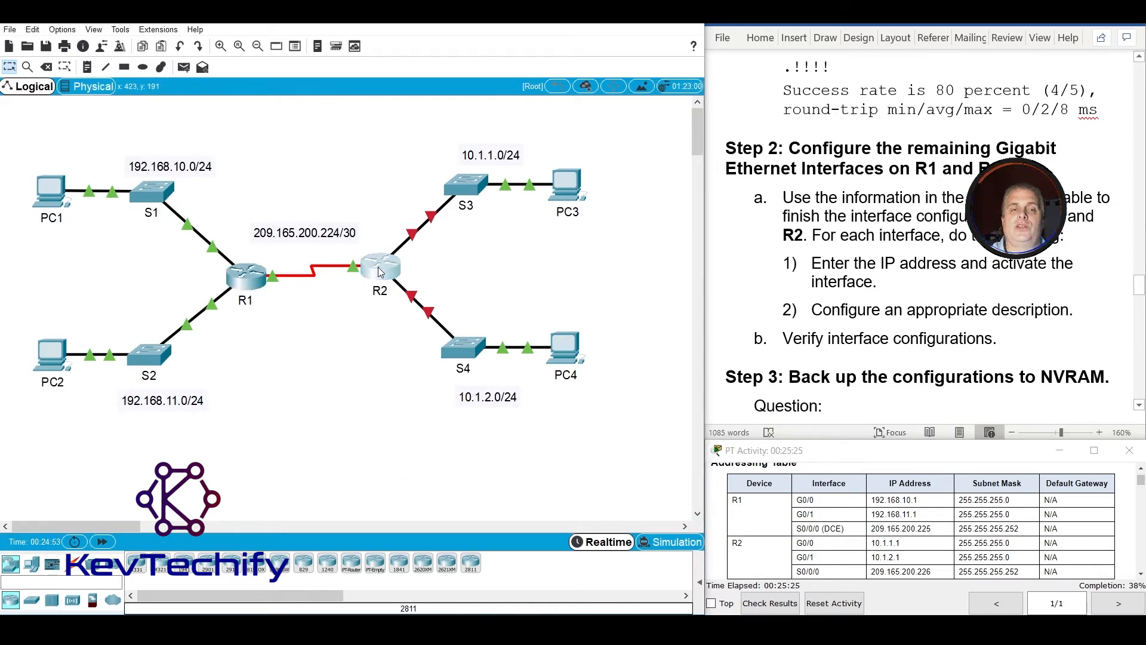
Open R2's command line interface and enlarge its window over the topology.
double_click(378, 267)
drag(587, 115, 298, 94)
click(198, 111)
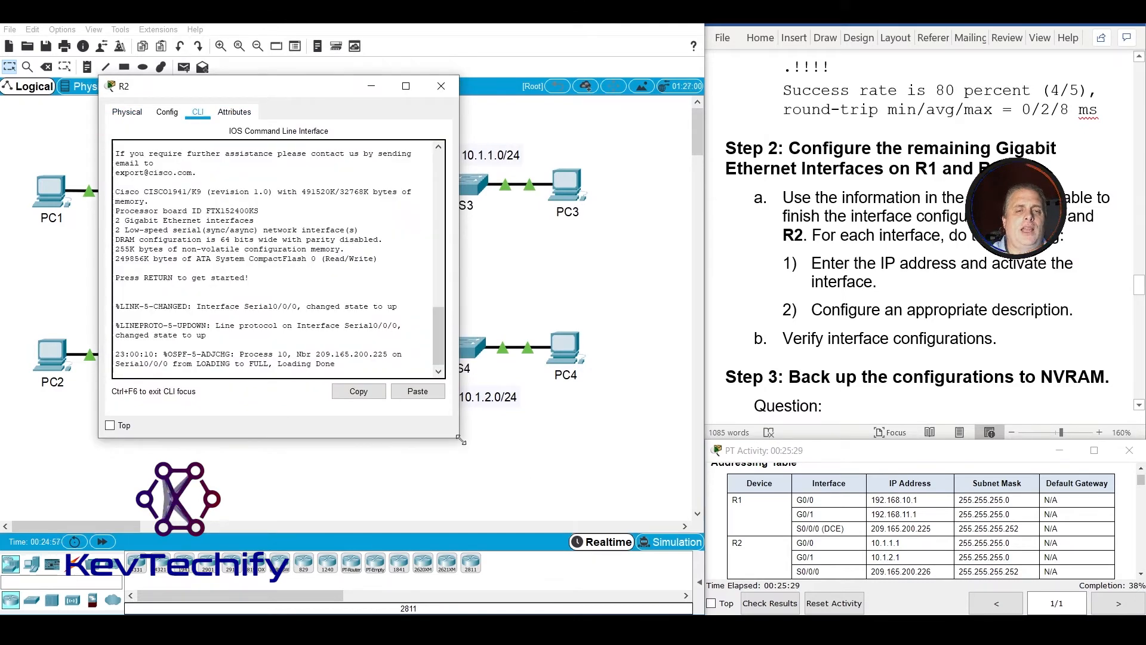
drag(457, 437, 663, 566)
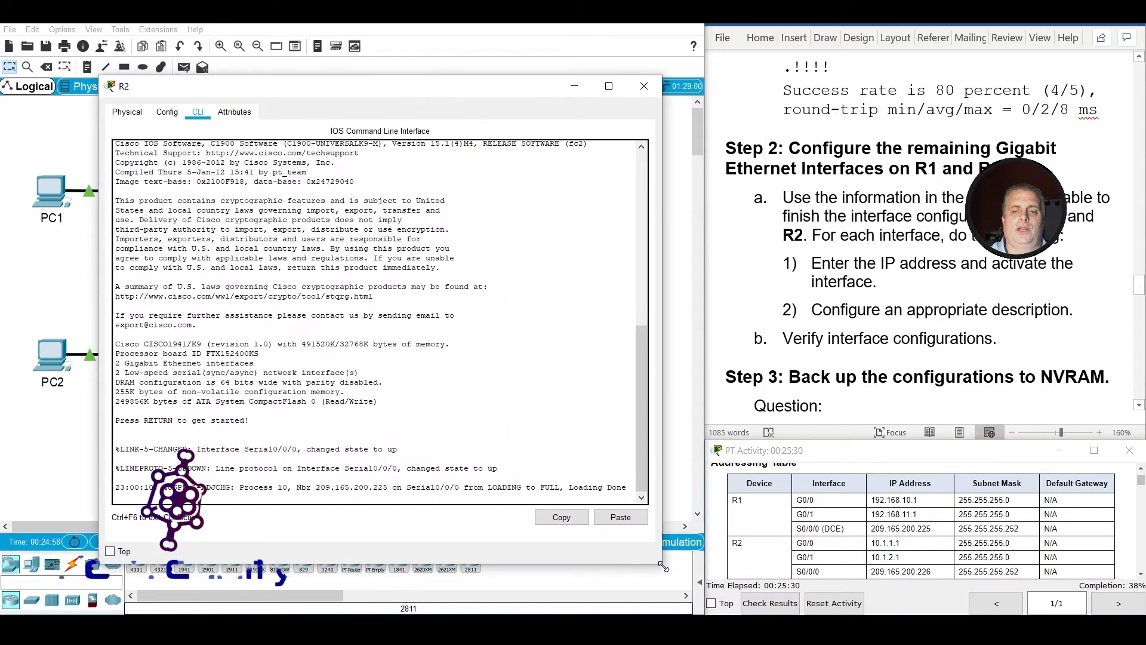
Log in to R2 with the user access password and enter privileged EXEC mode with the enable password.
click(525, 465)
key(Return)
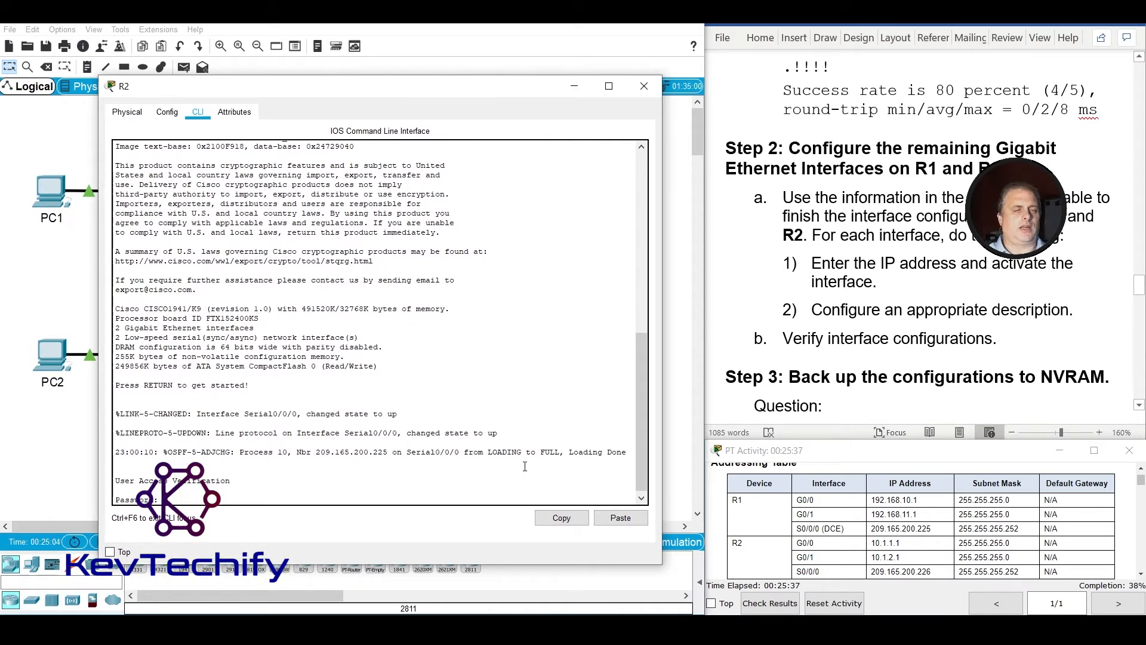
key(Return)
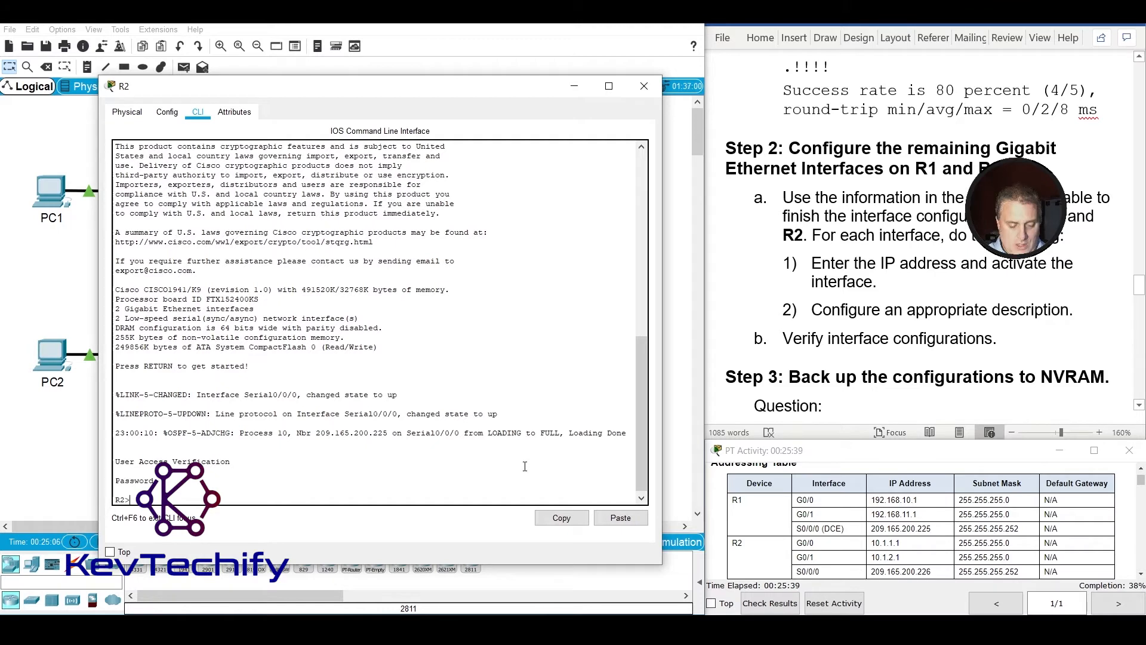
text(enab)
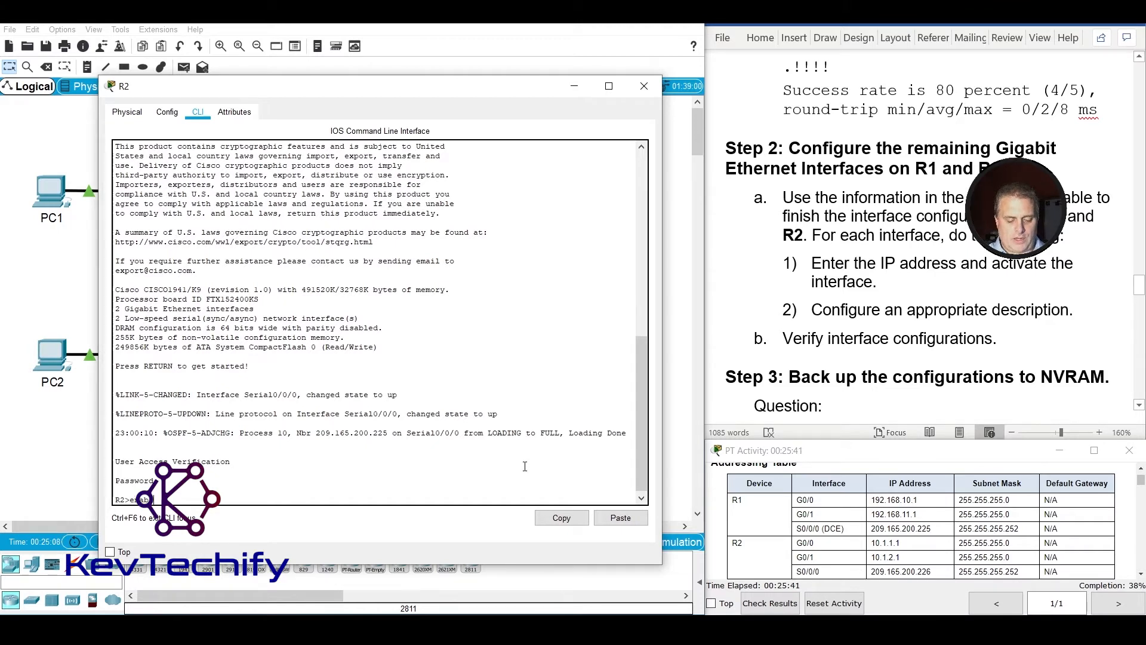
text(le)
key(Return)
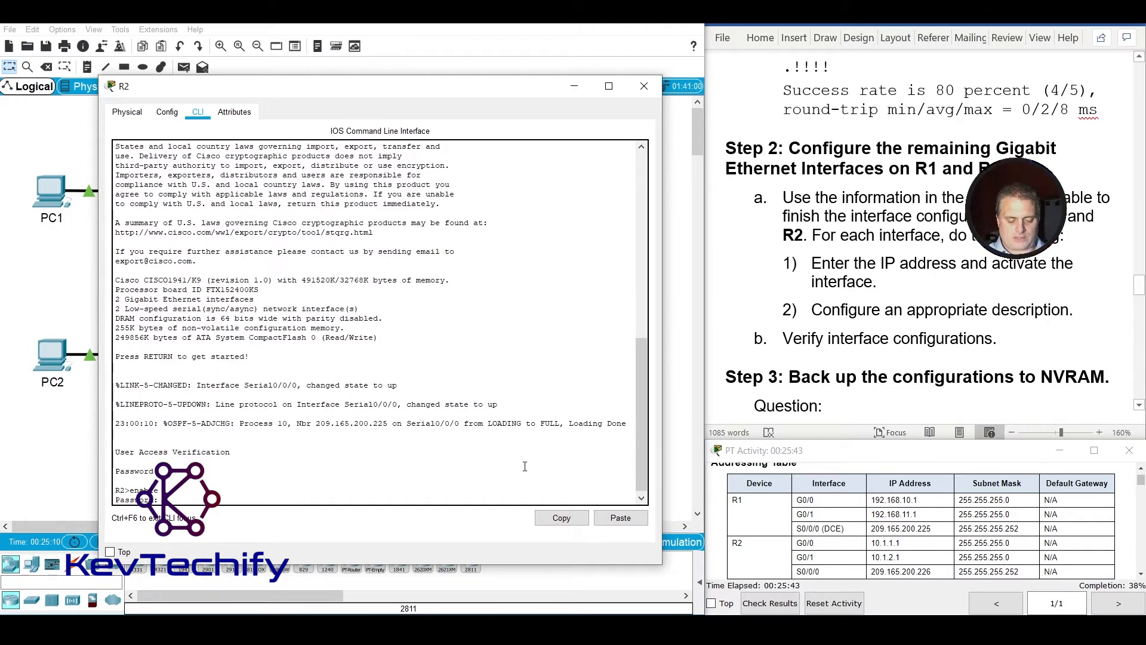
key(Return)
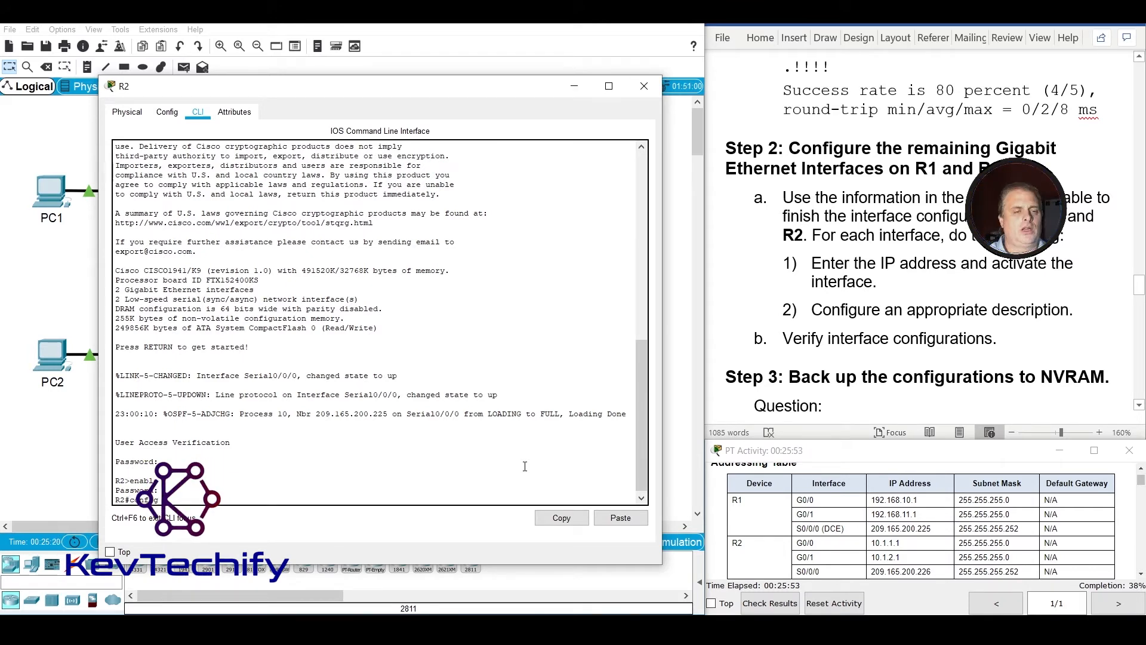
Enter global configuration mode on R2 with config t and open interface configuration mode for g0/0.
key(Return)
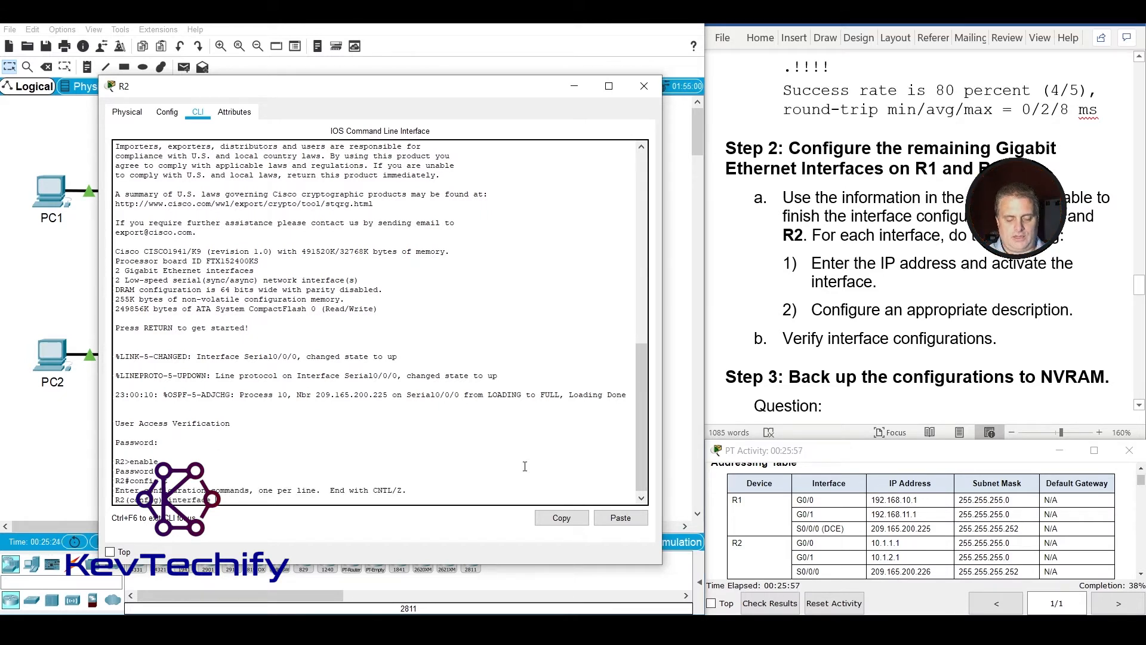
text(interface g)
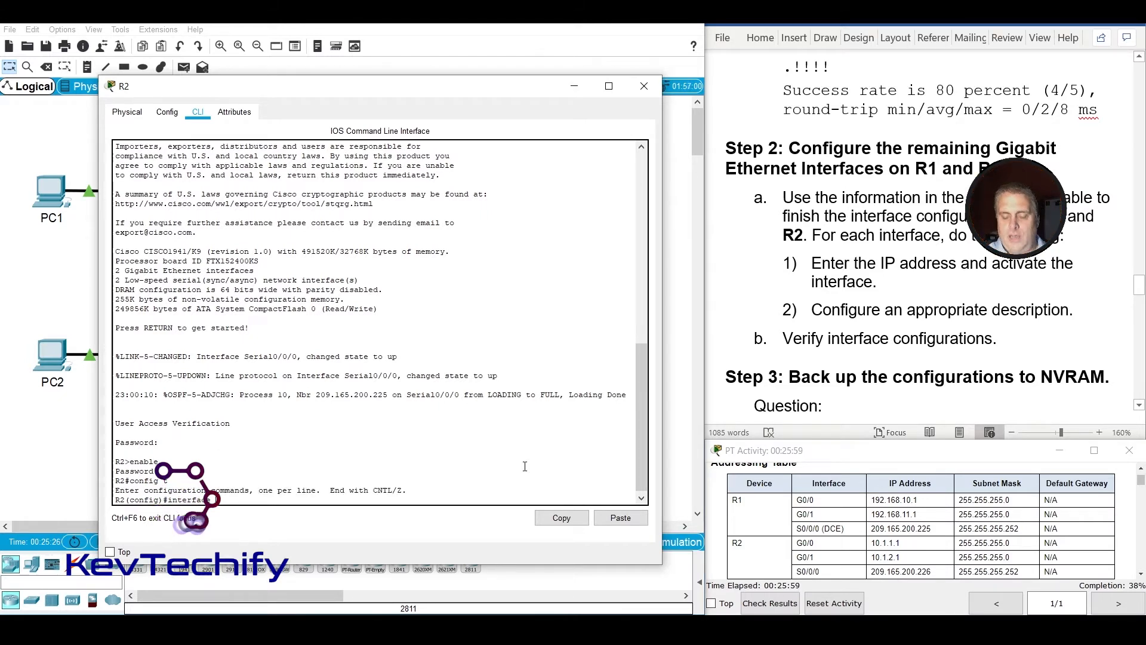
text(0/)
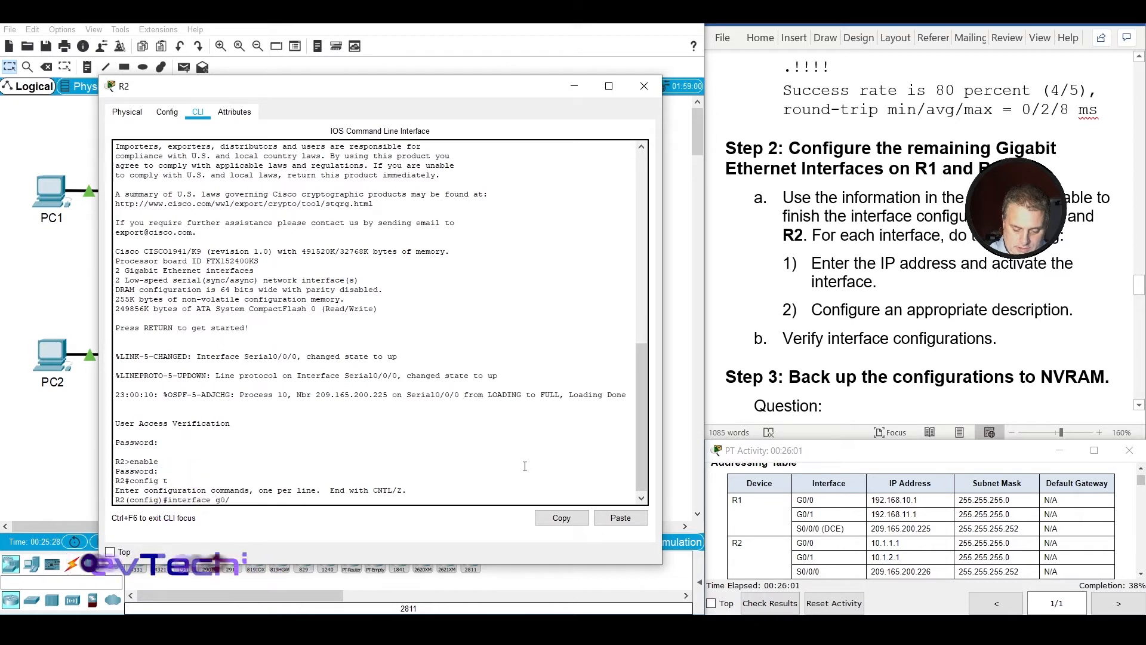
text(0)
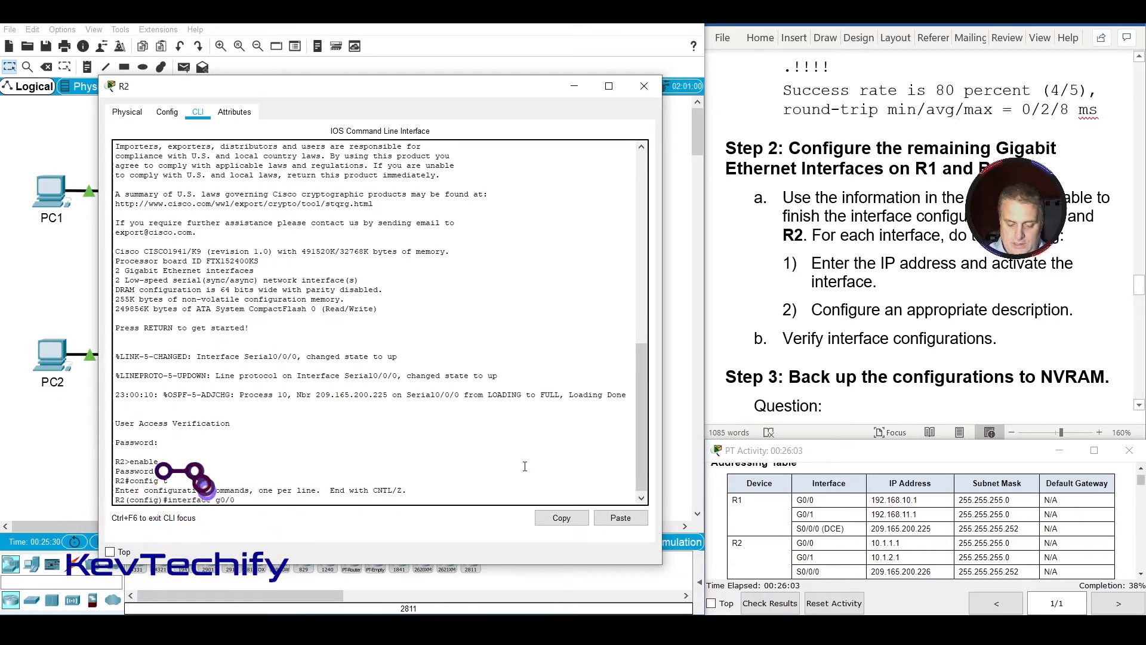
key(Return)
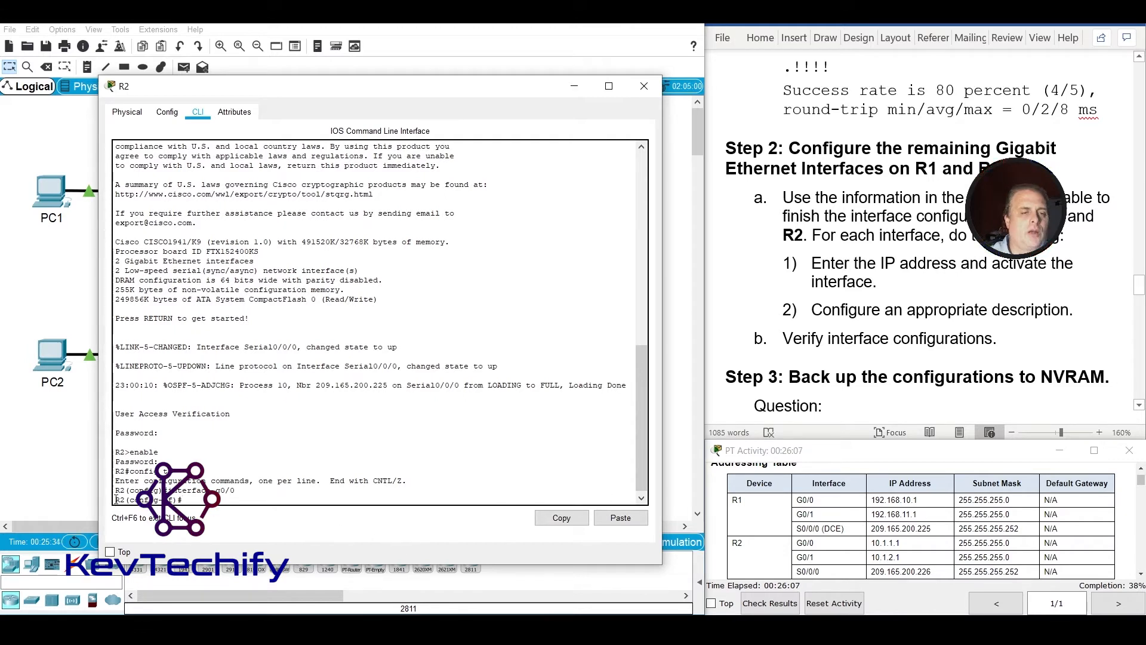
Assign IP address 10.1.1.1 with mask 255.255.255.0 to R2's g0/0 interface, as listed in the Addressing Table.
click(191, 499)
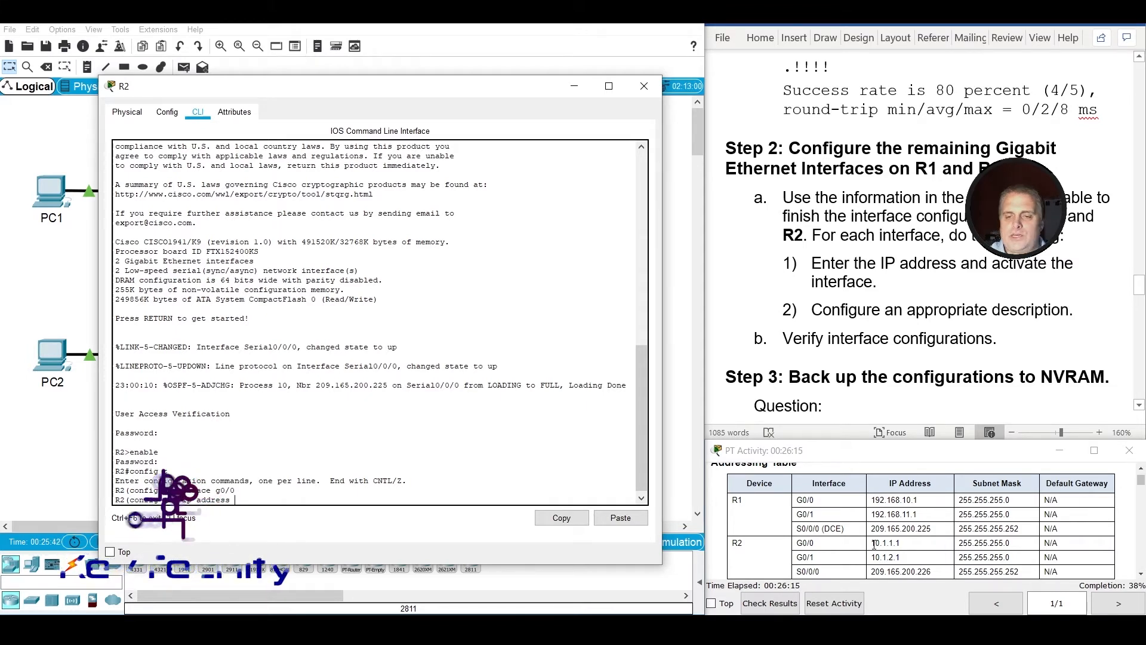
drag(871, 543, 916, 548)
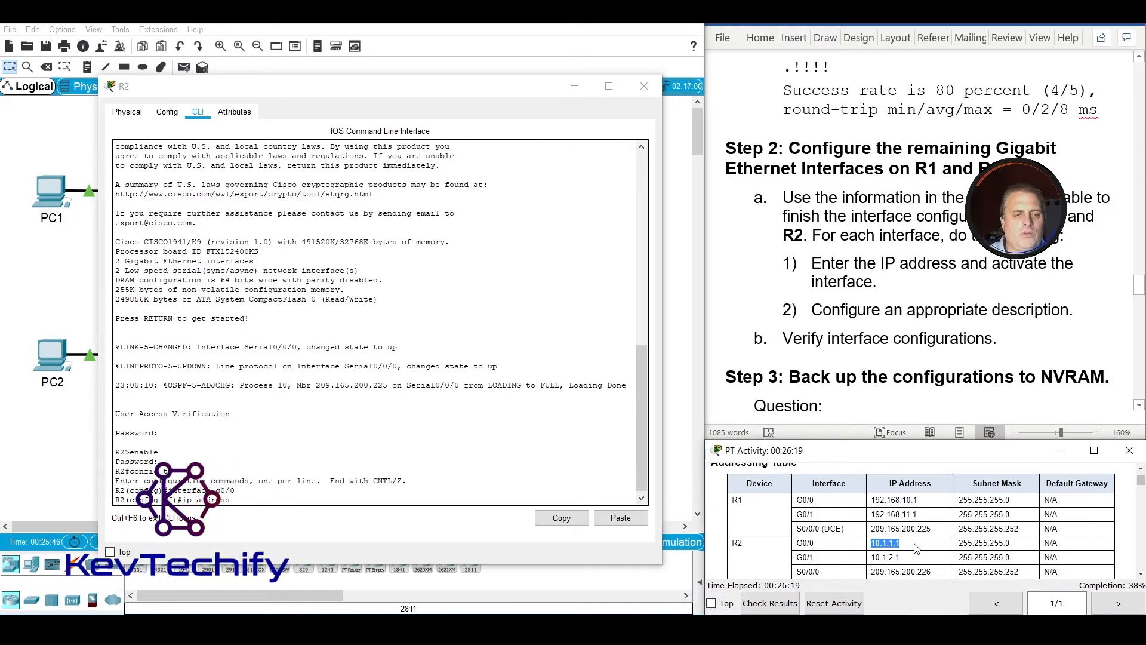
click(387, 499)
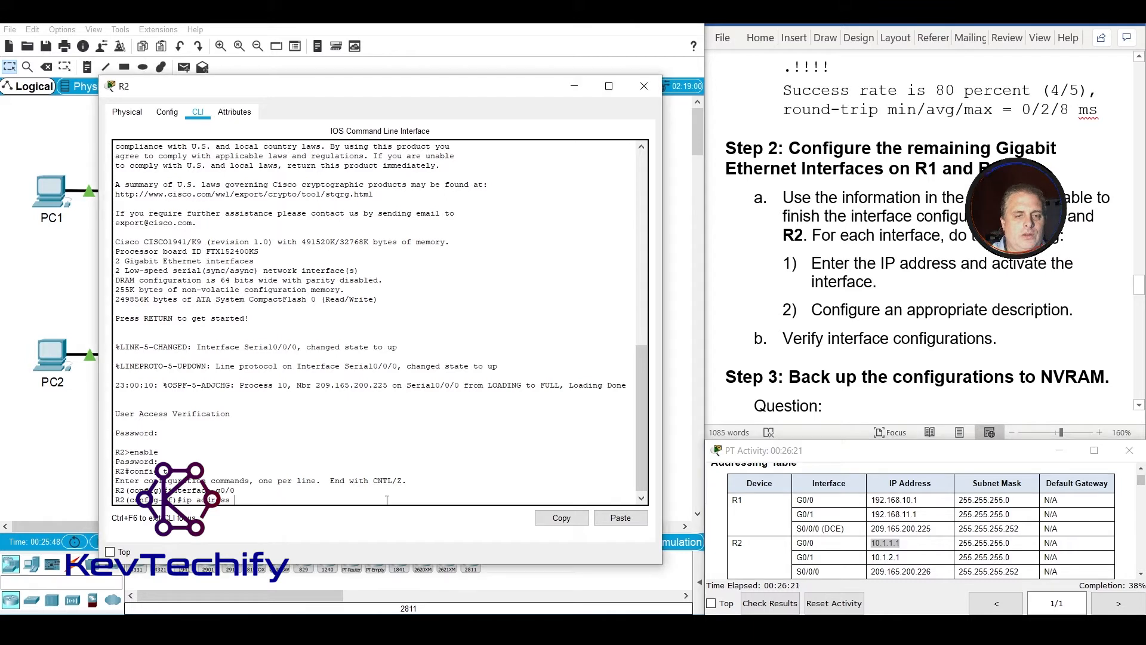
text(10.1.1)
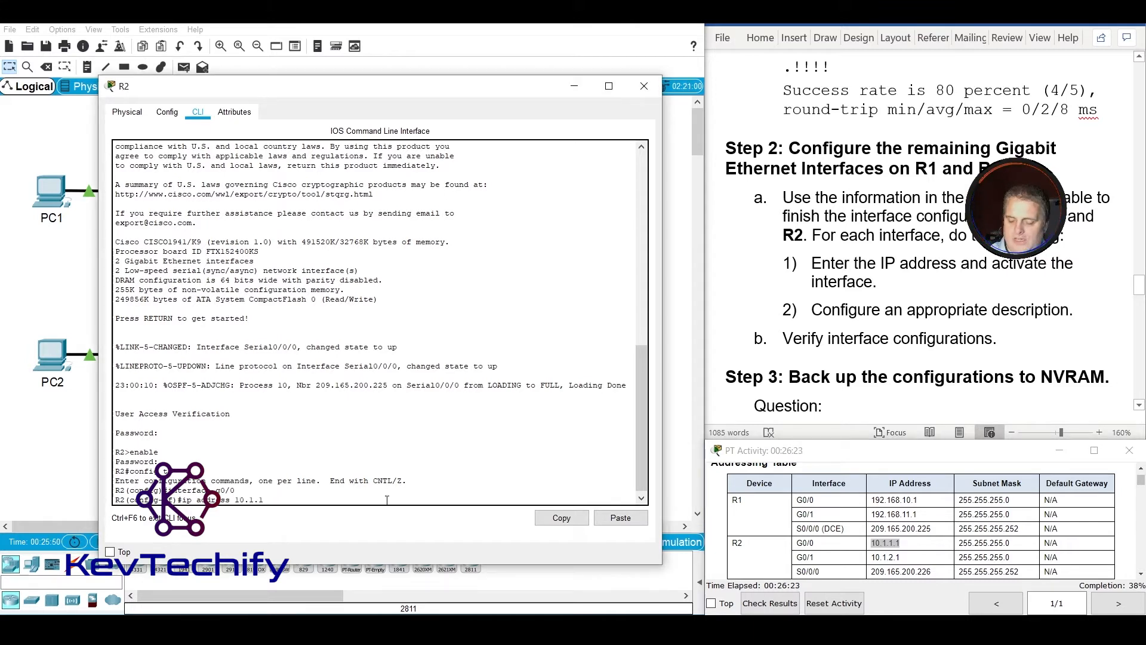
text(.1 25)
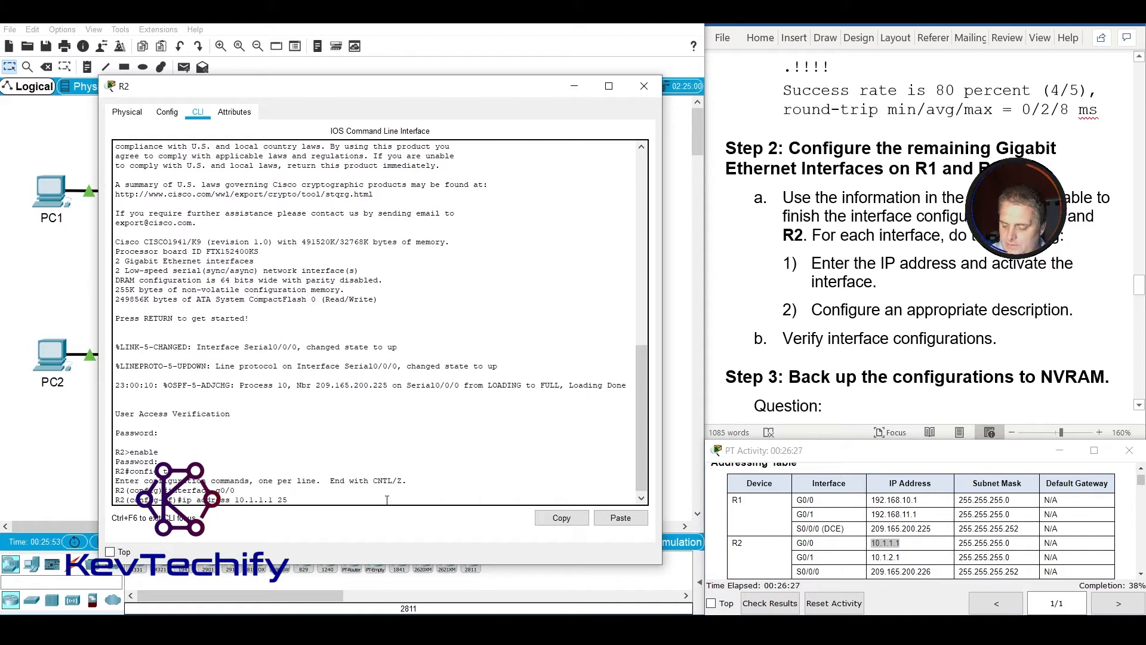
text(5.255.255.0)
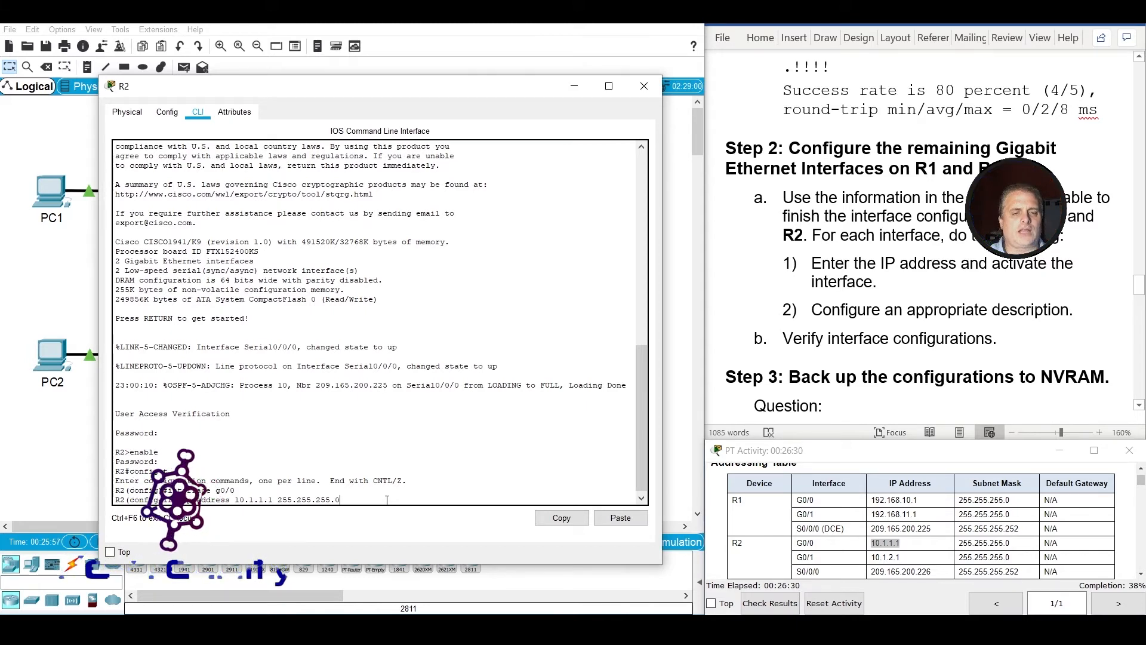
key(Return)
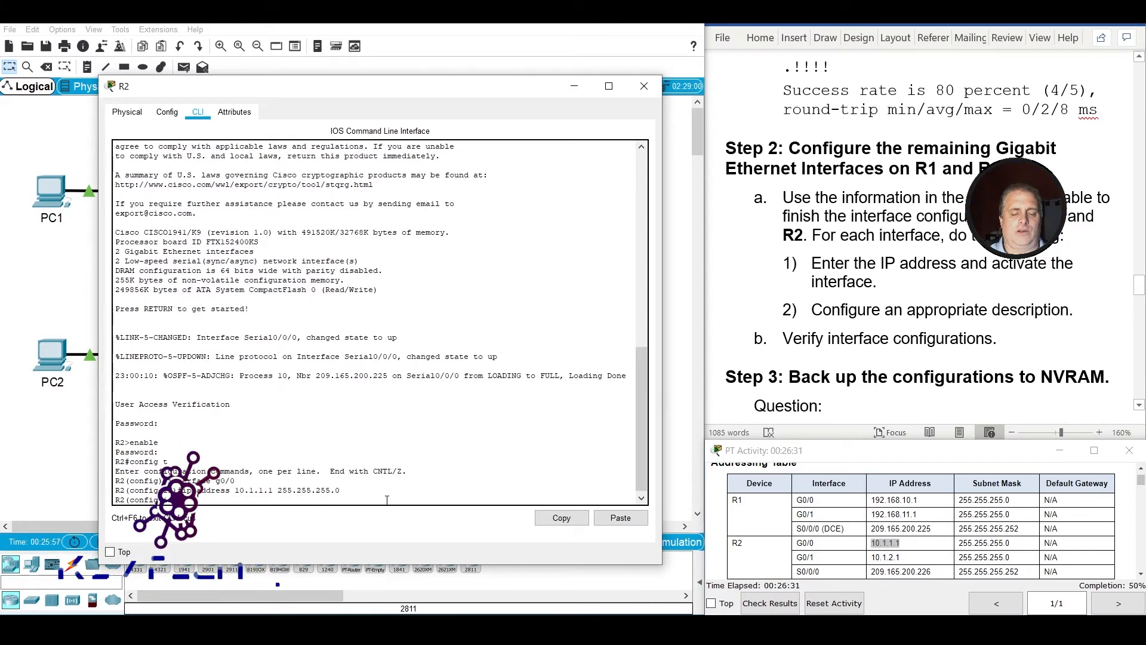
Activate R2's g0/0 interface with no shutdown.
text(no)
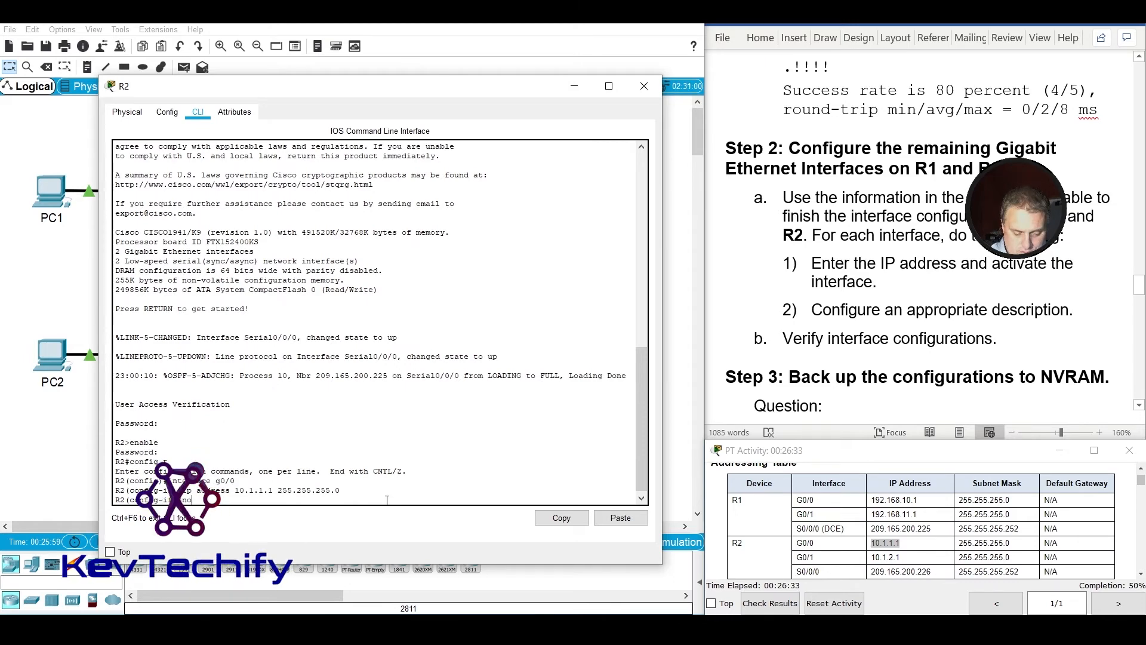
text( shut)
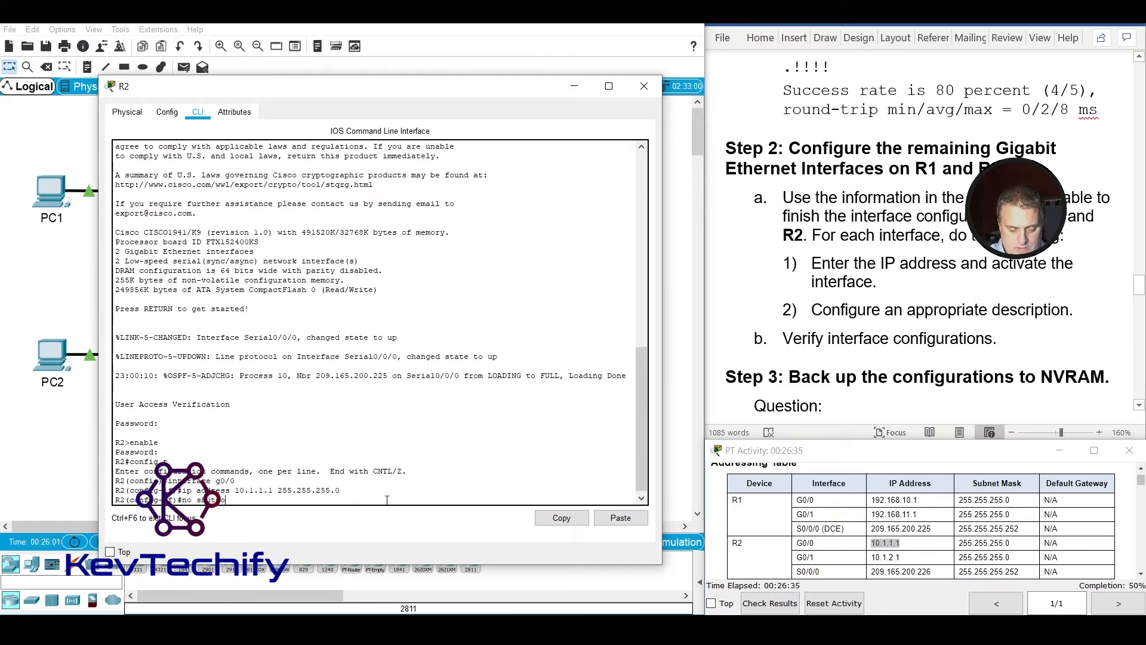
text(down)
key(Return)
key(Return)
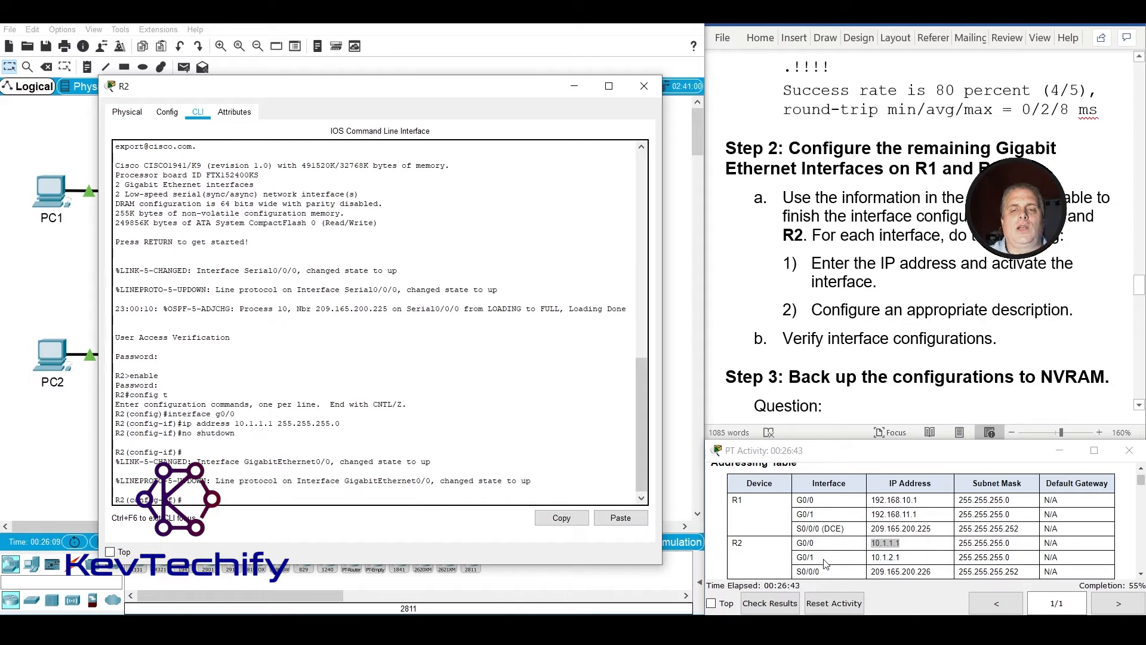
Switch directly to interface configuration mode for g0/1 on R2, the next interface in the Addressing Table.
drag(825, 564, 798, 560)
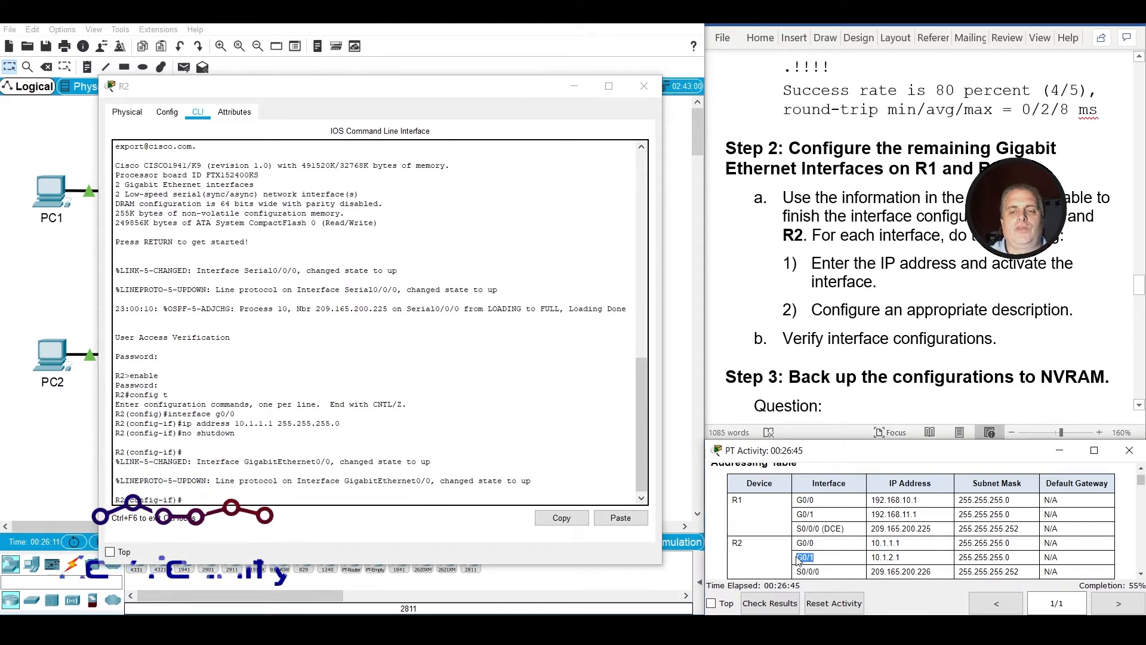
click(194, 495)
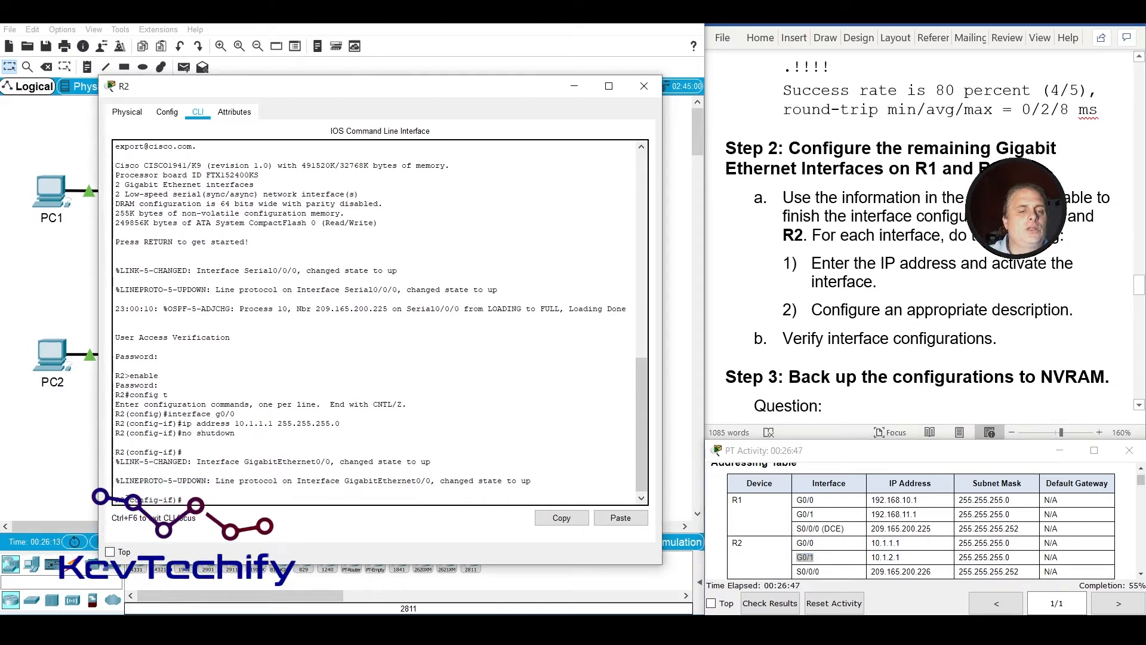
double_click(123, 500)
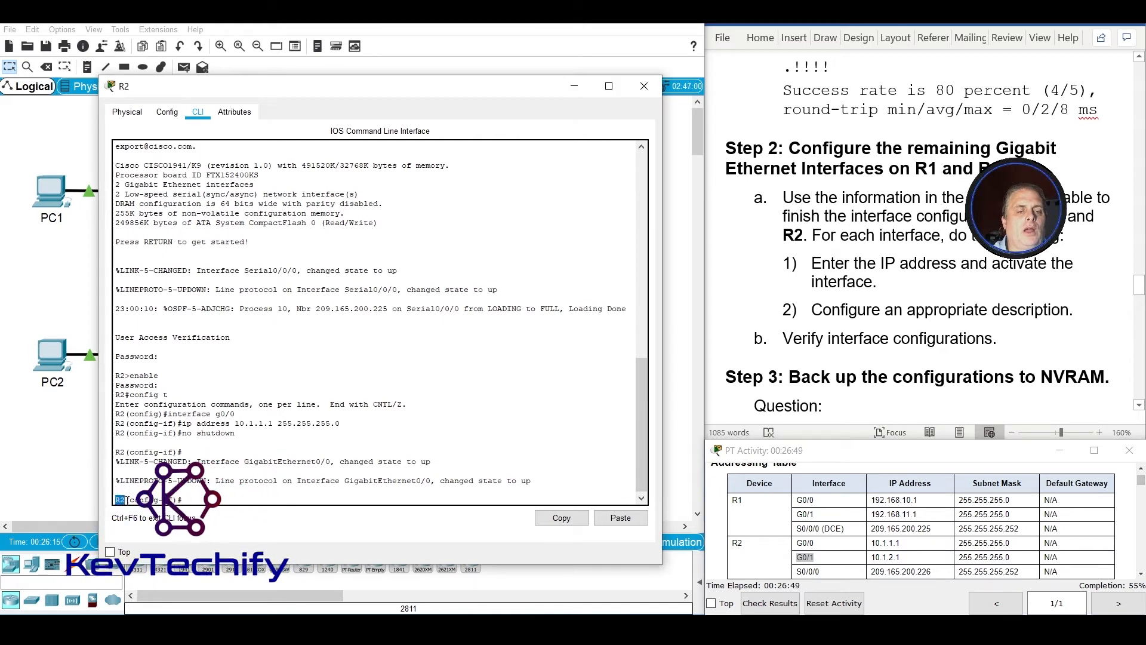
drag(129, 499, 173, 499)
click(230, 499)
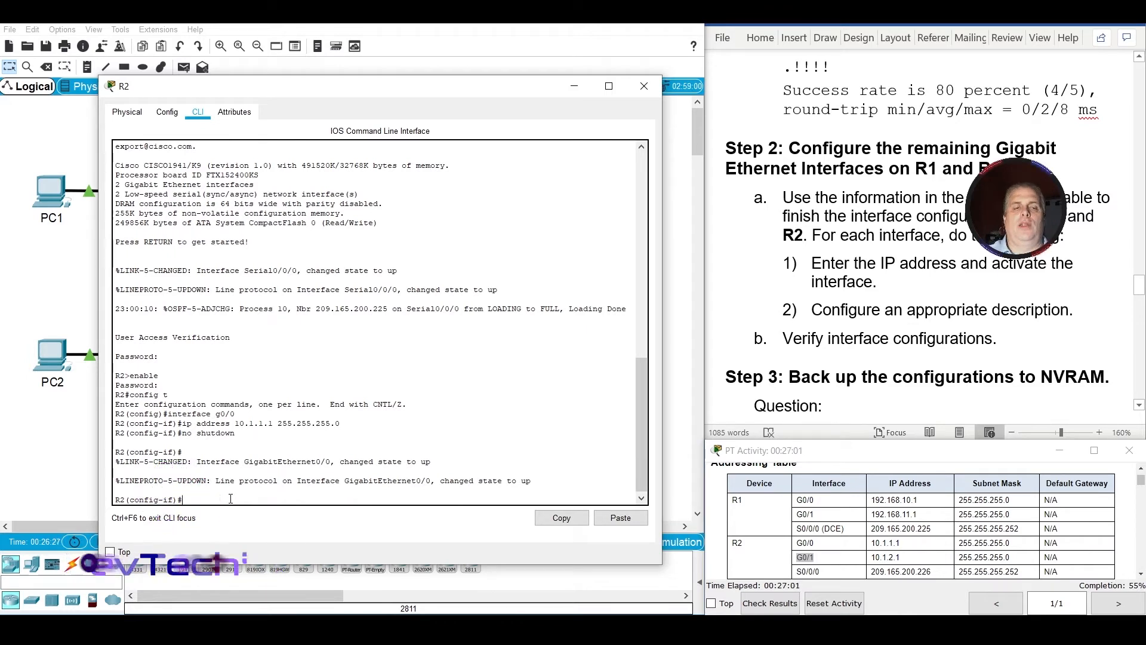
text(interface)
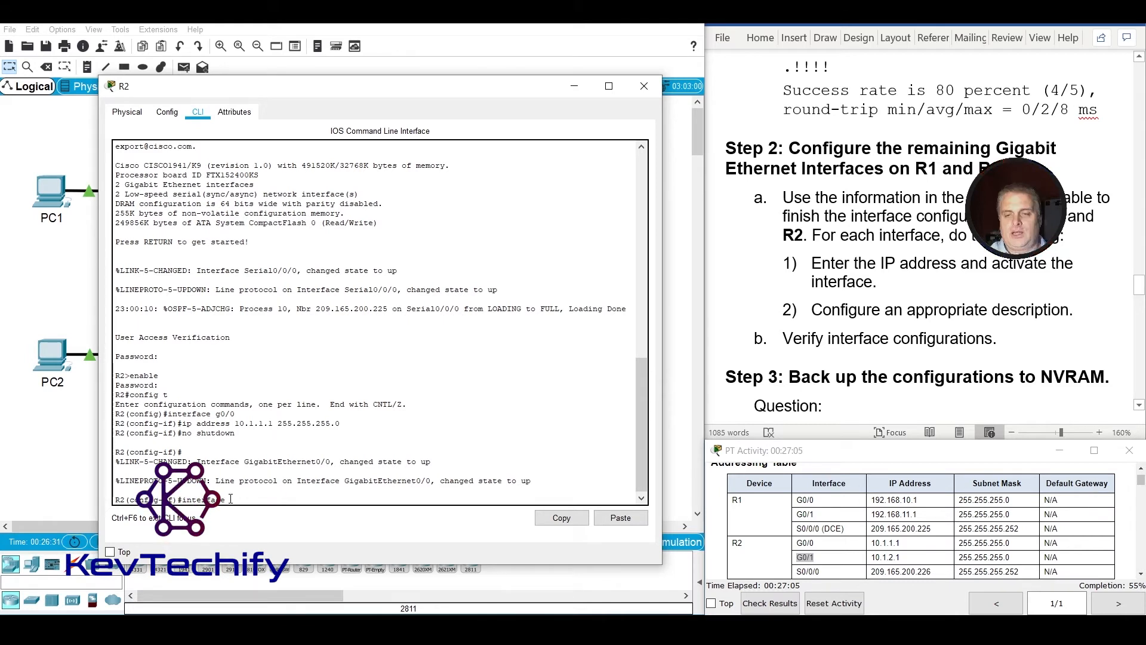
text( g0)
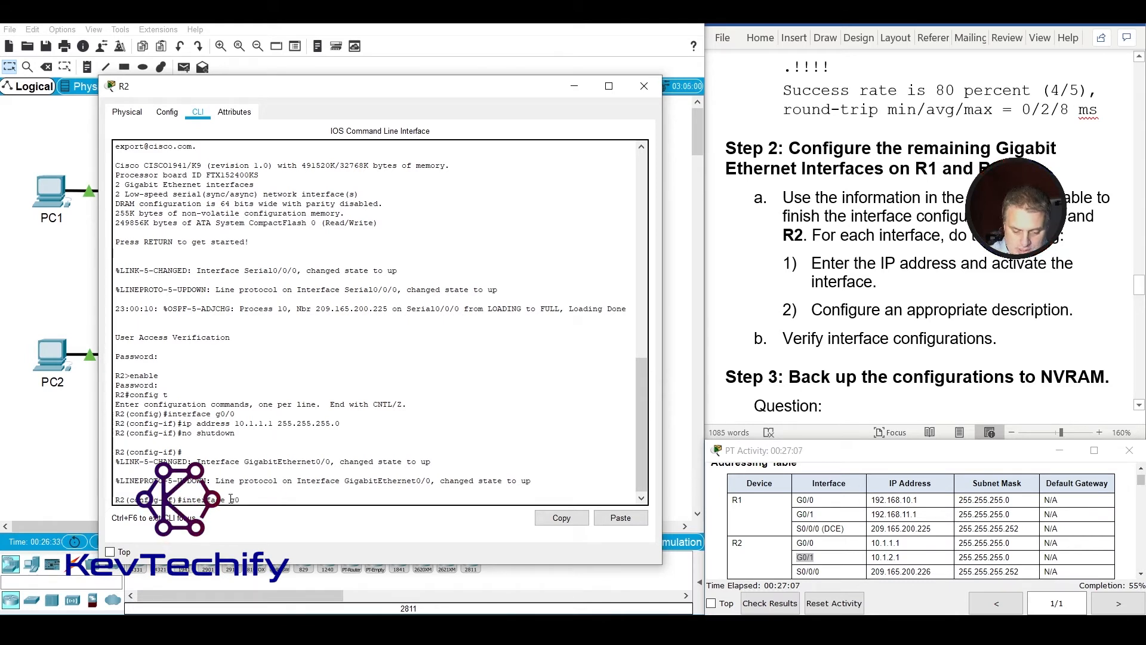
text(/1)
key(Return)
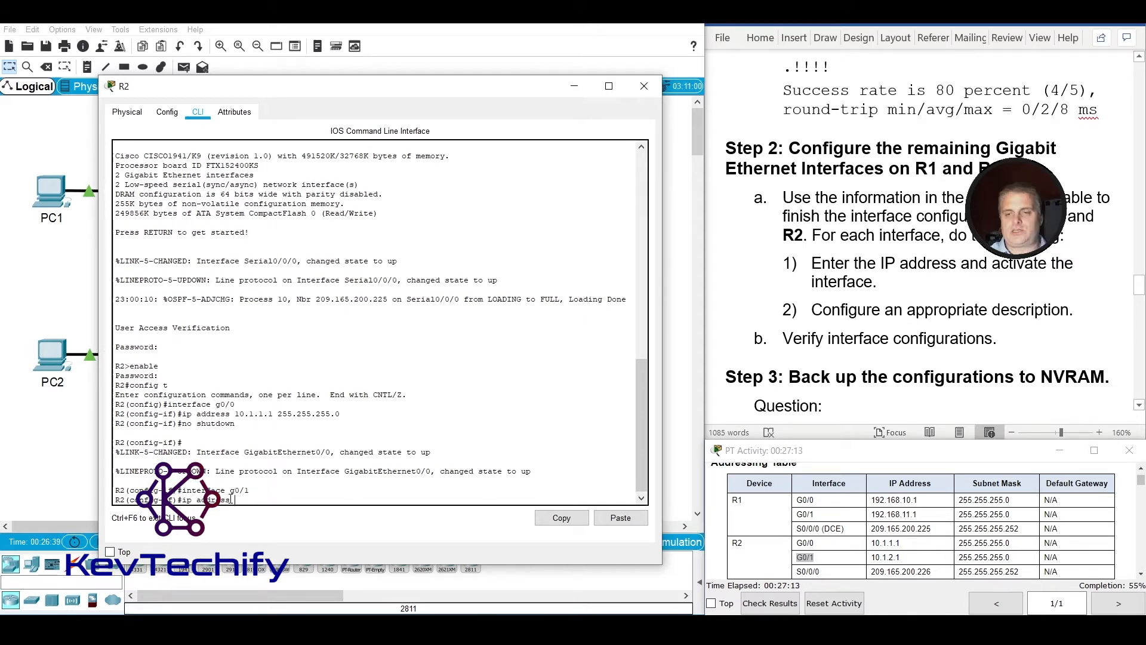
Assign IP address 10.1.2.1 with mask 255.255.255.0 to R2's g0/1 interface.
text(ip address 10.1)
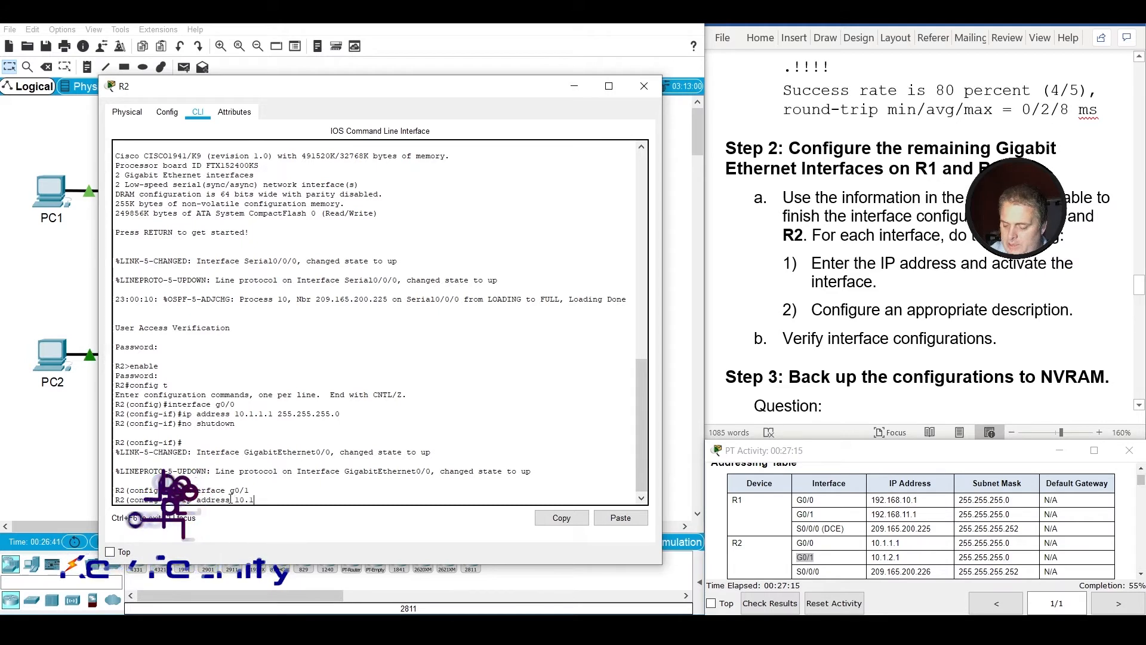
text(.2.1)
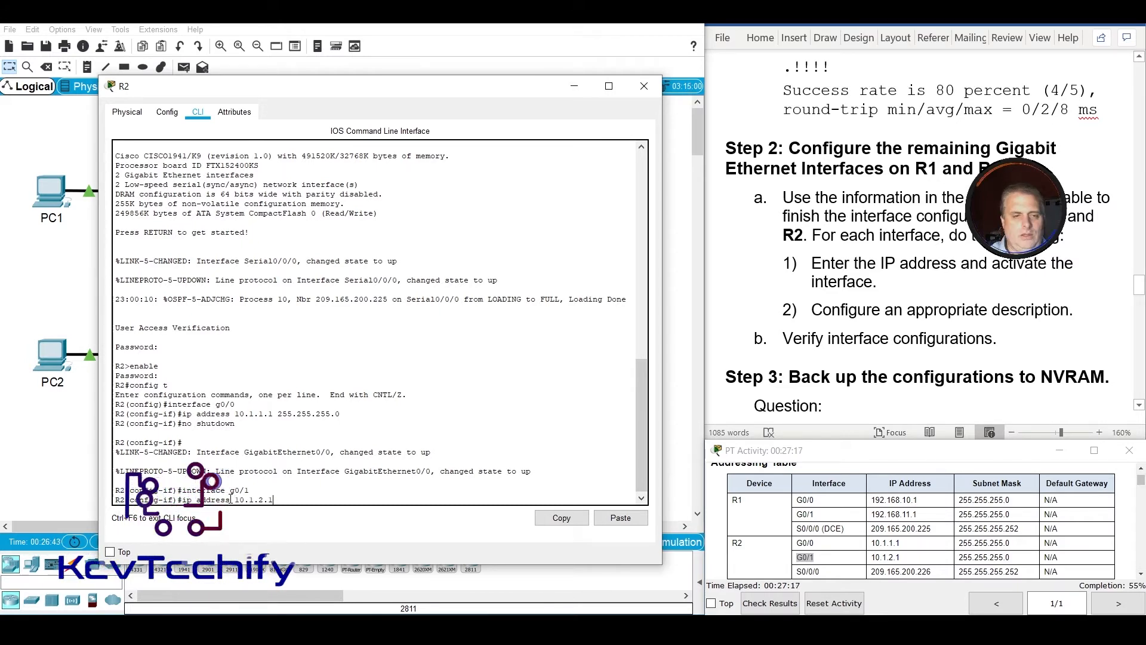
key(Return)
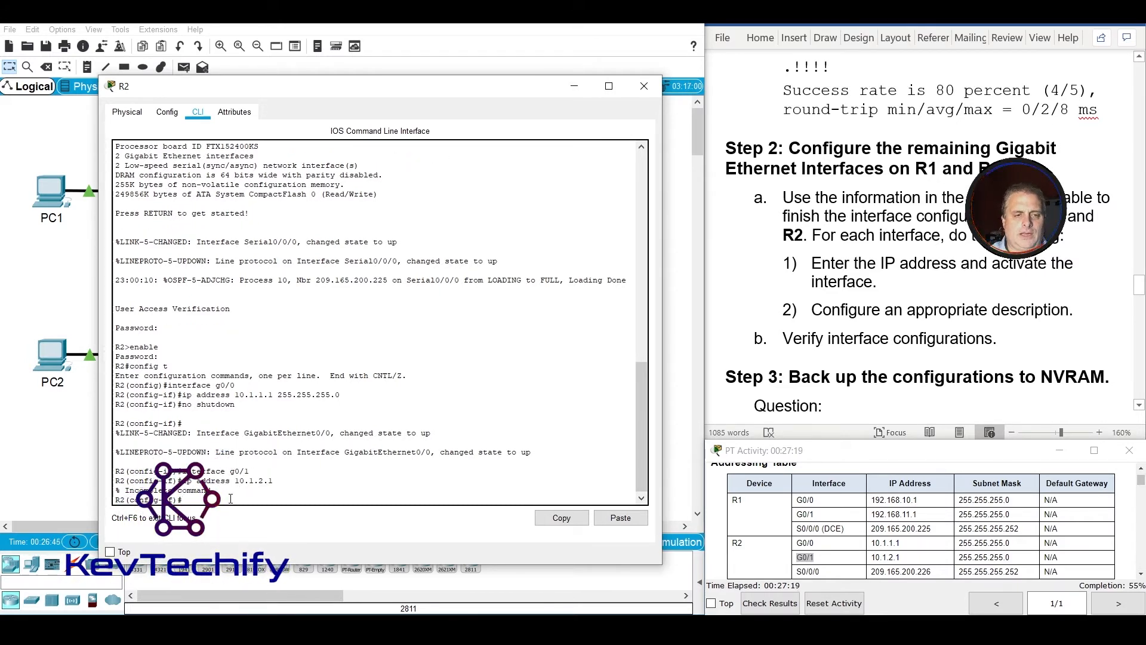
key(Up)
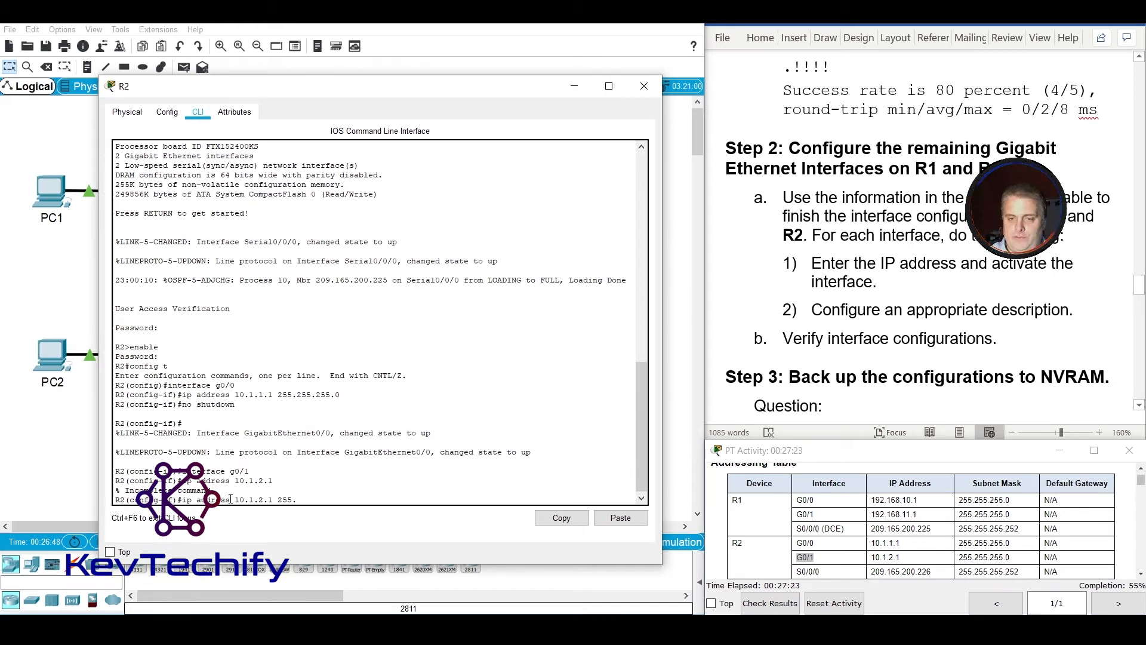
text(255.255.255)
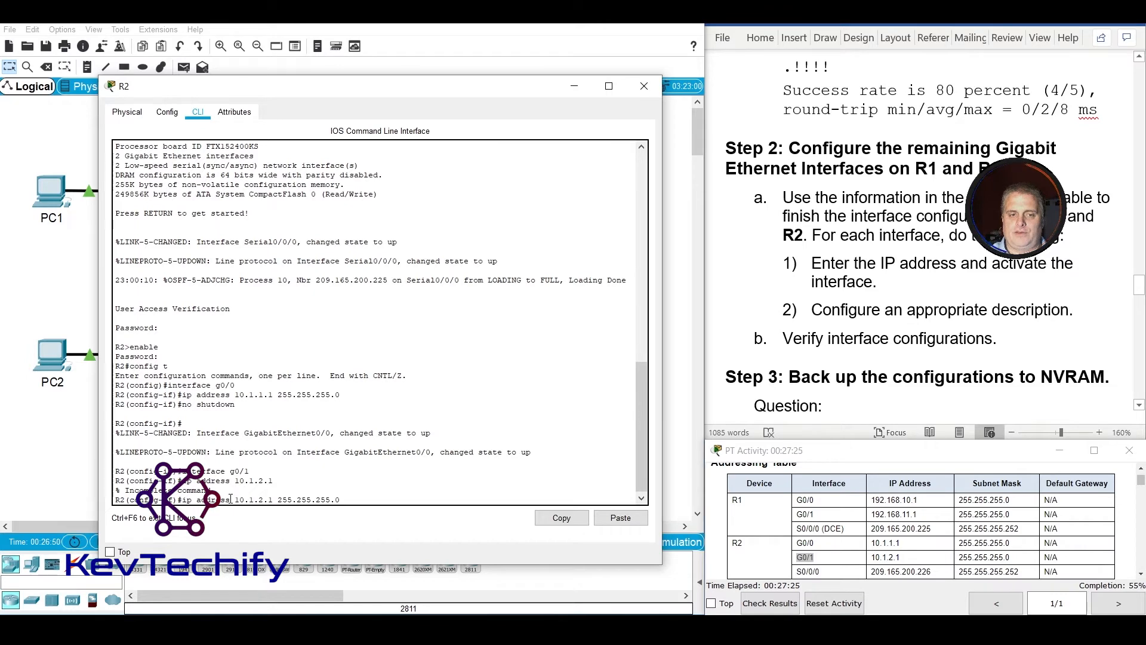
text(.0)
key(Return)
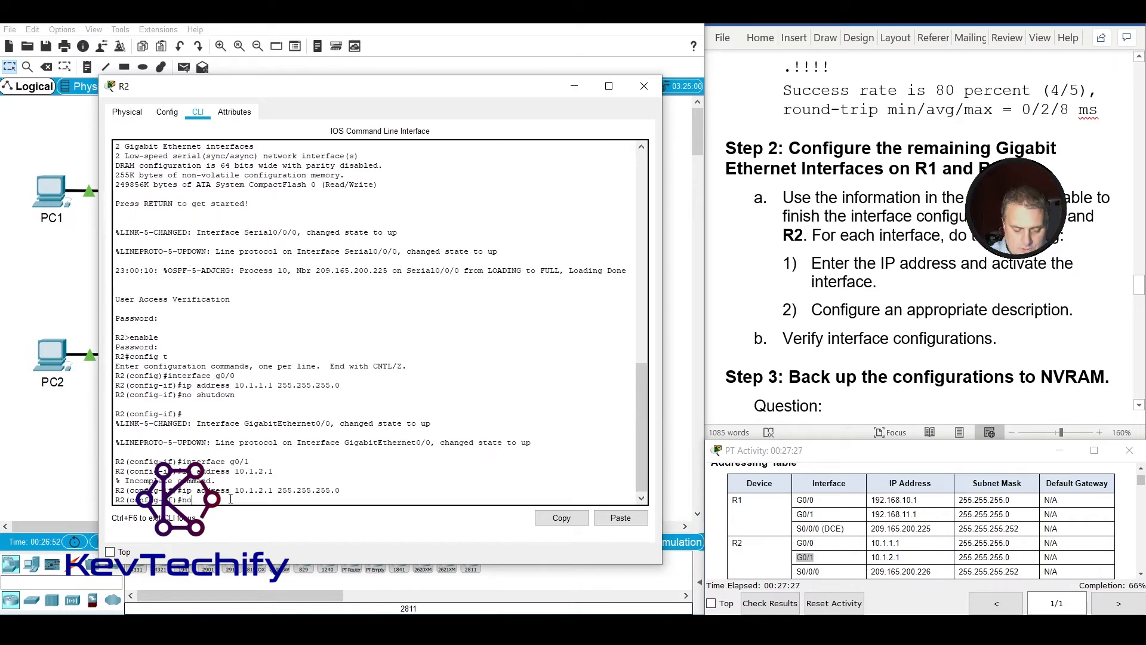
Activate R2's g0/1 interface with no shutdown.
text(no shutdow)
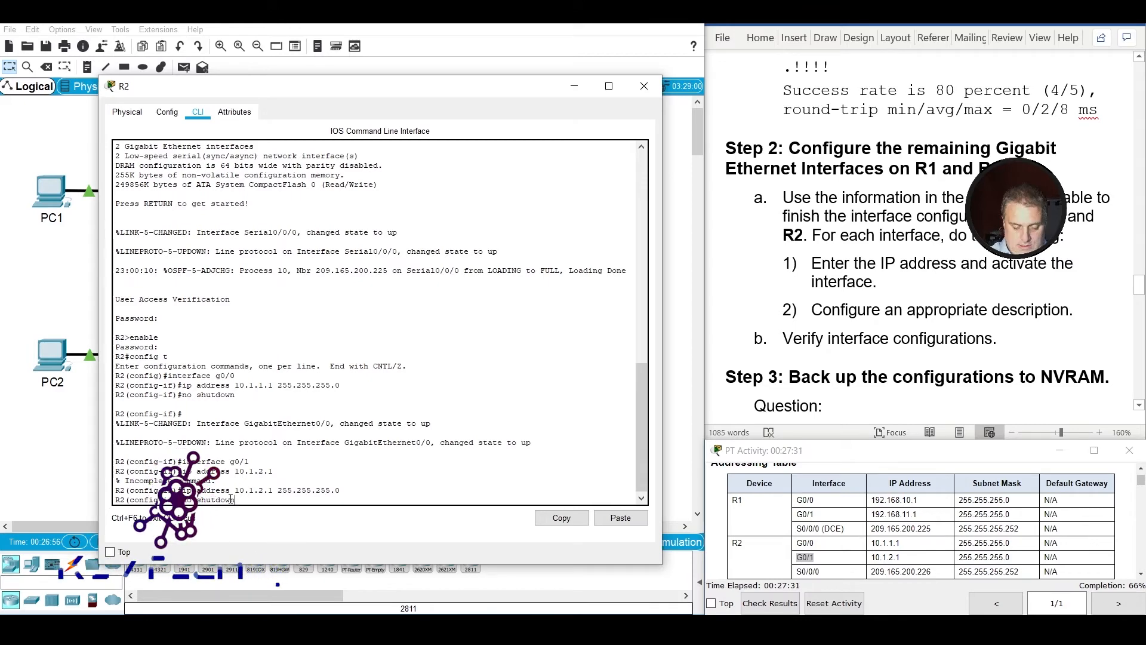
text(n)
key(Return)
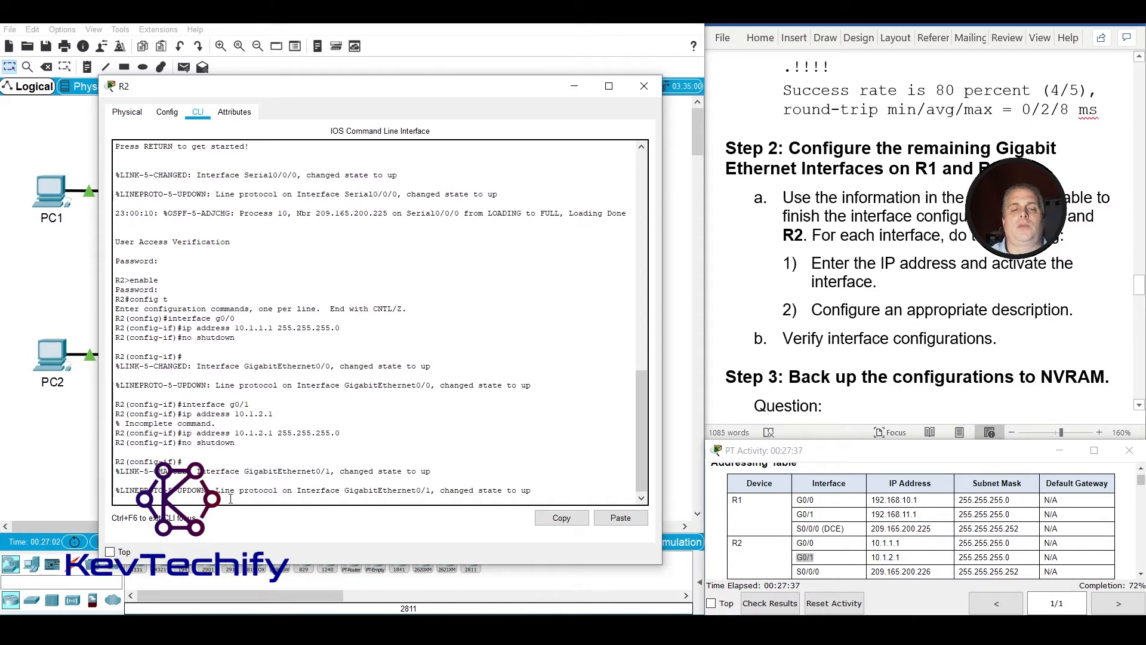
key(Return)
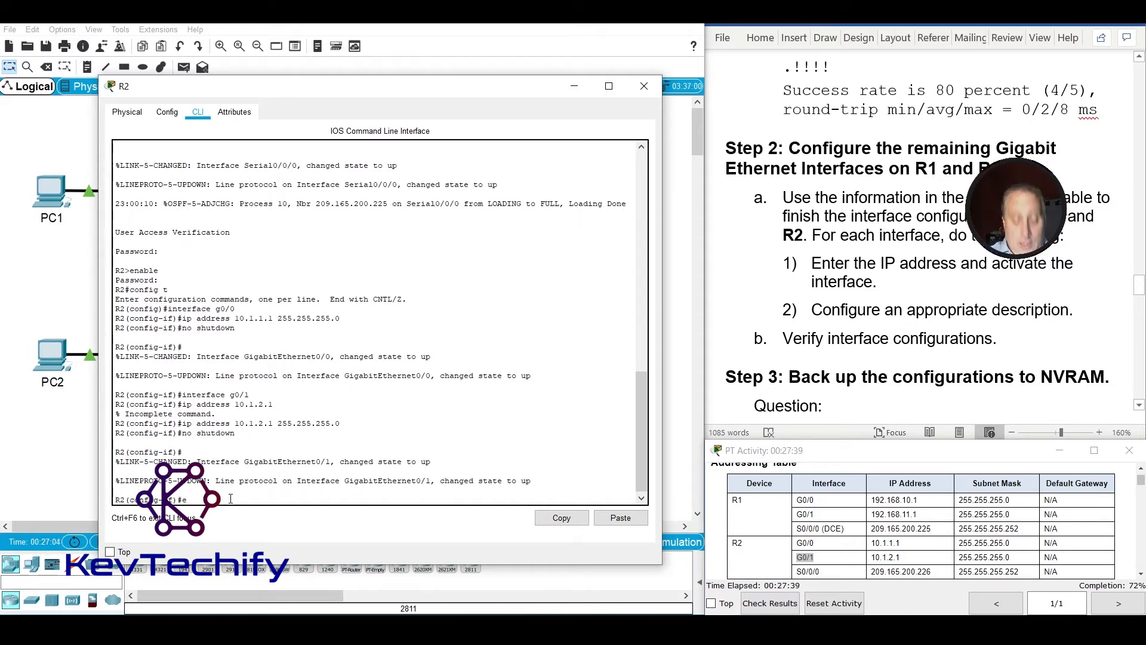
Exit interface and global configuration modes on R2 to return to the privileged EXEC prompt.
text(exit)
key(Return)
text(exit)
key(Return)
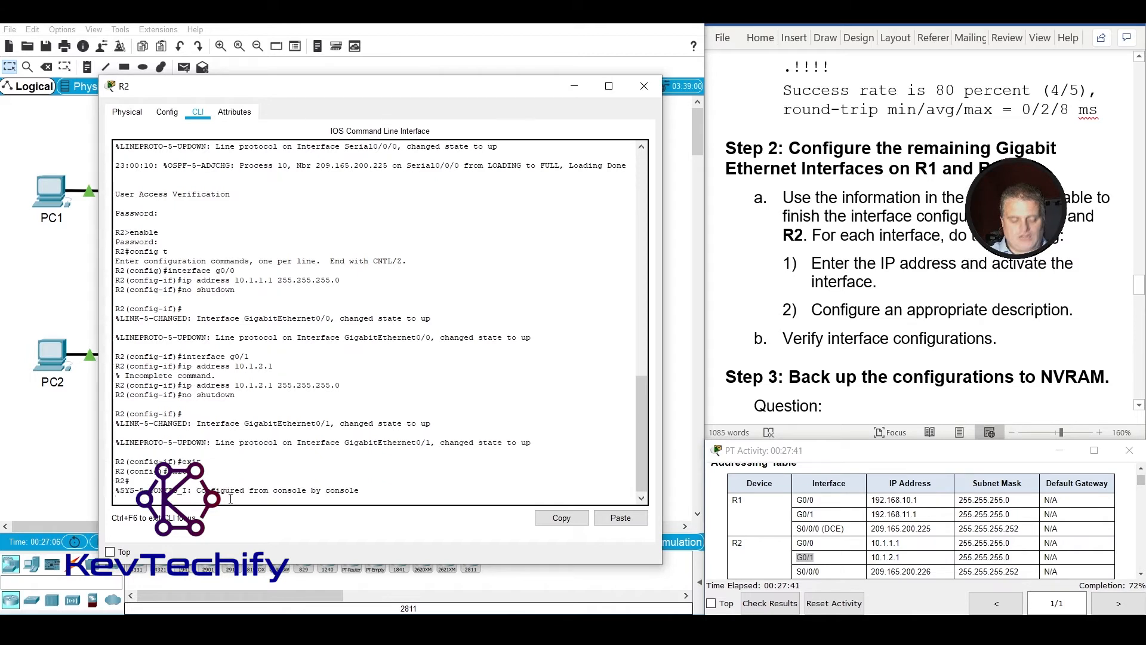
key(Return)
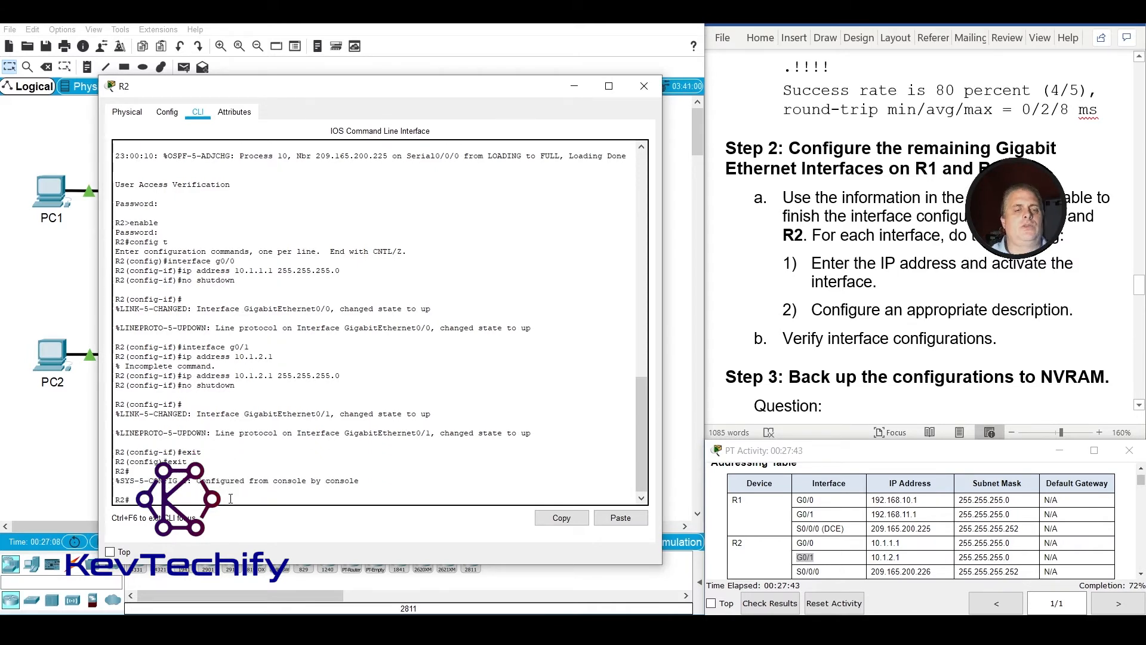
key(Return)
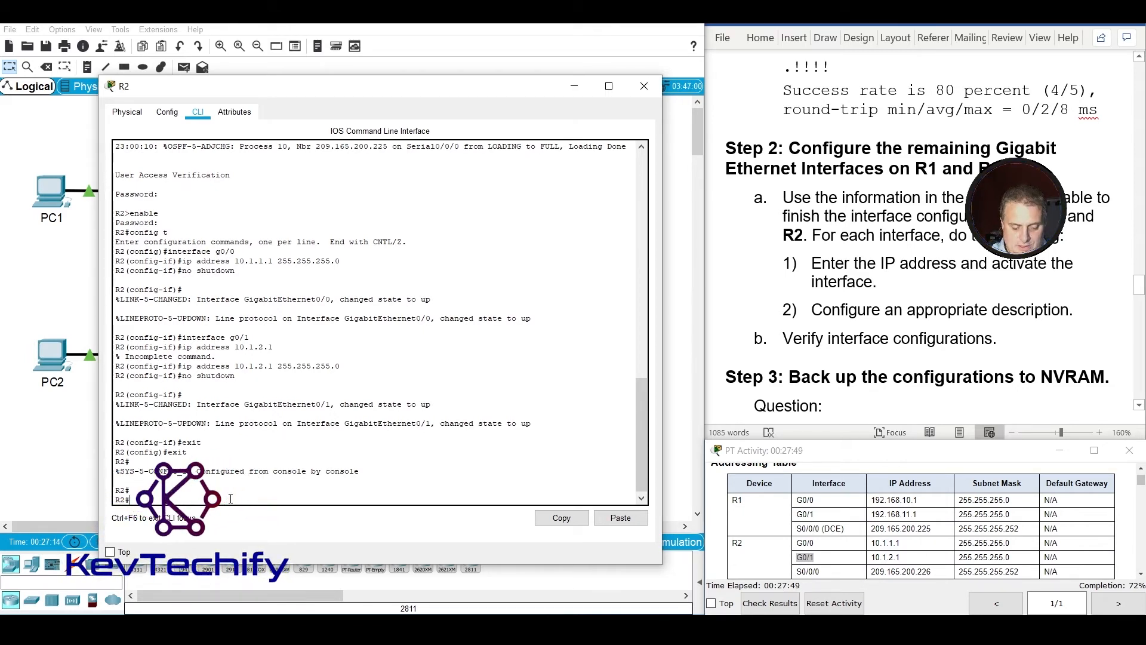
List a brief summary of R2's IP interfaces with sho ip int br.
text(sh ip int br)
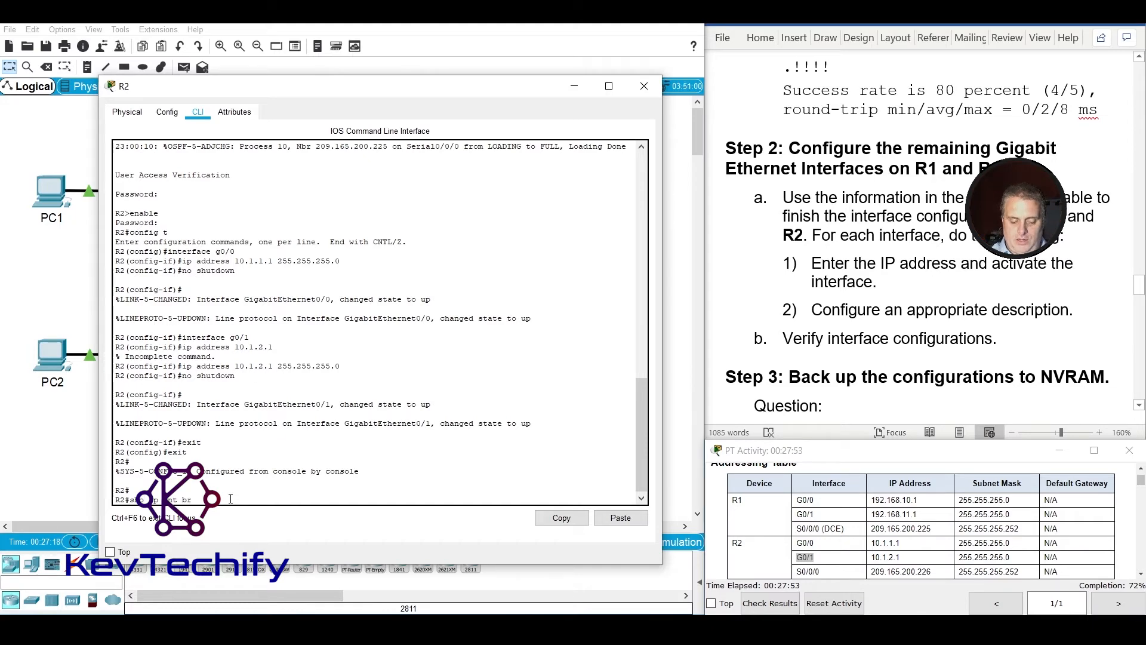
text(ho ip int br)
key(Return)
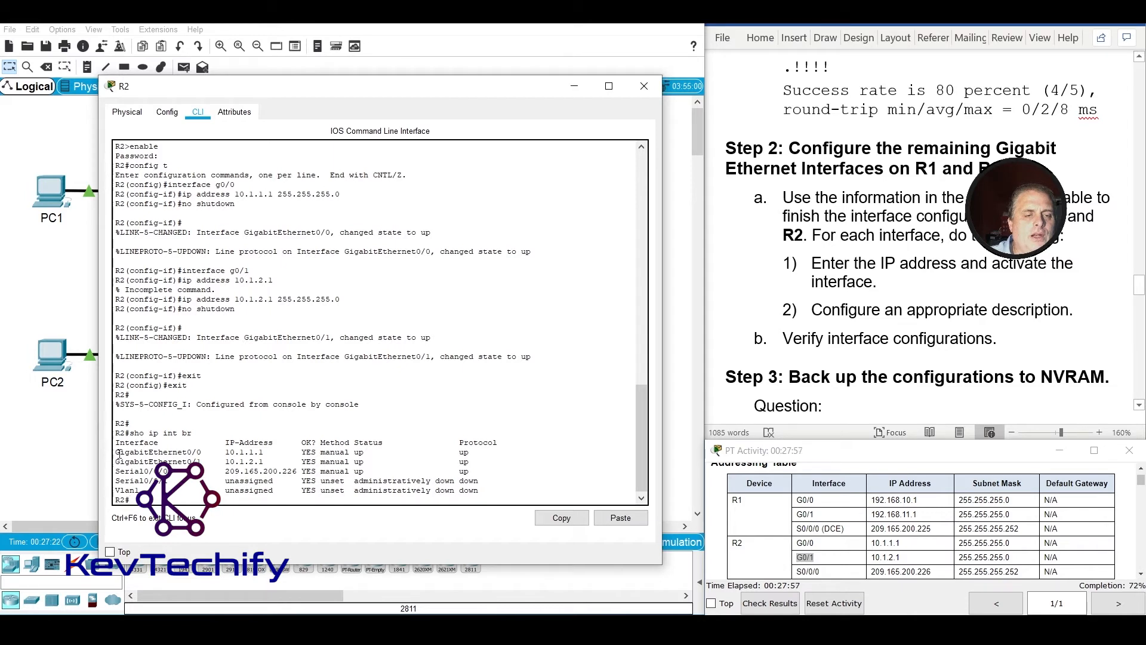
Compare the GigabitEthernet0/0 and GigabitEthernet0/1 entries in R2's interface summary with the R2 rows of the Addressing Table.
drag(119, 453, 277, 452)
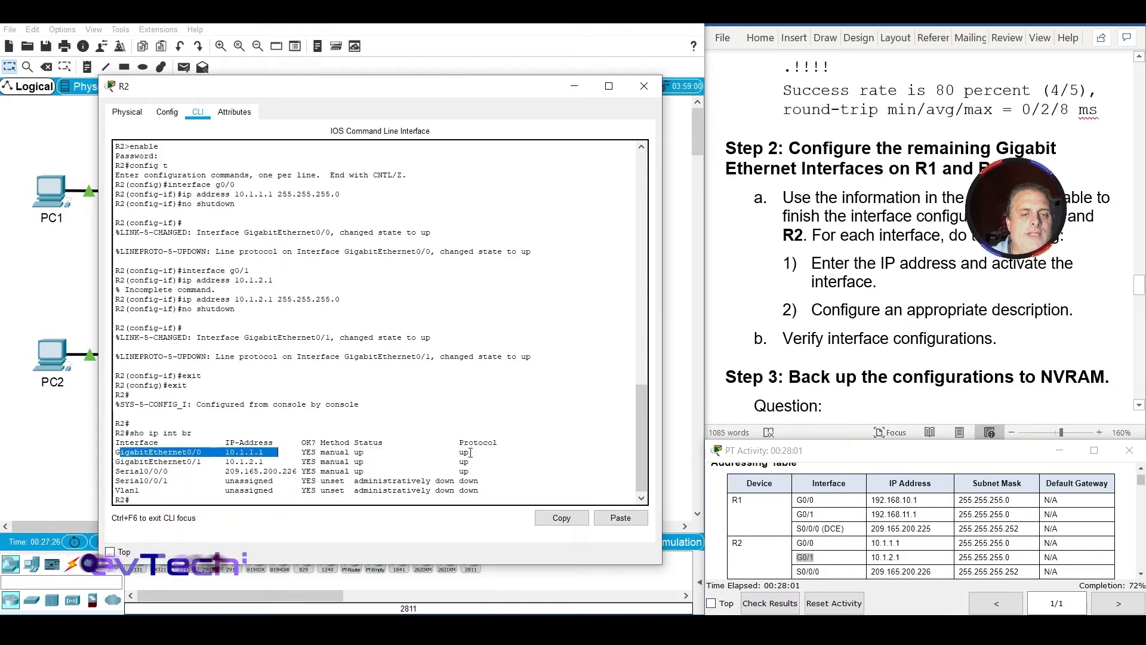
click(836, 548)
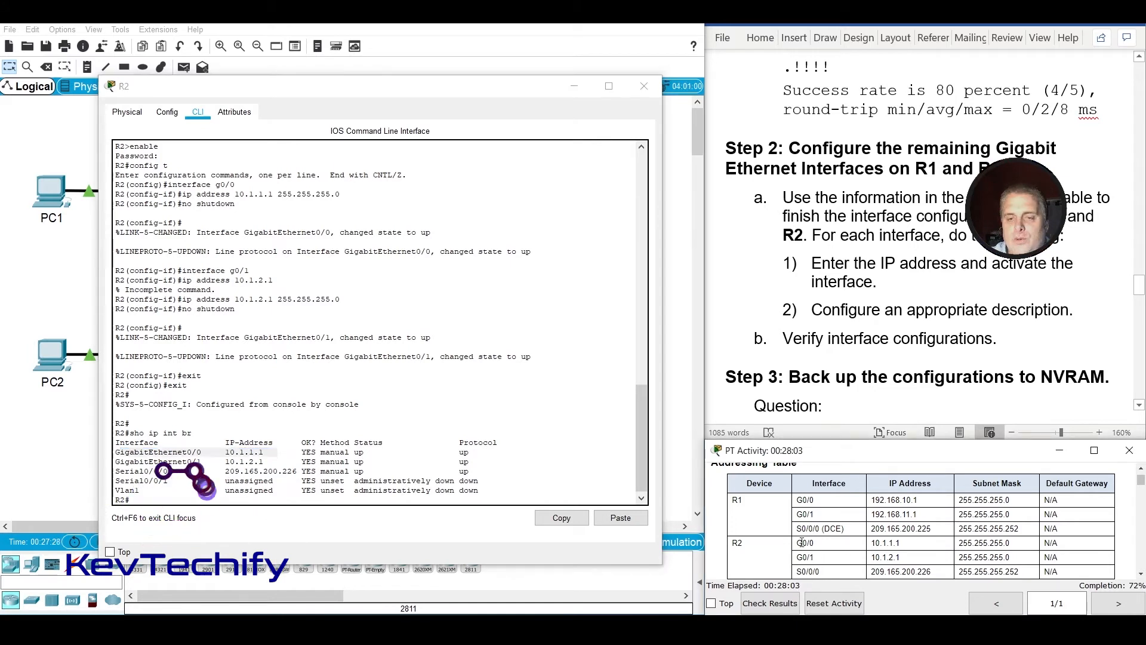
drag(855, 544, 905, 544)
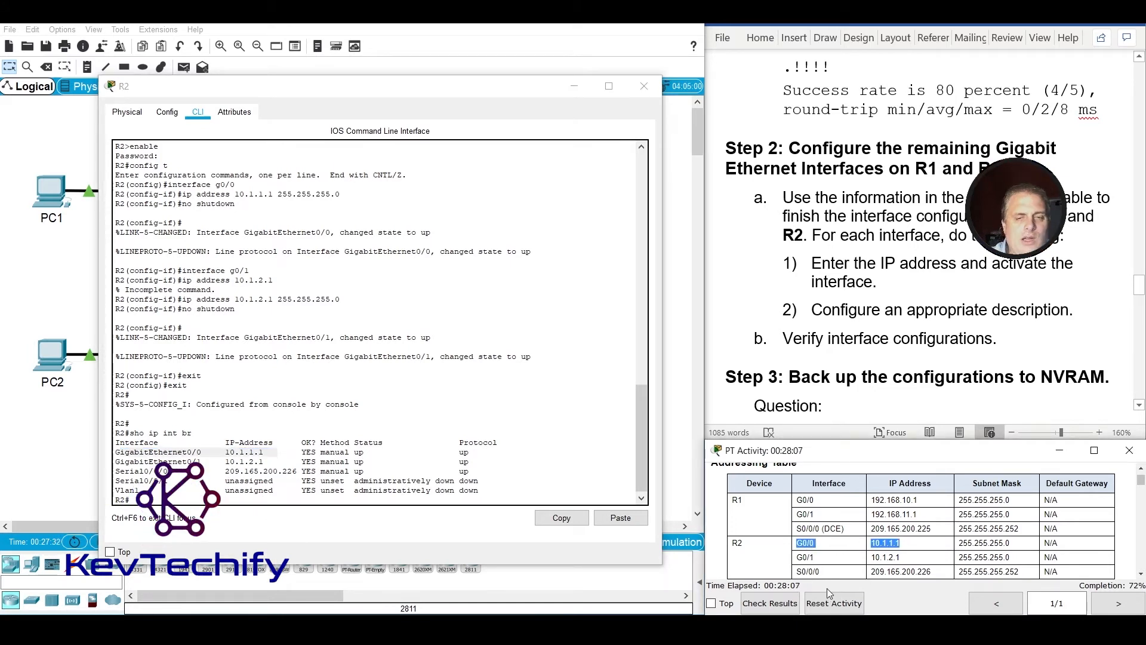
click(168, 453)
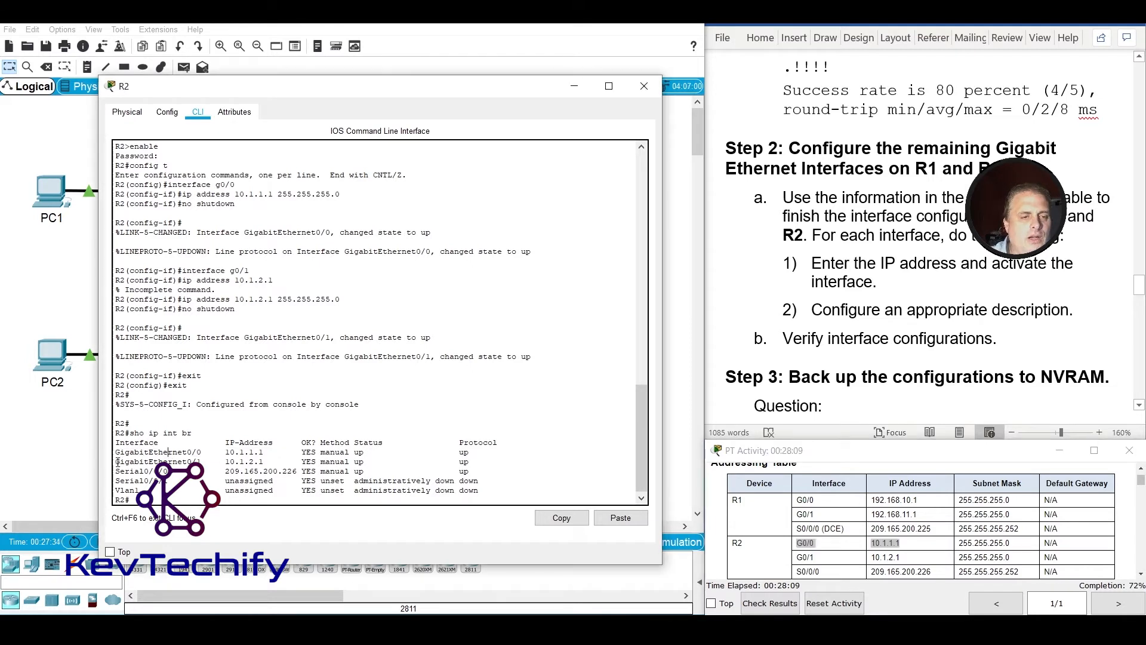
drag(118, 462, 477, 466)
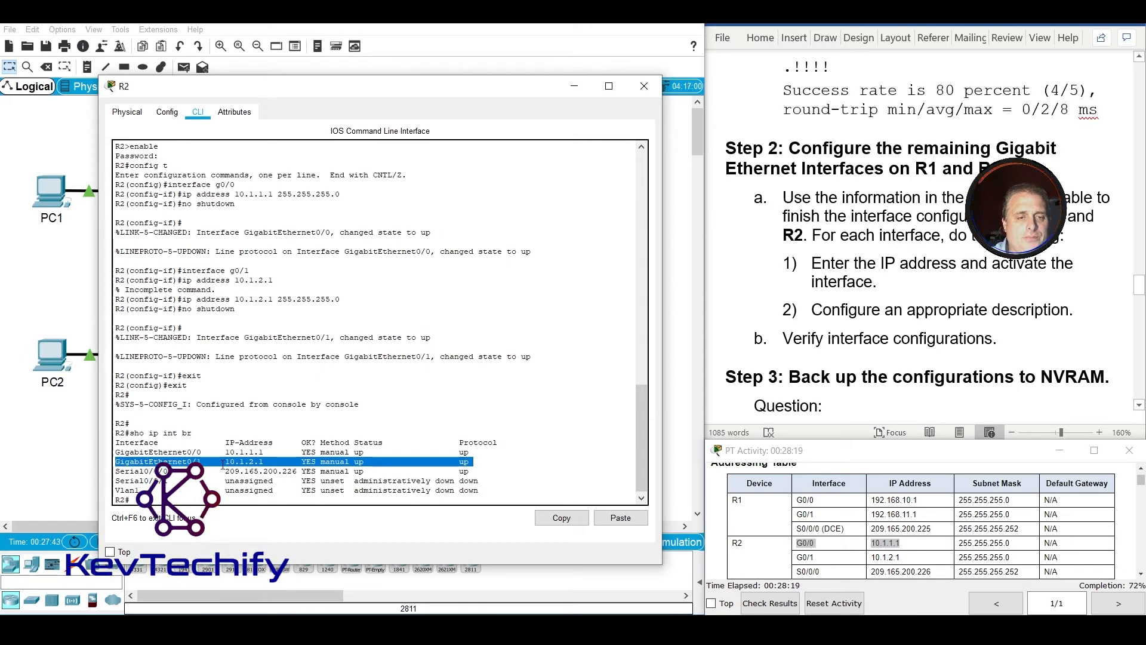
click(807, 559)
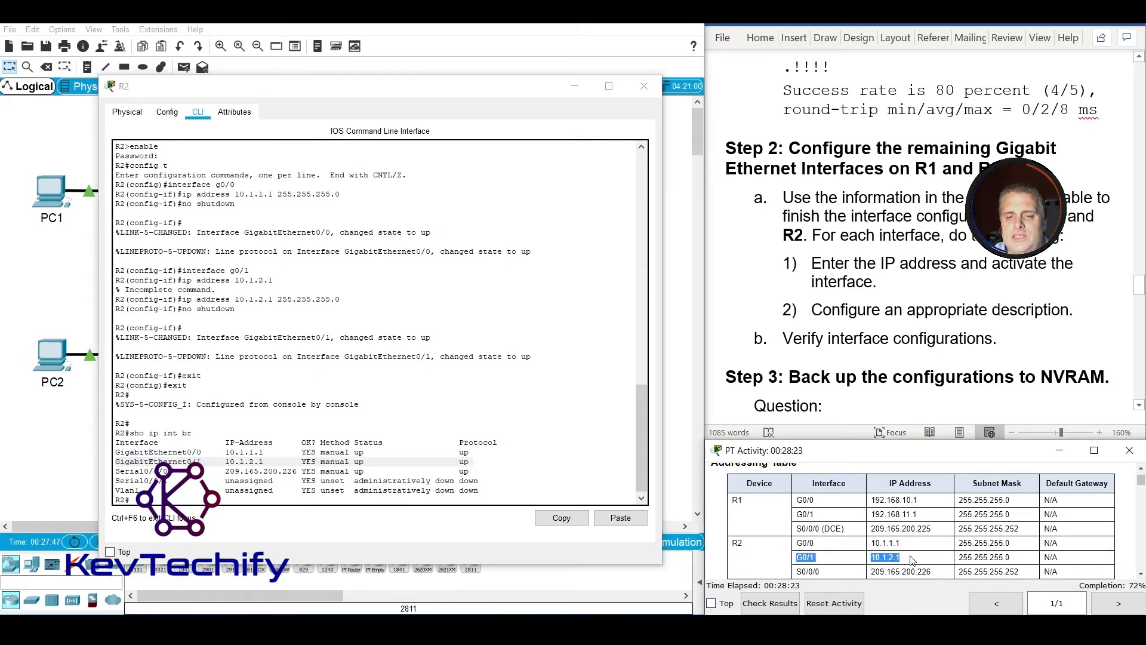
click(225, 462)
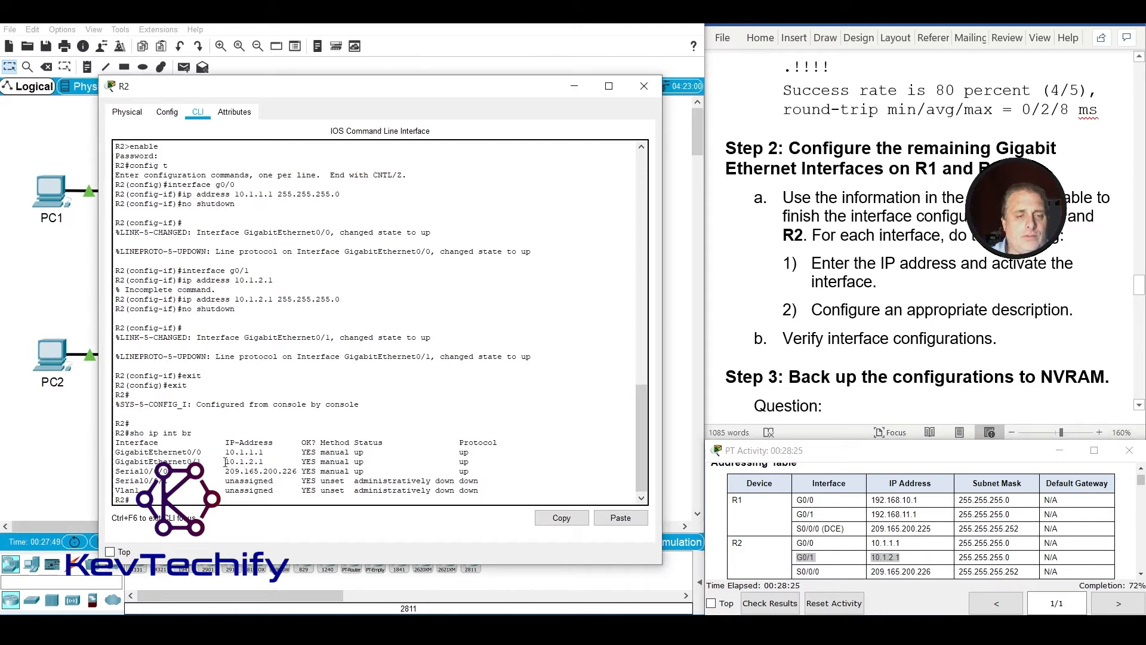
drag(241, 461, 277, 461)
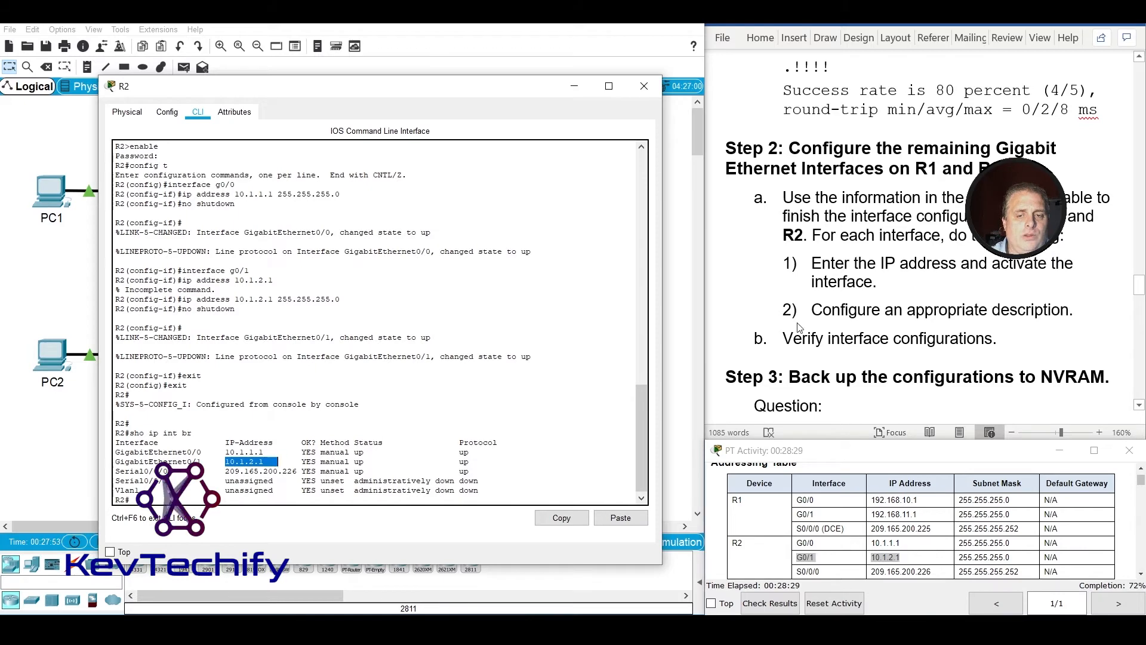
Review the Step 3 instructions on backing up the configurations to NVRAM and close R2's window.
click(881, 269)
scroll(881, 269, down, 1)
scroll(880, 269, down, 3)
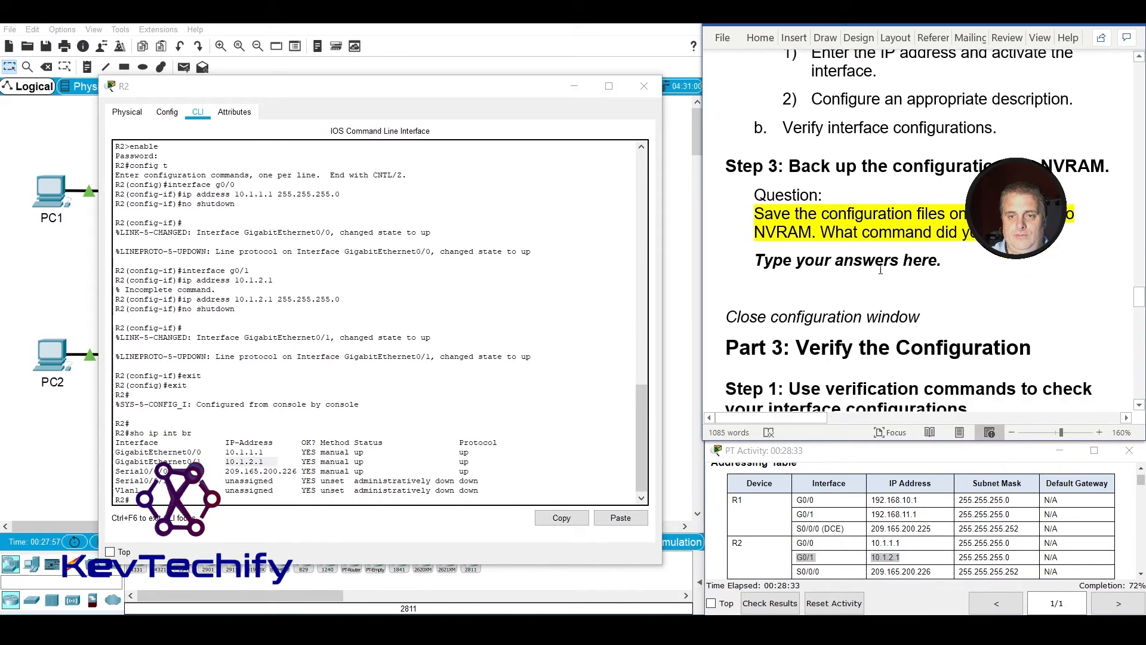
click(641, 87)
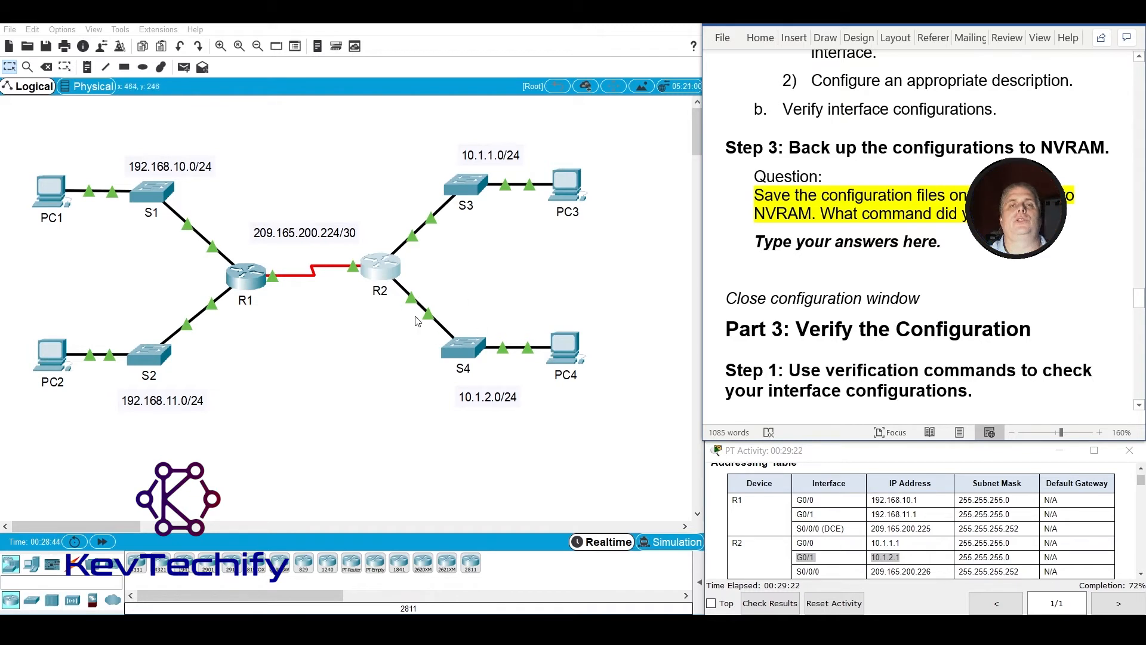
Reopen R2's command line, clear of the instructions, and widen its window so the interface summary rows fit on single lines.
click(384, 273)
drag(621, 135, 303, 83)
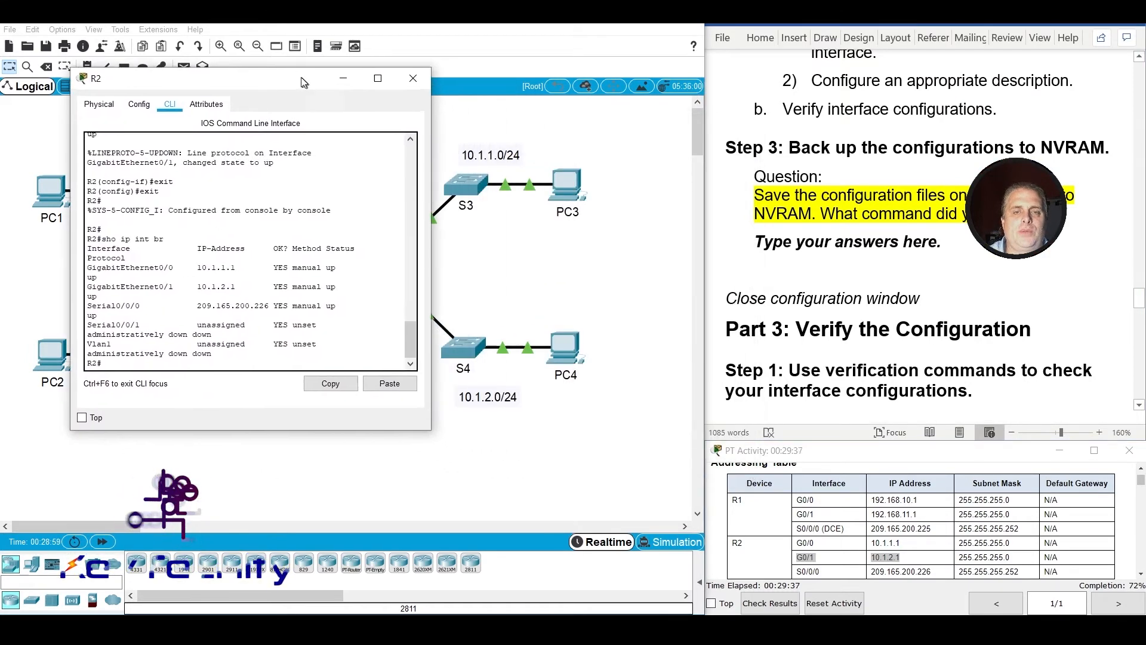
drag(431, 333, 574, 334)
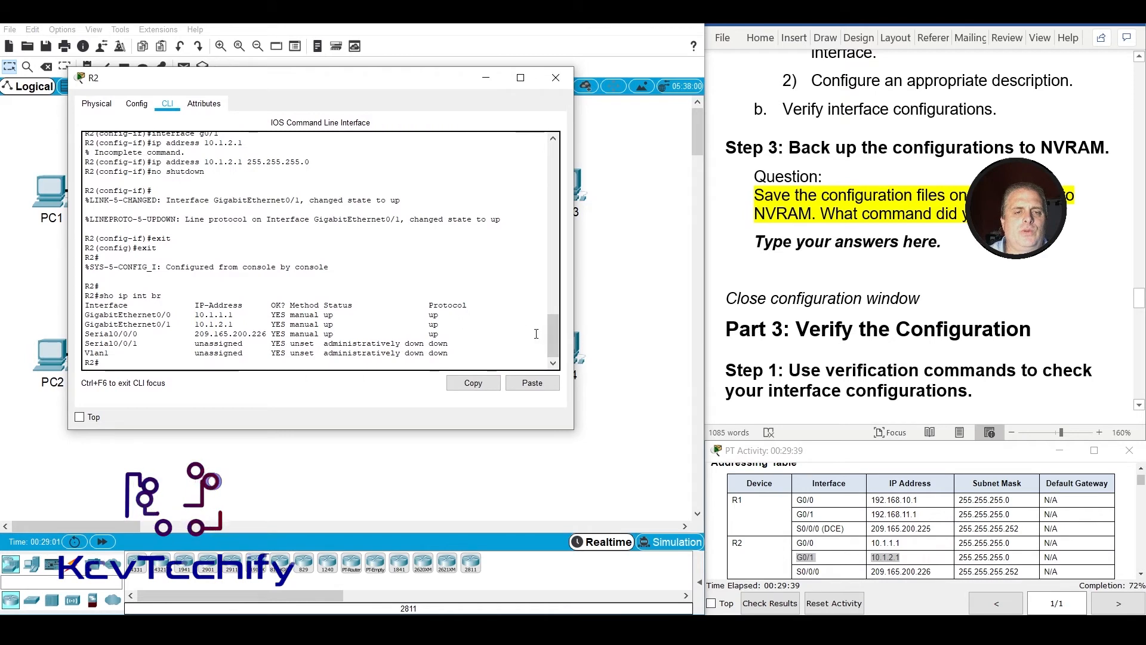
key(Return)
key(Return)
key(Return)
key(Return)
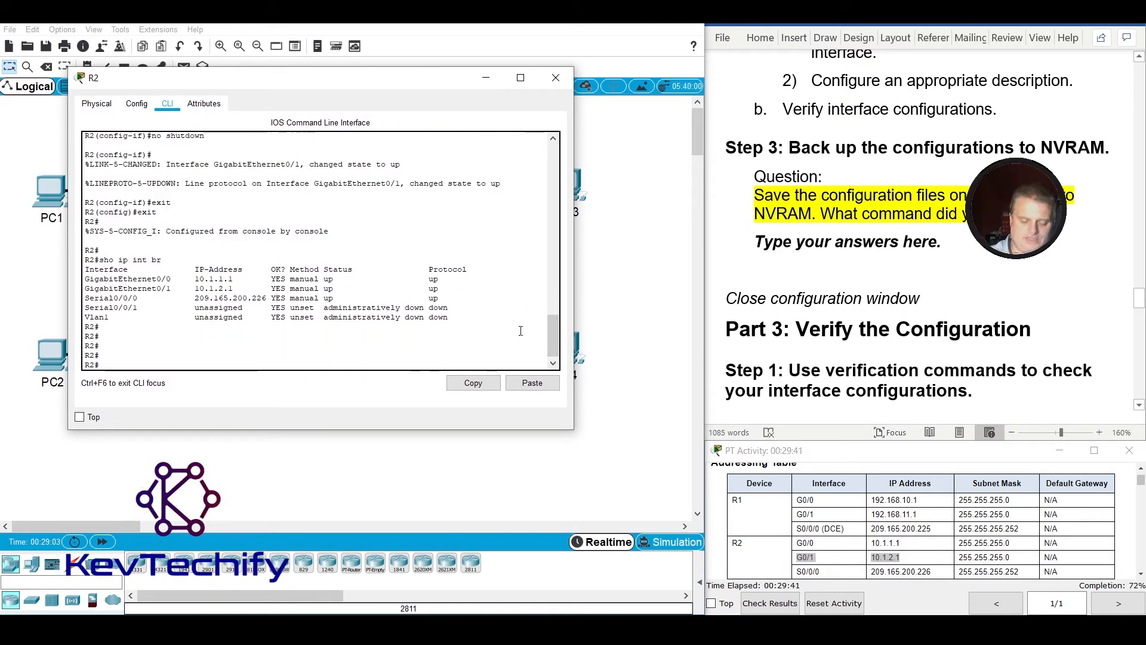
key(Return)
key(Return)
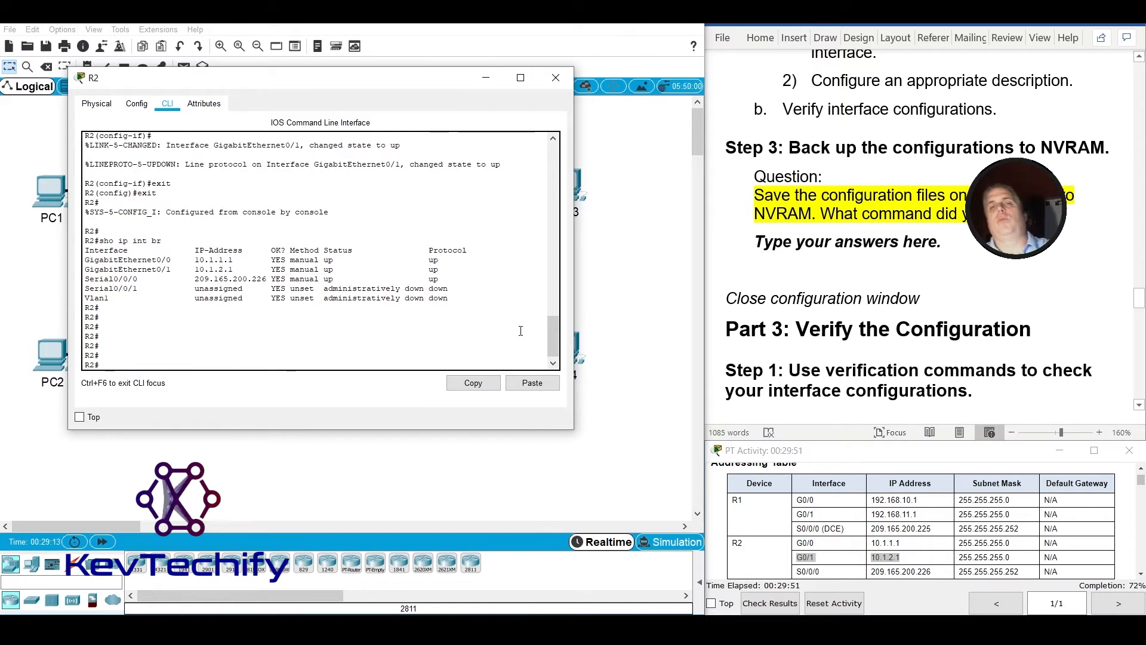
Save R2's configuration to NVRAM with copy running-config startup-config, accepting the default destination filename.
text(copy running-config startup-config)
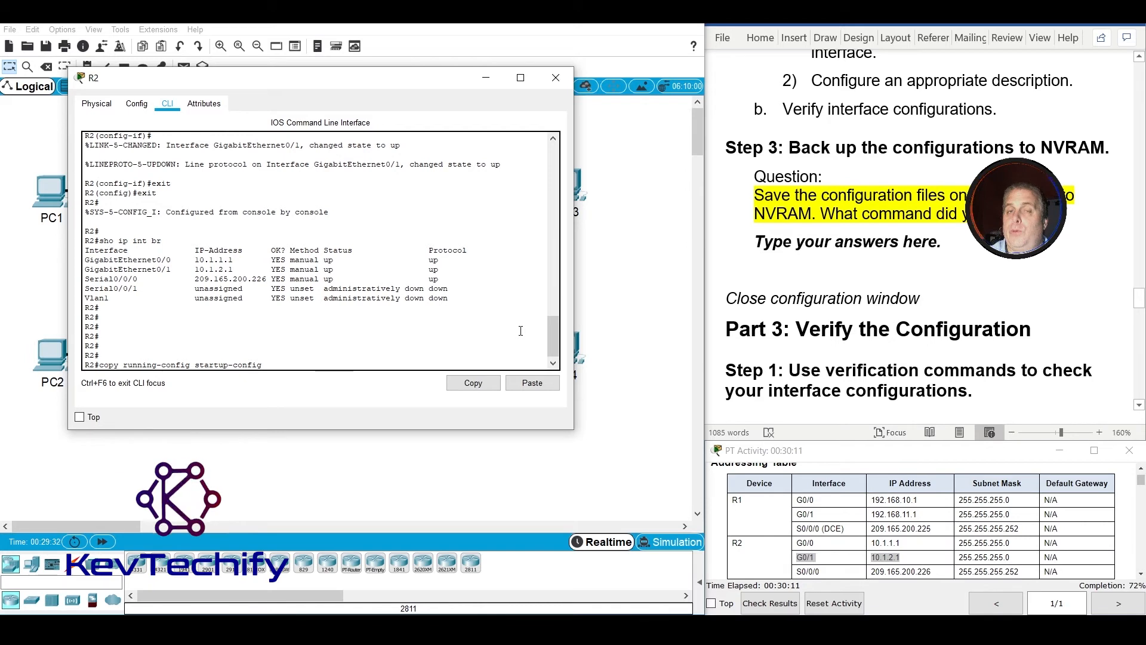
key(Return)
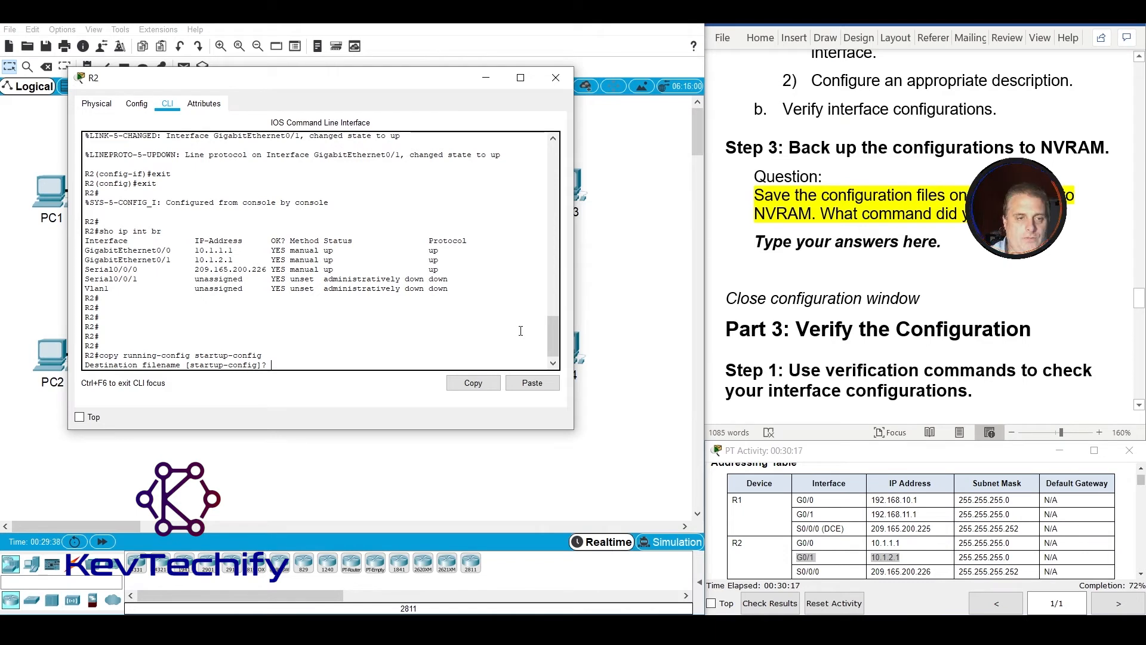
key(Return)
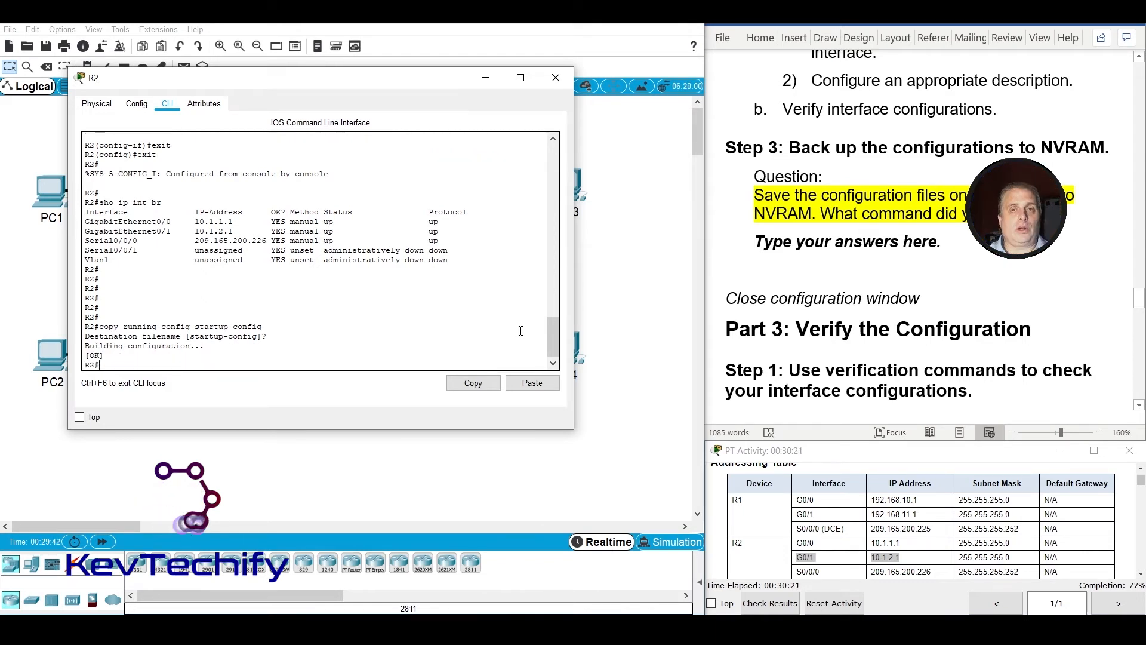
Save R2's configuration once more with the abbreviated command cop run start, accepting the default destination filename.
text(dop )
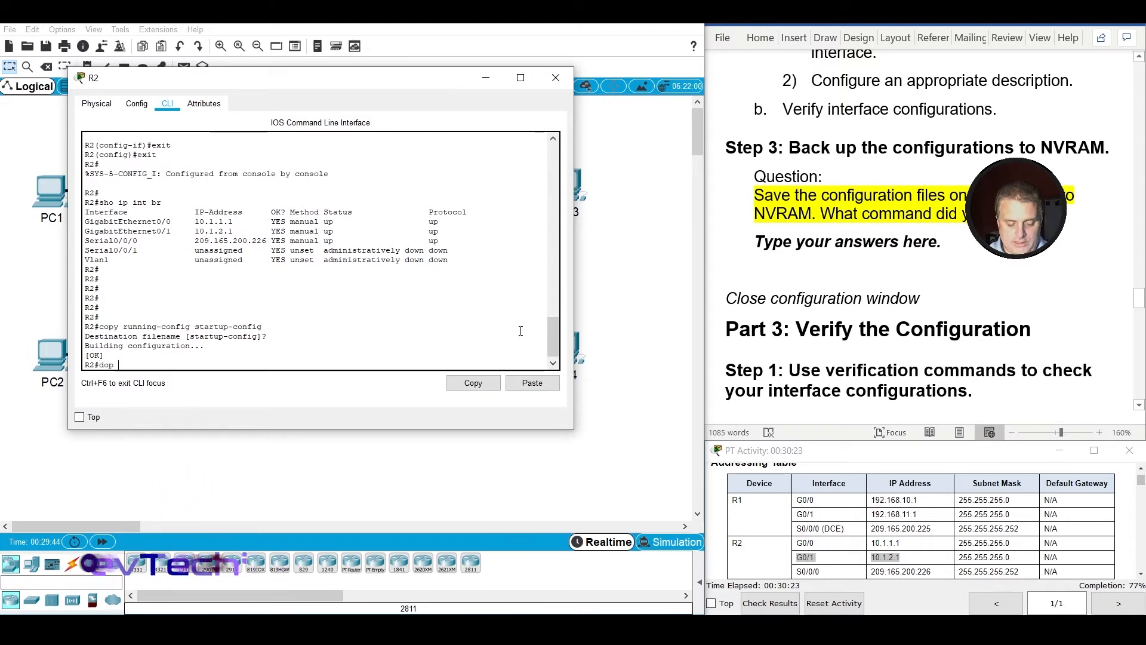
text(r)
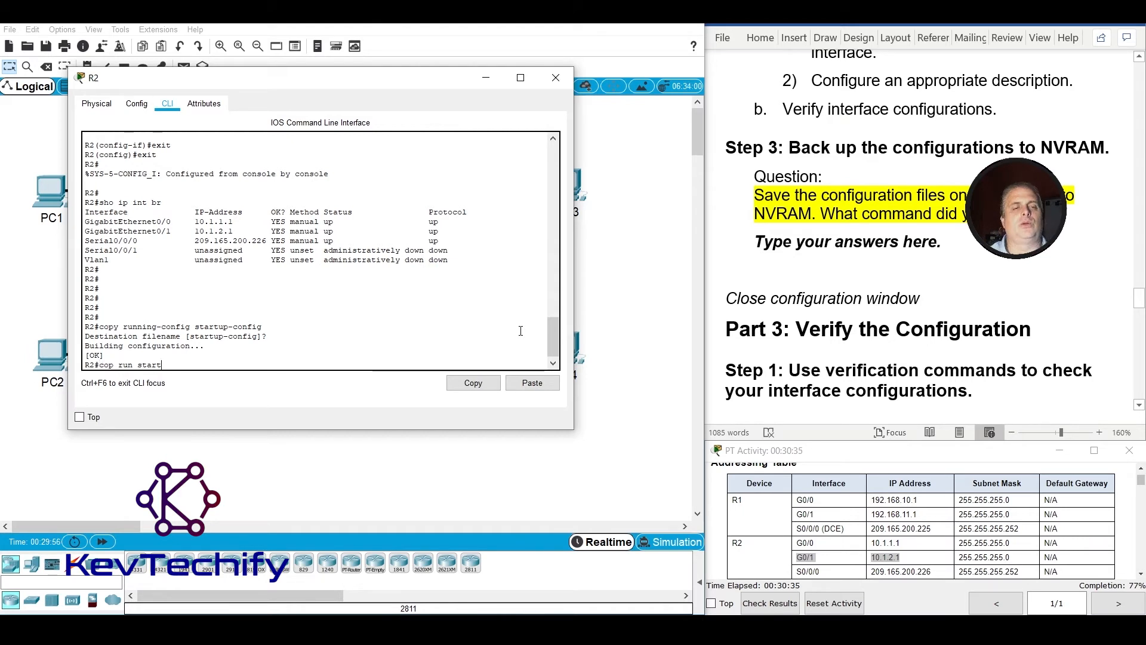
key(Return)
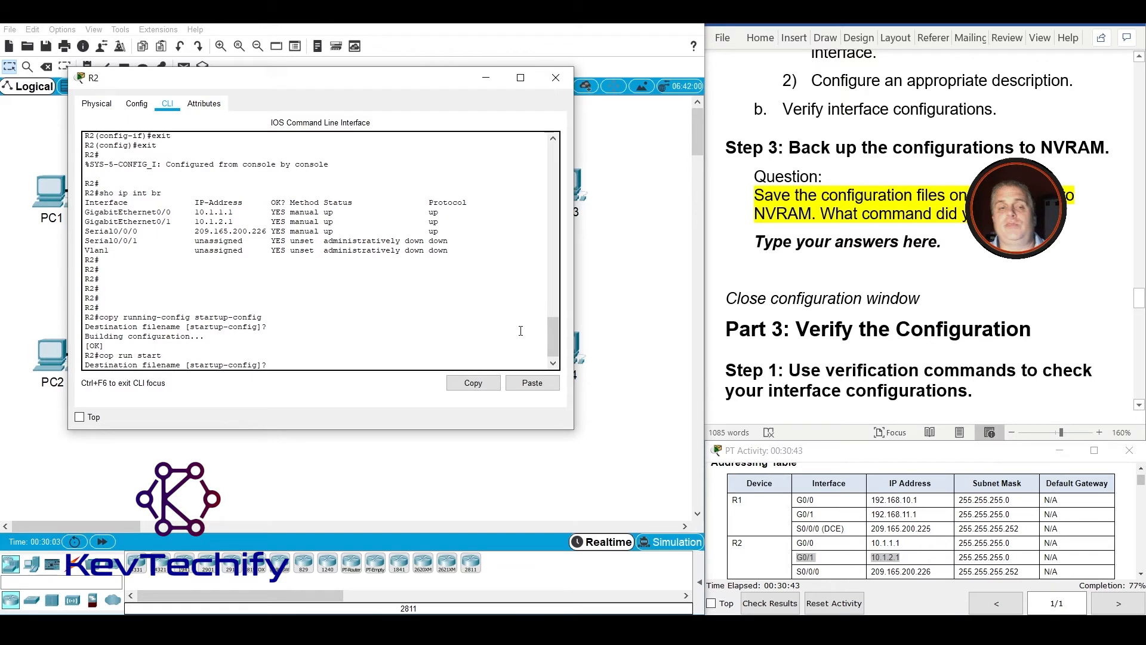
key(Return)
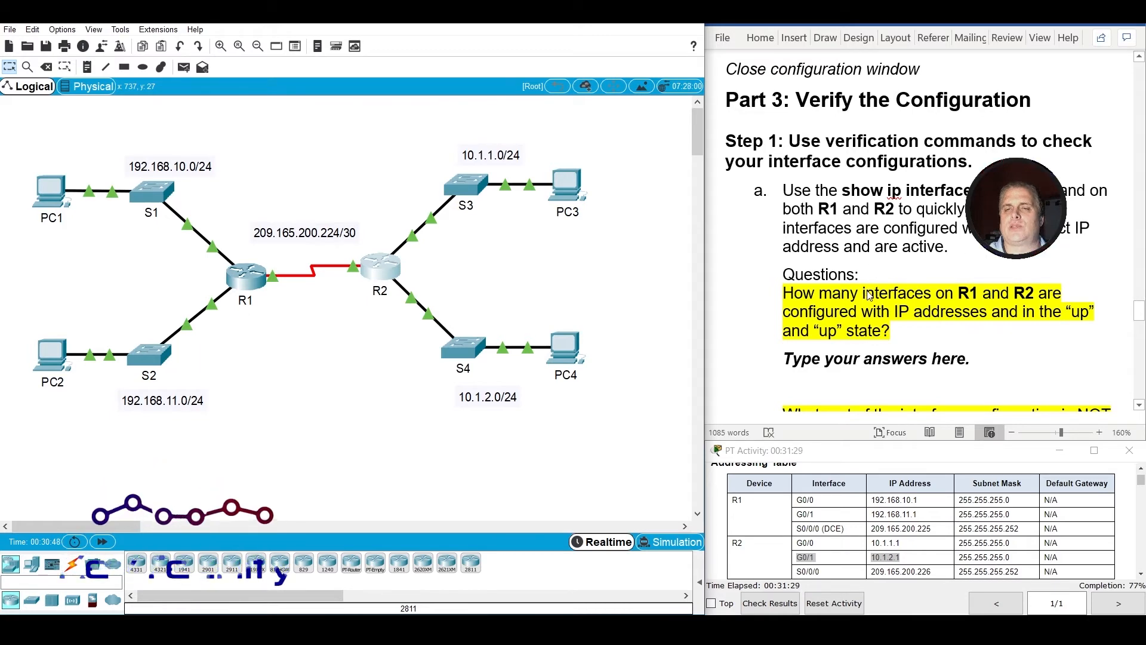
Examine the Part 3 Step 1 question on how many R1 and R2 interfaces have IP addresses and are up.
scroll(869, 296, down, 1)
scroll(821, 221, down, 1)
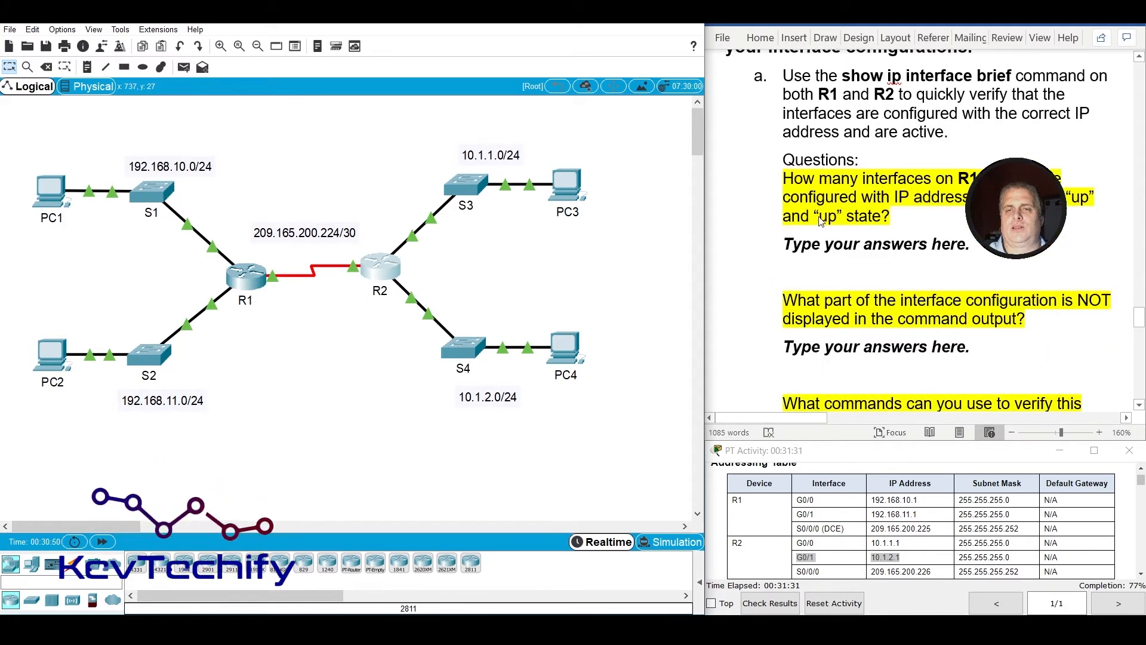
click(794, 180)
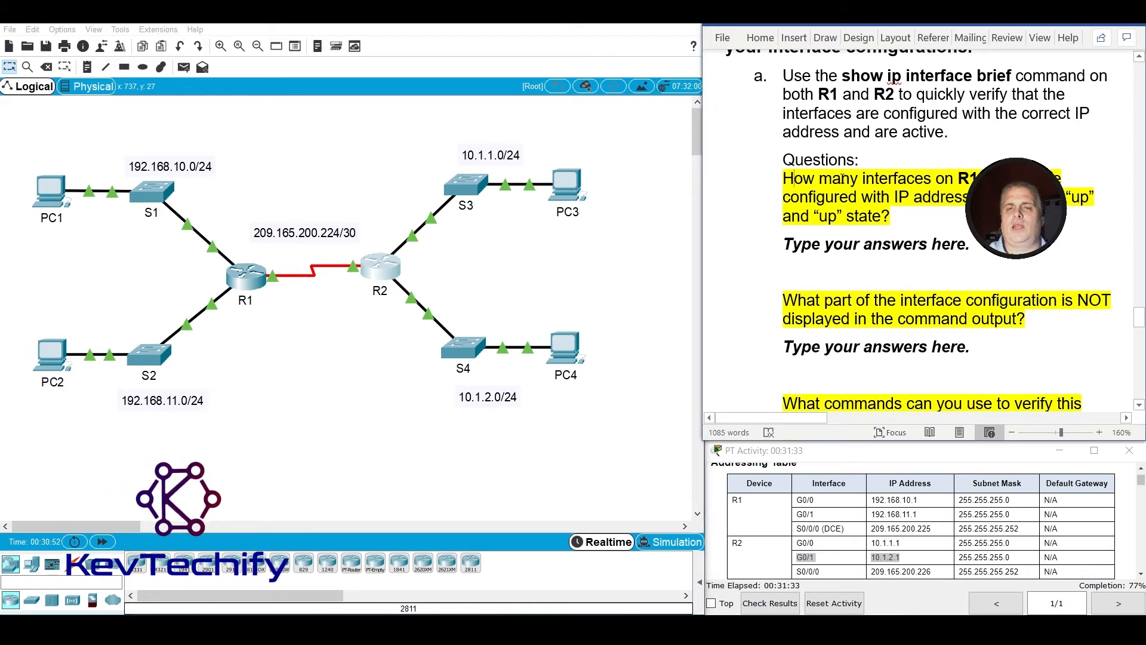
drag(842, 178, 950, 192)
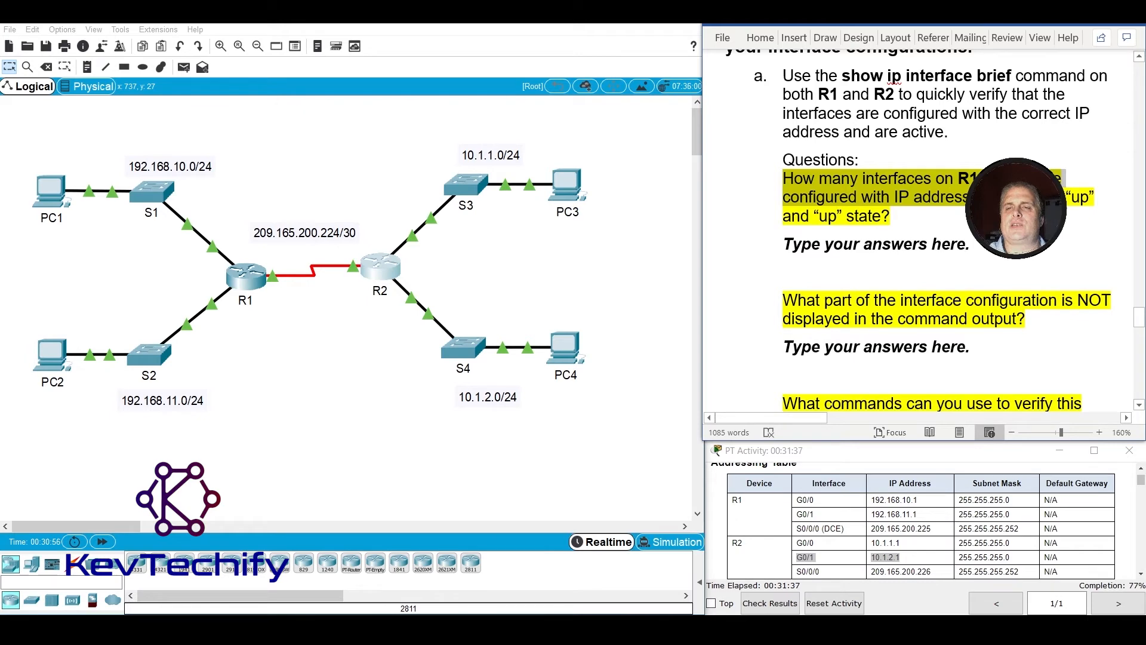
drag(951, 193, 940, 218)
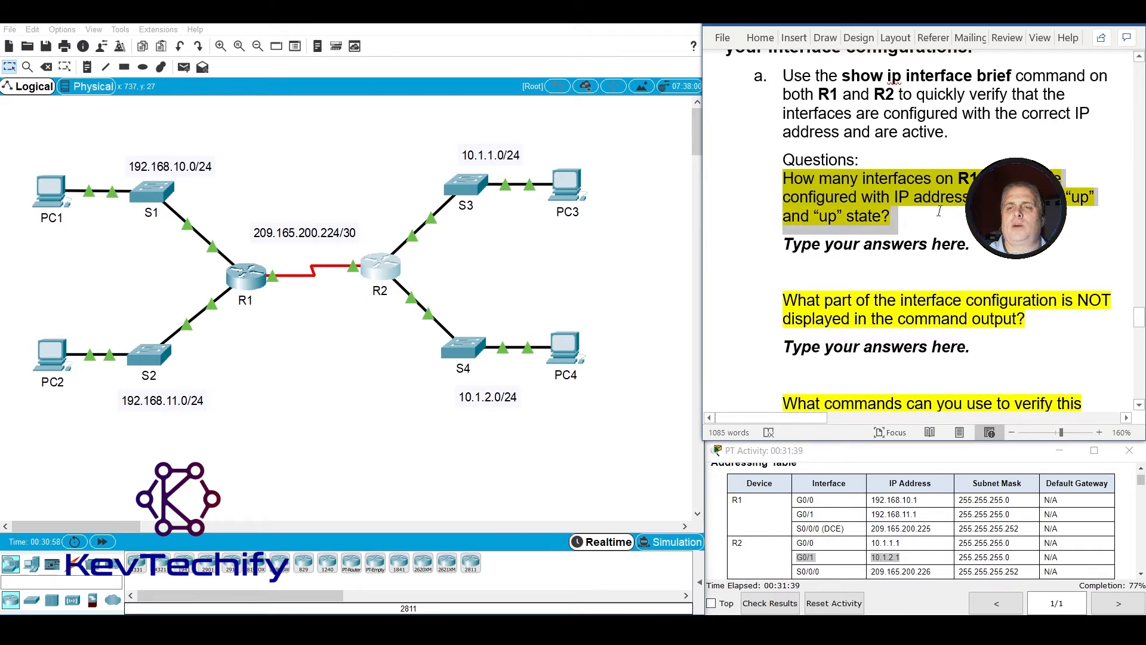
Open R1's command line, place it clear of the instructions, and widen its window so each output row fits on one line.
click(247, 276)
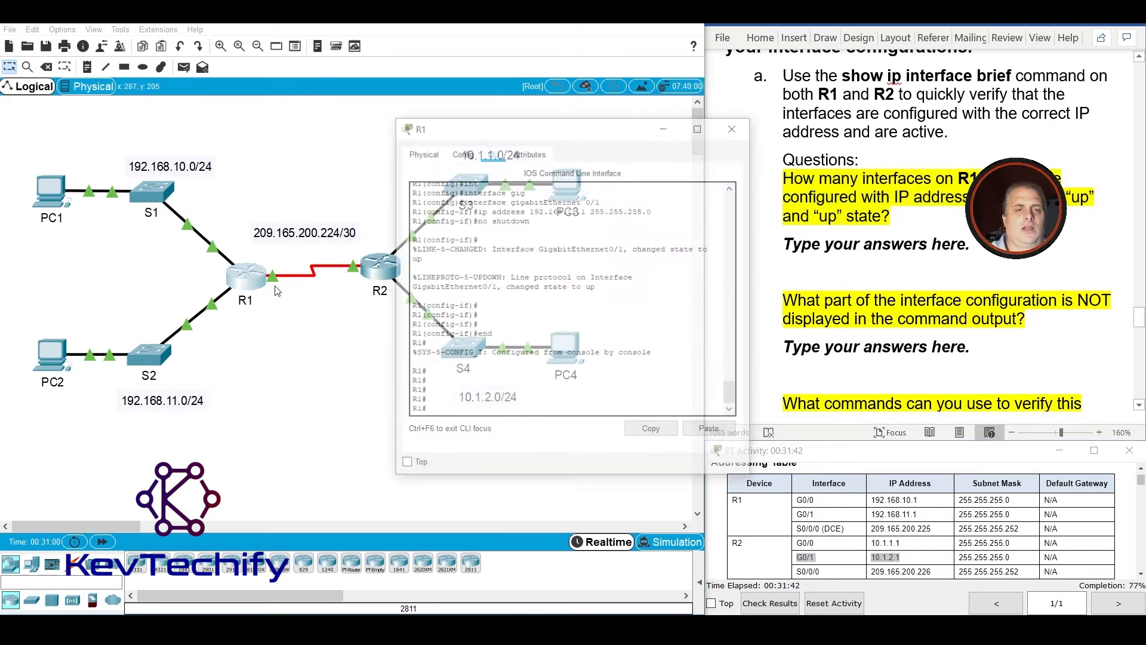
drag(575, 130, 279, 87)
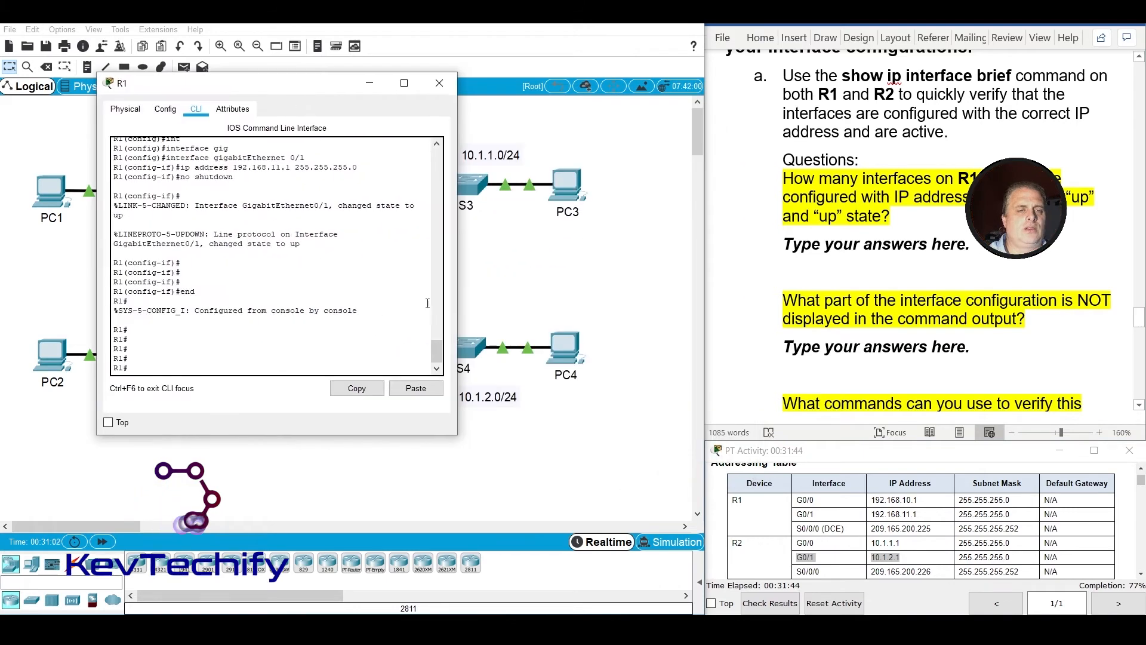
drag(459, 301, 579, 302)
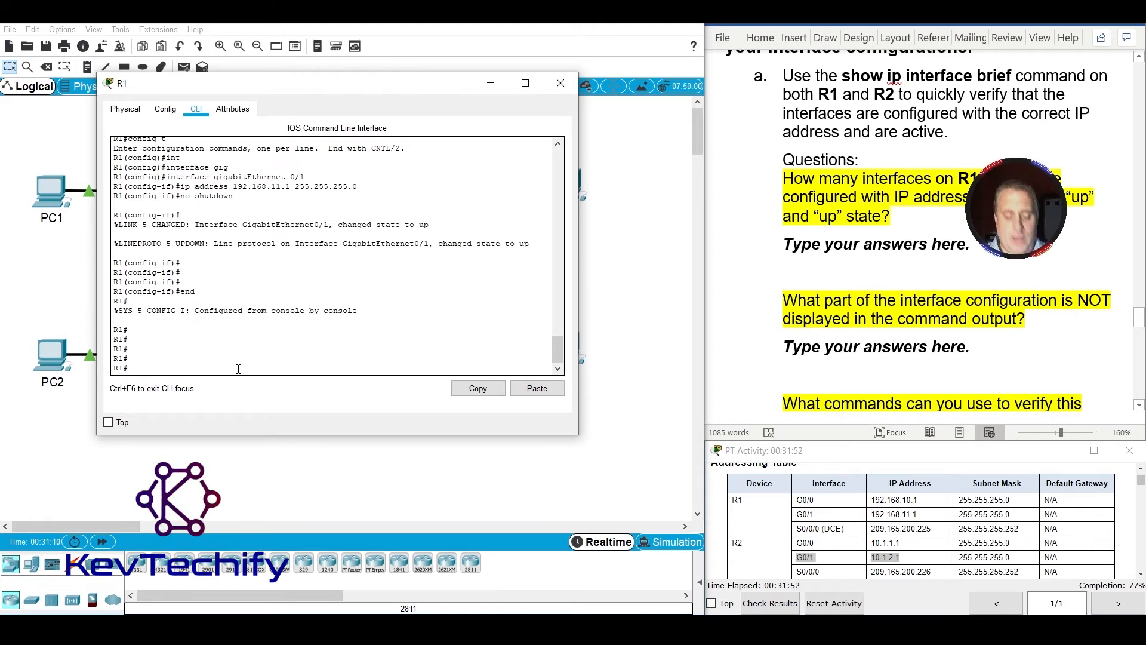
Display R1's interface summary with sho ip int br and highlight the IP addresses of the interfaces that are up.
text(sho ip )
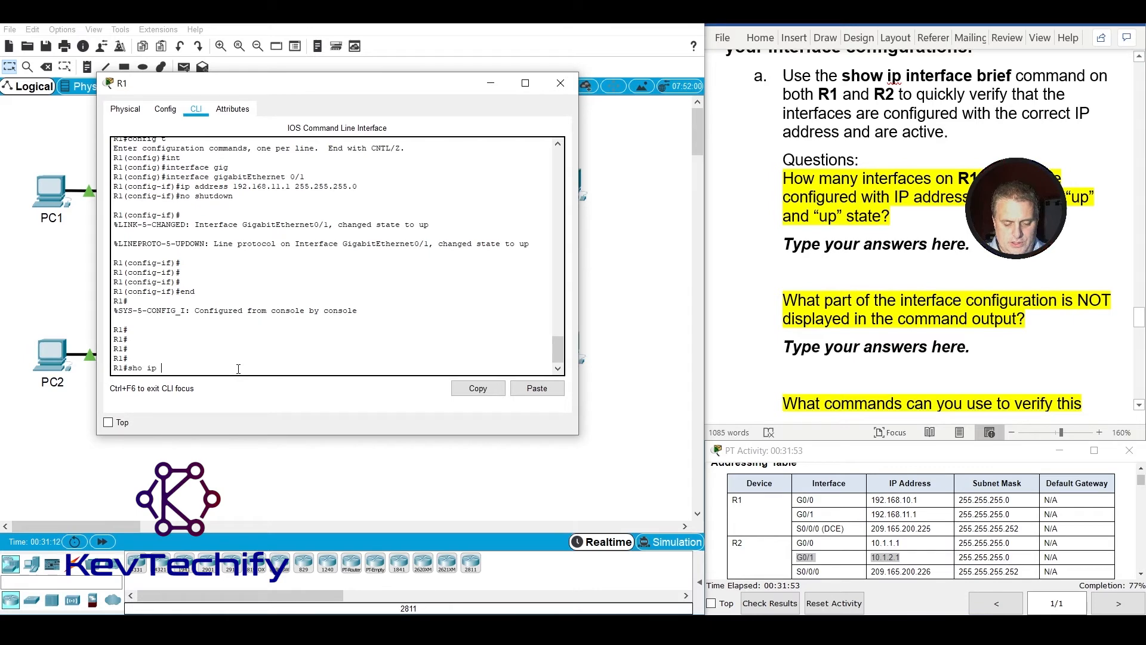
text(int br)
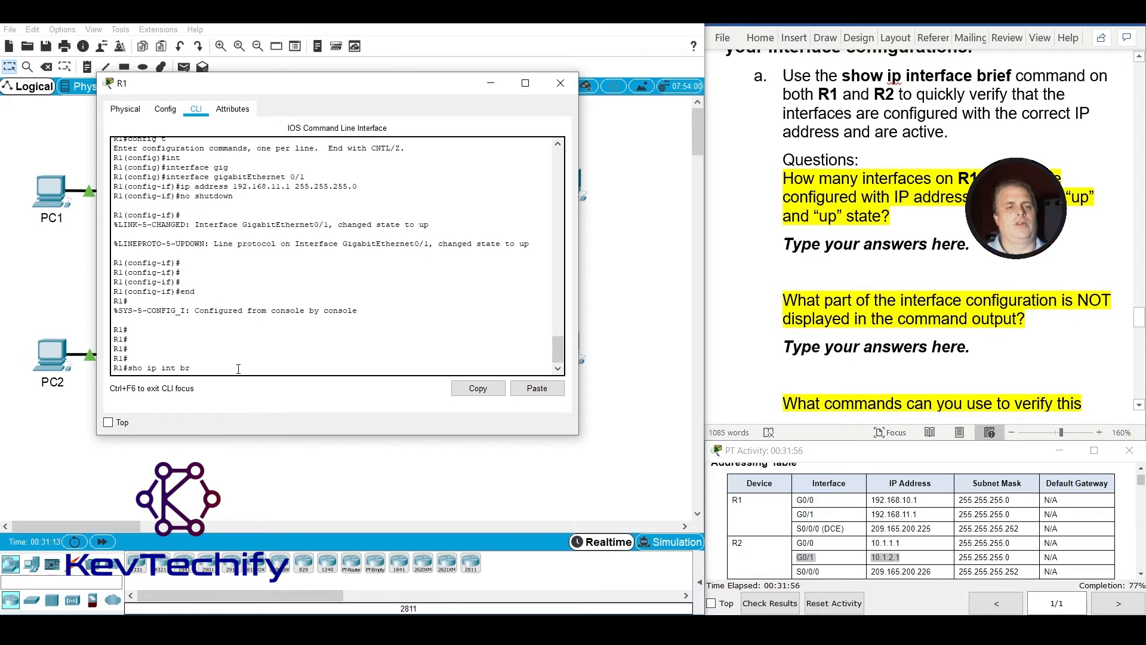
key(Return)
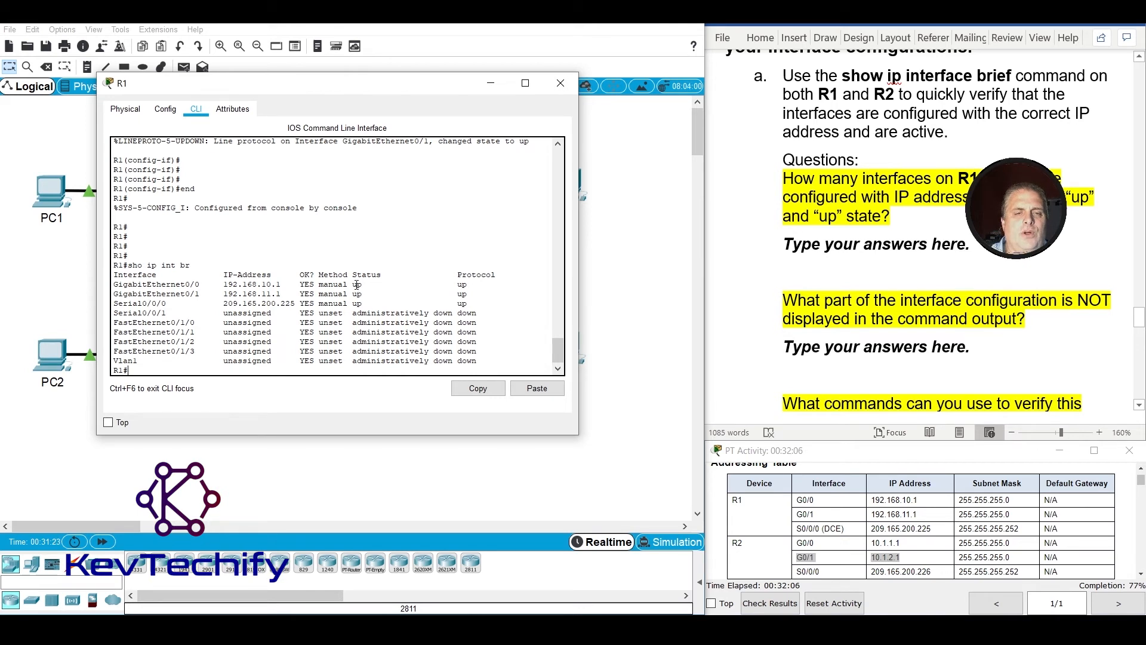
drag(357, 284, 478, 303)
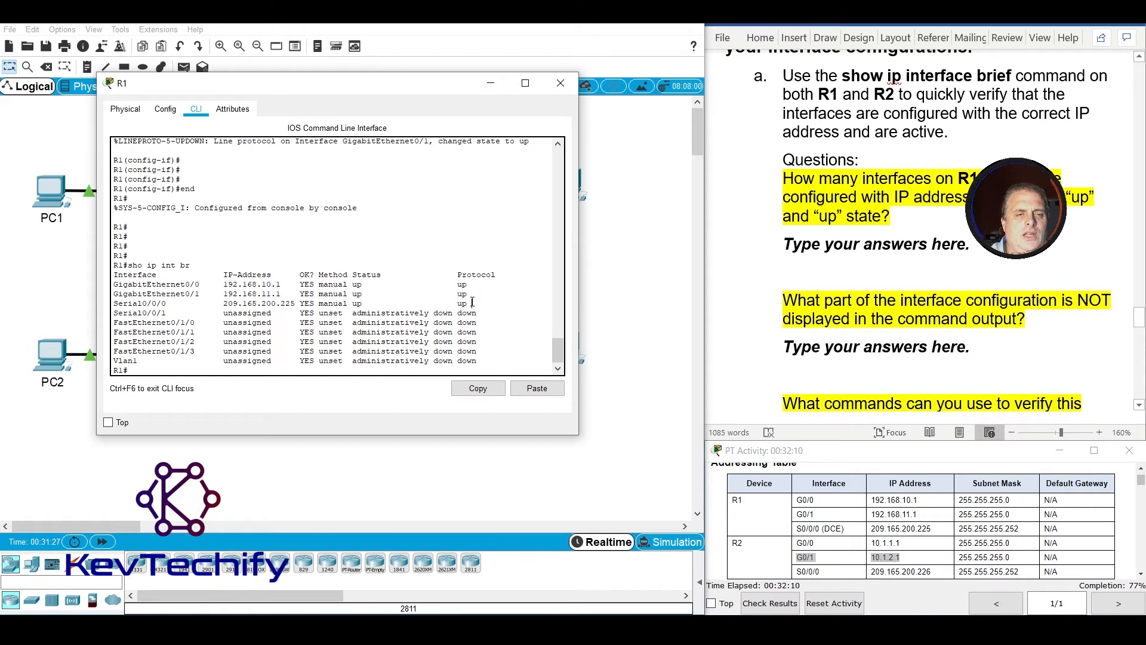
click(231, 285)
drag(225, 284, 281, 305)
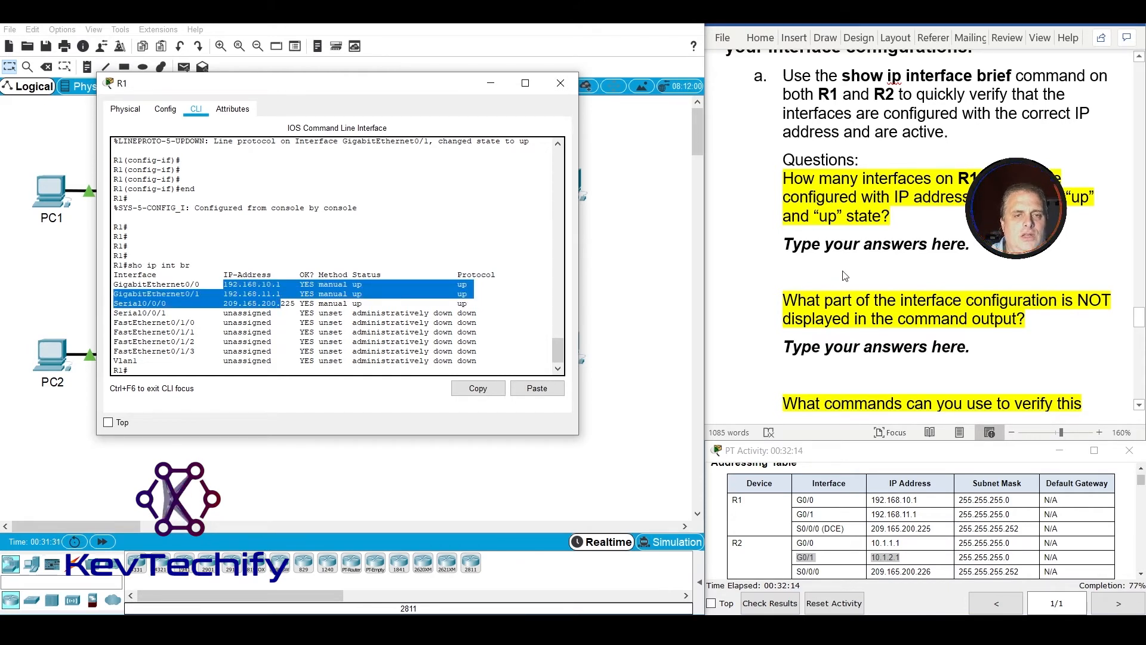
Replace the answer placeholder under the configured-interfaces question with "R1 has 3 and R2 has".
click(781, 241)
drag(781, 241, 981, 249)
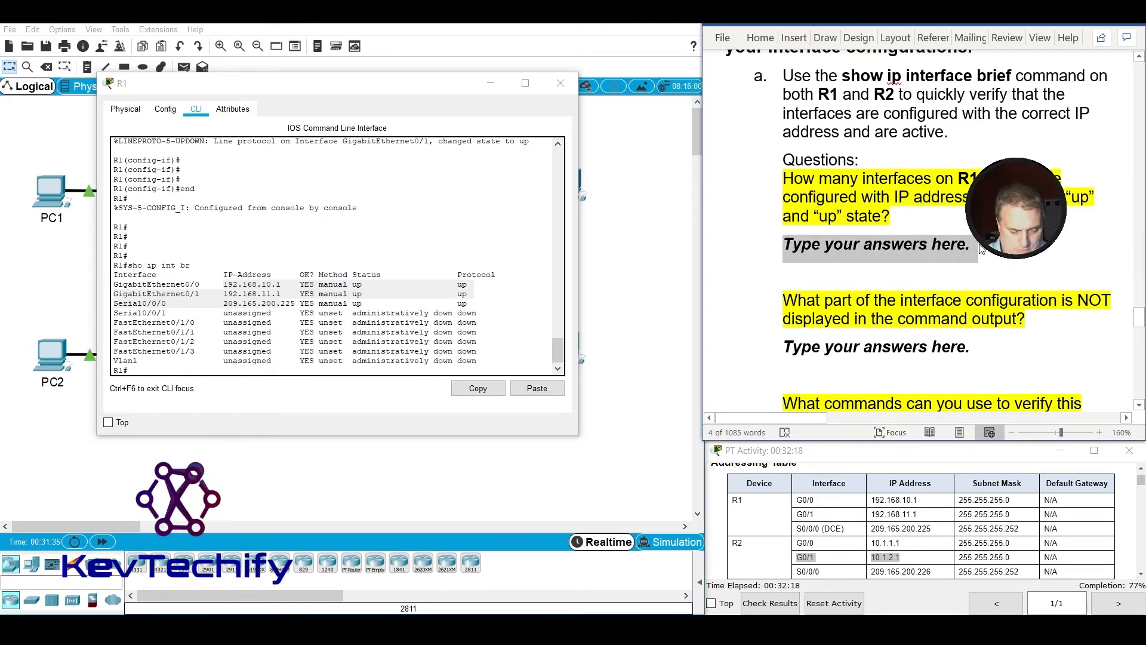
text(R1 ha)
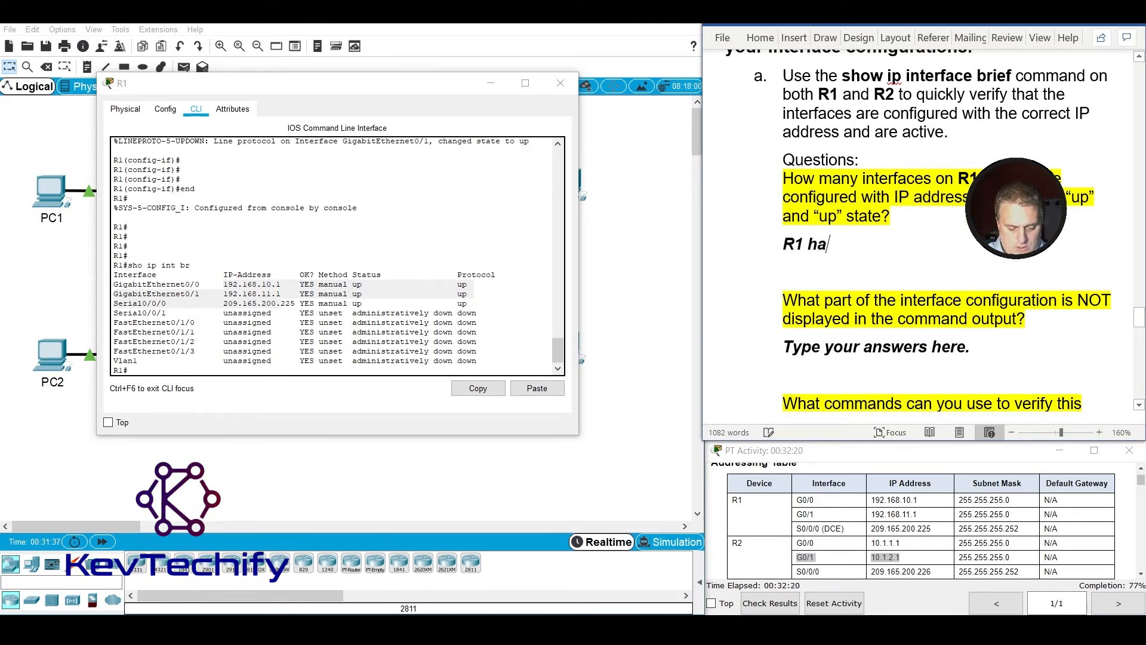
text(s 3)
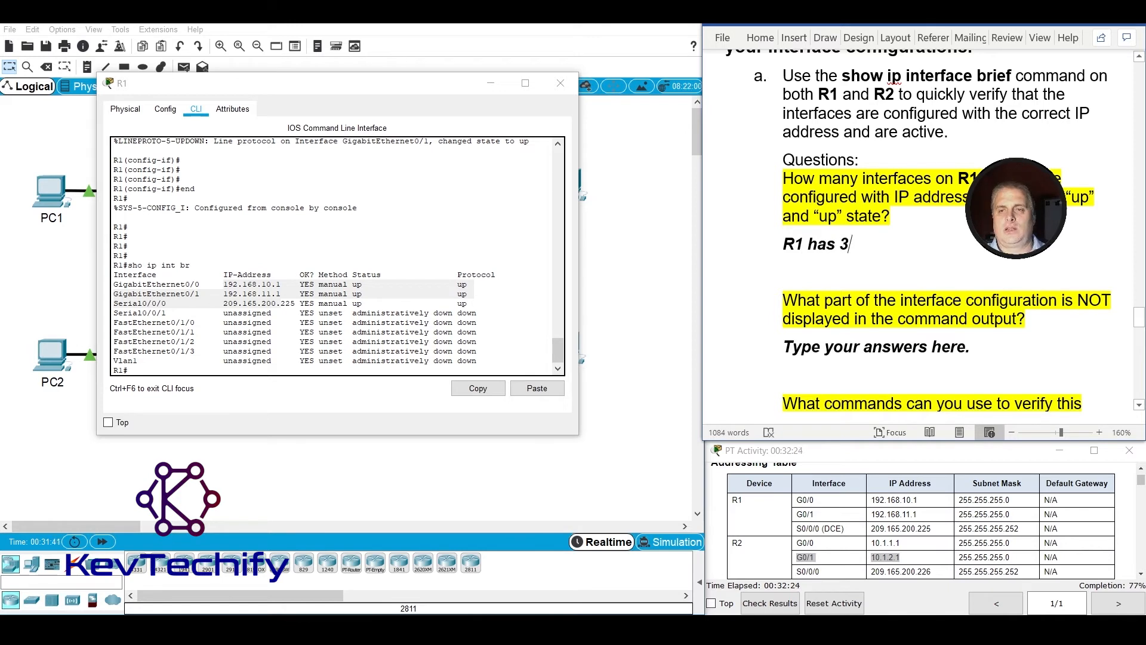
text( and )
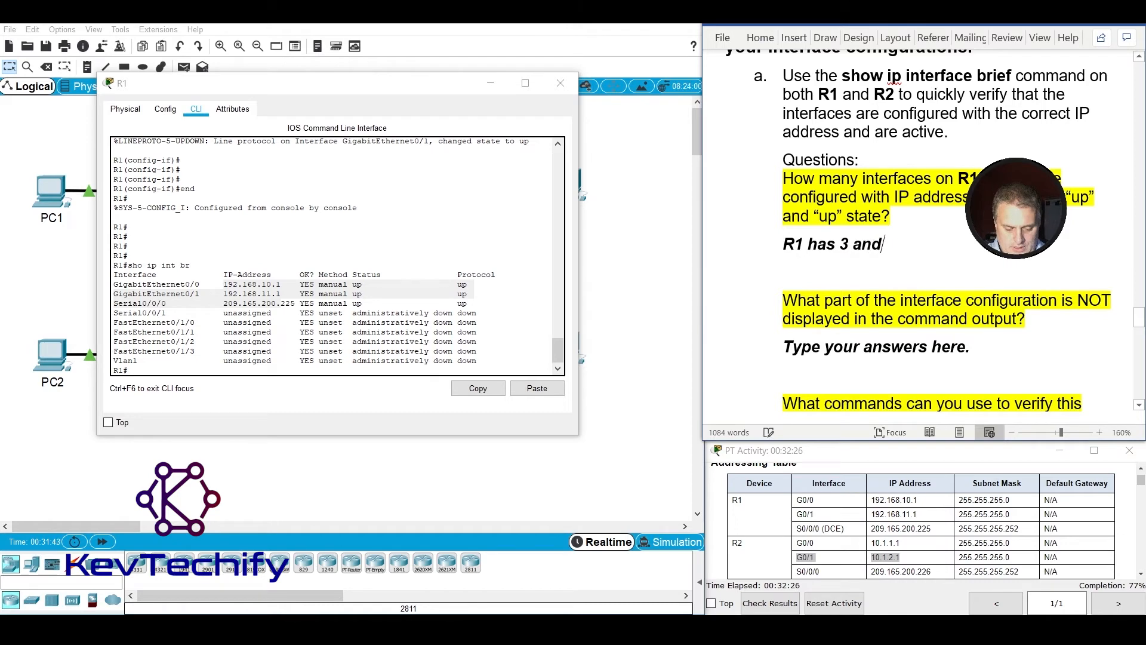
text(R2 has)
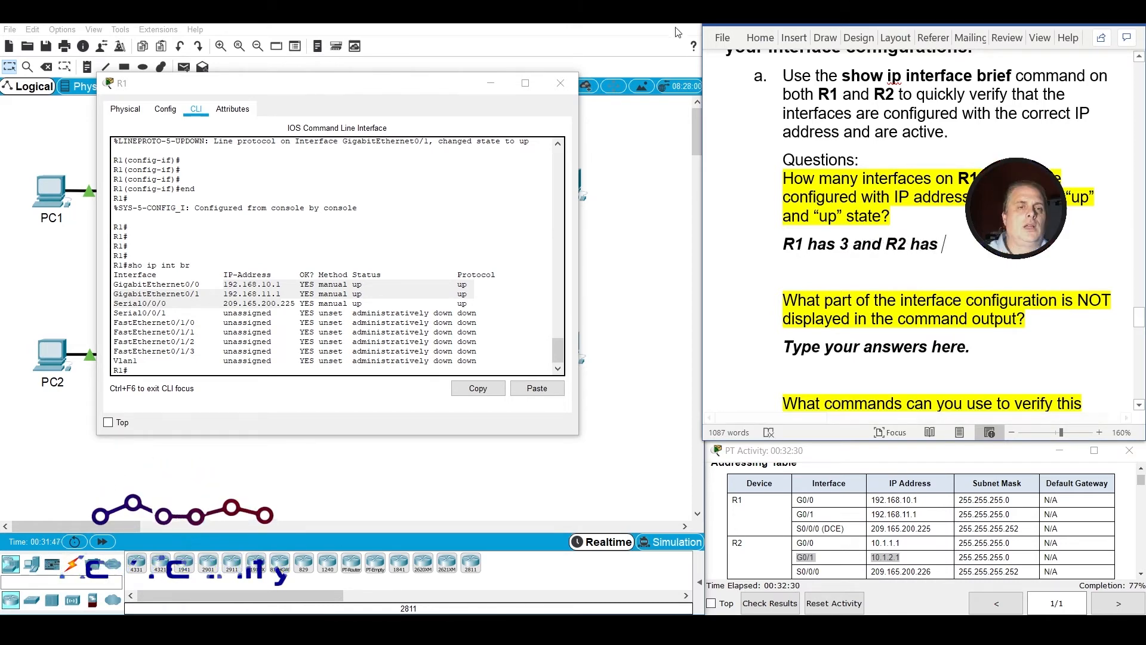
Put R1's window away, open R2's command line, and widen it for single-line output rows.
click(615, 51)
click(380, 267)
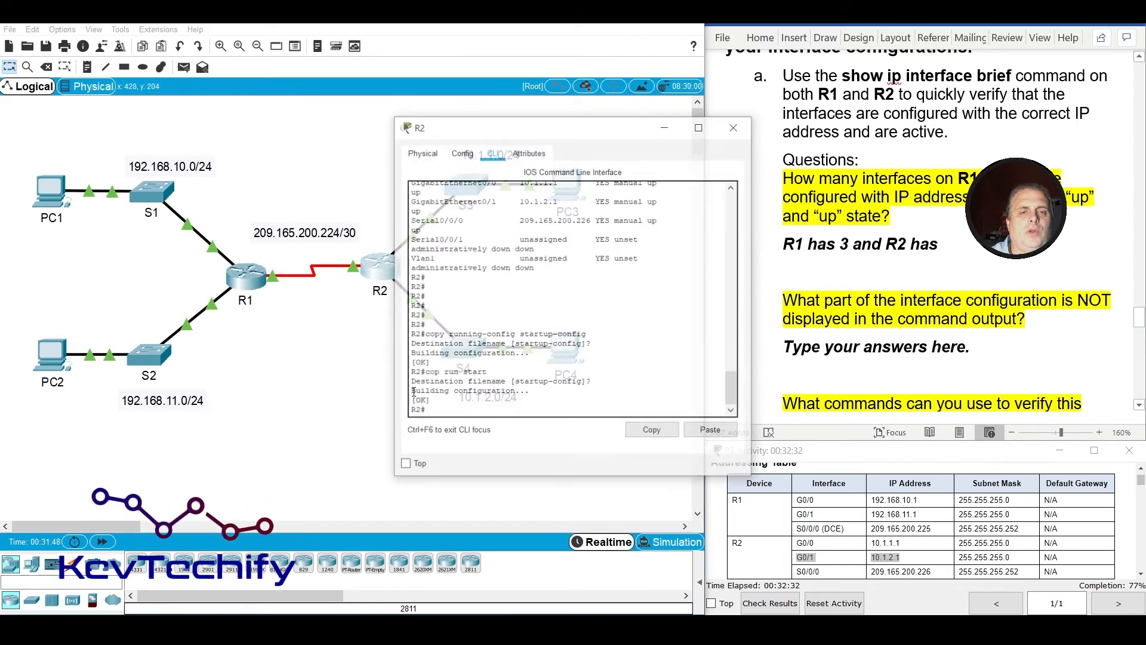
drag(393, 265, 222, 269)
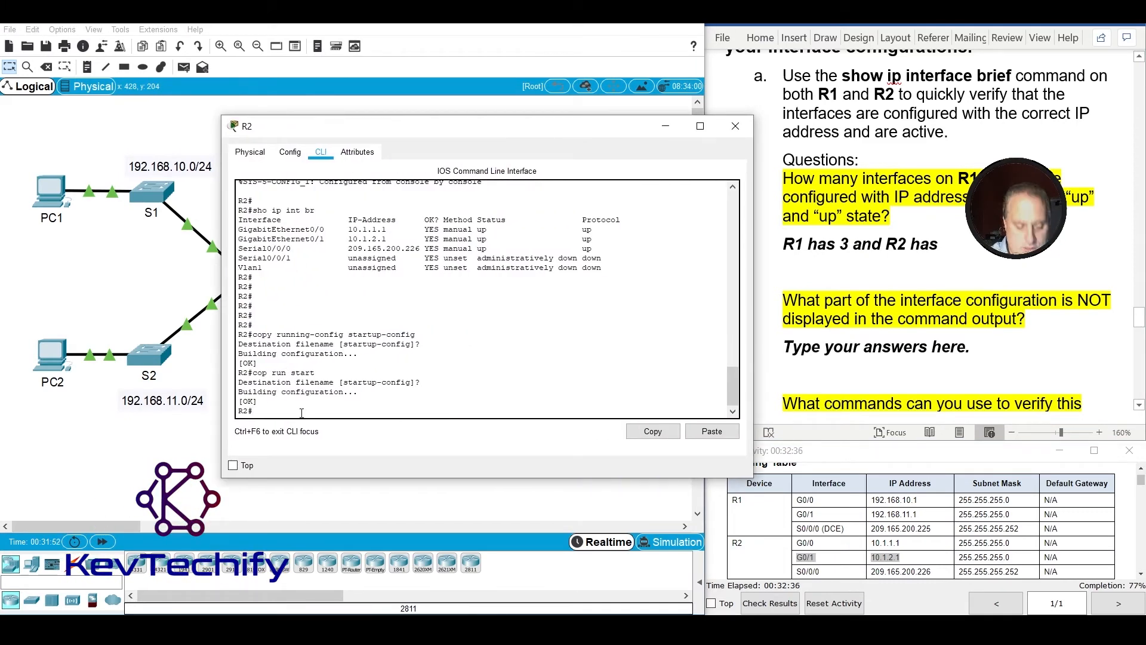
Display R2's interface summary with sho ip int br.
text(sho ip)
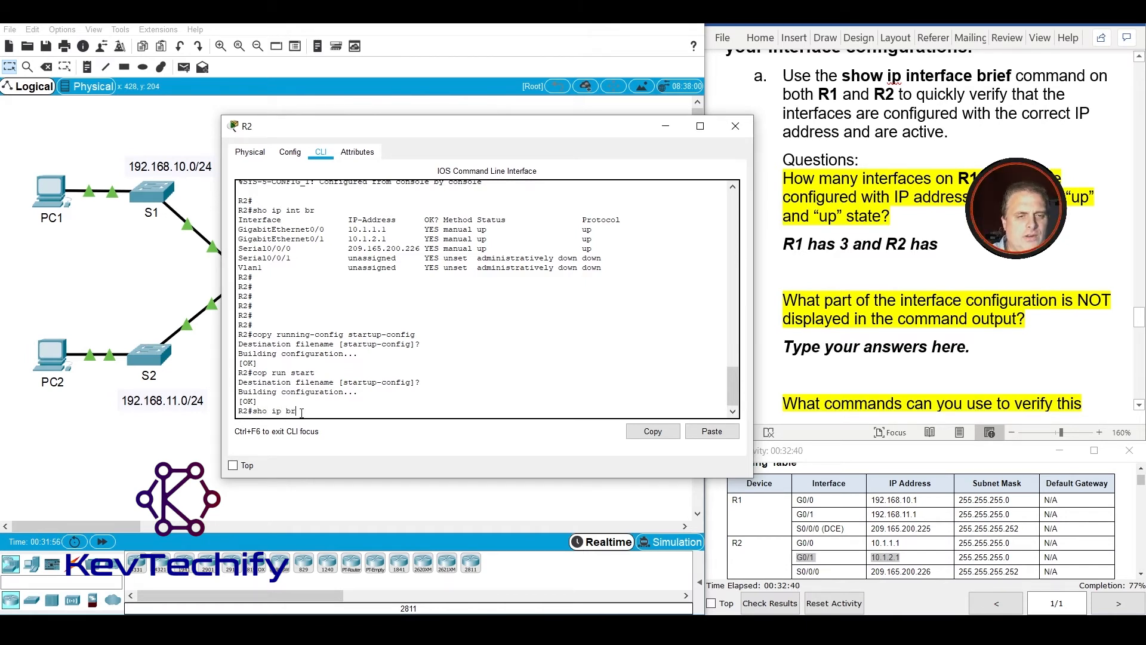
text( in)
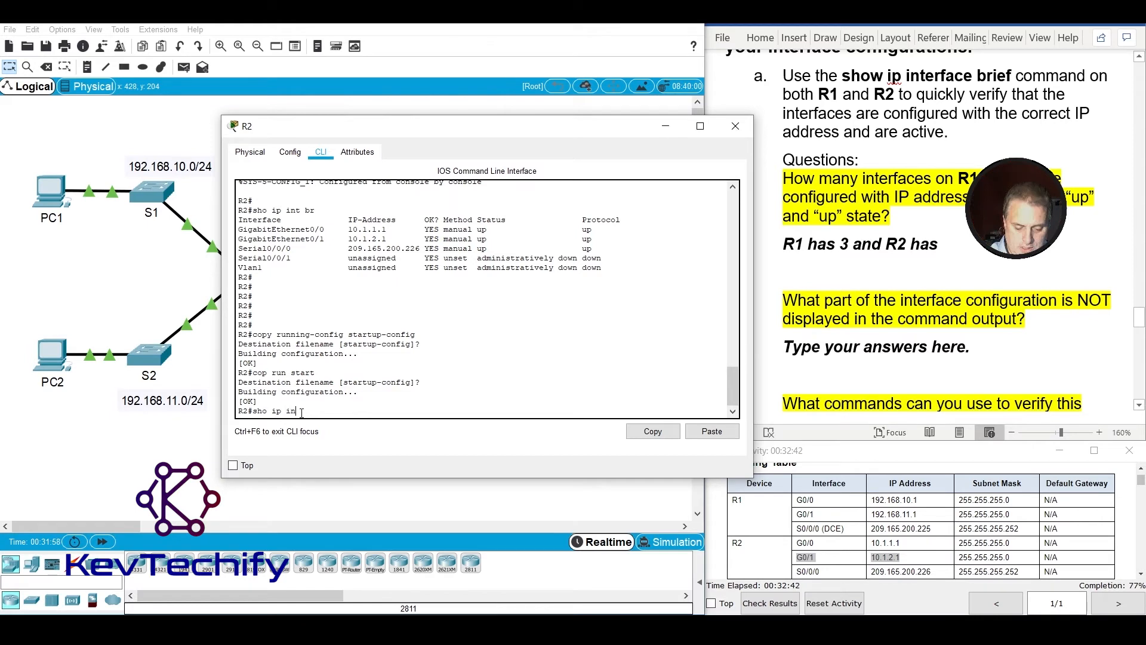
text(t br)
key(Return)
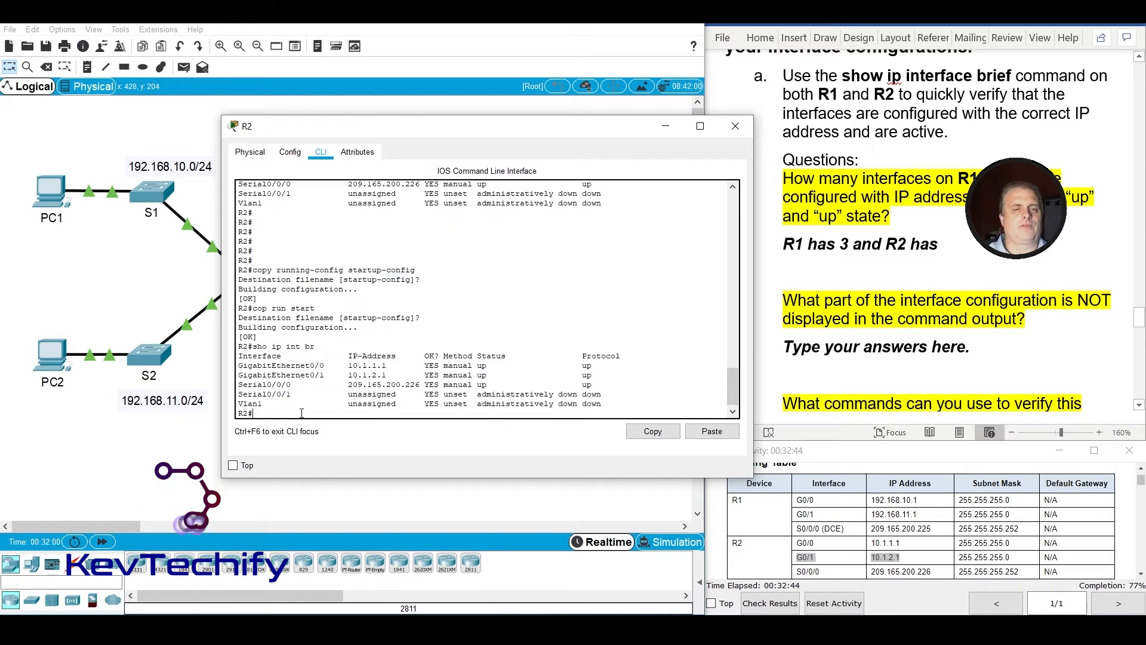
Highlight R2's addressed, active interfaces in the summary and complete the first answer as "R1 has 3 and R2 has 3".
drag(478, 365, 593, 385)
drag(346, 365, 419, 385)
click(954, 245)
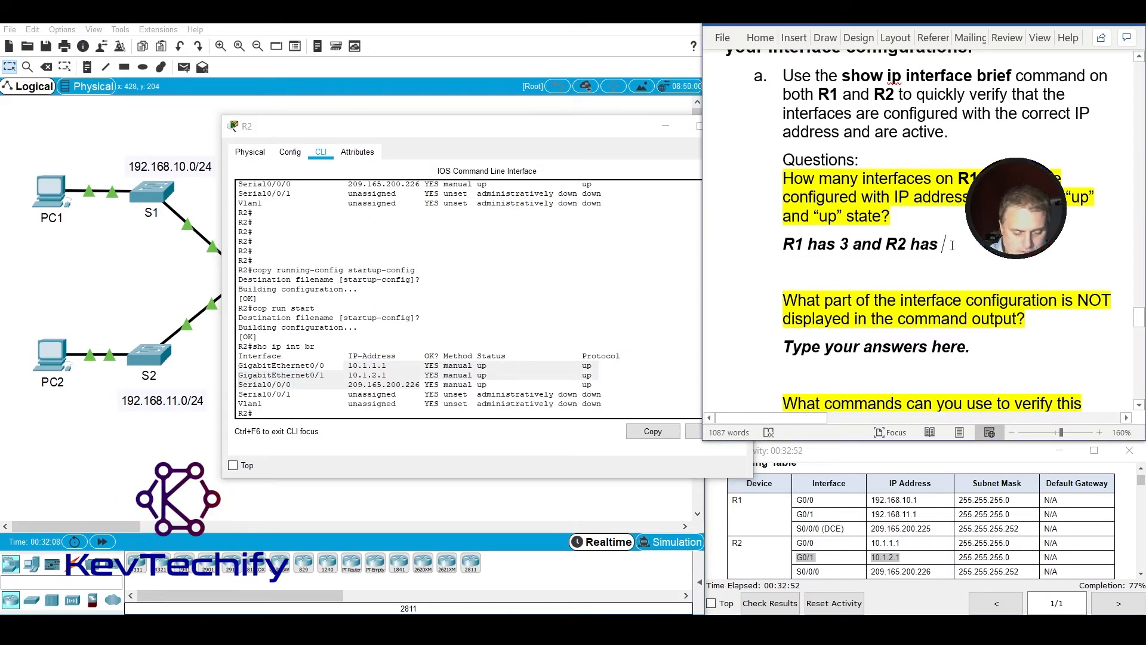
scroll(987, 255, down, 3)
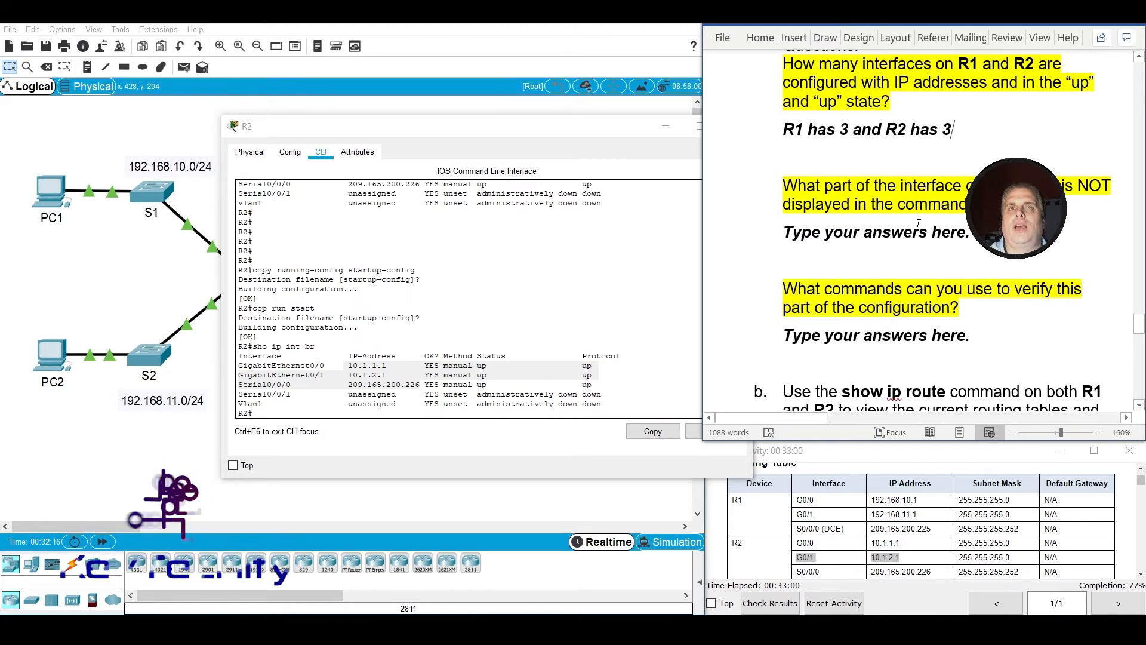
Check GigabitEthernet0/0's address in R2's summary and answer the question on what the output does not display with "The subnet mask,".
click(366, 369)
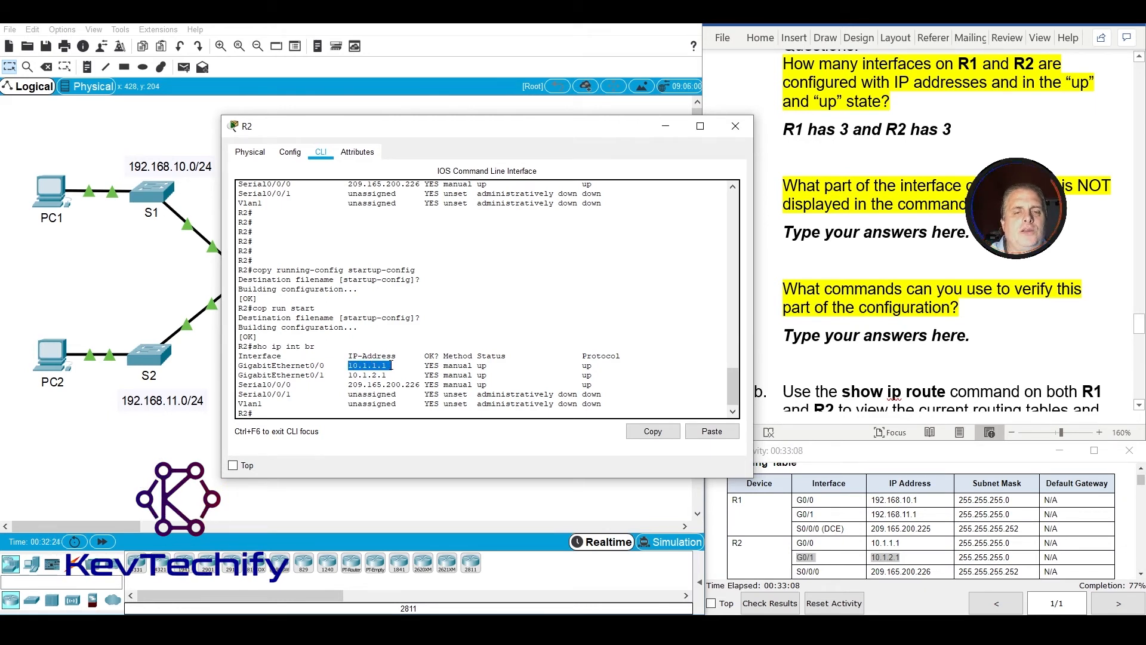
click(363, 365)
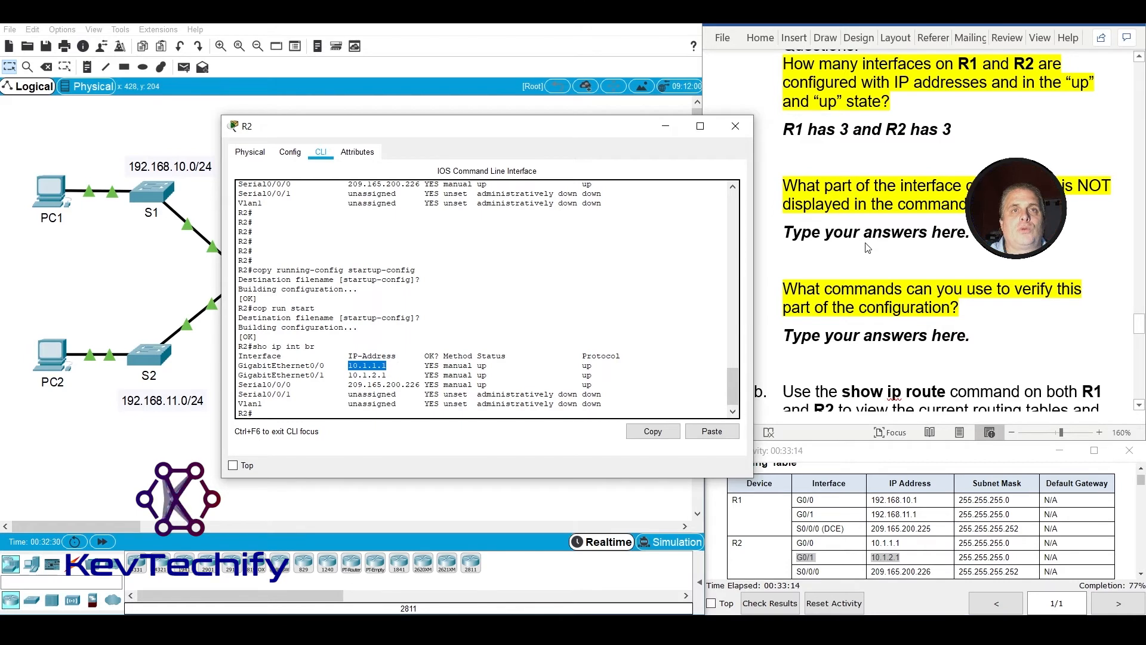
click(790, 233)
click(790, 233)
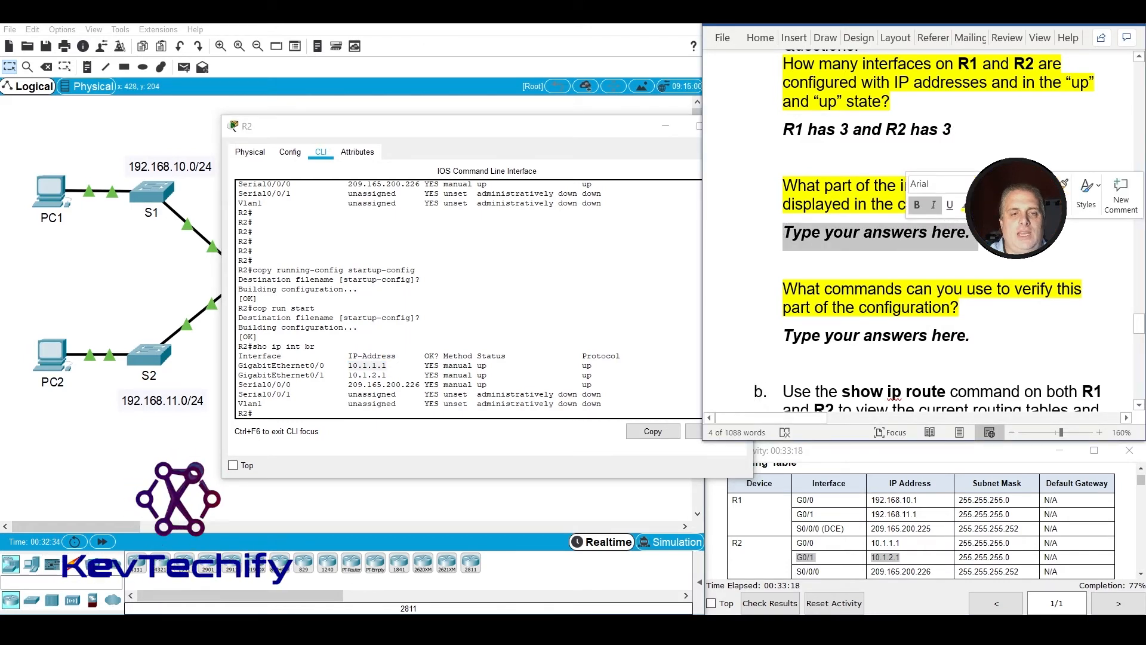
text(The subnet mask,)
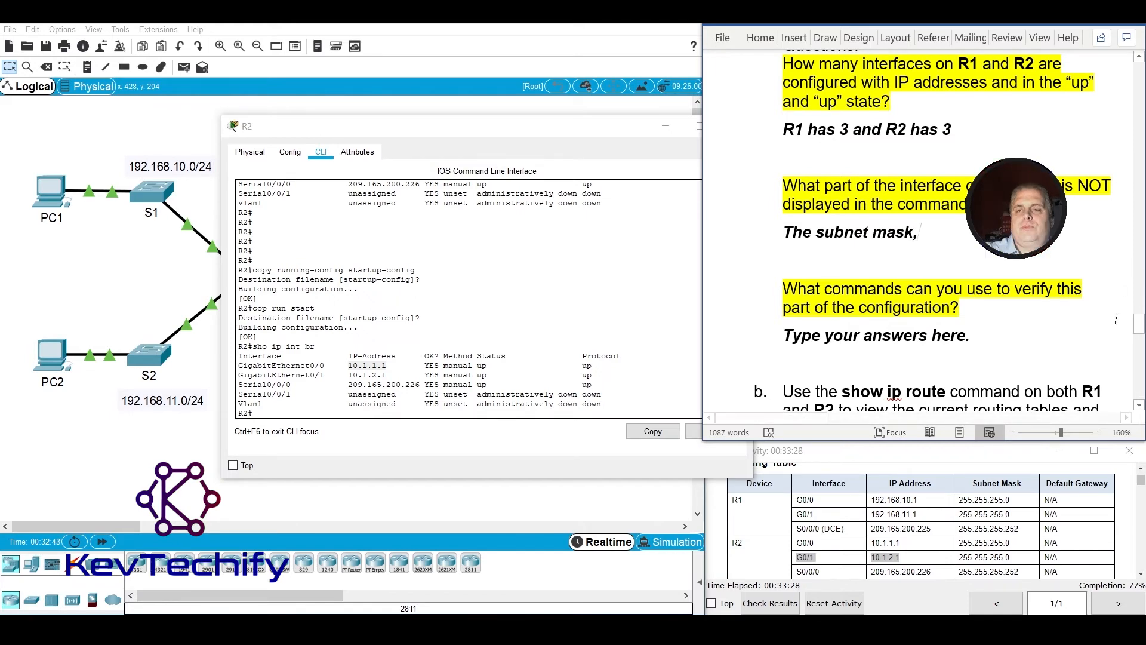
Display R2's configuration with show running-config, page to the interface section, and highlight GigabitEthernet0/0 and its IP address.
scroll(1115, 319, down, 2)
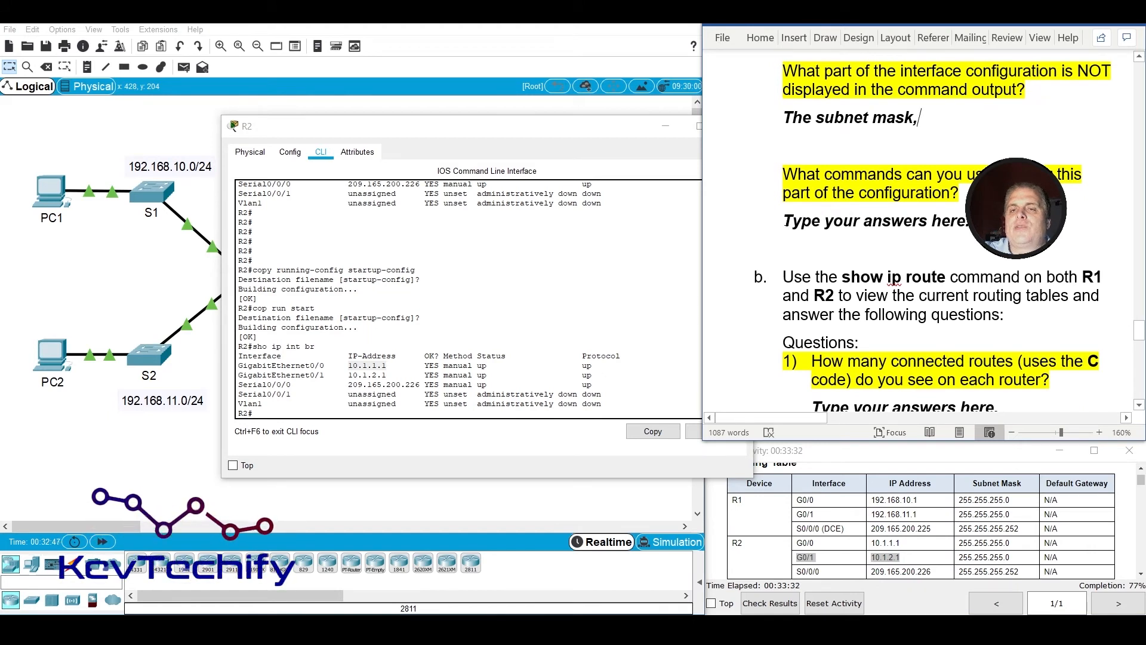
click(872, 220)
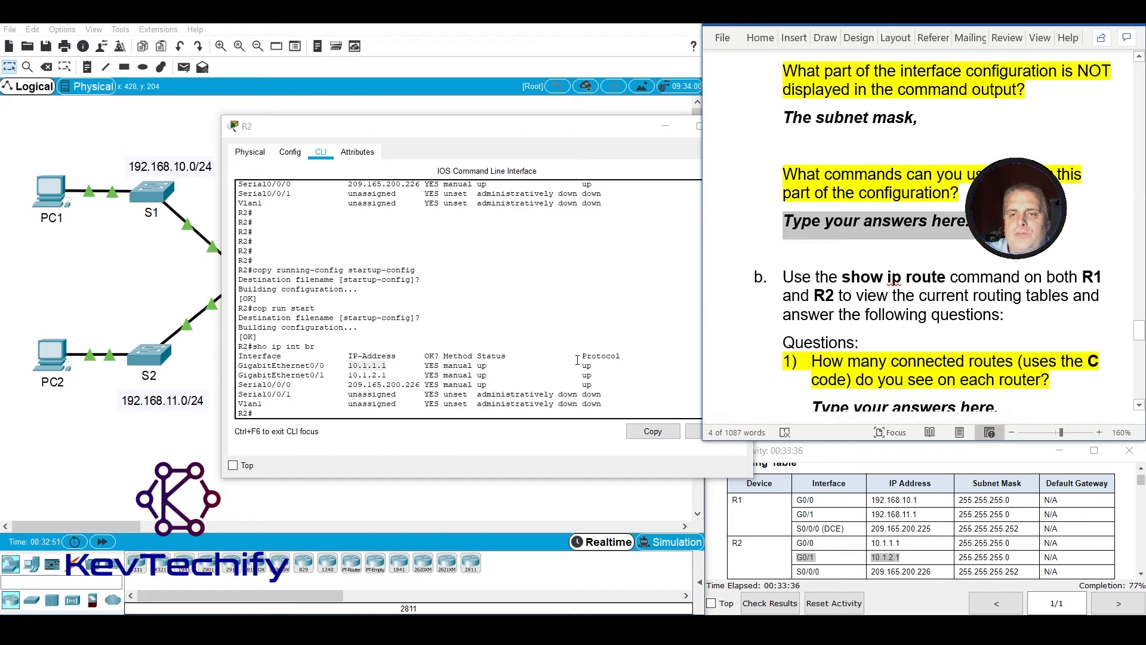
click(545, 406)
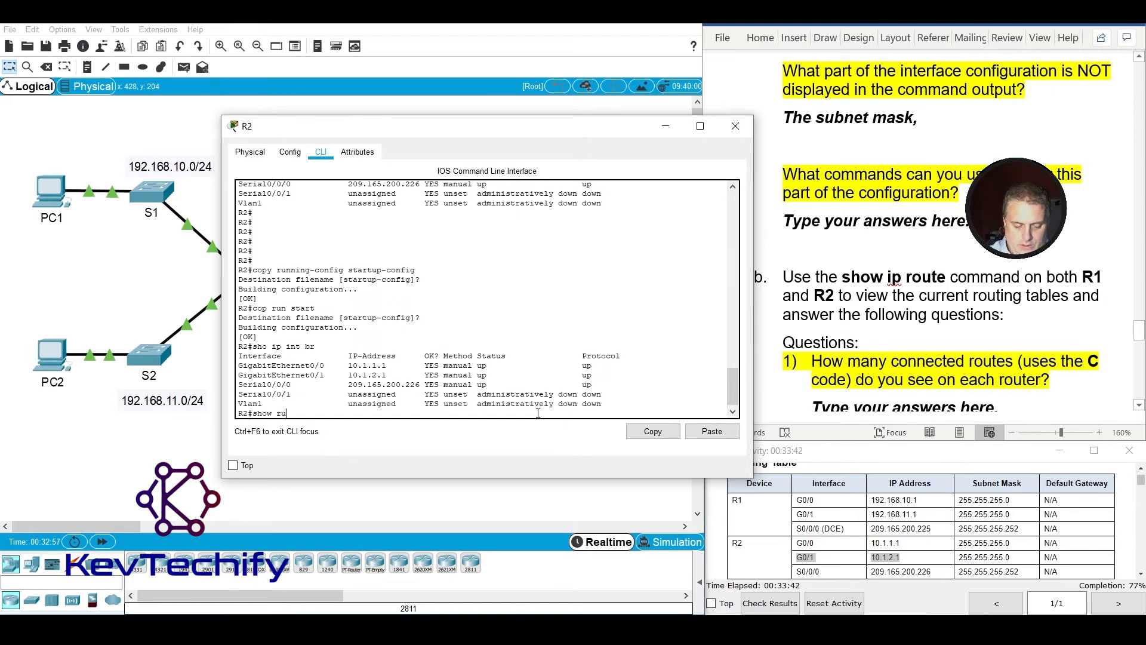
text(show running-)
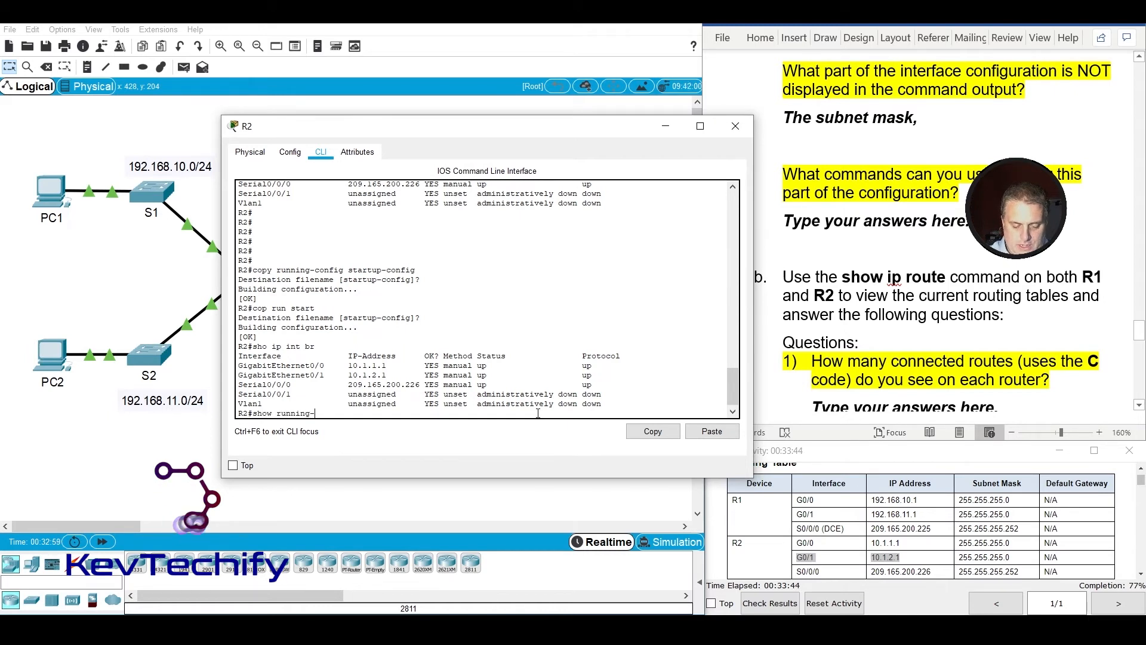
text(config)
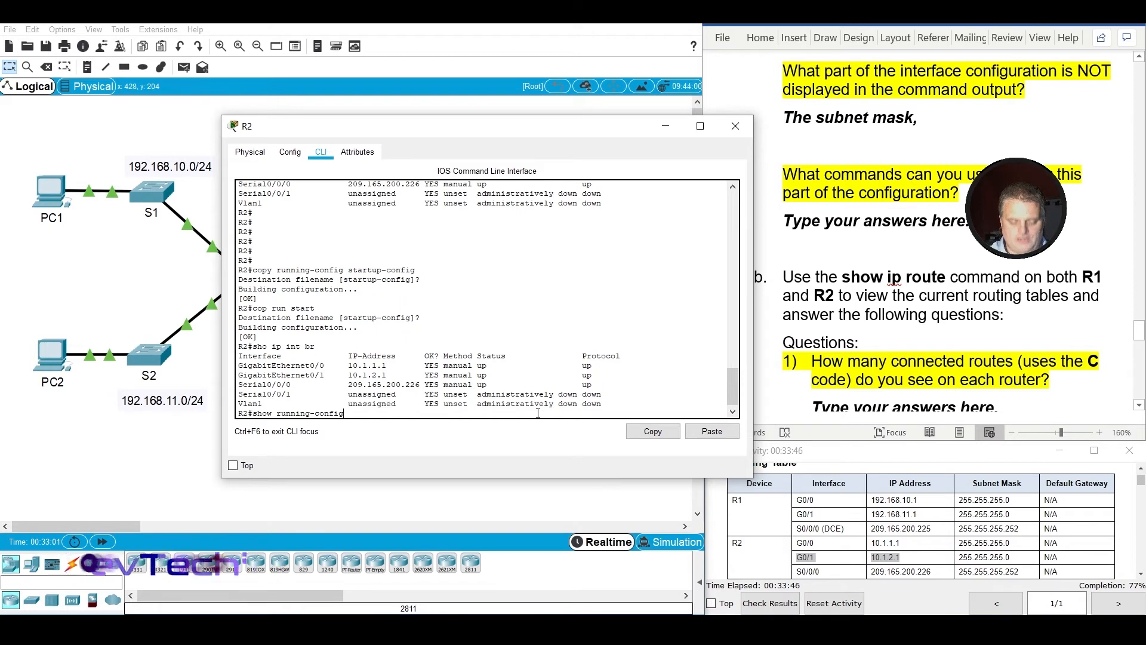
key(Return)
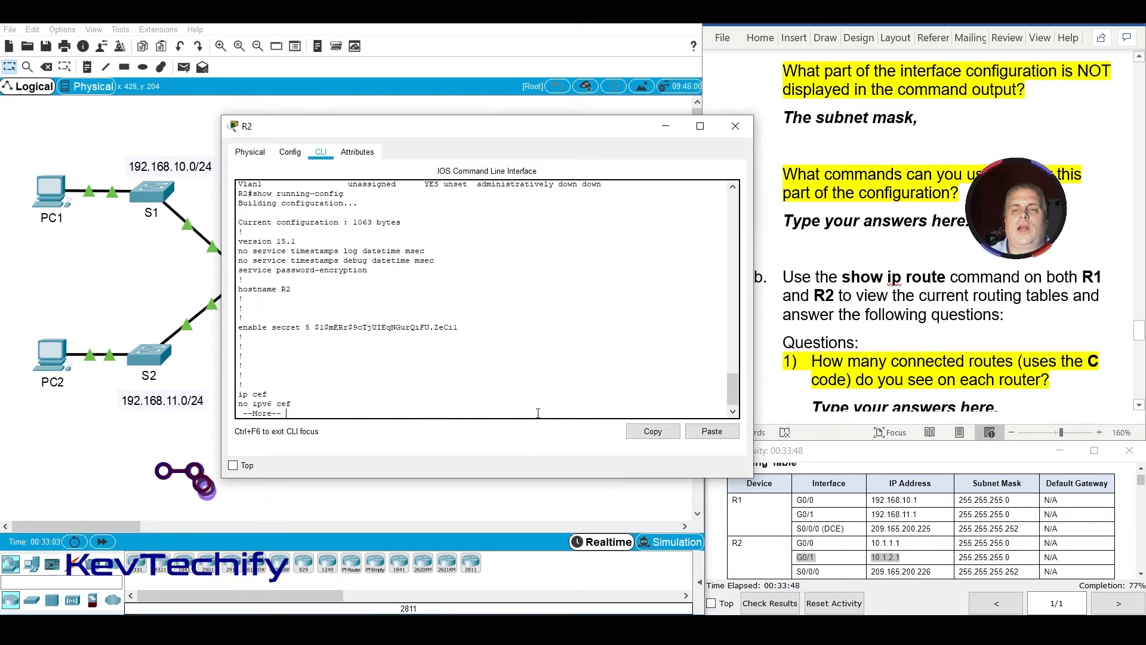
key(space)
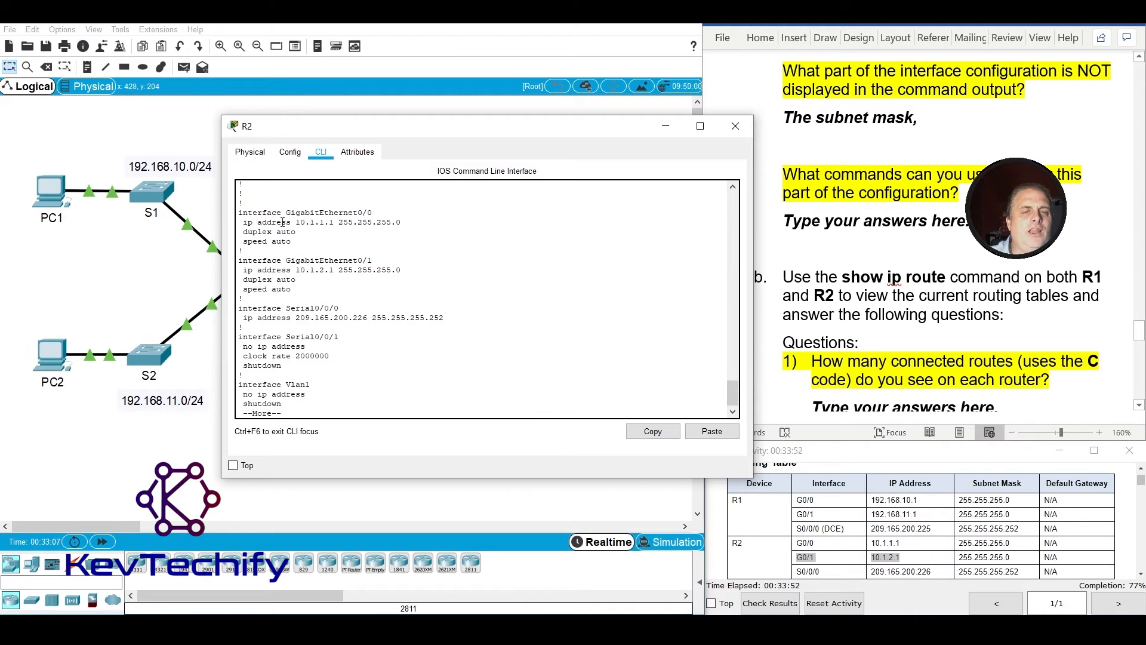
drag(243, 212, 384, 216)
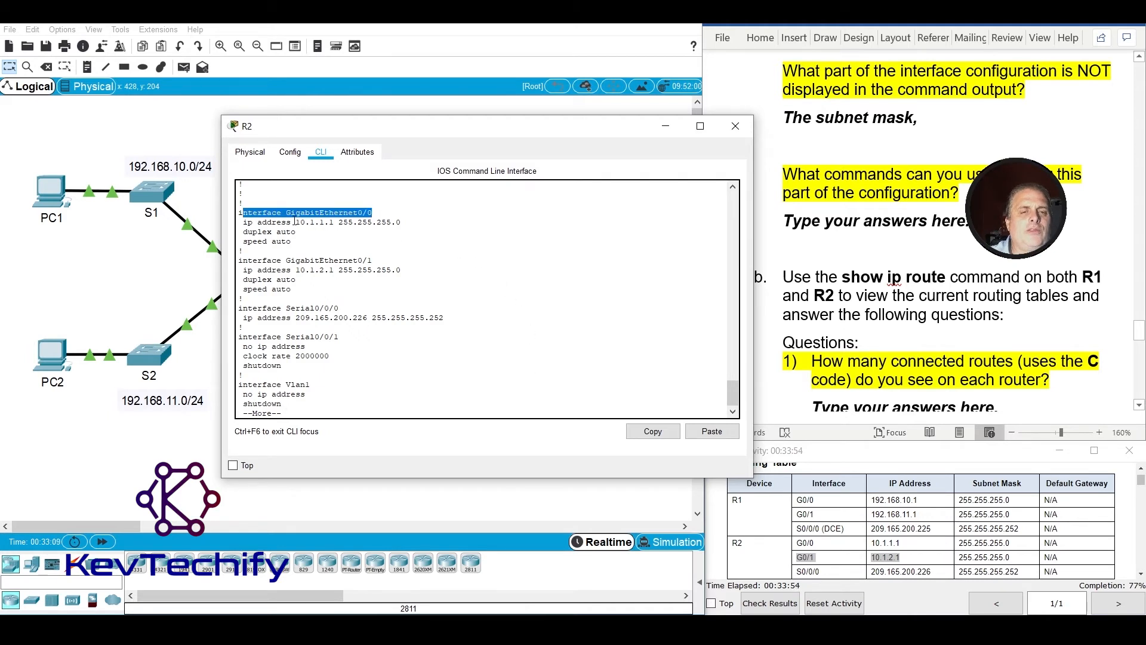
drag(242, 222, 346, 221)
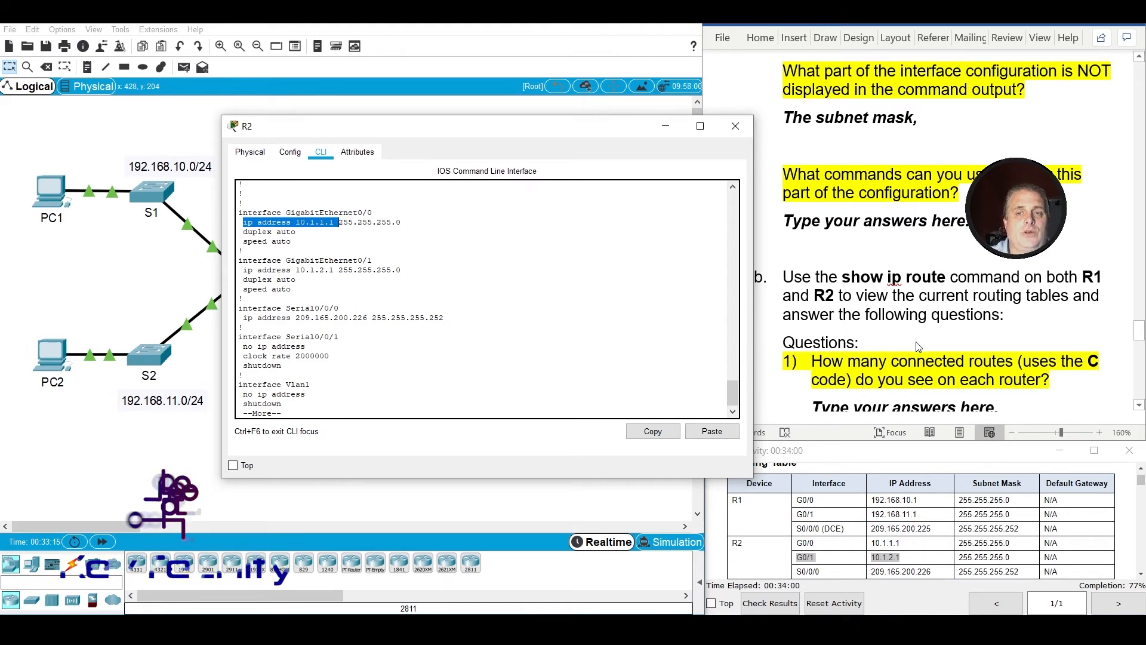
Replace the placeholder answer on which commands show this part of the configuration with "Show running-config,".
click(851, 224)
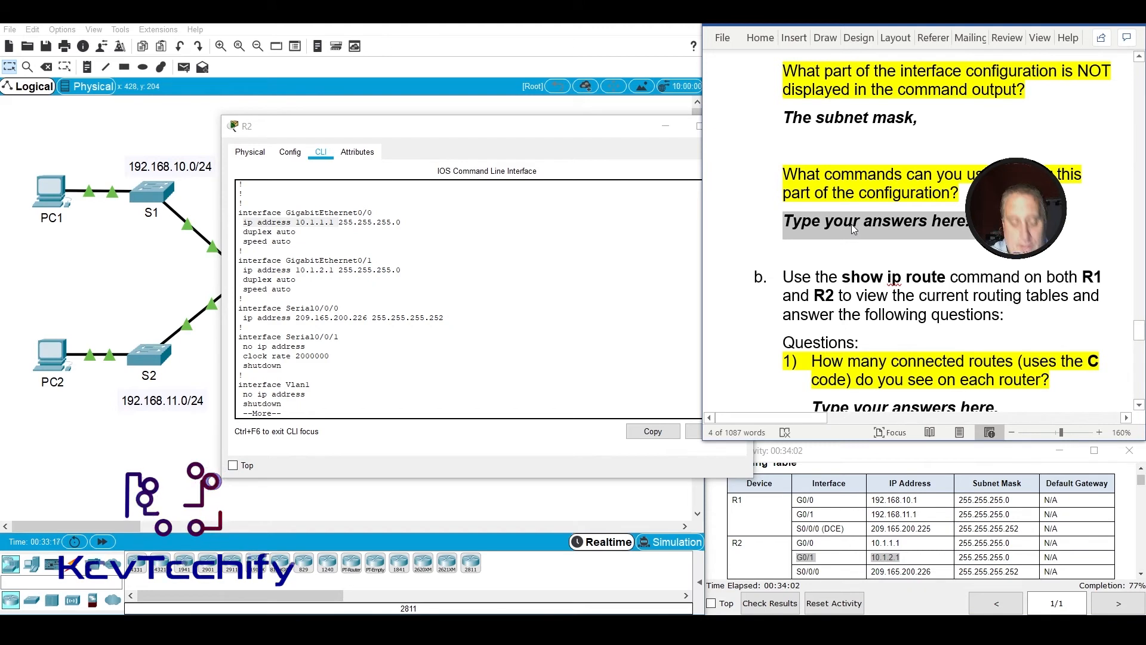
text(show runni)
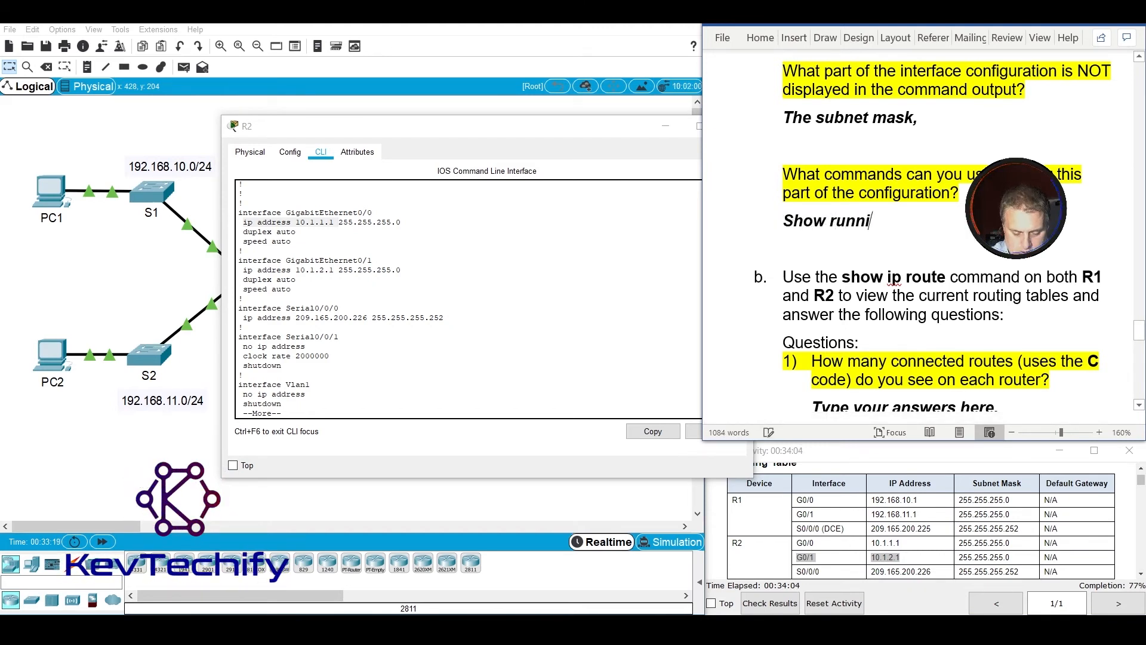
text(ng-conf)
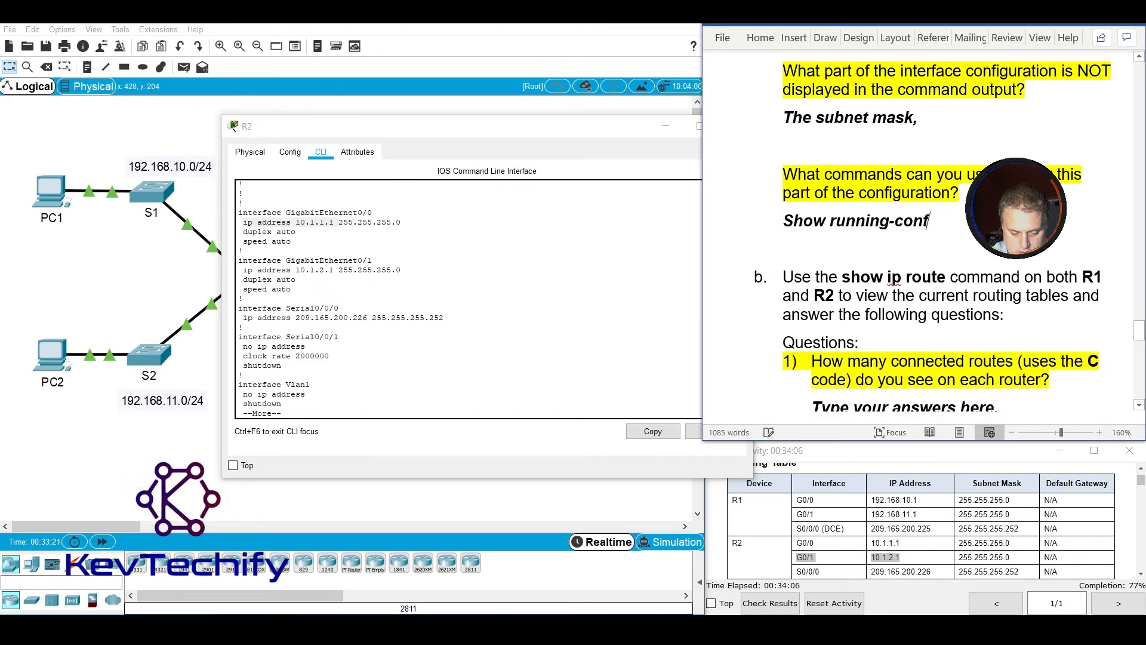
text(ig,)
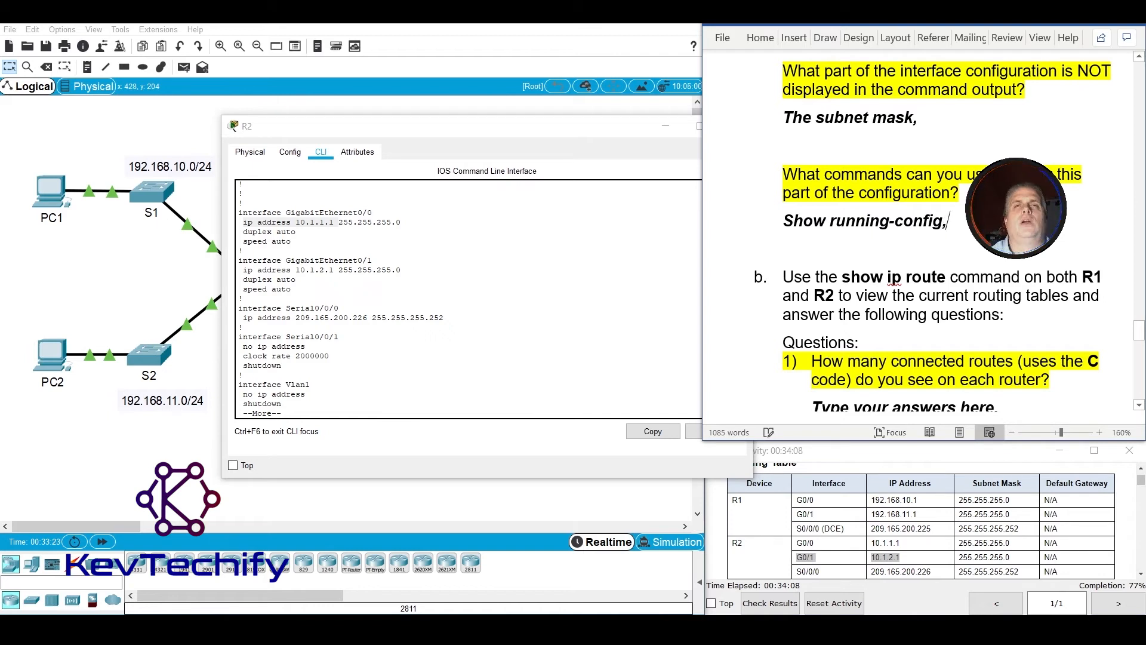
Page through the rest of R2's running configuration and display detailed interface information with sho interfaces.
click(347, 334)
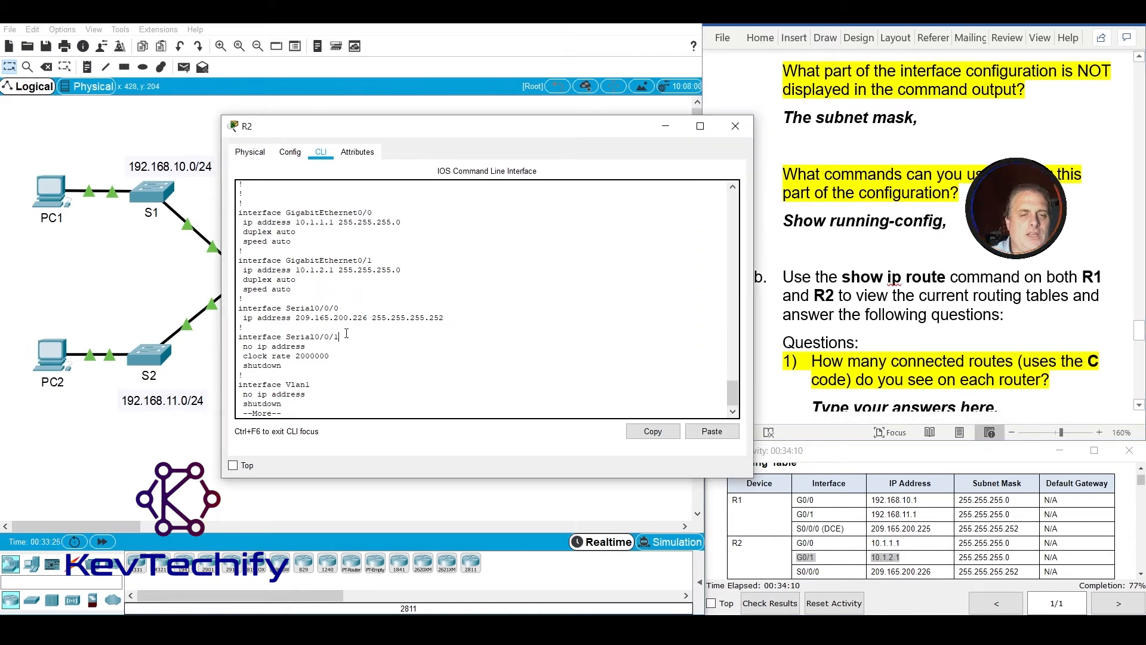
key(space)
key(space)
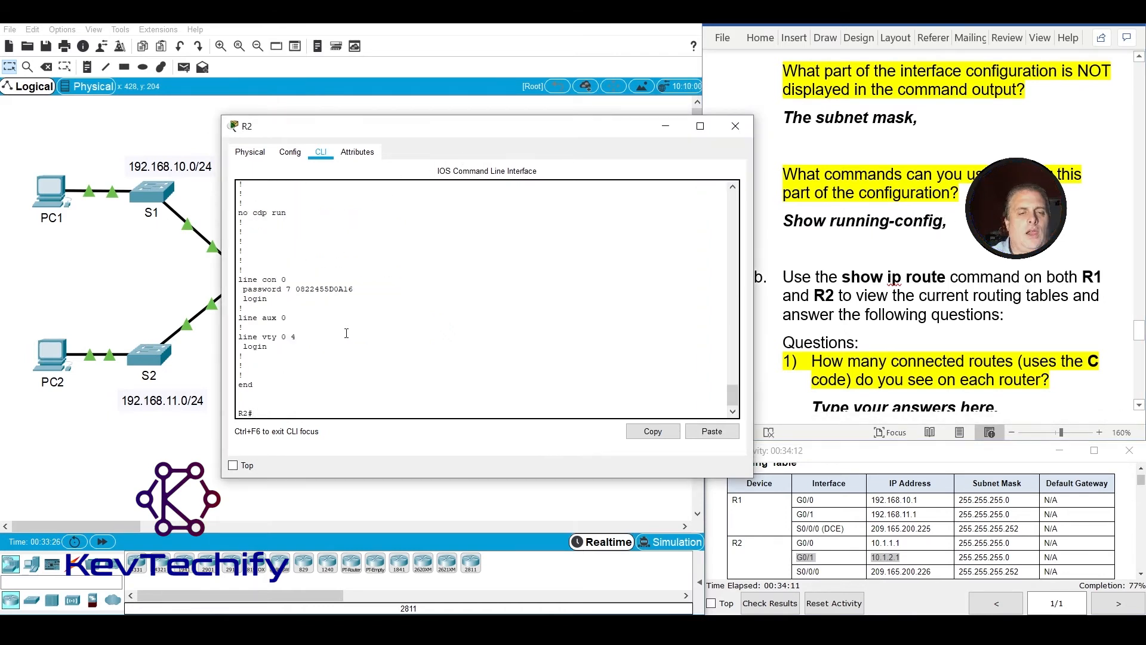
key(Return)
key(Return)
key(Return)
key(Return)
key(Return)
text(sho)
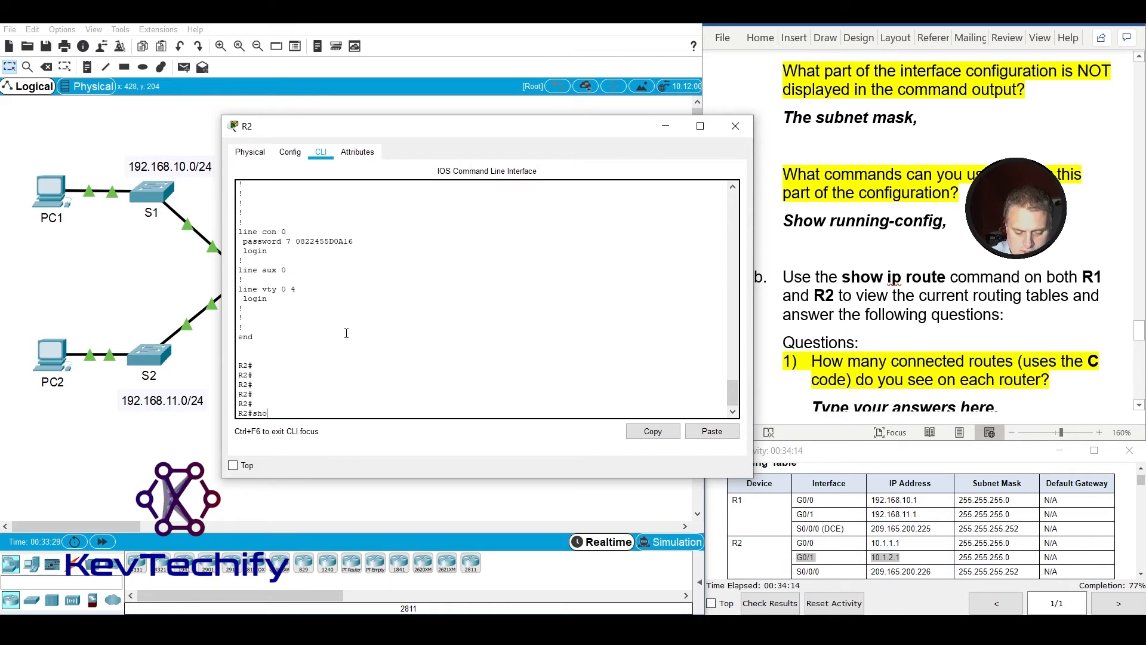
text( interfaces)
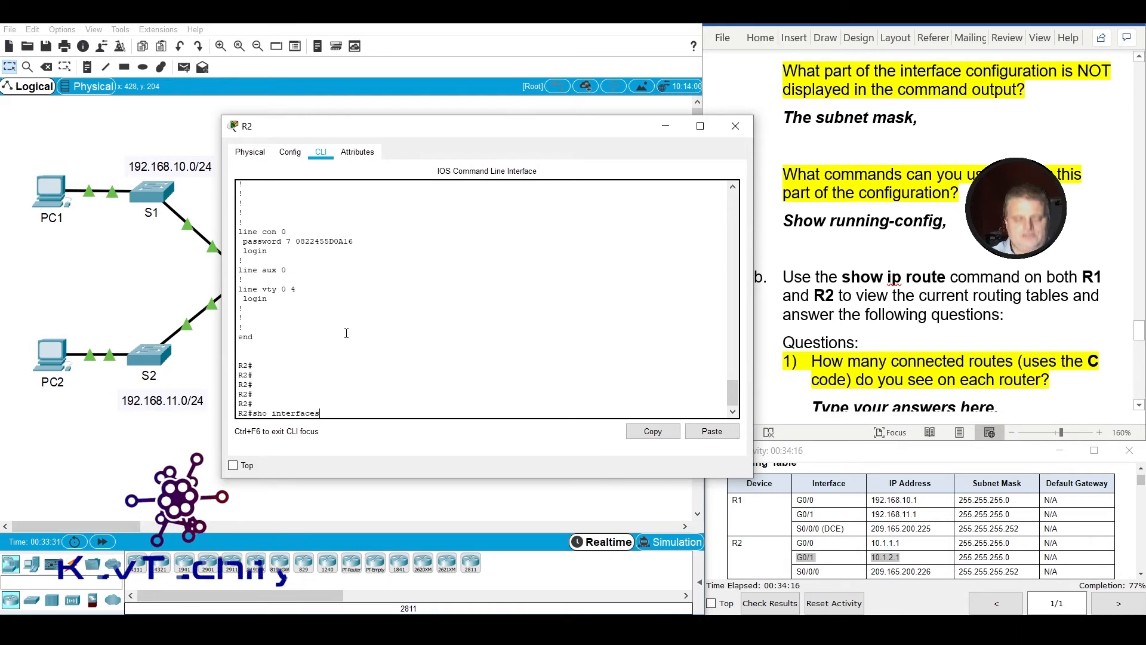
key(Return)
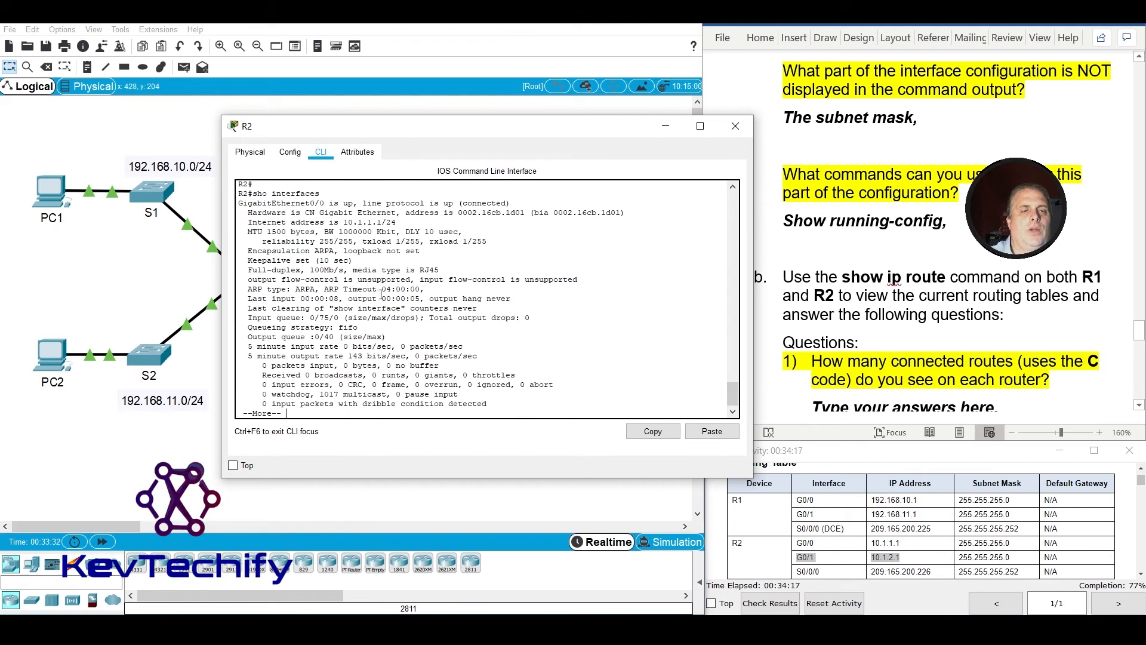
Highlight GigabitEthernet0/0's status, IP address and /24 prefix in R2's output, and add "show interfaces" to the commands answer.
drag(249, 203, 454, 204)
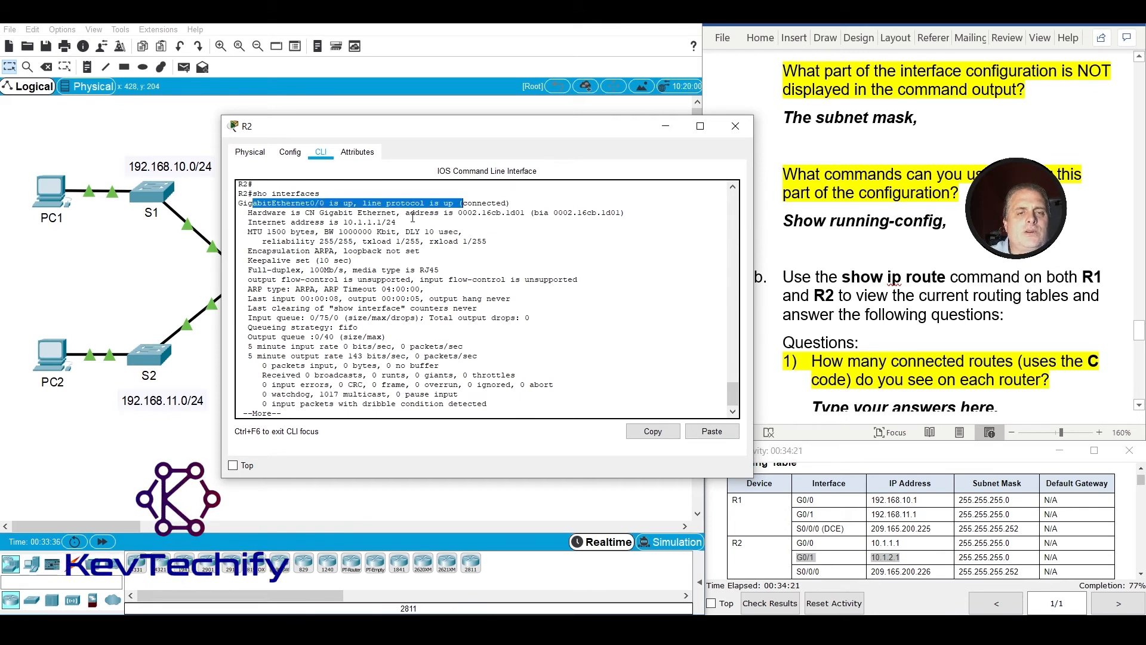
drag(330, 223, 373, 222)
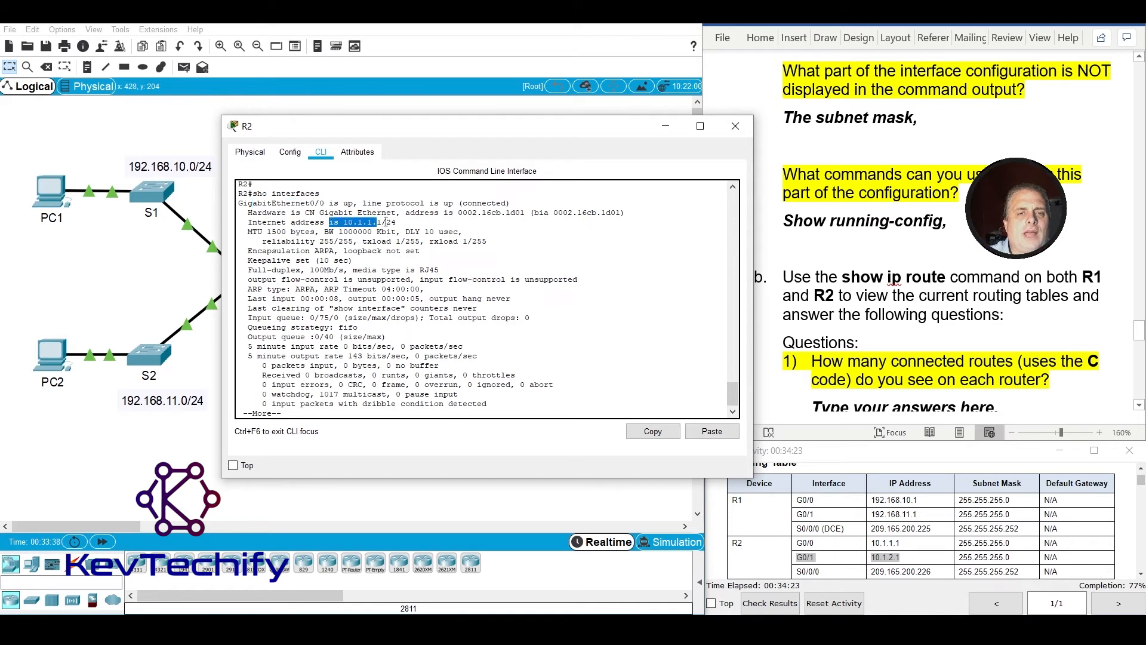
click(382, 222)
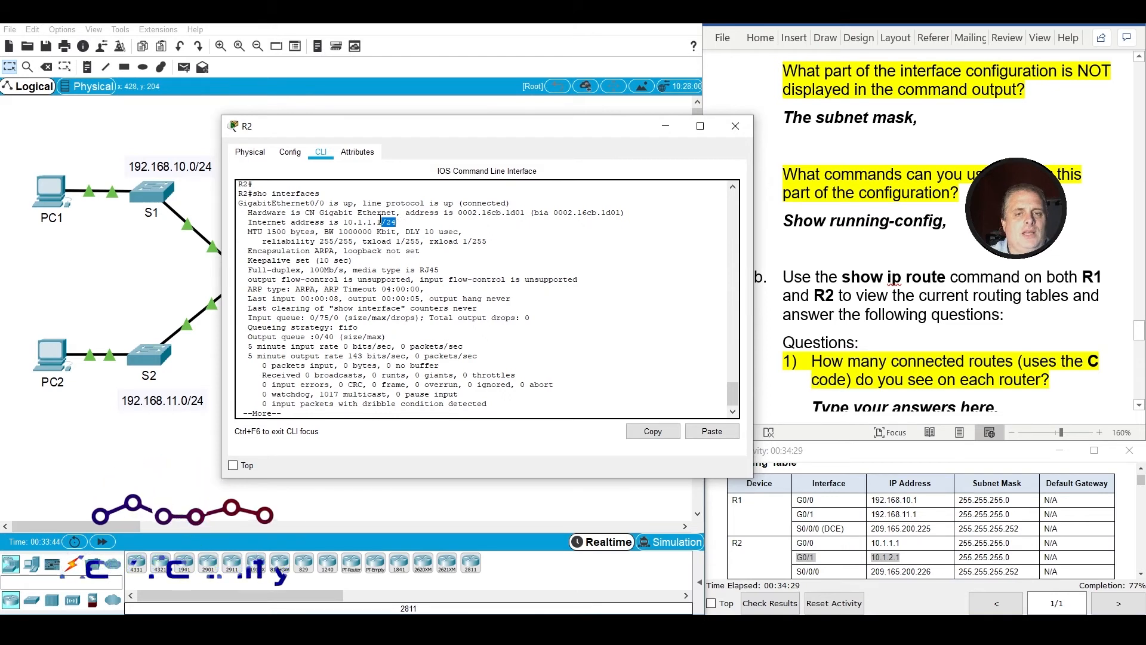
drag(387, 222, 399, 222)
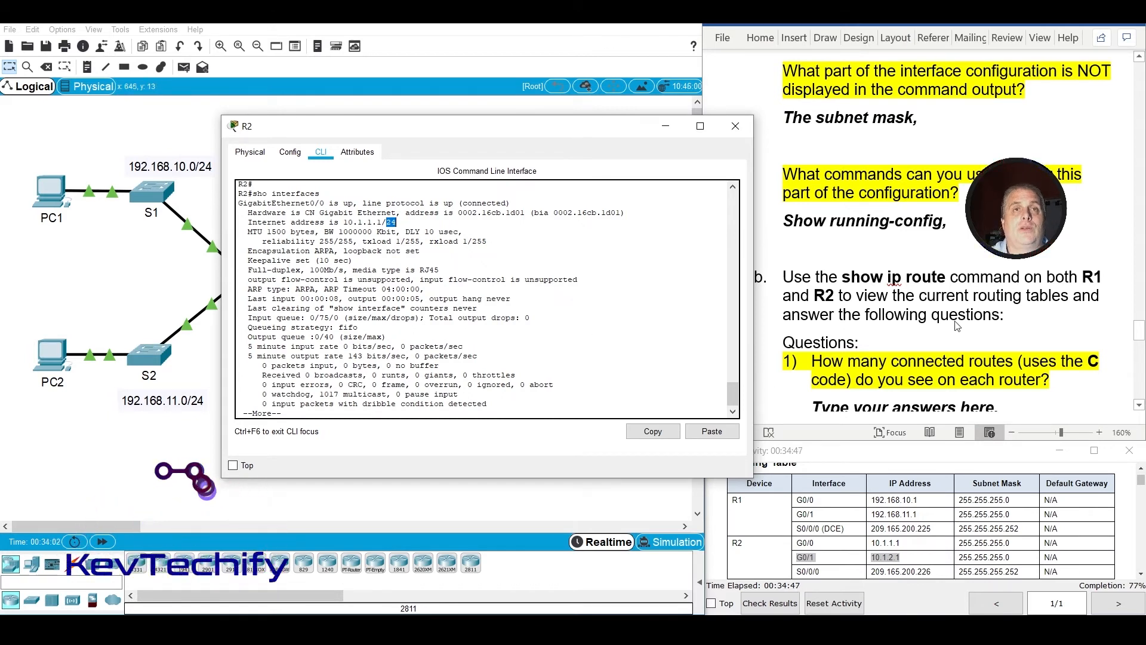
click(966, 226)
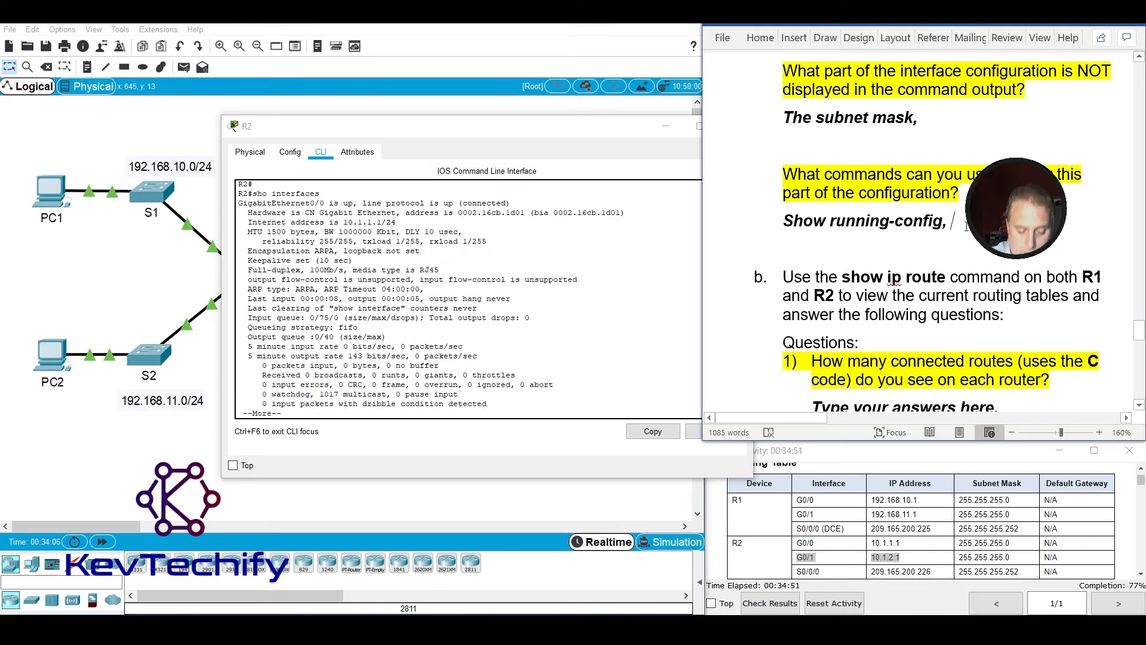
text(show interfaces)
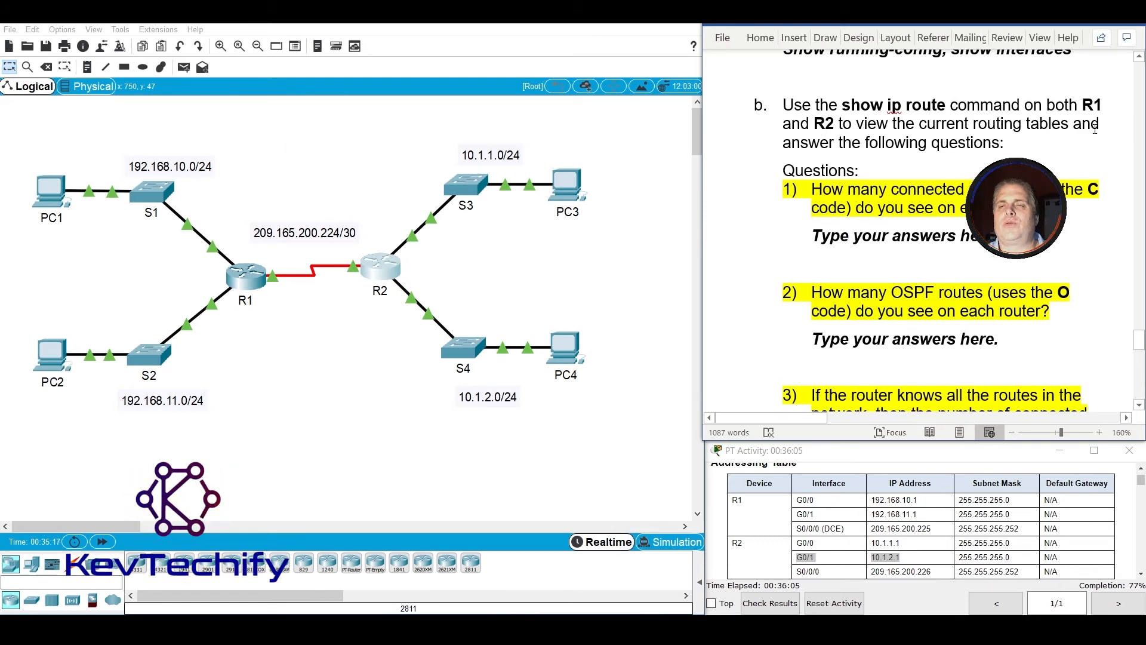
Open R1's command line and display its routing table with show ip route.
scroll(818, 153, down, 2)
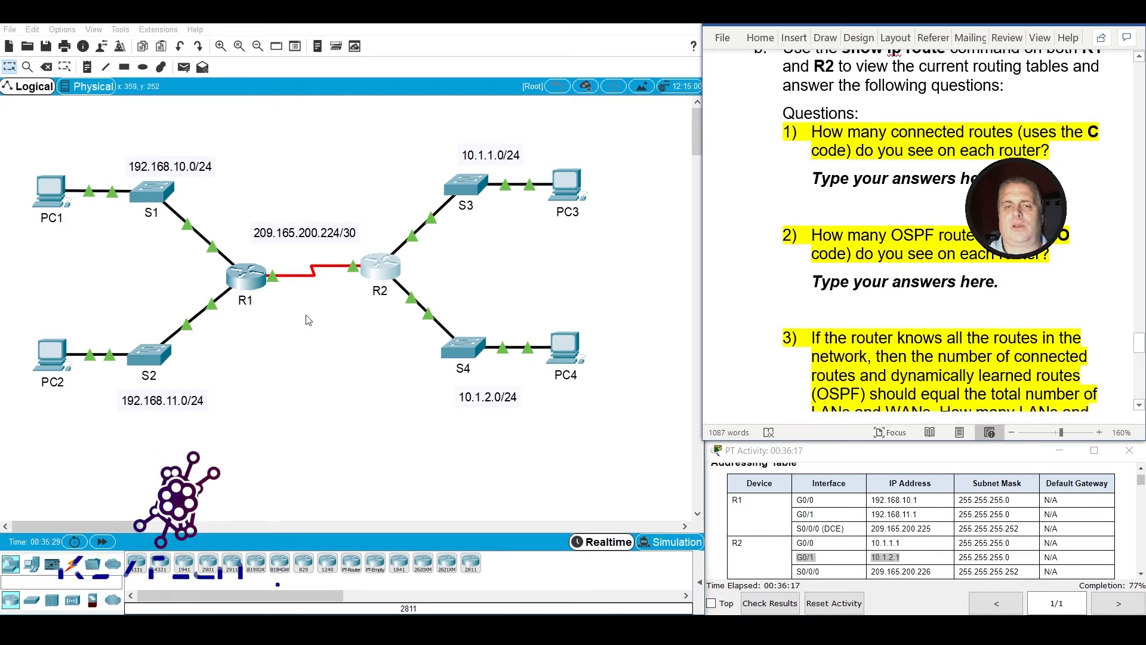
click(247, 277)
click(286, 371)
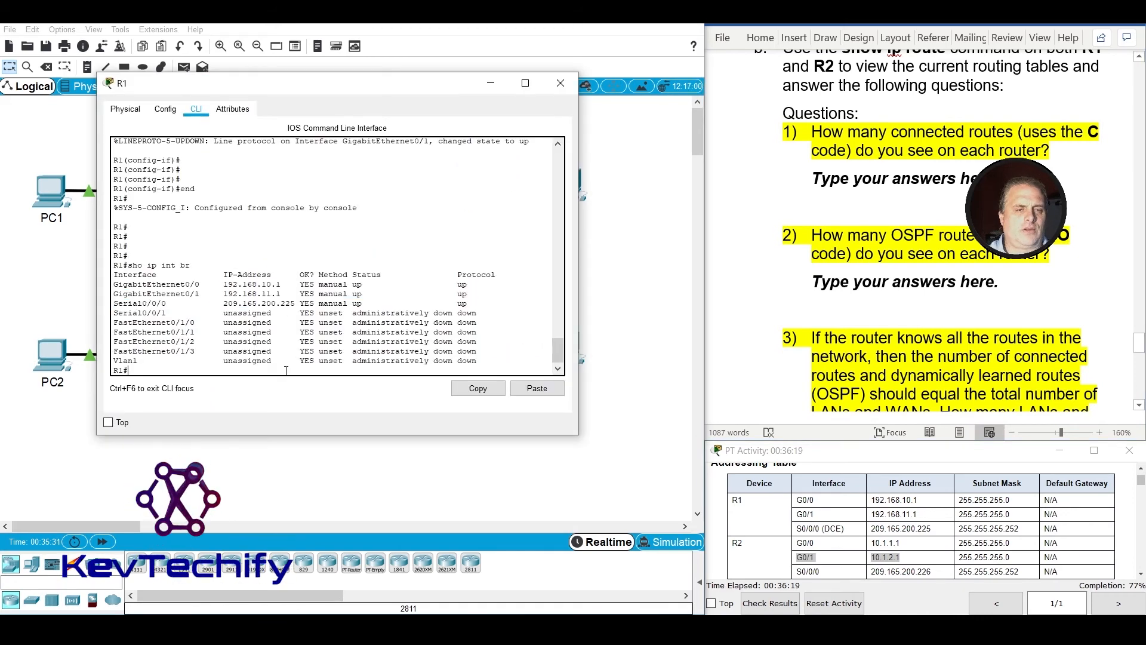
key(Return)
key(Return)
key(Return)
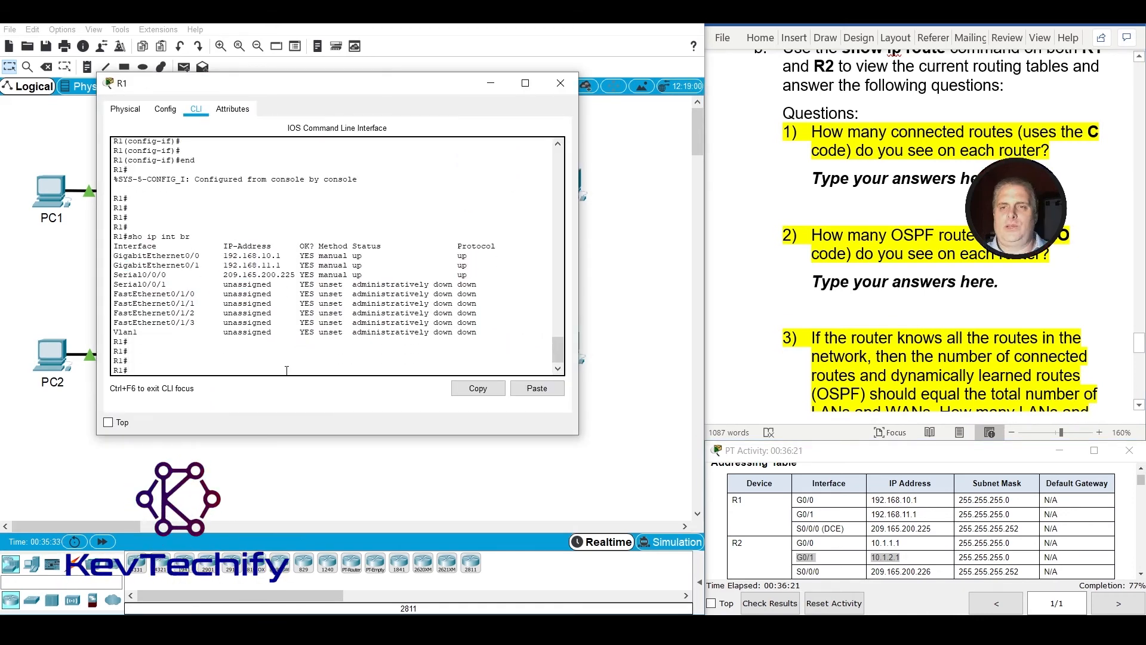
scroll(742, 175, up, 1)
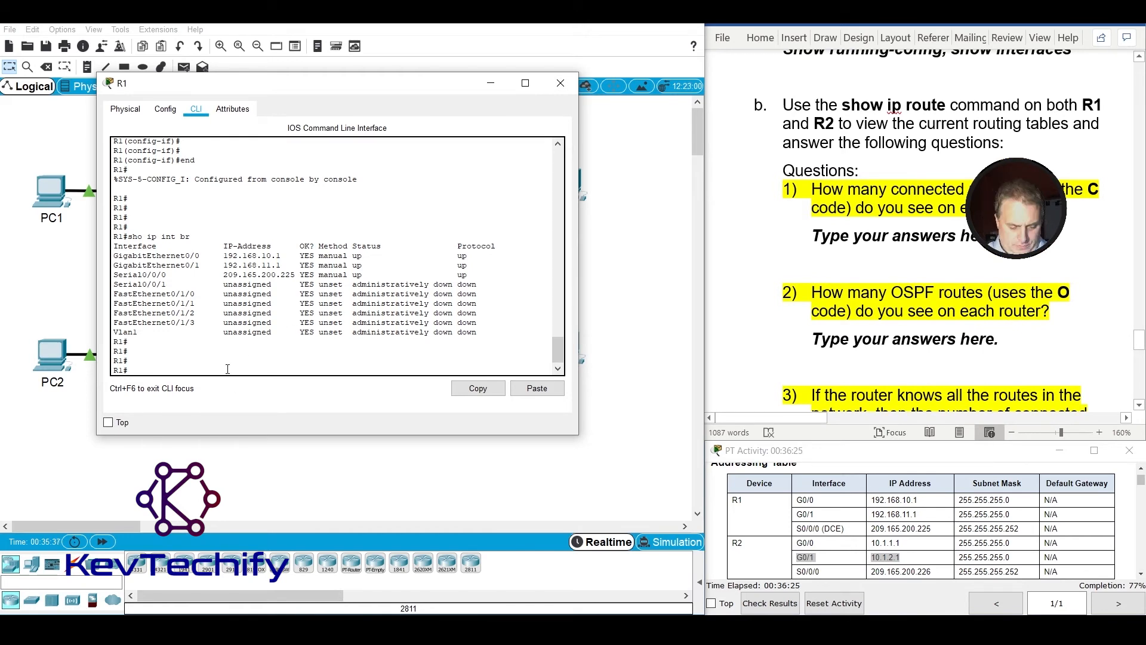
text(show ip )
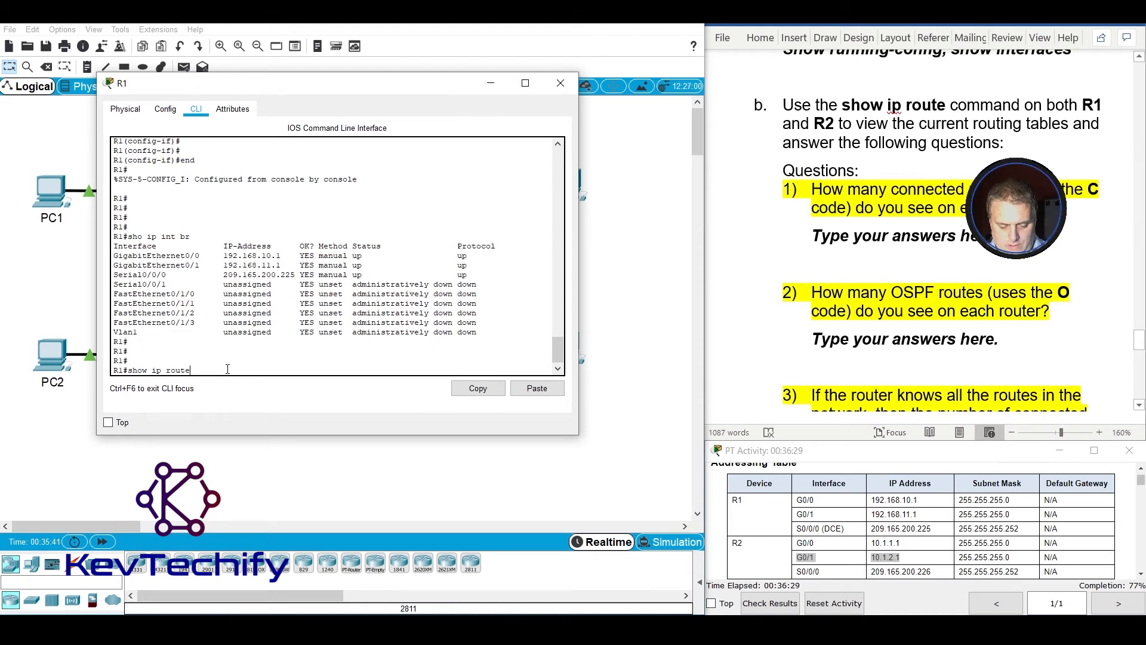
text(route)
key(Return)
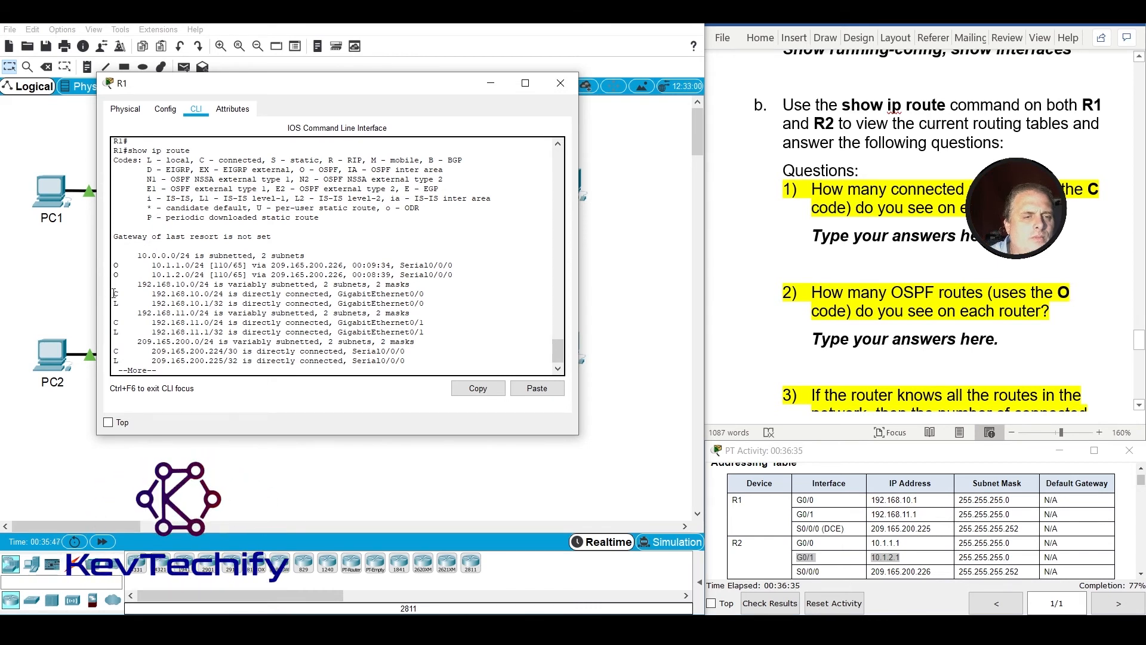
Highlight each connected (C) route in R1's routing table and page to the end of the output.
drag(112, 293, 220, 295)
drag(113, 324, 268, 325)
drag(114, 350, 222, 350)
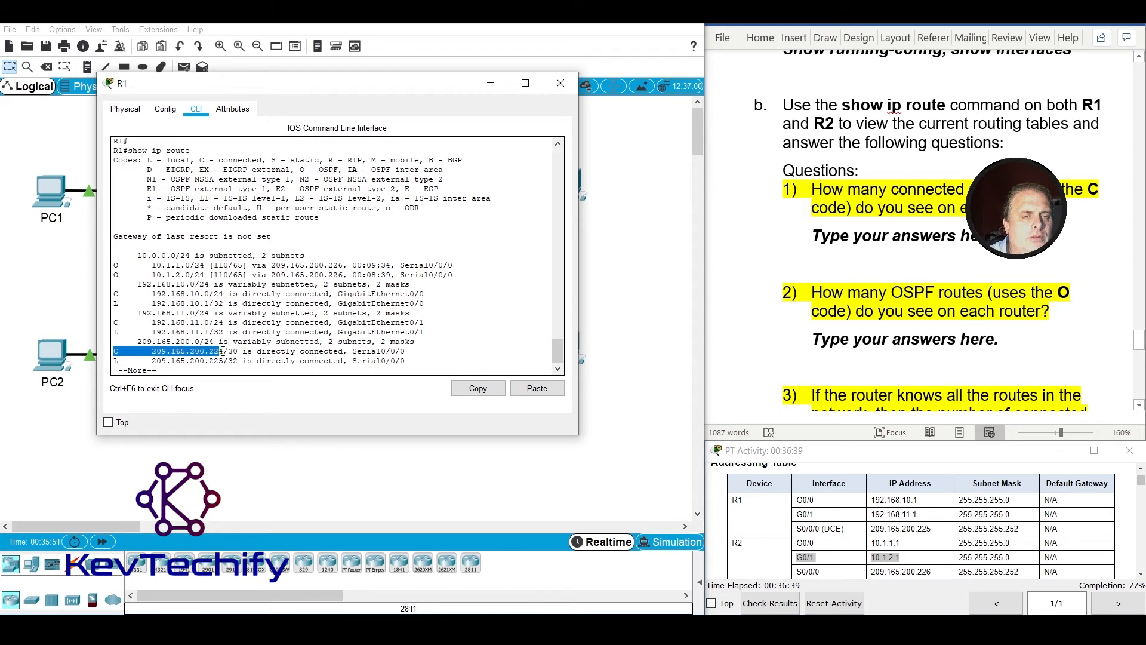
key(space)
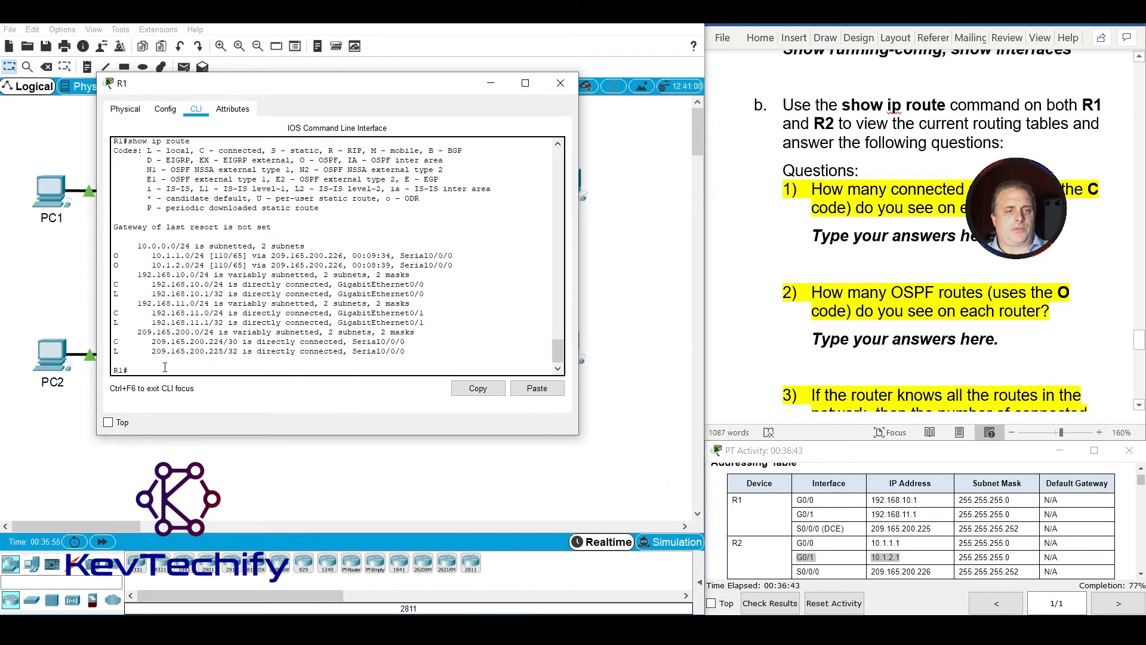
Replace the placeholder under the connected-routes question with the partial answer "R1 has 3 C's and R2 has".
click(801, 236)
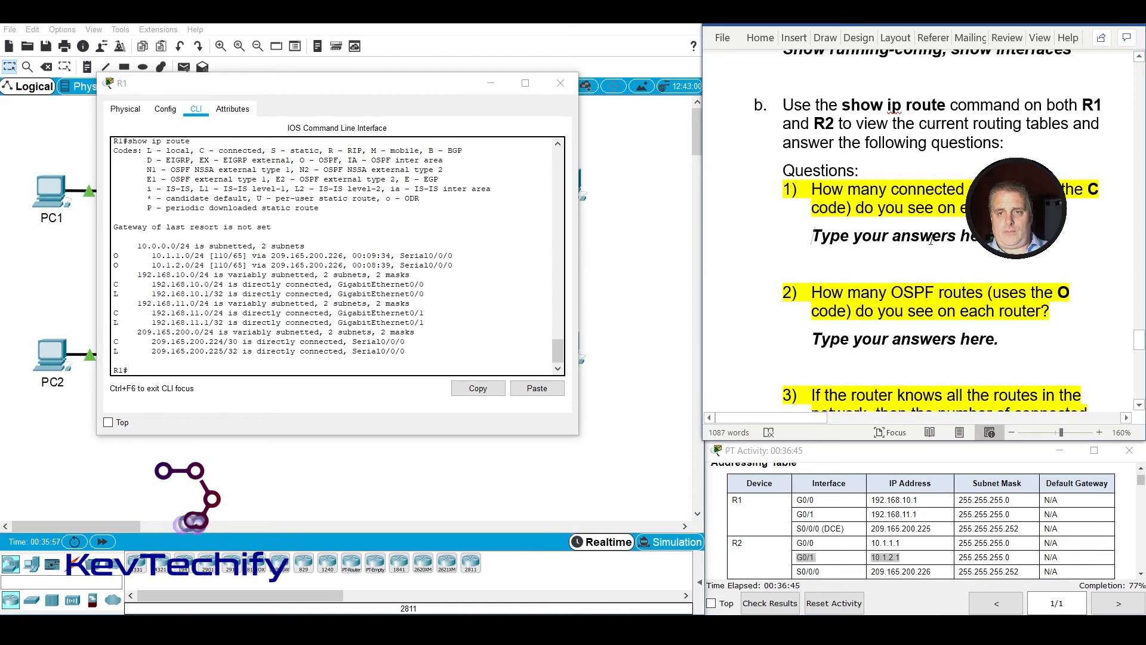
drag(813, 237, 1055, 250)
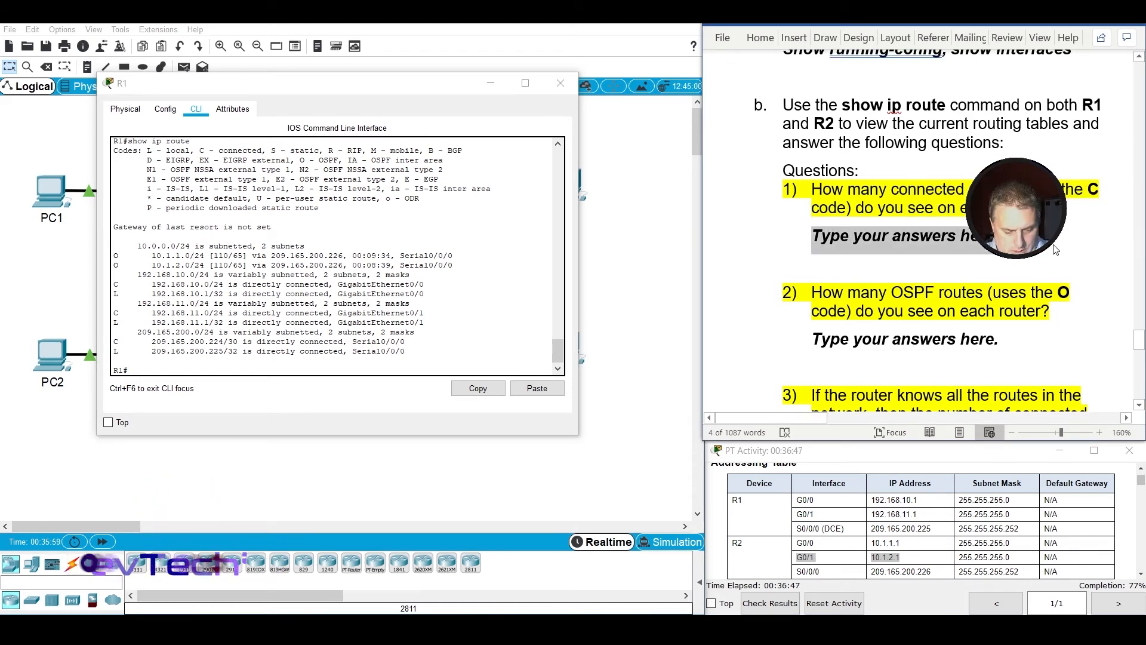
text(R1 has 3 )
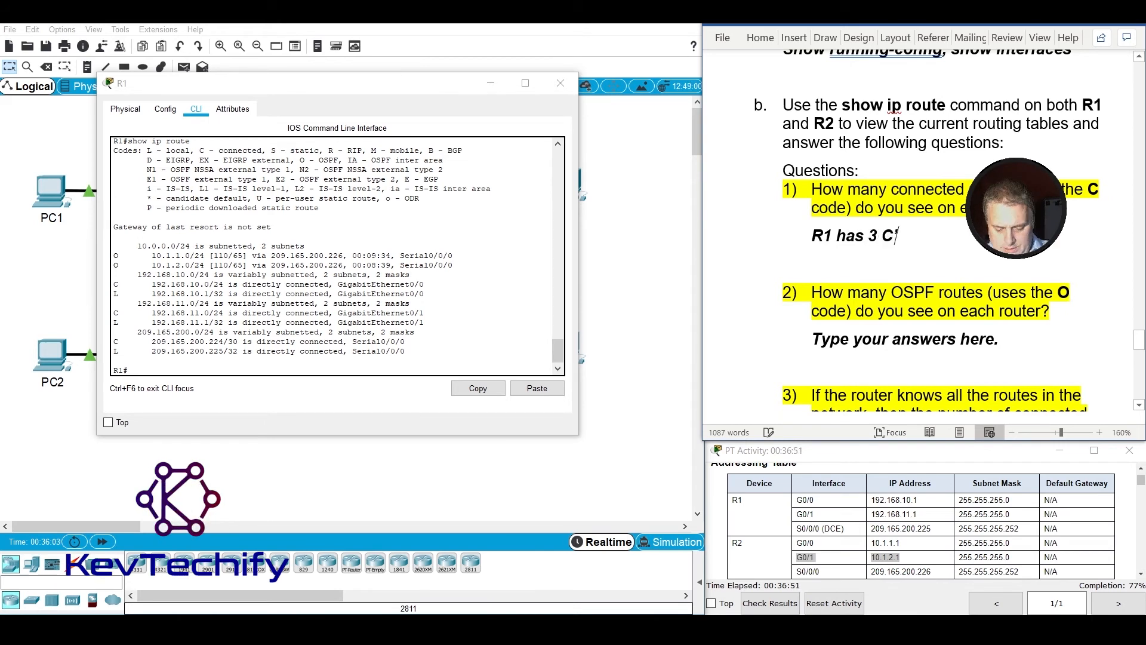
text(C's and R)
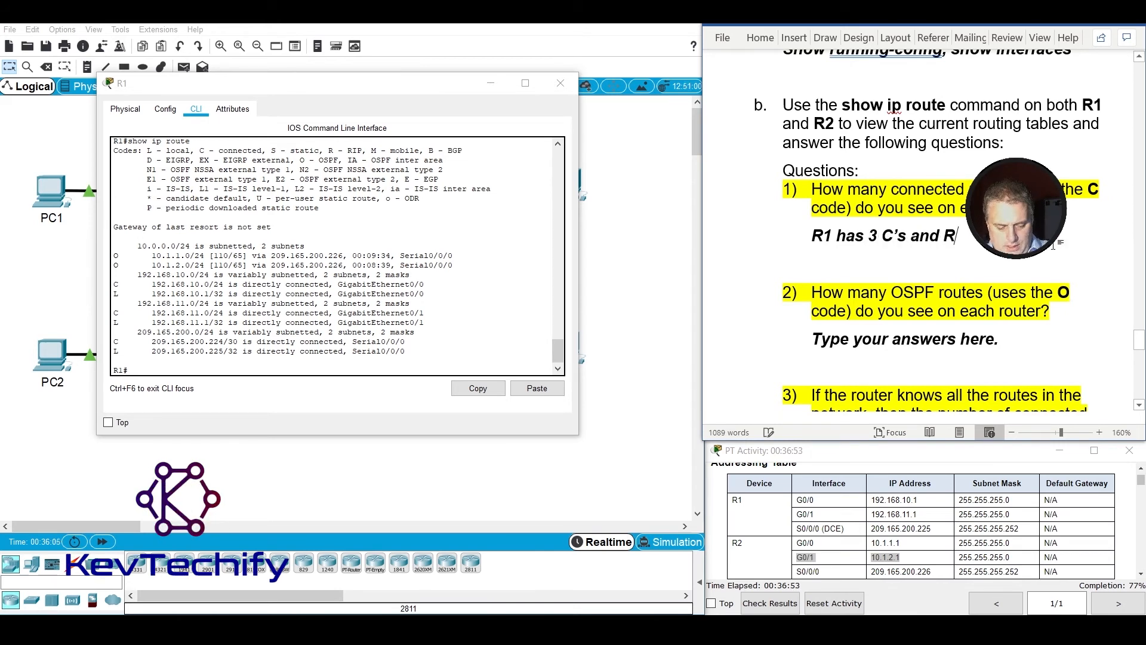
text(2 ha)
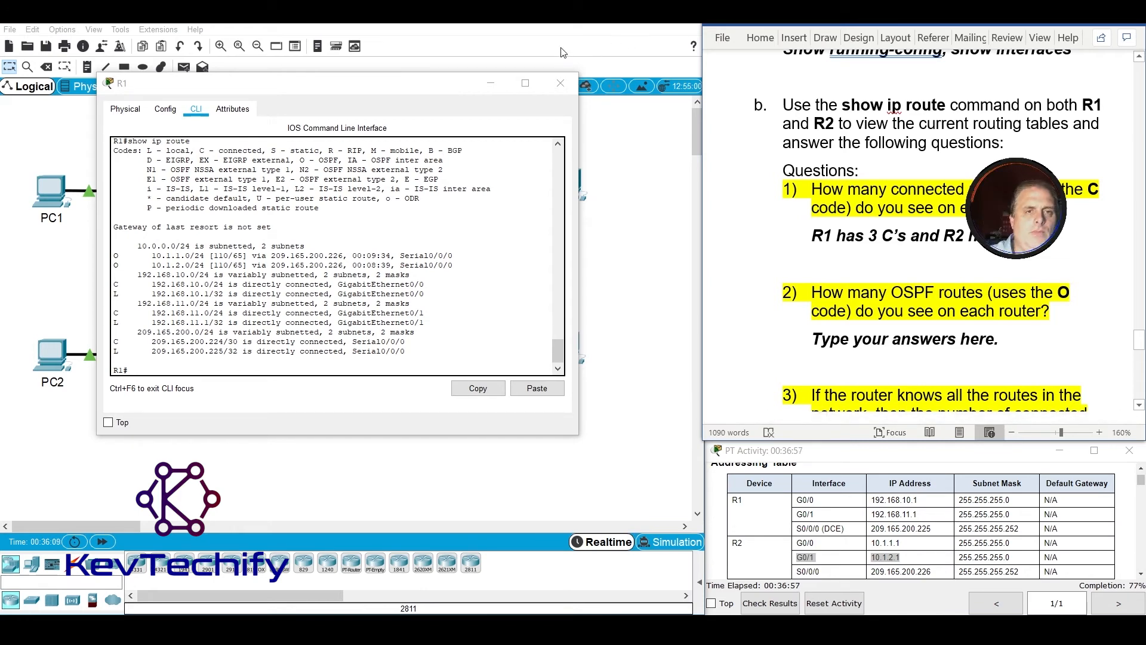
Close R1's window, display R2's routing table with show ip route, and highlight its connected (C) routes.
click(560, 83)
click(378, 265)
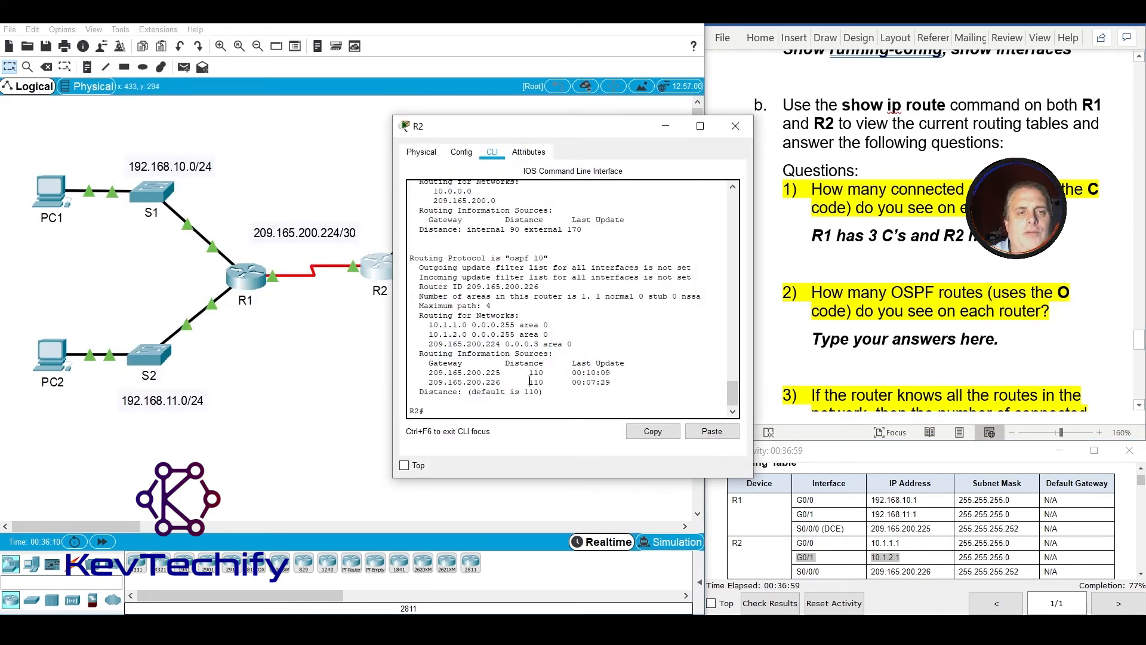
key(Return)
key(Return)
key(Return)
key(Return)
key(Return)
key(Return)
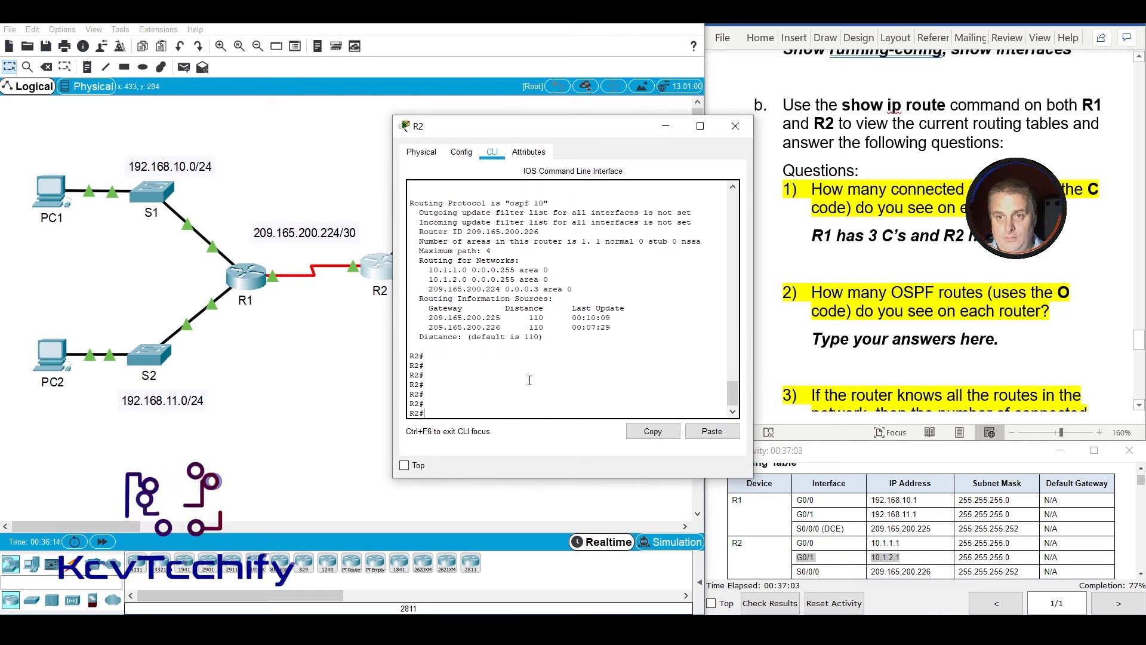
text(show)
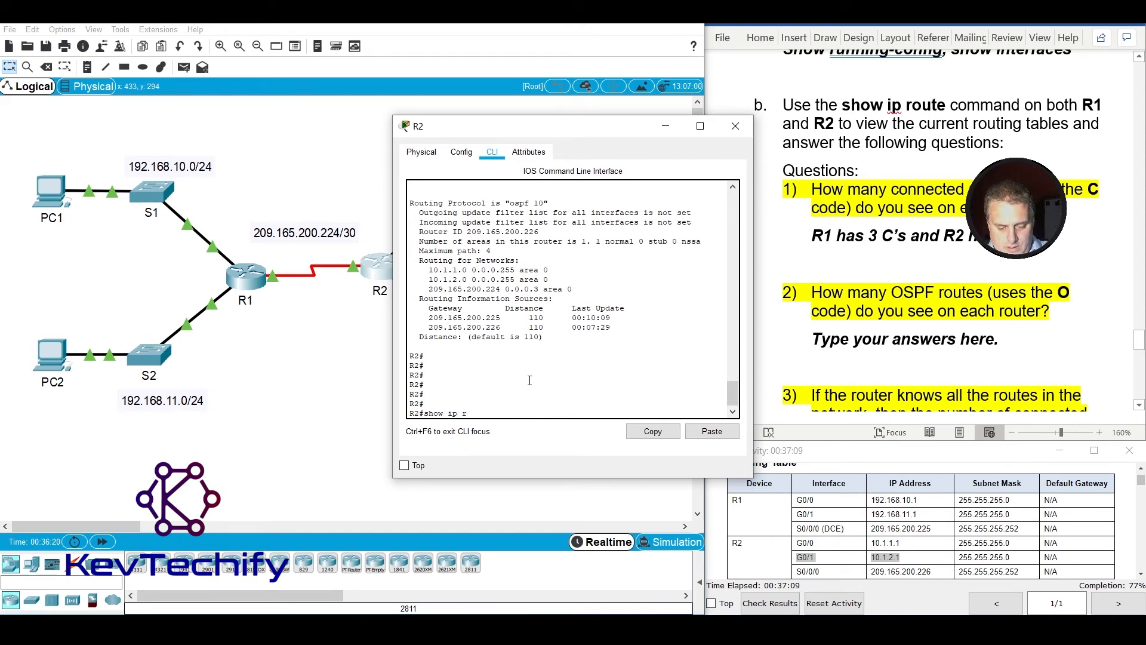
text(ip route)
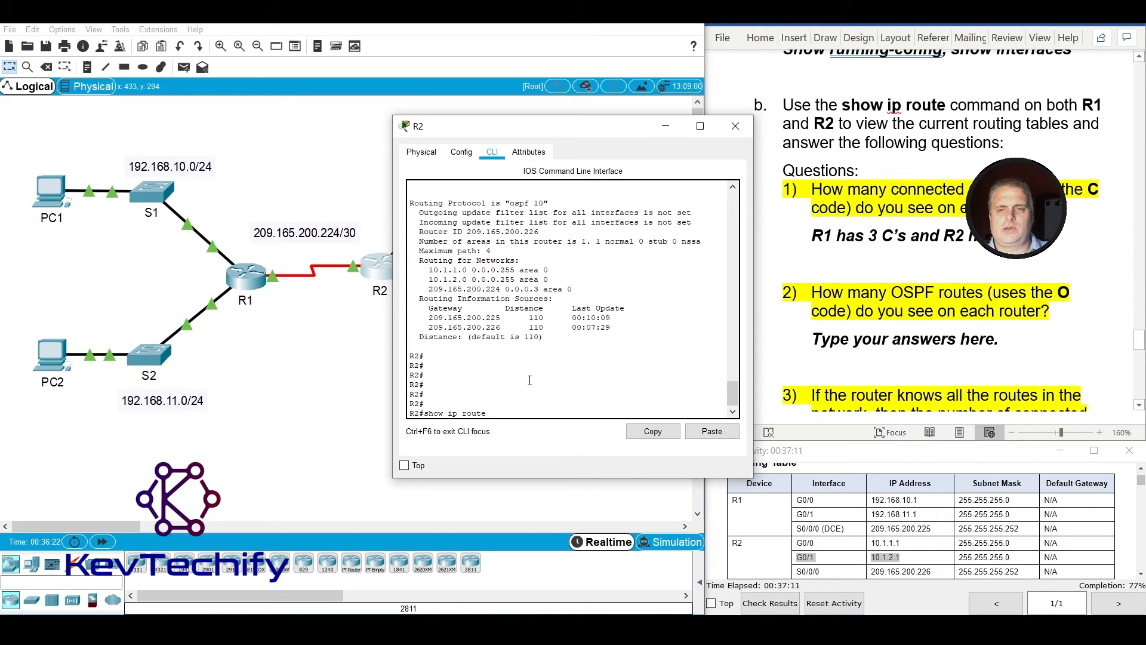
key(Return)
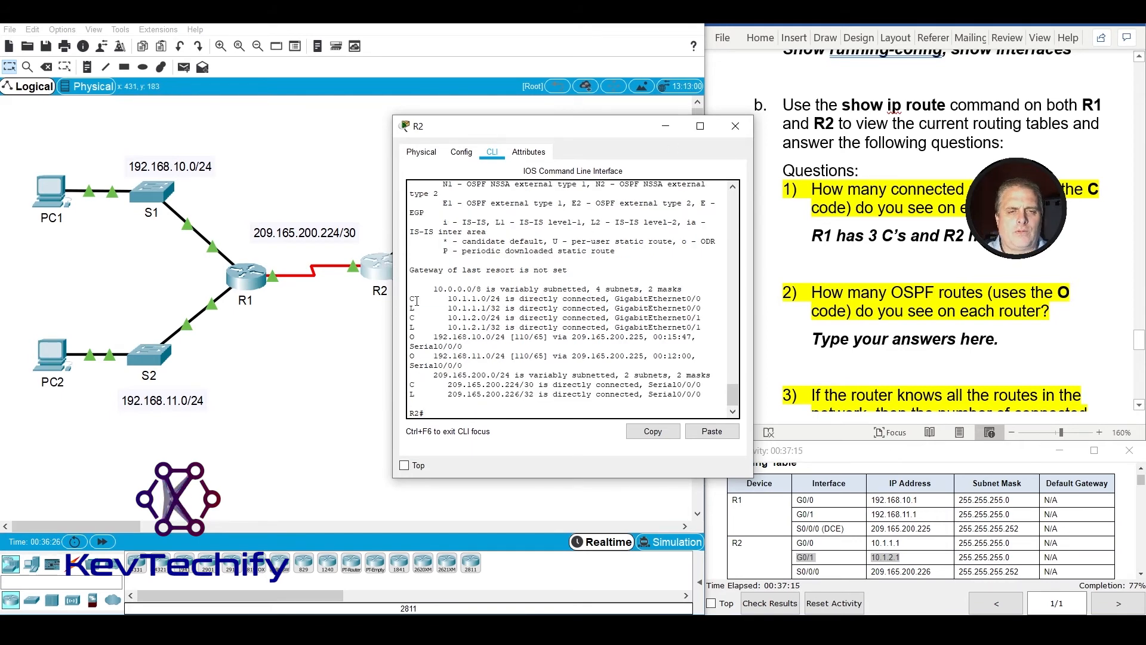
drag(410, 301, 444, 319)
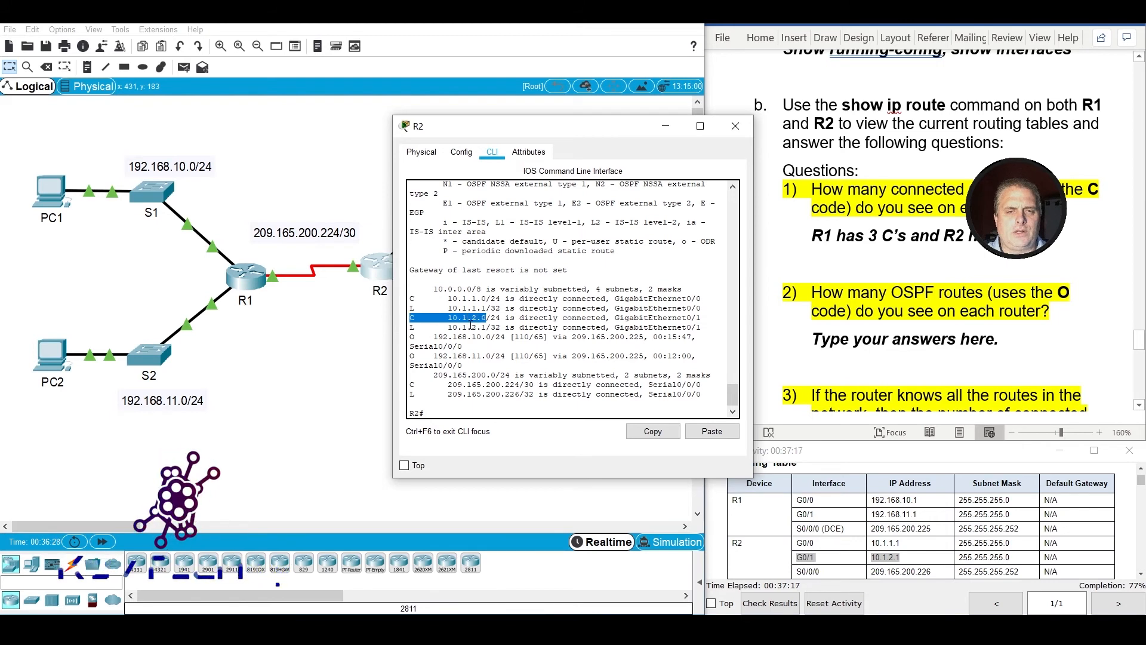
drag(411, 385, 496, 386)
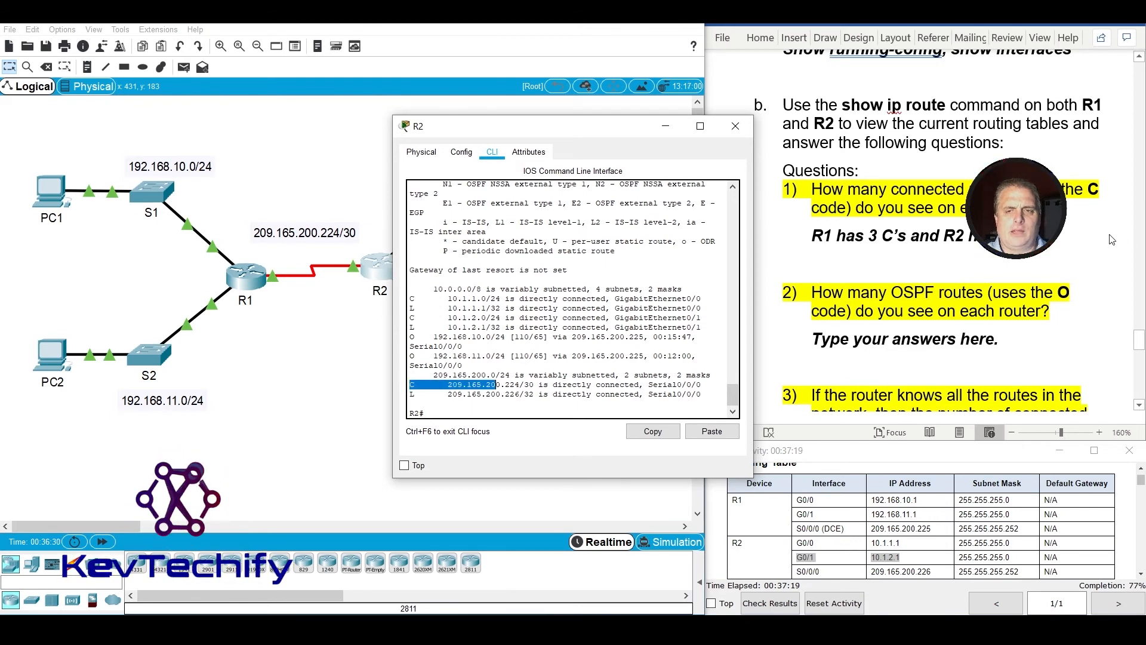
Complete the connected-routes answer under question 1 with "3 c's" for R2.
click(1011, 237)
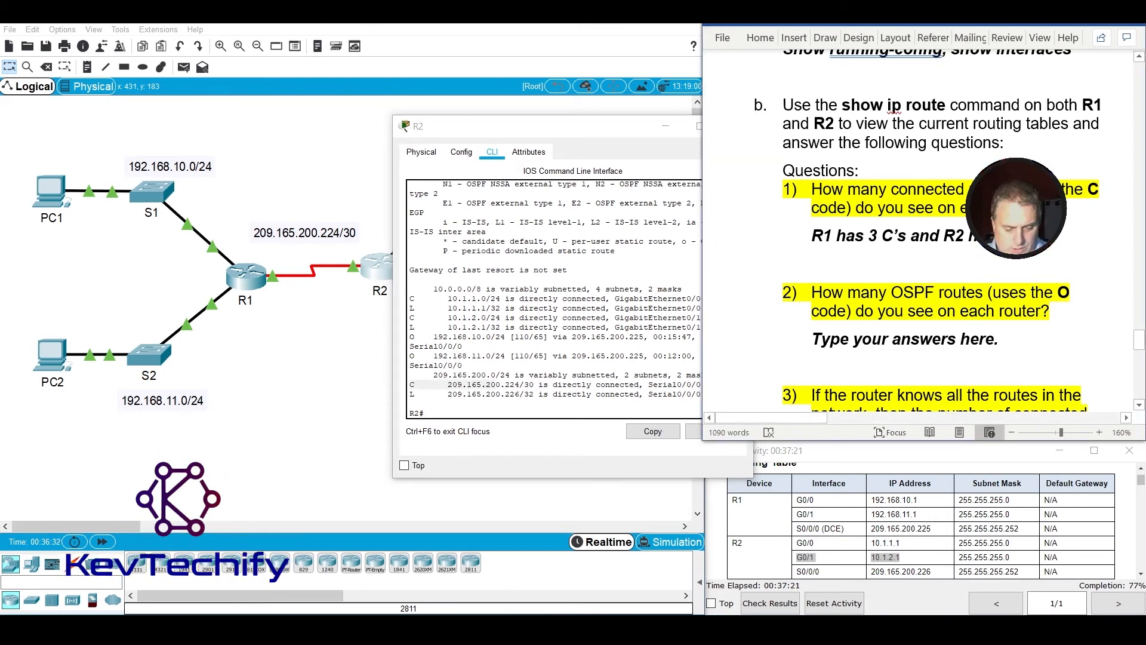
text(3 C's)
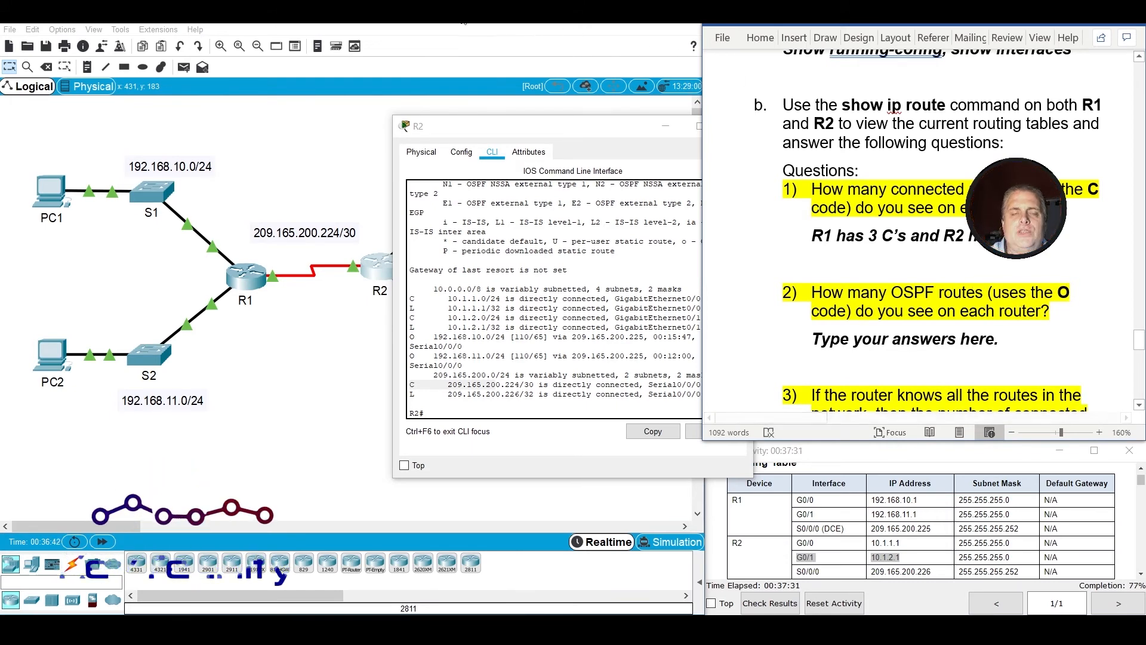
Highlight the OSPF (O) routes in R1's routing table and replace question 2's placeholder with the partial answer "R1 has 2 O's and R2 has".
click(247, 277)
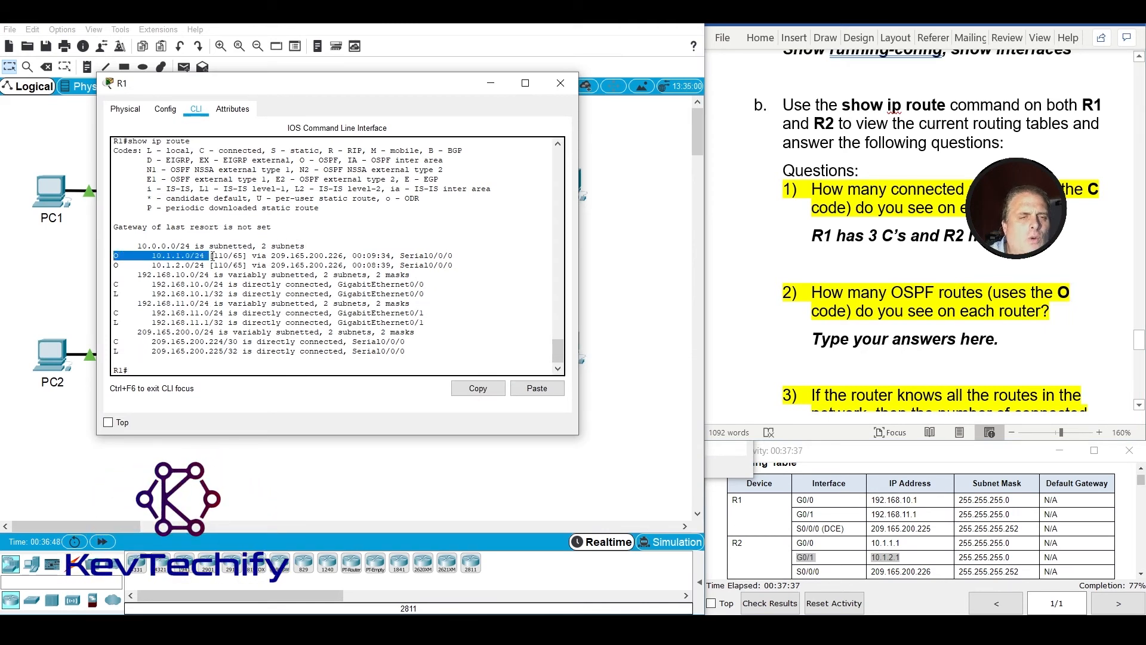
drag(115, 265, 205, 270)
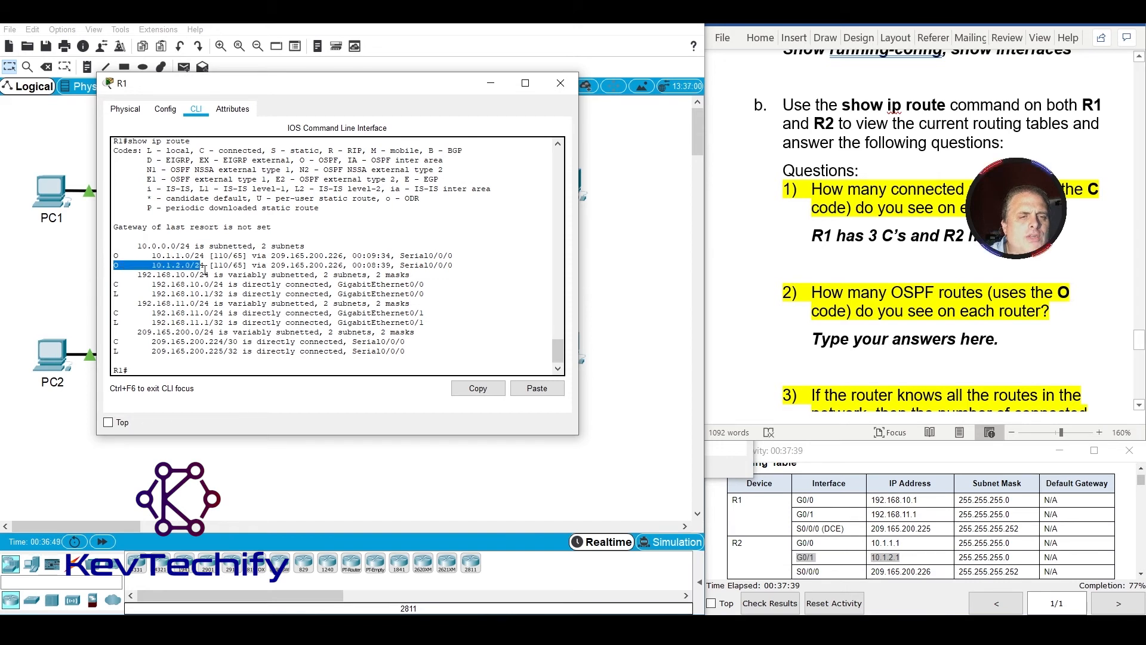
click(866, 340)
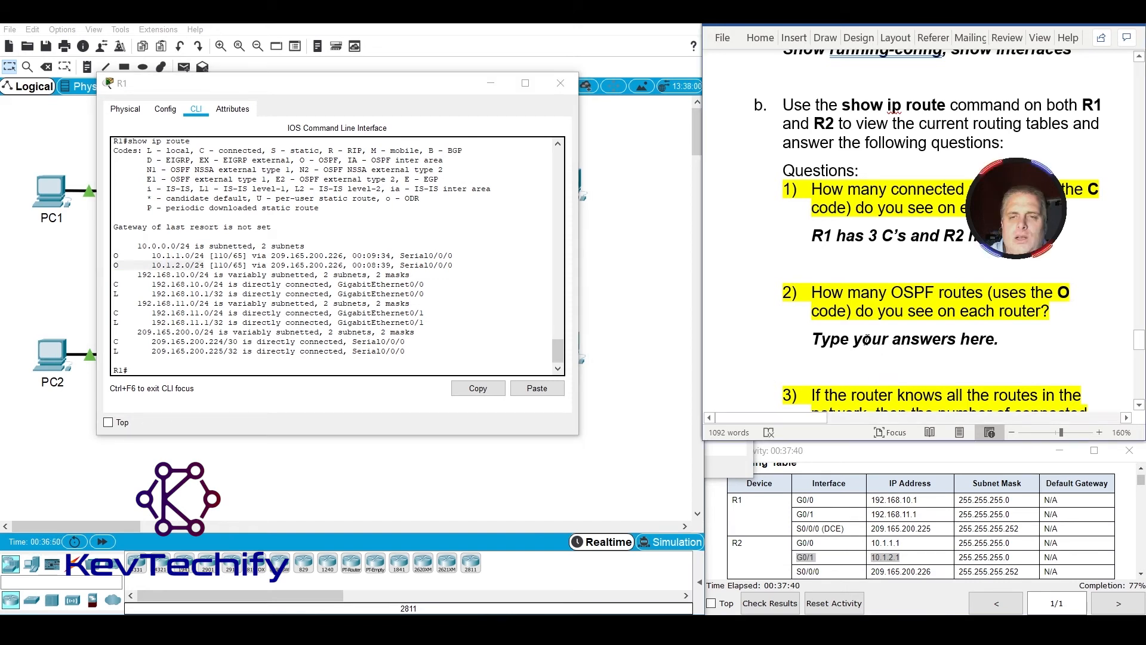
triple_click(946, 342)
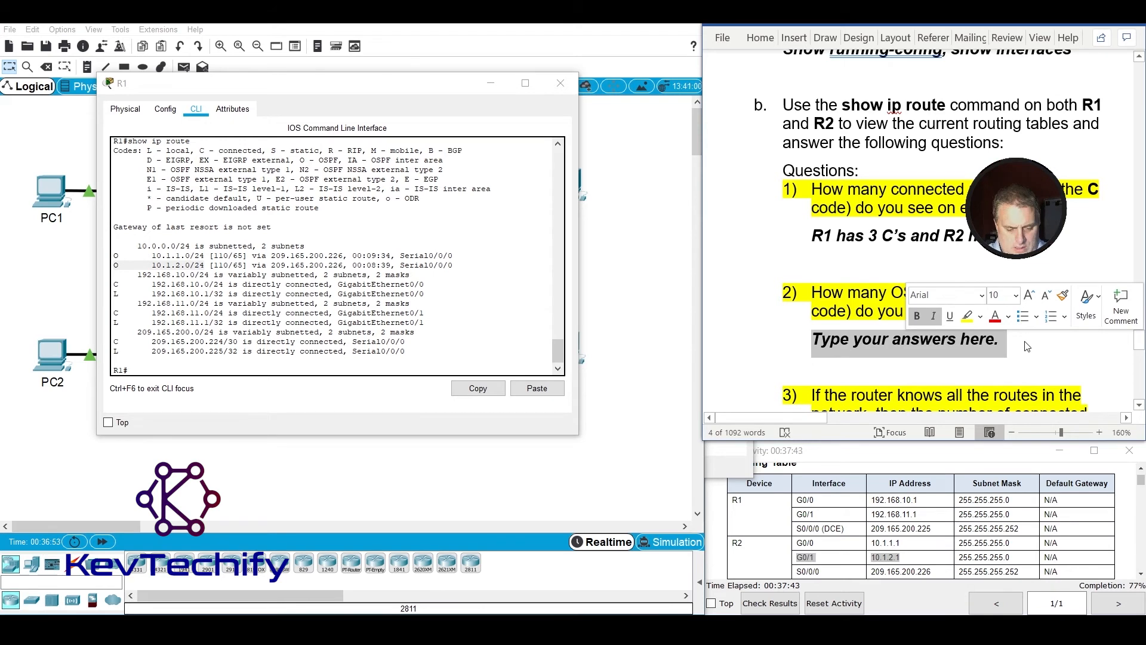
text(R1 h)
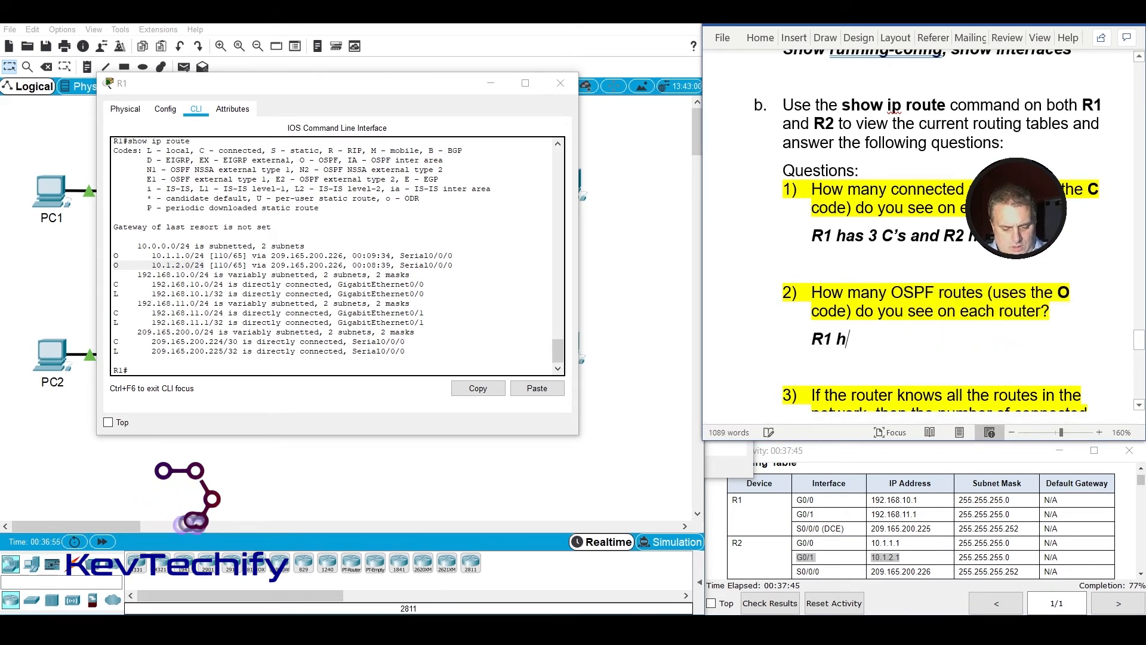
text(as 2)
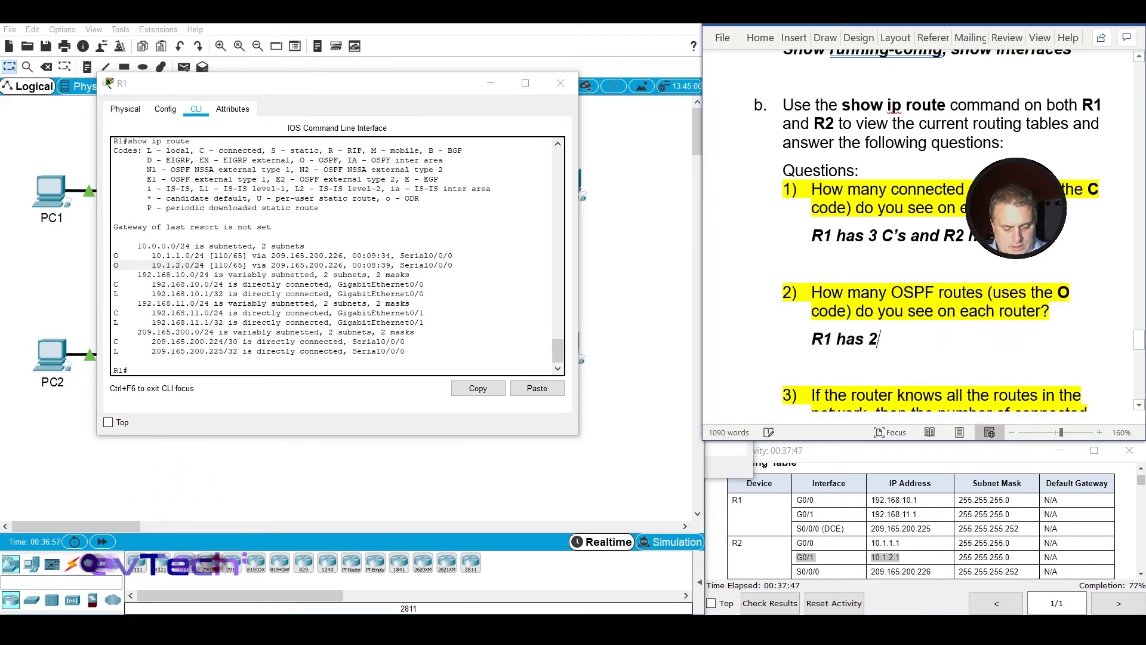
text( O's and R2 has)
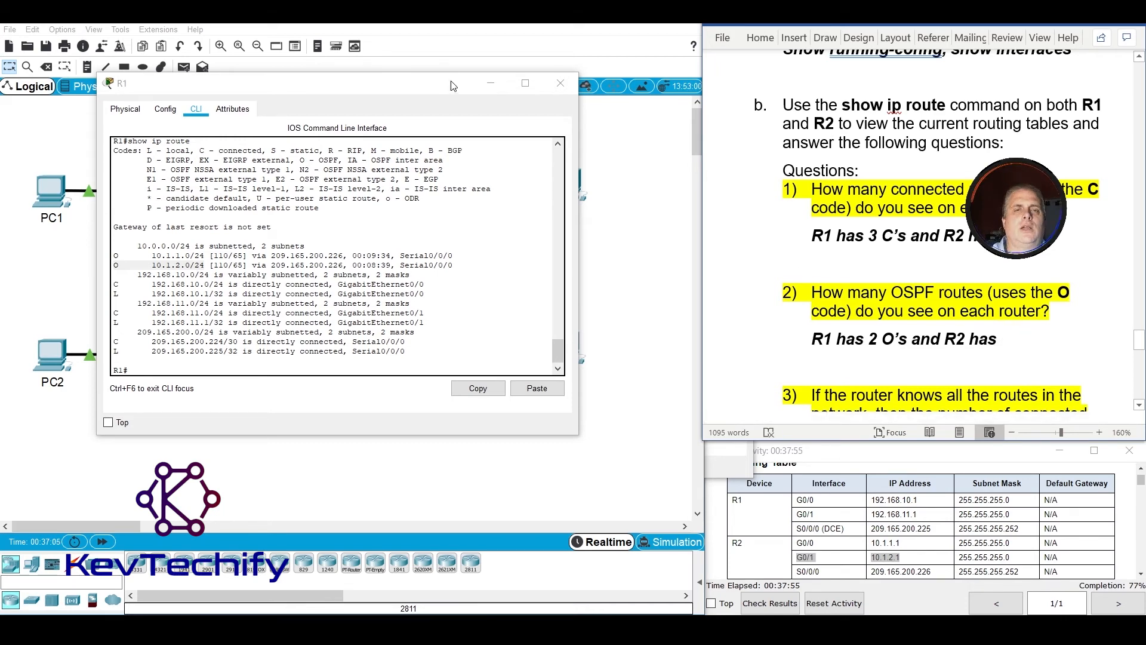
Bring up R2's routing table, widen its window, highlight the OSPF routes, and finish the question 2 answer with "two O's".
click(459, 44)
click(378, 266)
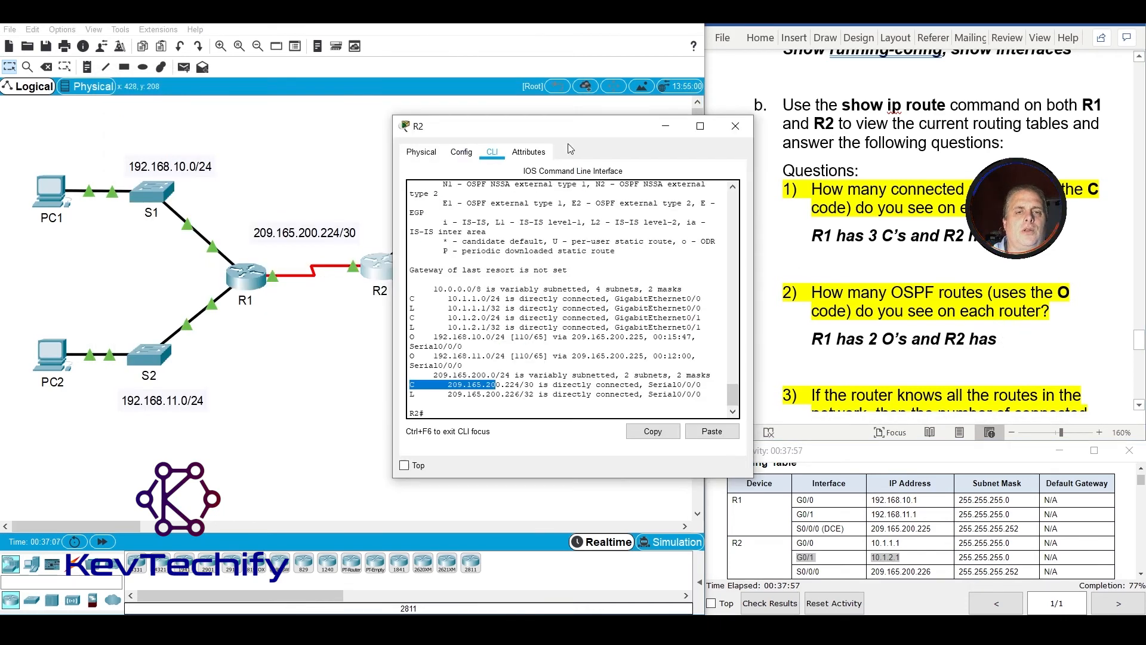
drag(393, 242, 214, 243)
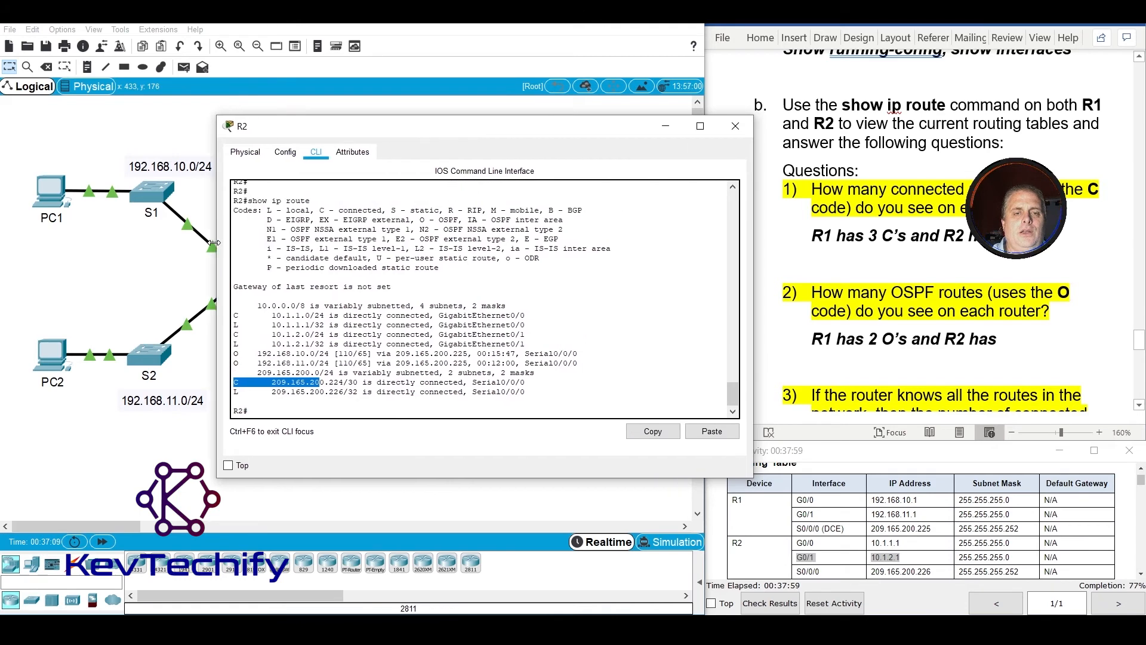
mouse_move(296, 354)
mouse_down()
mouse_move(235, 354)
mouse_move(305, 363)
mouse_up()
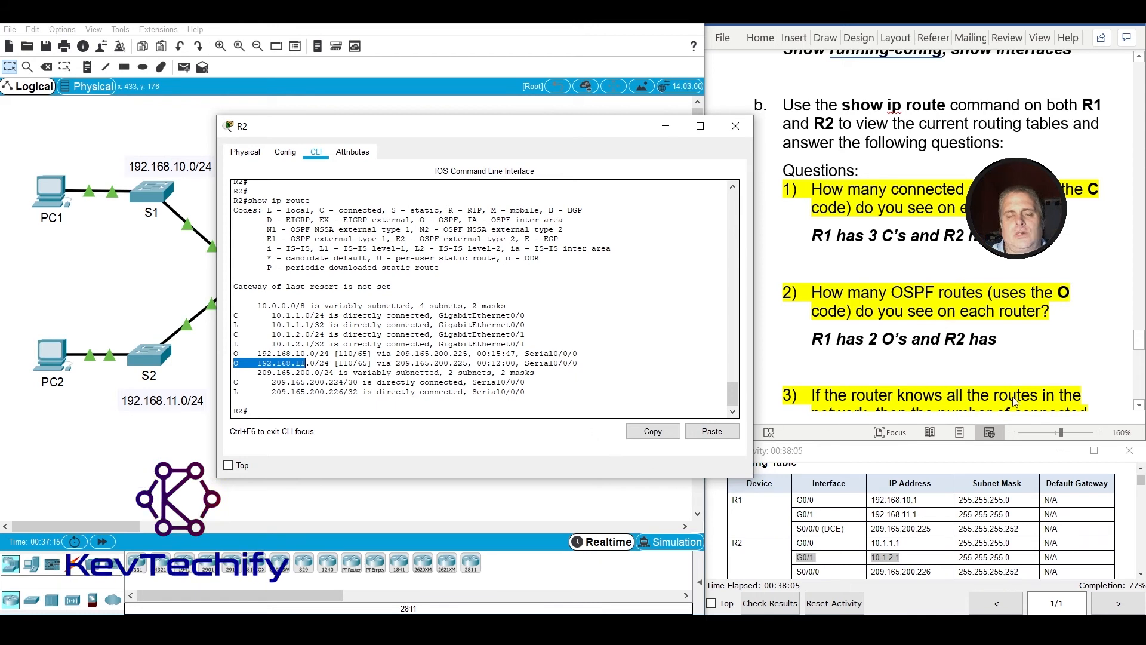
click(1013, 345)
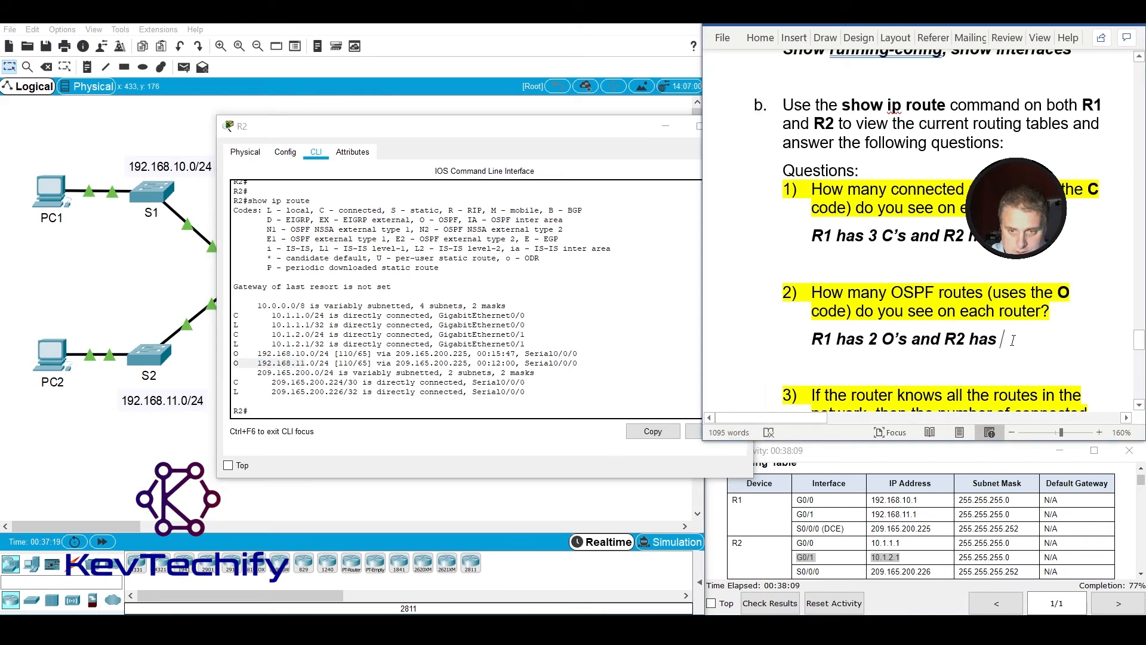
text(two)
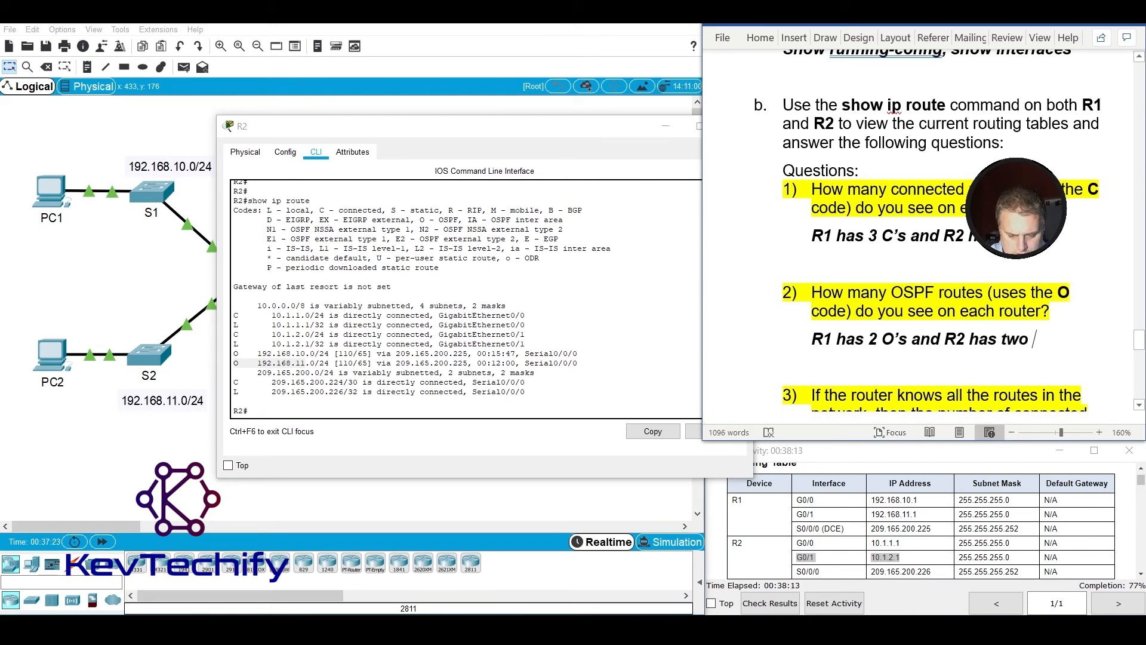
text( O's)
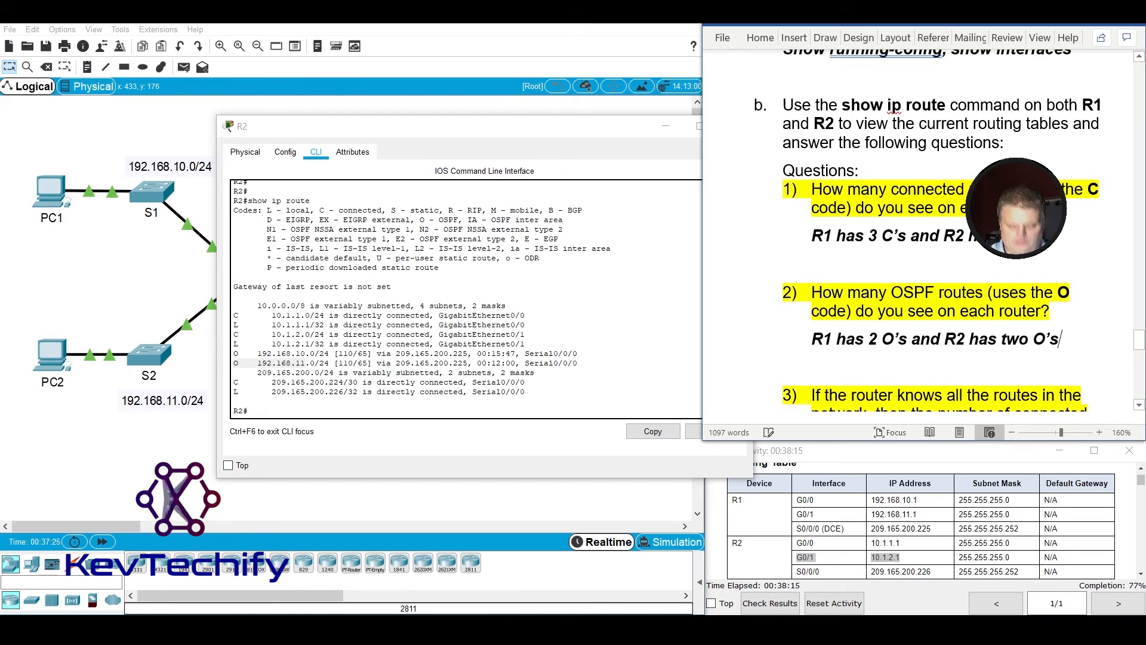
Read question 3 and review R1's connected and OSPF route counts in the answers to questions 1 and 2.
scroll(988, 317, down, 5)
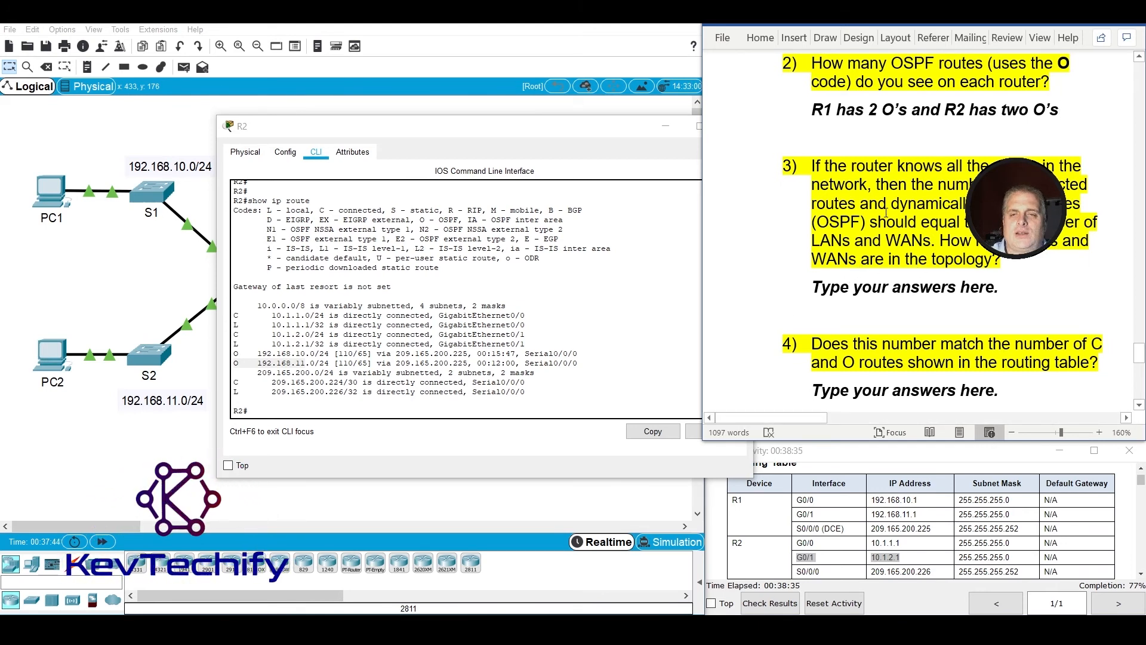
scroll(853, 248, up, 3)
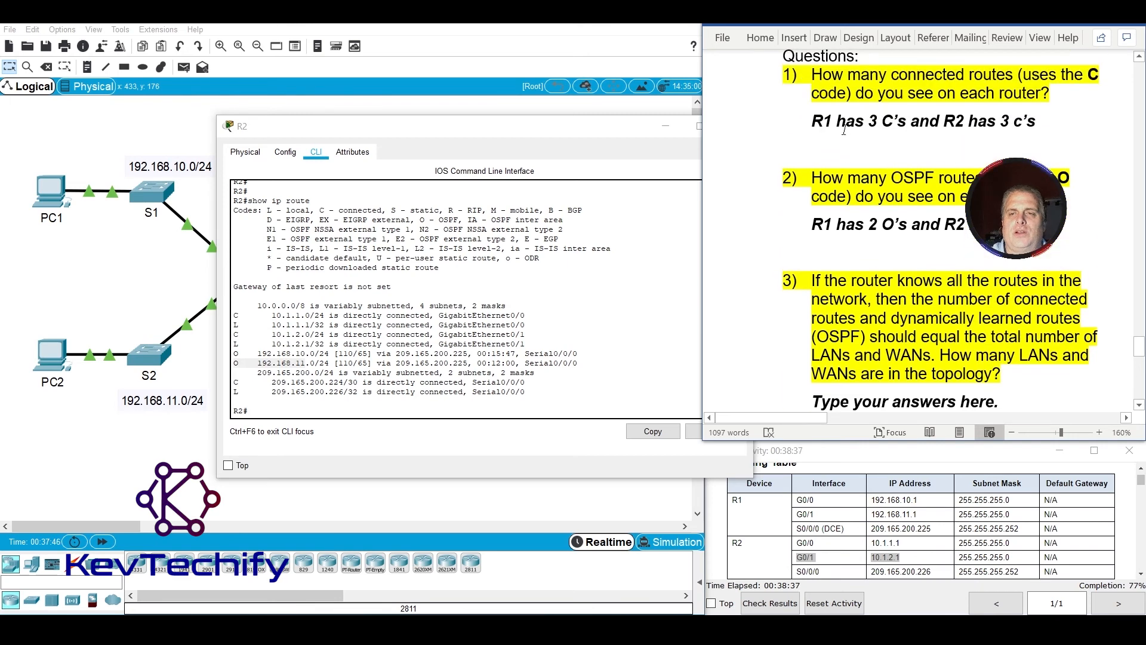
drag(812, 122, 943, 122)
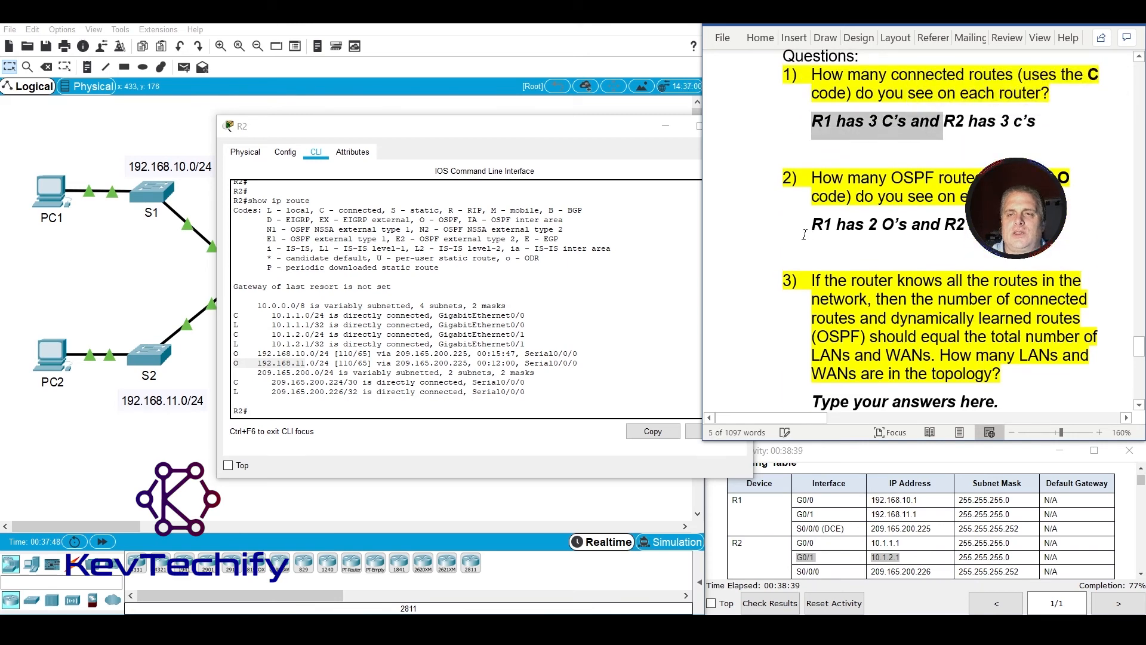
drag(813, 228, 886, 224)
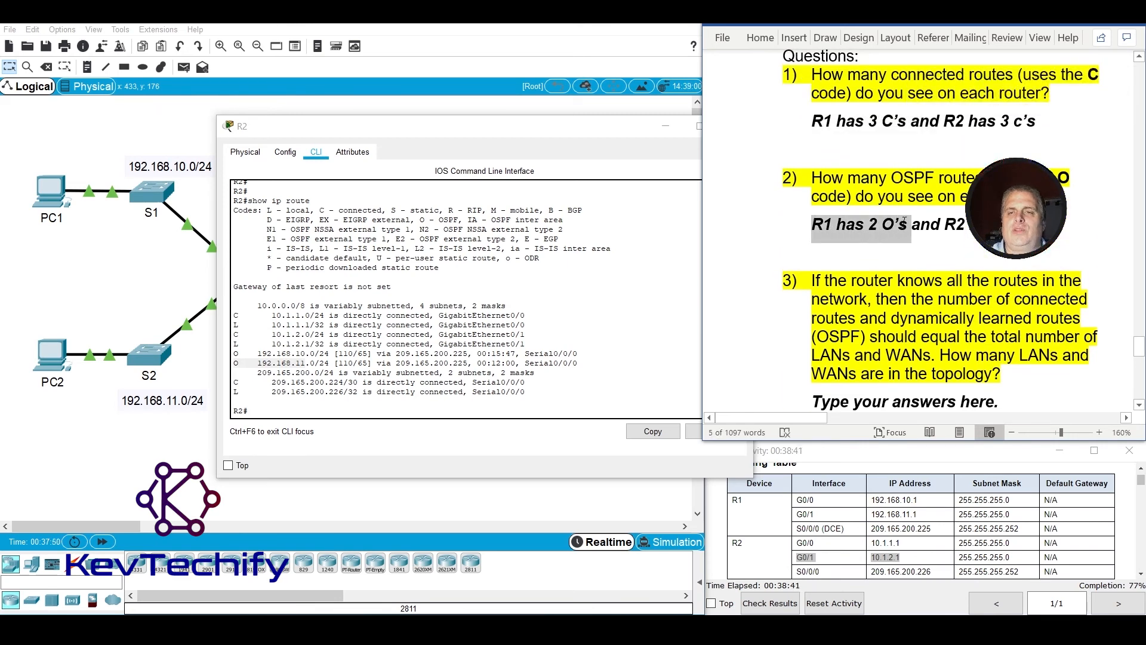
scroll(923, 276, down, 3)
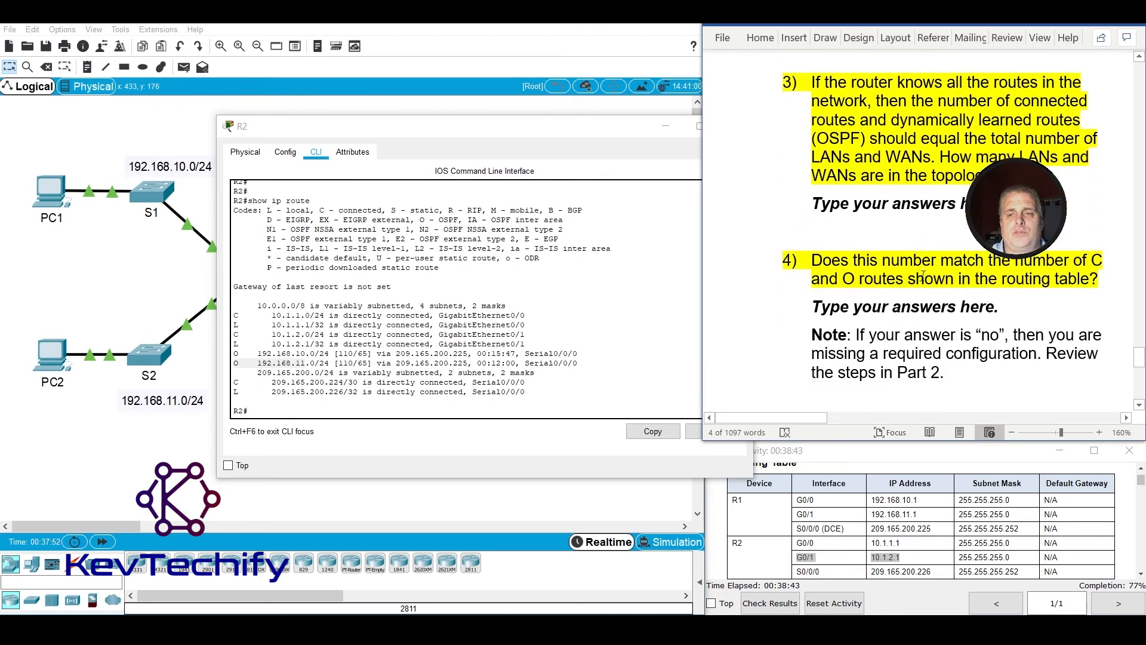
scroll(812, 226, up, 1)
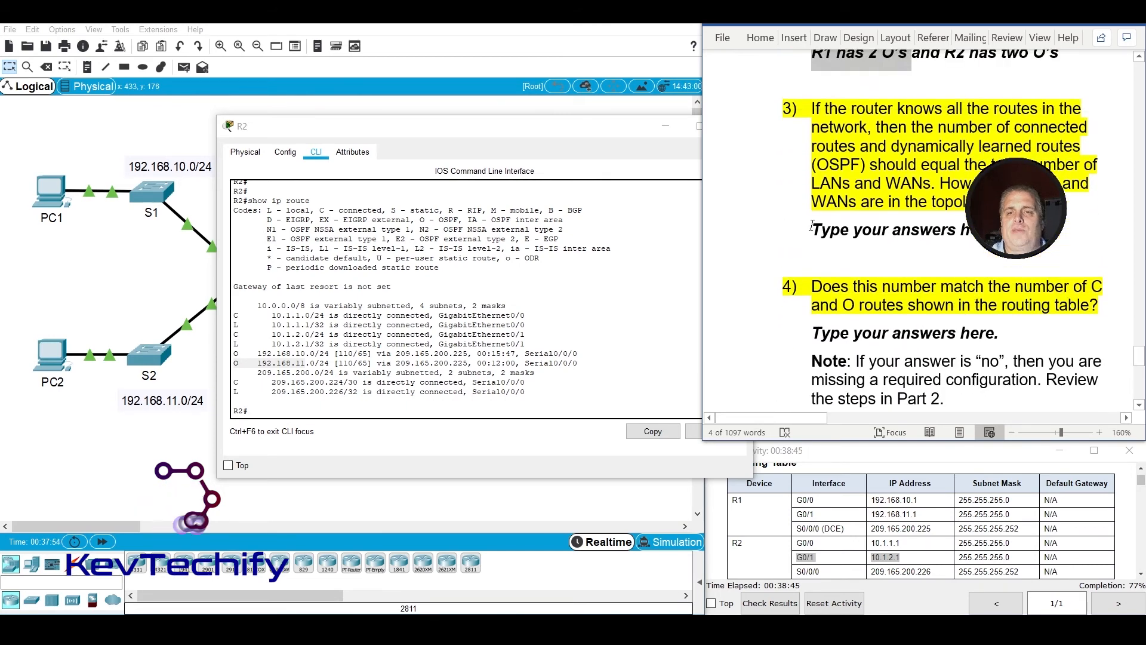
Replace question 3's placeholder with "Both have 5 known networks", fixing the misspelled "have" with the spelling suggestion.
triple_click(812, 226)
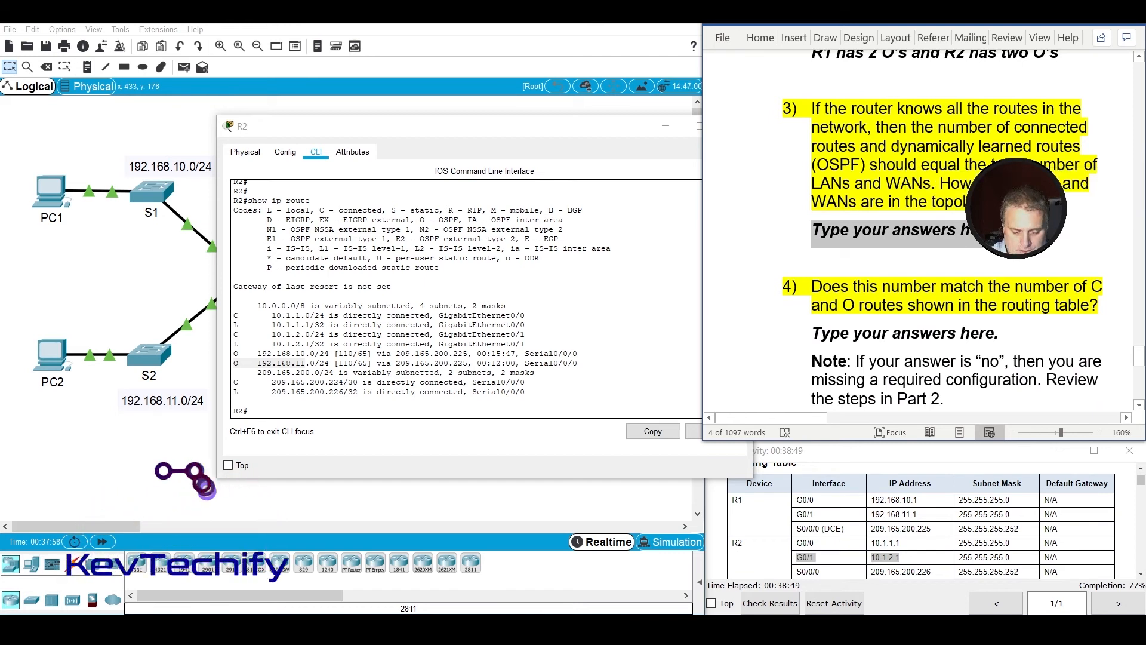
text(Both h)
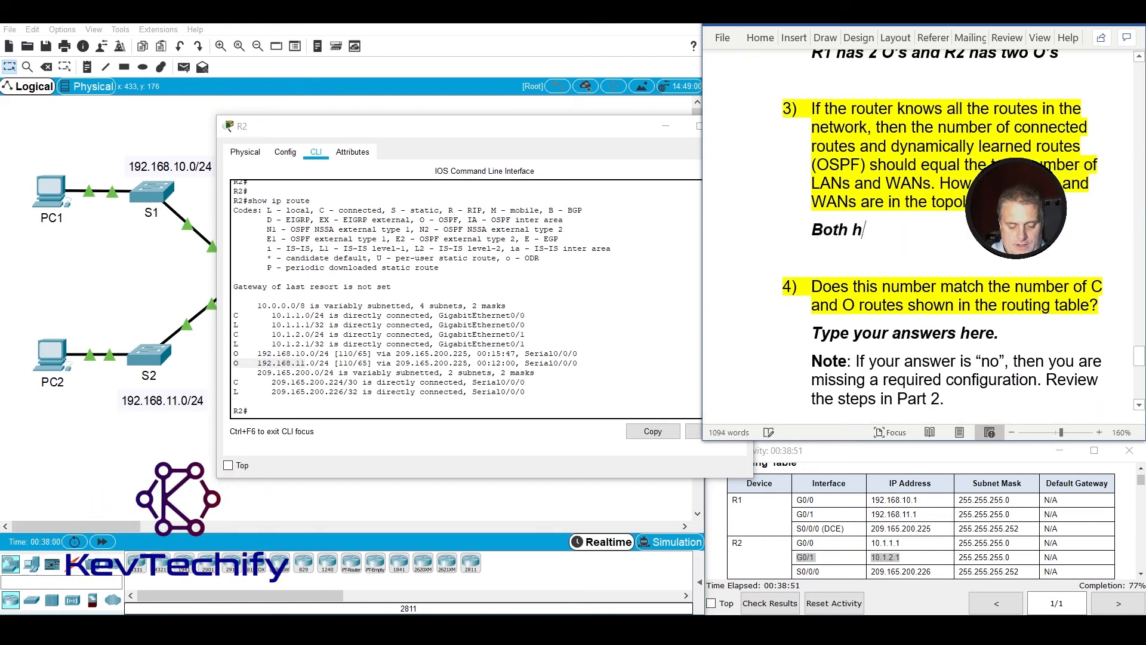
text(ace 5)
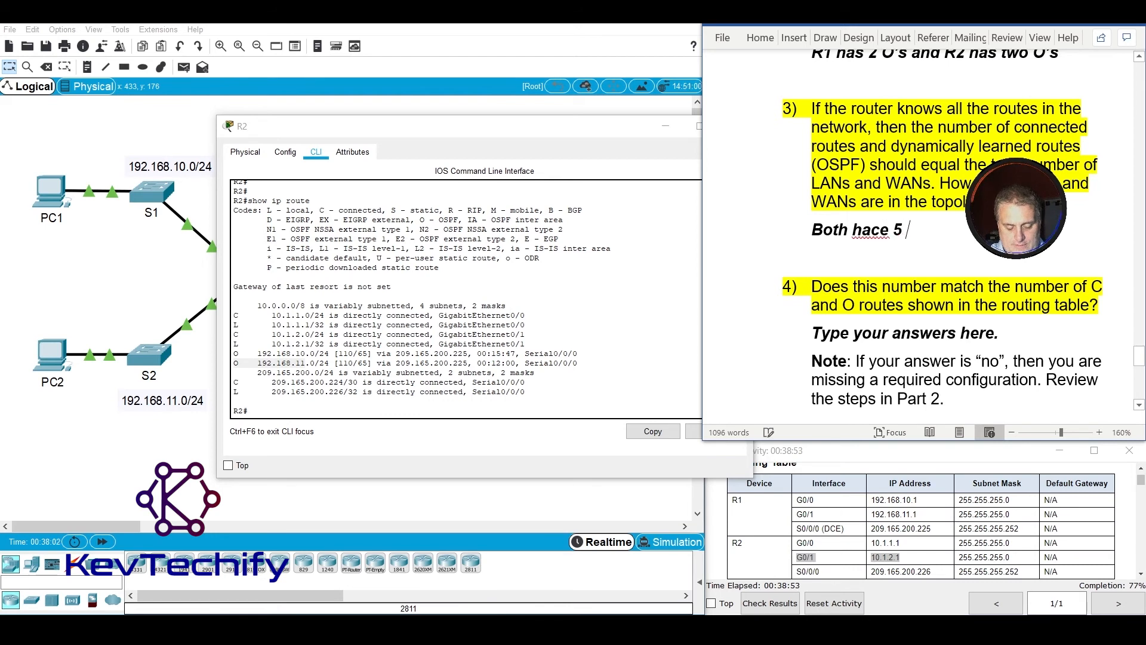
text( known n)
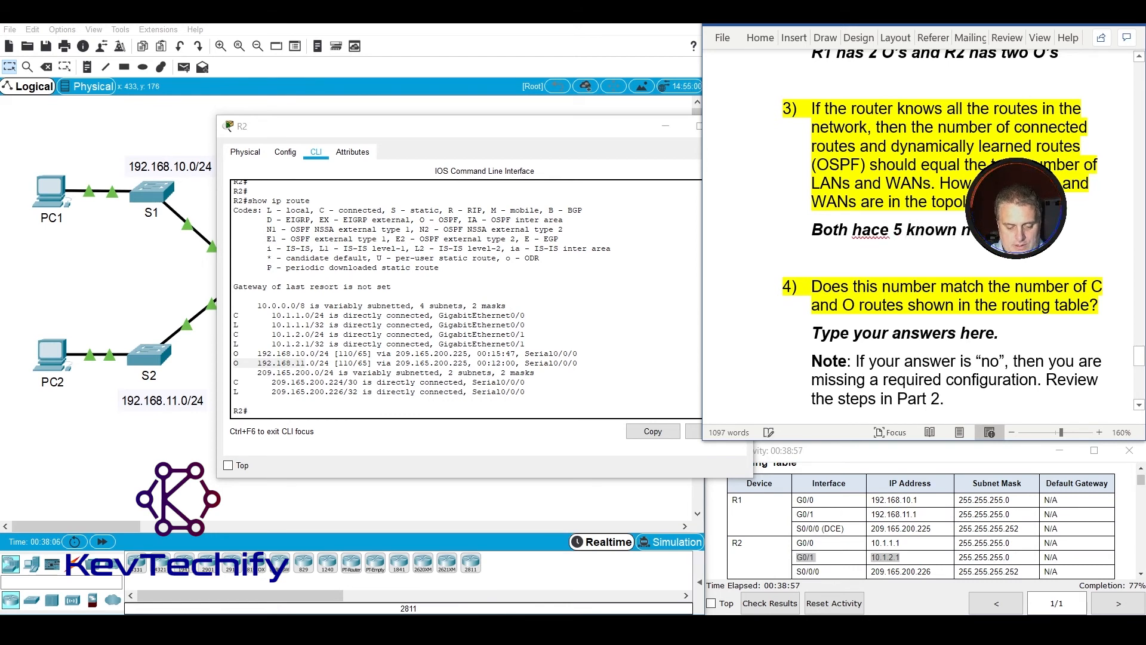
text(etworks)
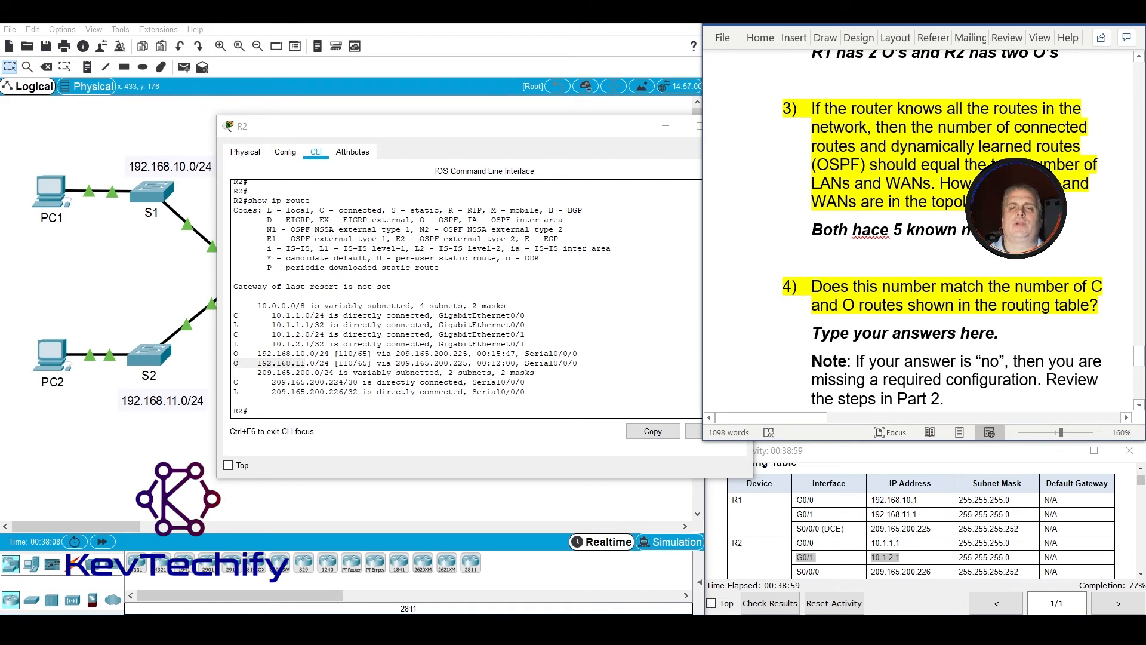
right_click(872, 233)
mouse_move(872, 253)
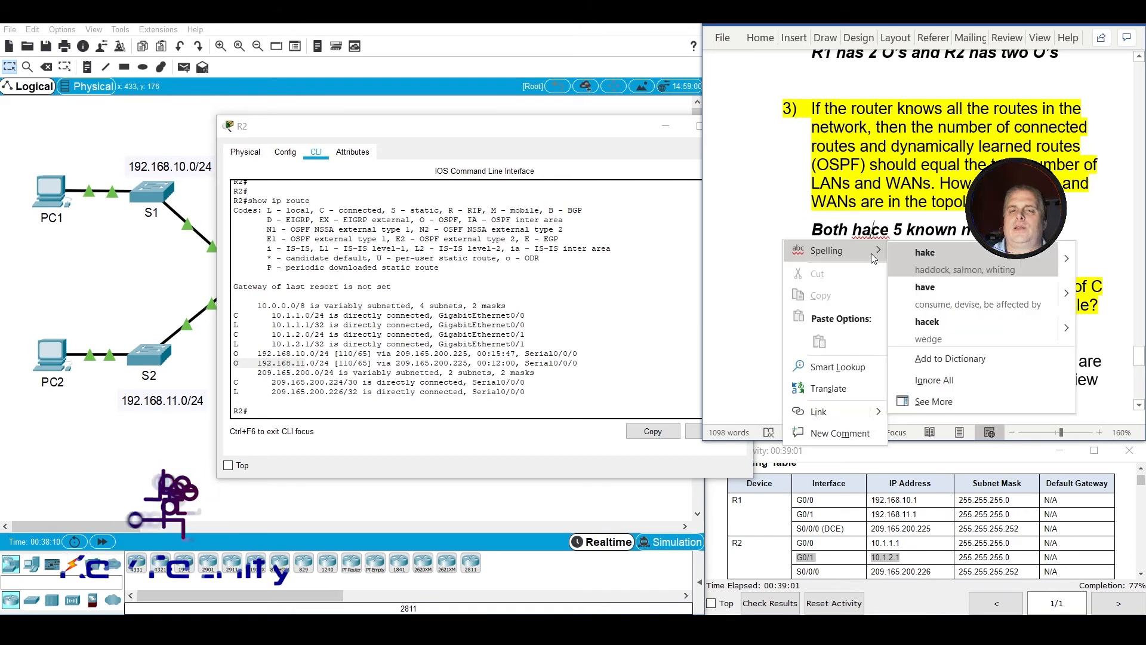
click(929, 290)
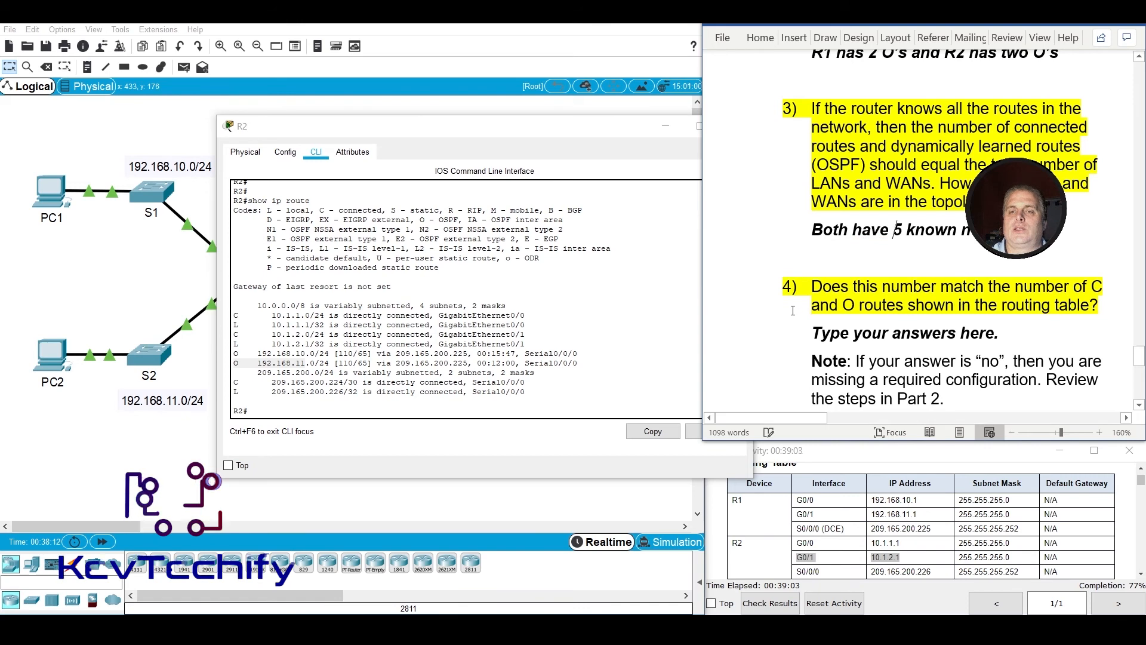
Replace the placeholder under question 4, about matching the number of C and O routes, with "Yes".
scroll(793, 308, down, 3)
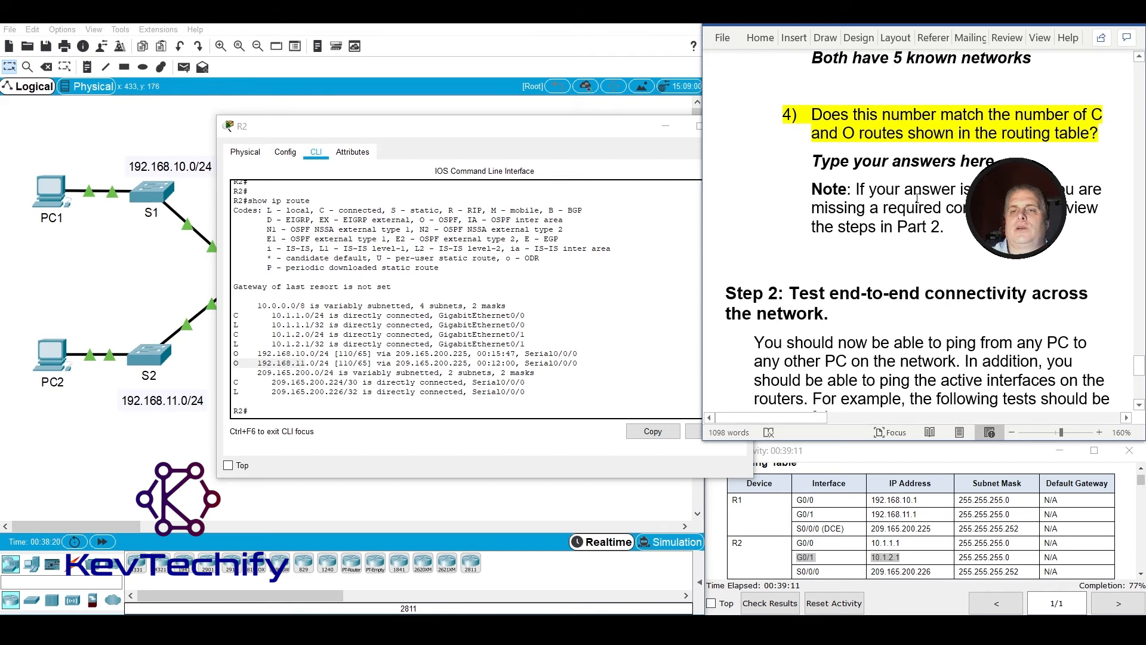
triple_click(881, 165)
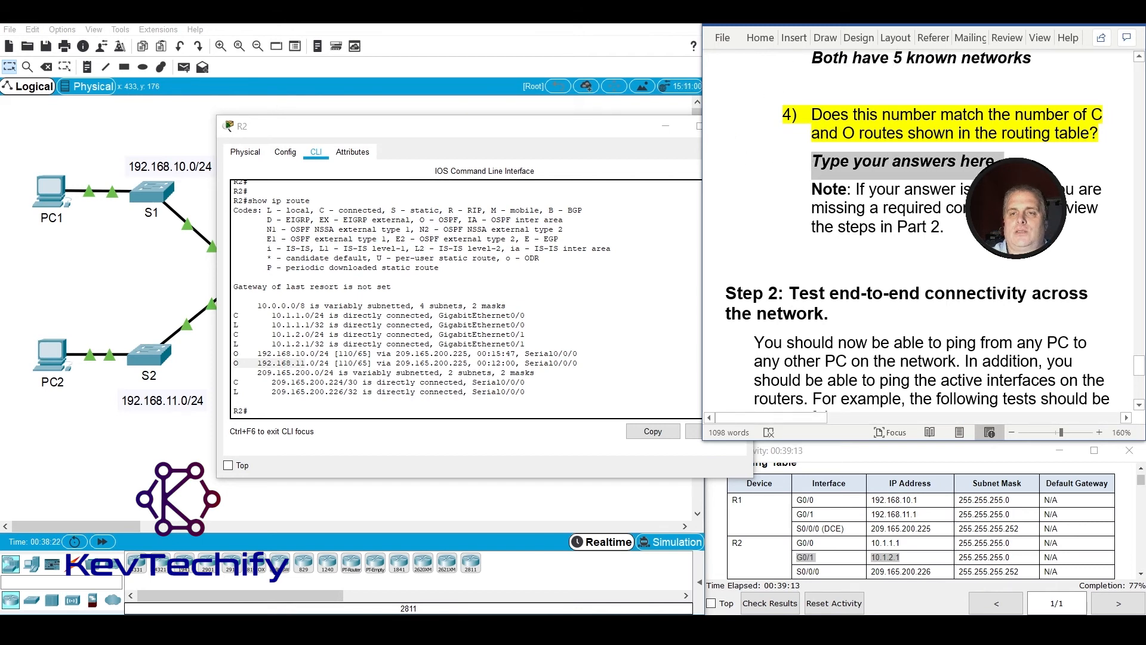
text(Yes)
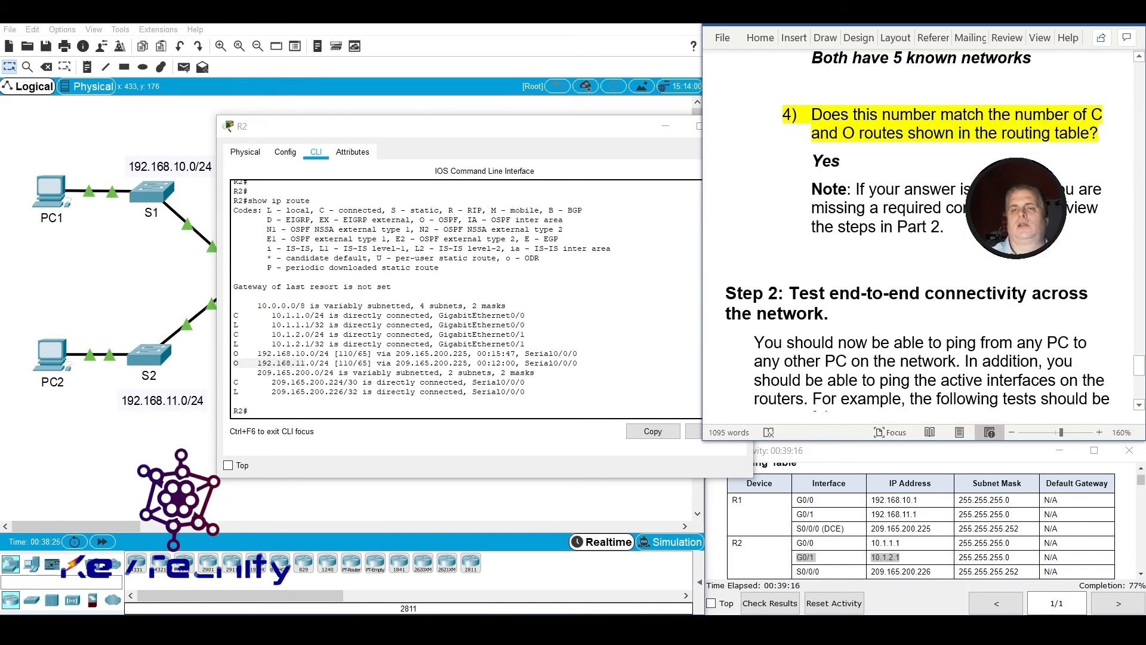
right_click(981, 162)
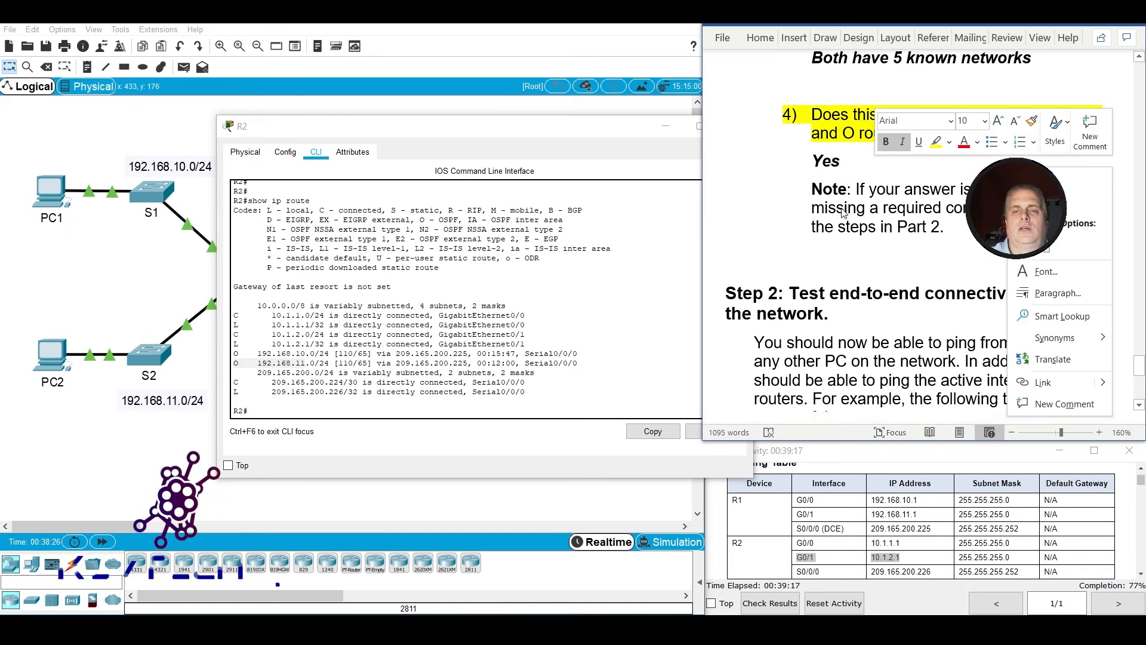
key(Escape)
Read the Step 2 connectivity test instructions and open PC1's Command Prompt in a widened device window.
scroll(845, 259, down, 3)
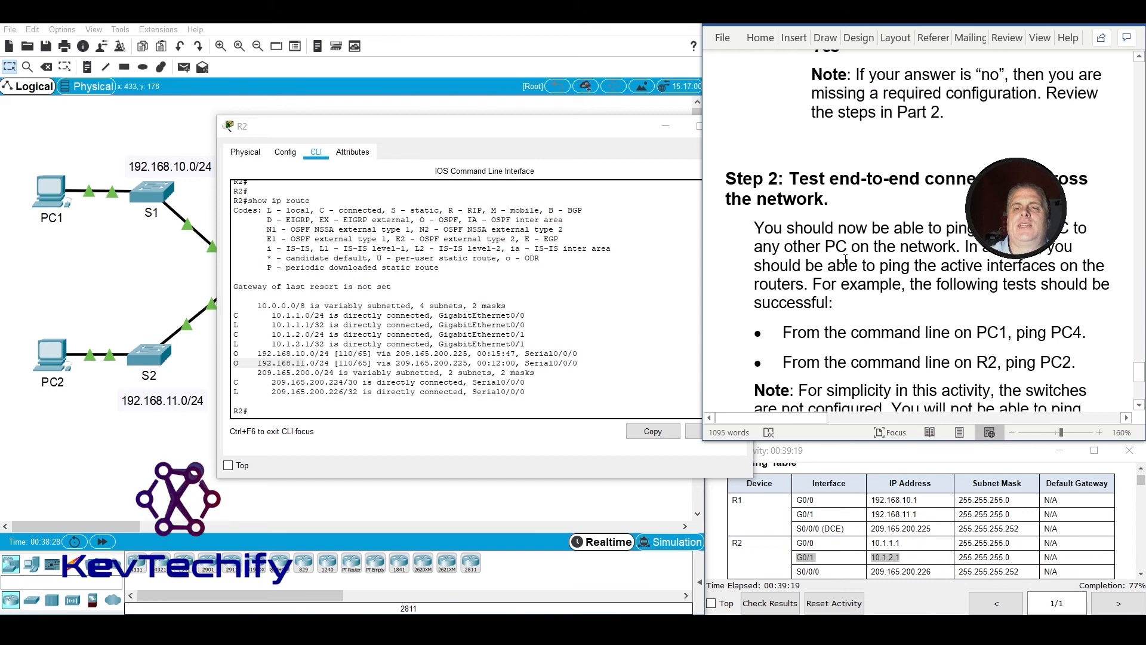
scroll(845, 259, down, 1)
scroll(845, 259, down, 2)
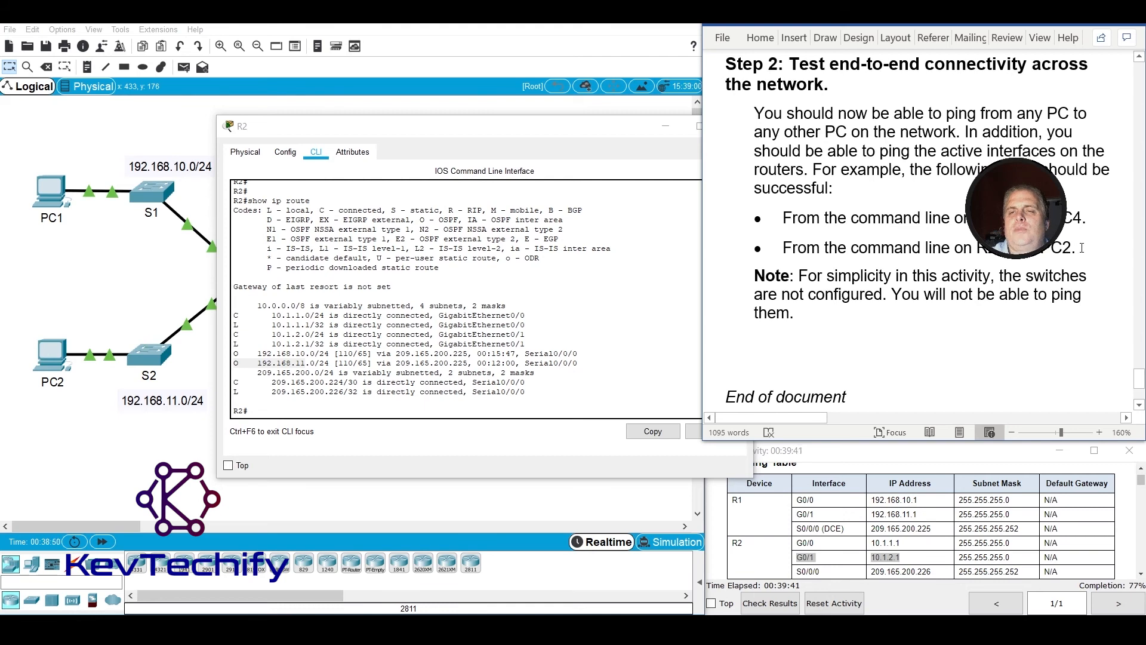
click(51, 191)
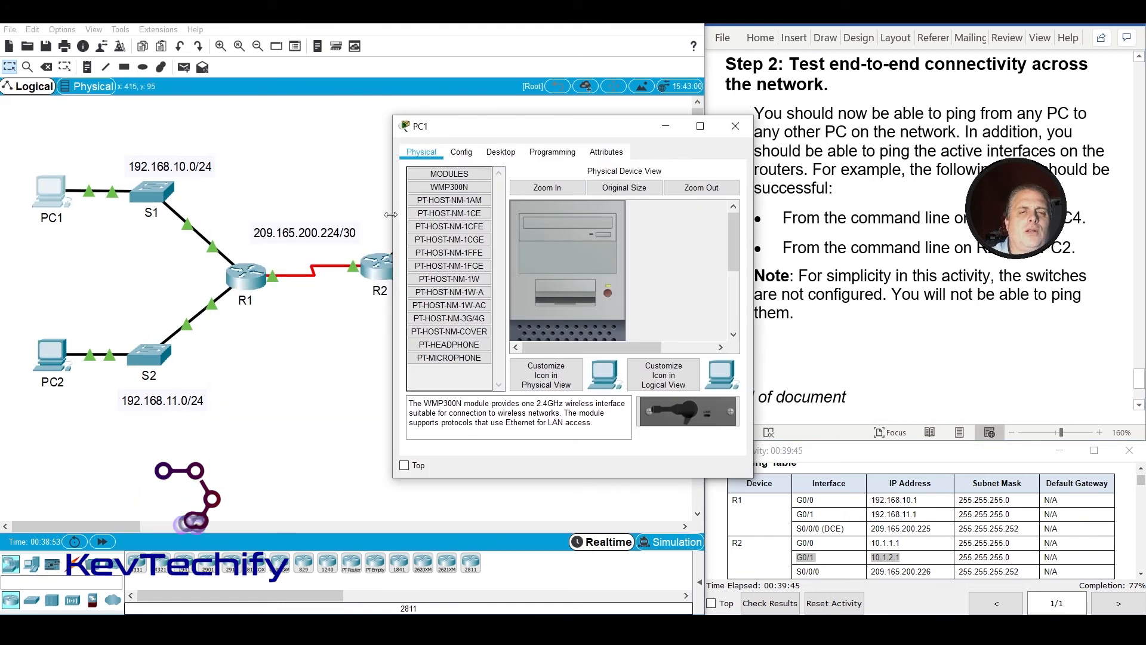
drag(393, 213, 211, 213)
click(321, 151)
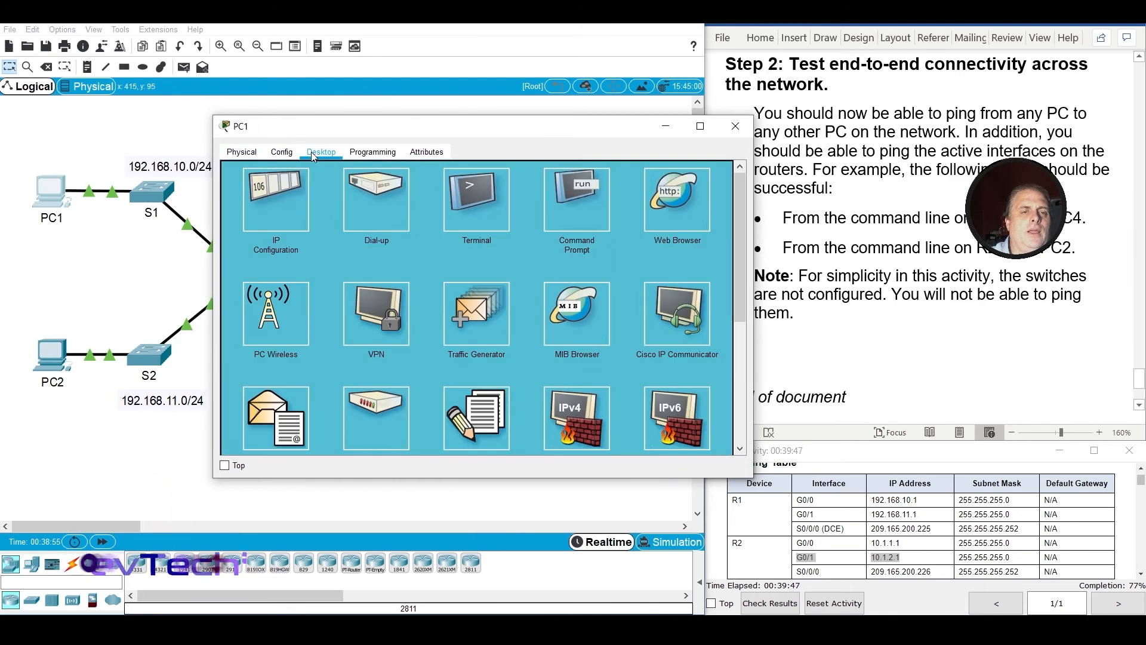
click(570, 207)
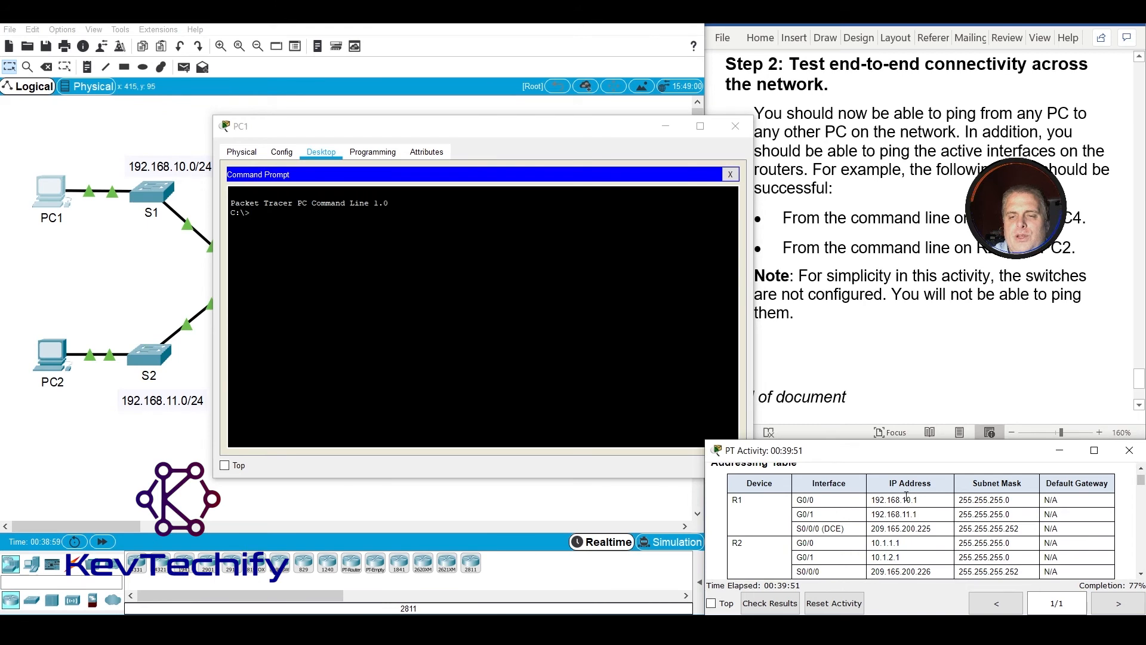
Look up R1's G0/0 address in the addressing table and ping 192.168.10.1 from PC1.
scroll(906, 496, down, 3)
scroll(901, 496, up, 3)
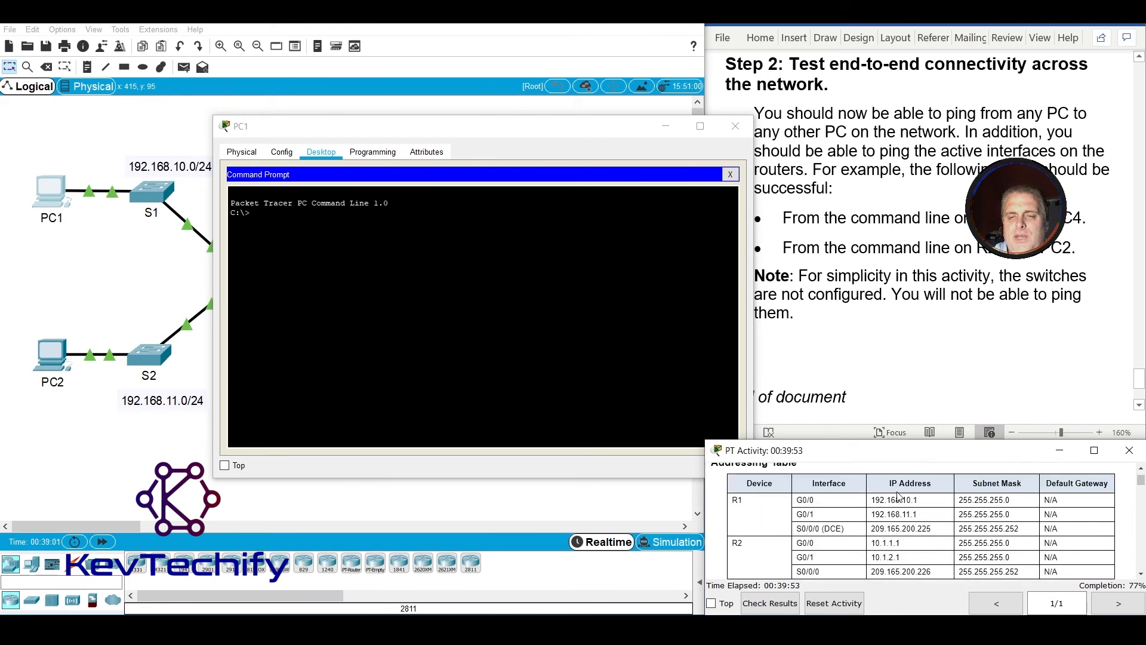
drag(873, 500, 910, 509)
click(924, 537)
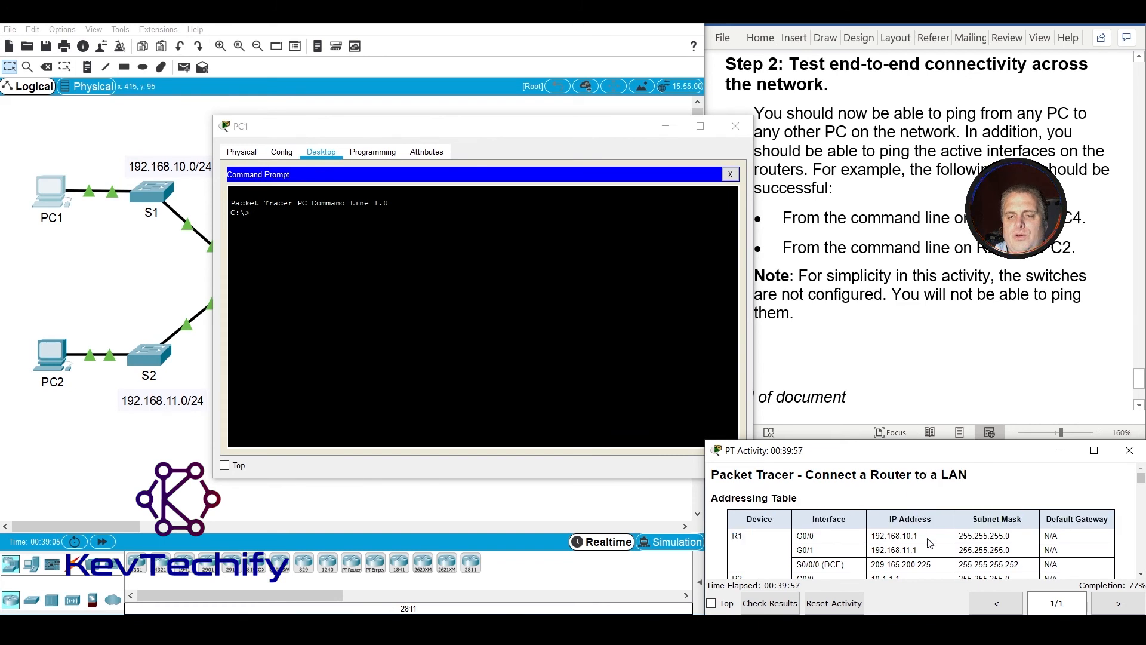
scroll(929, 543, down, 1)
click(430, 281)
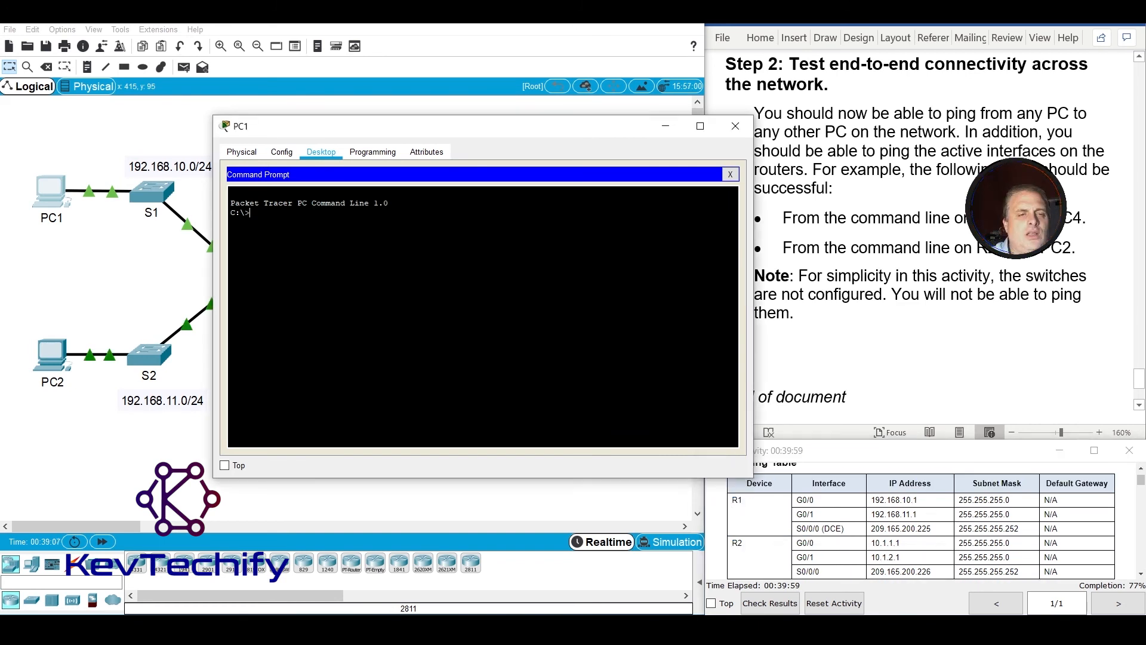
text(pin)
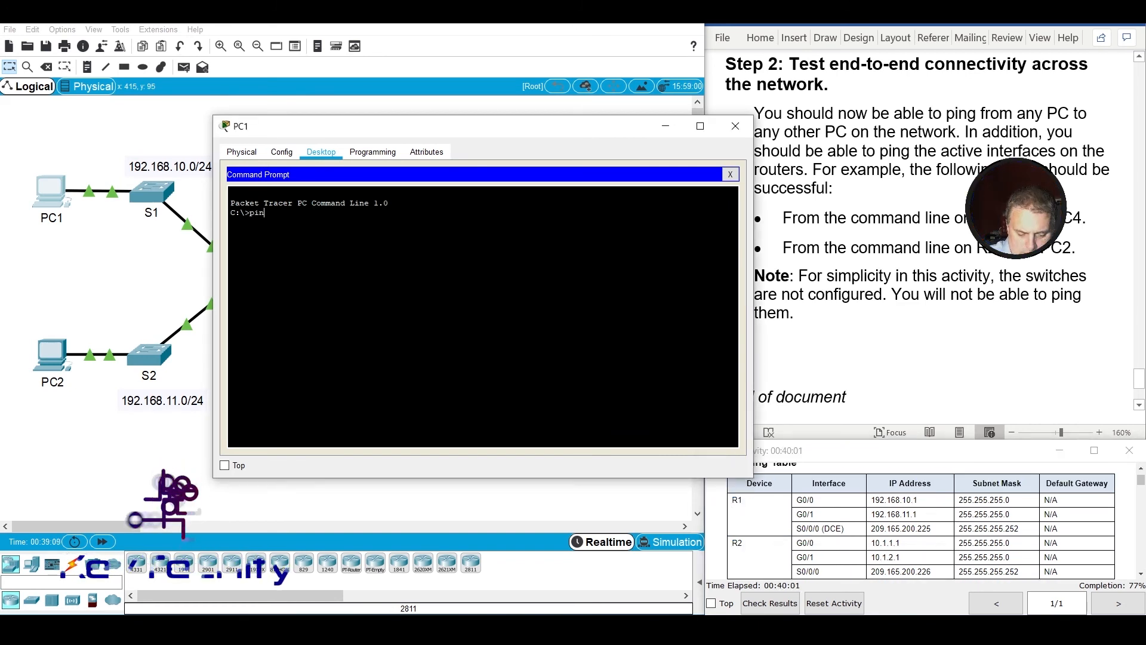
text(g 19)
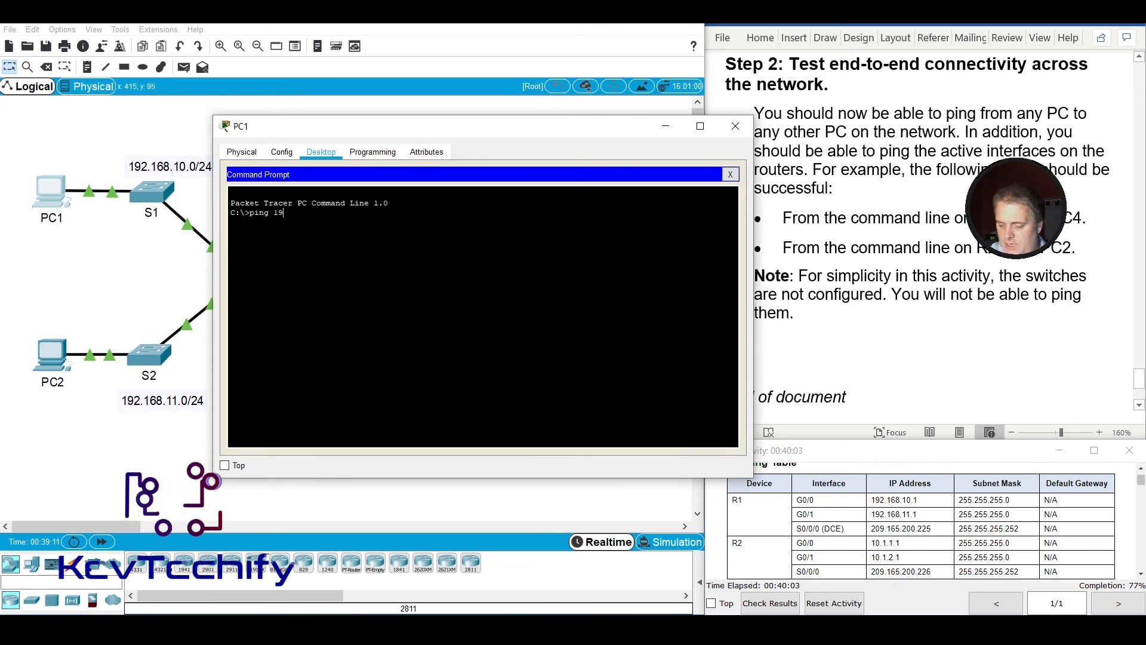
text(2.168)
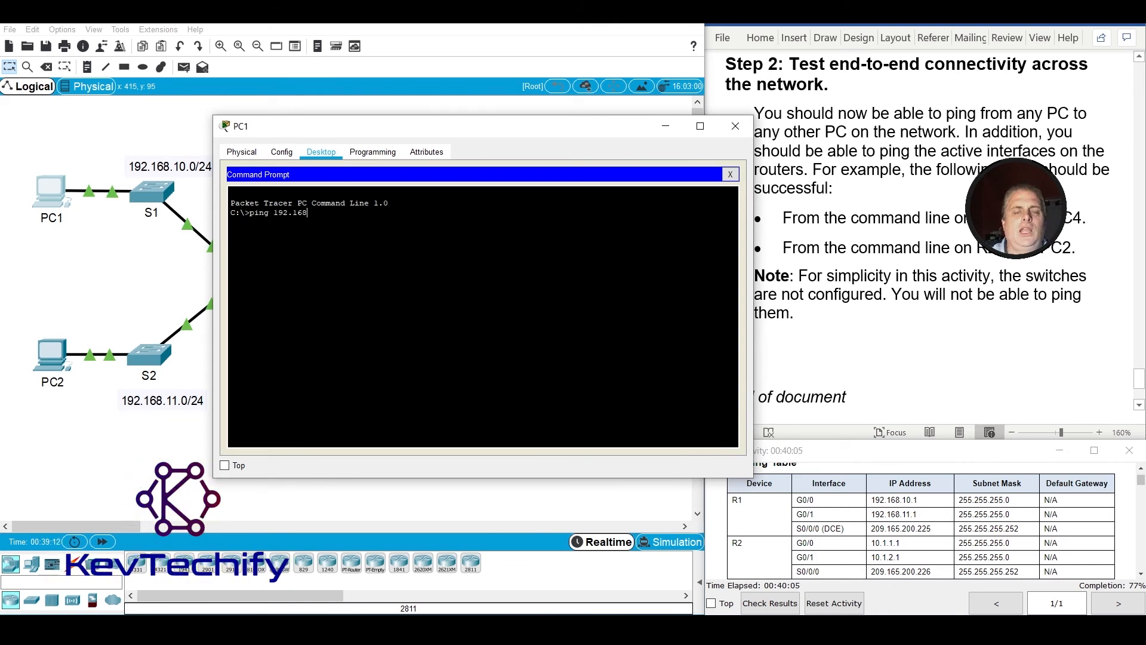
text(.10.1)
key(Return)
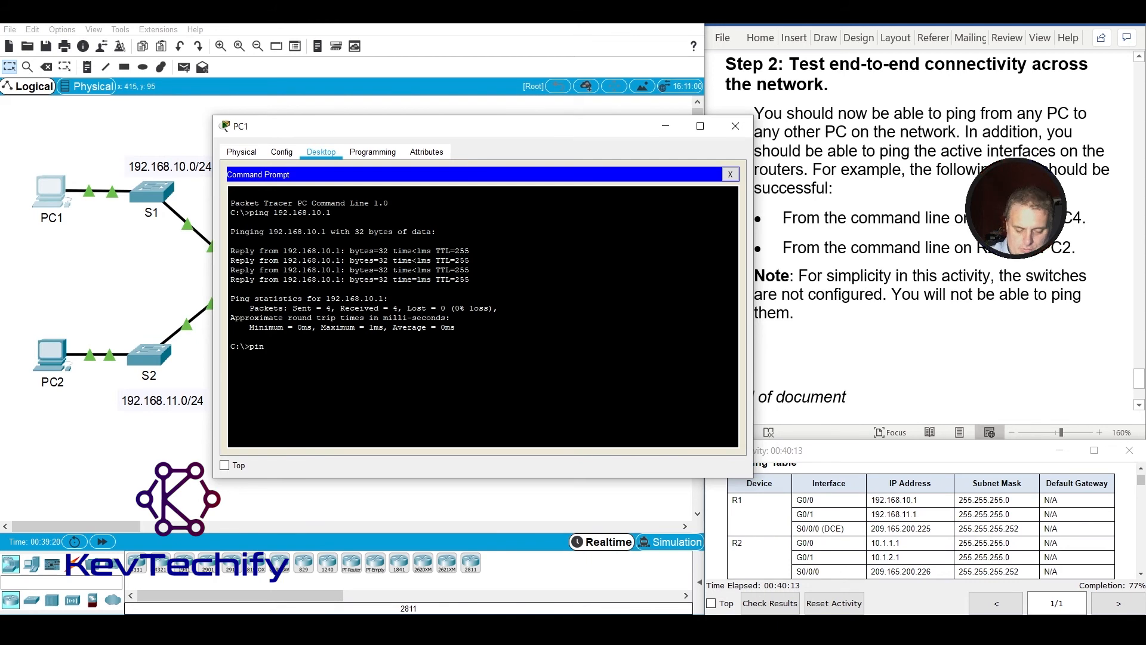
Ping R1's G0/1 interface at 192.168.11.1 from PC1.
text(g 1)
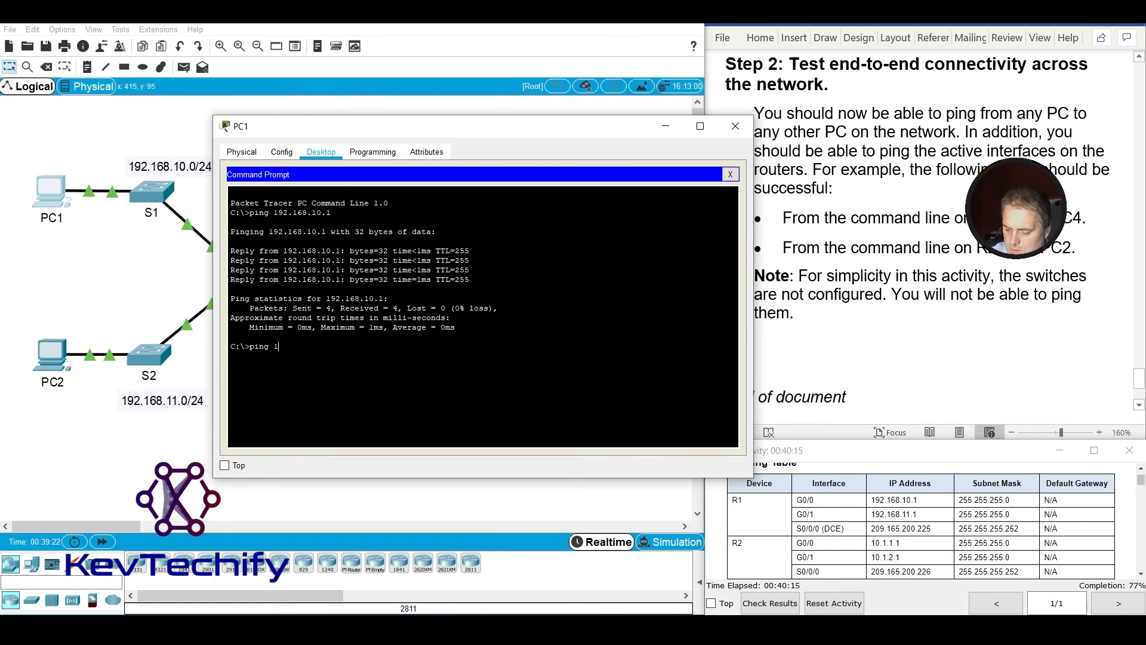
text(92.168)
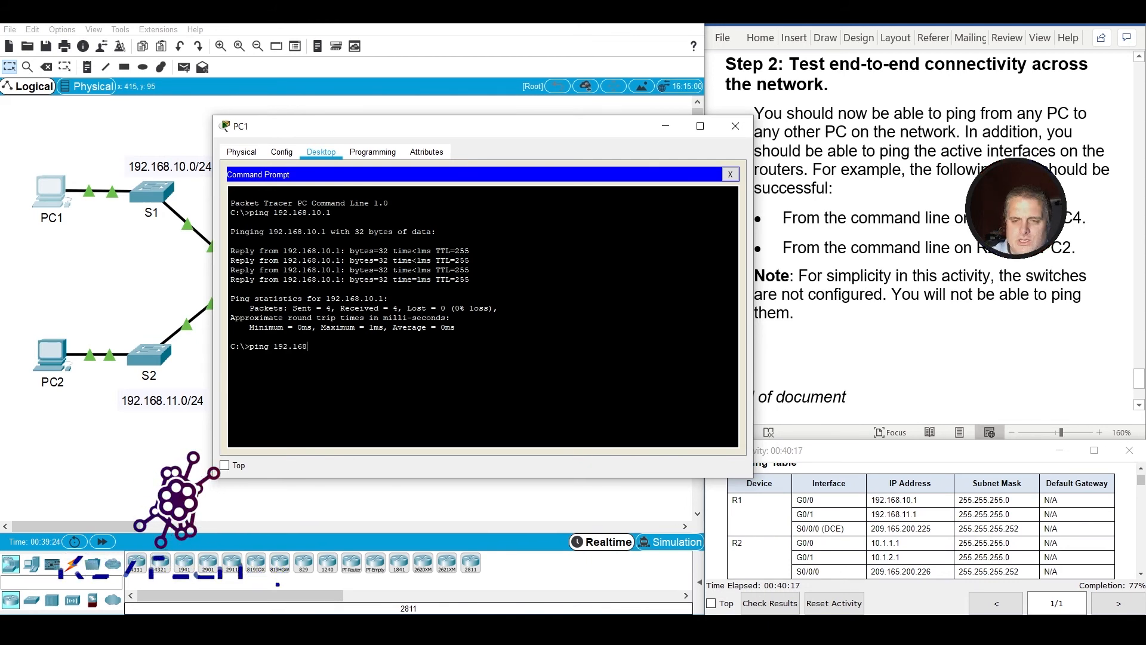
text(.11.1)
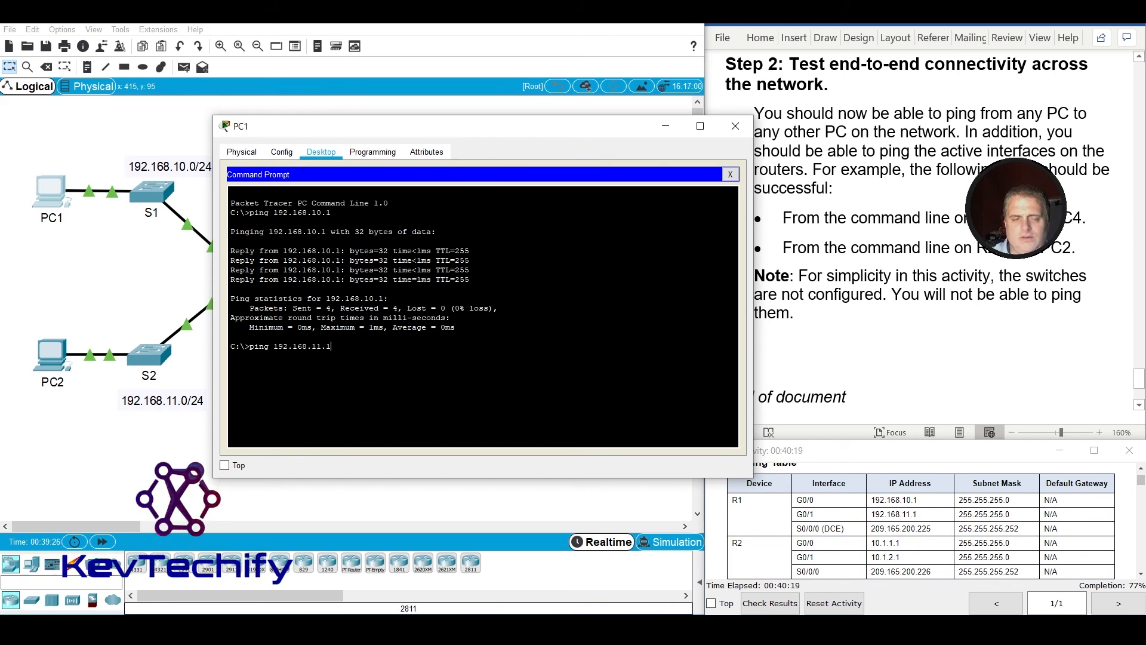
key(Return)
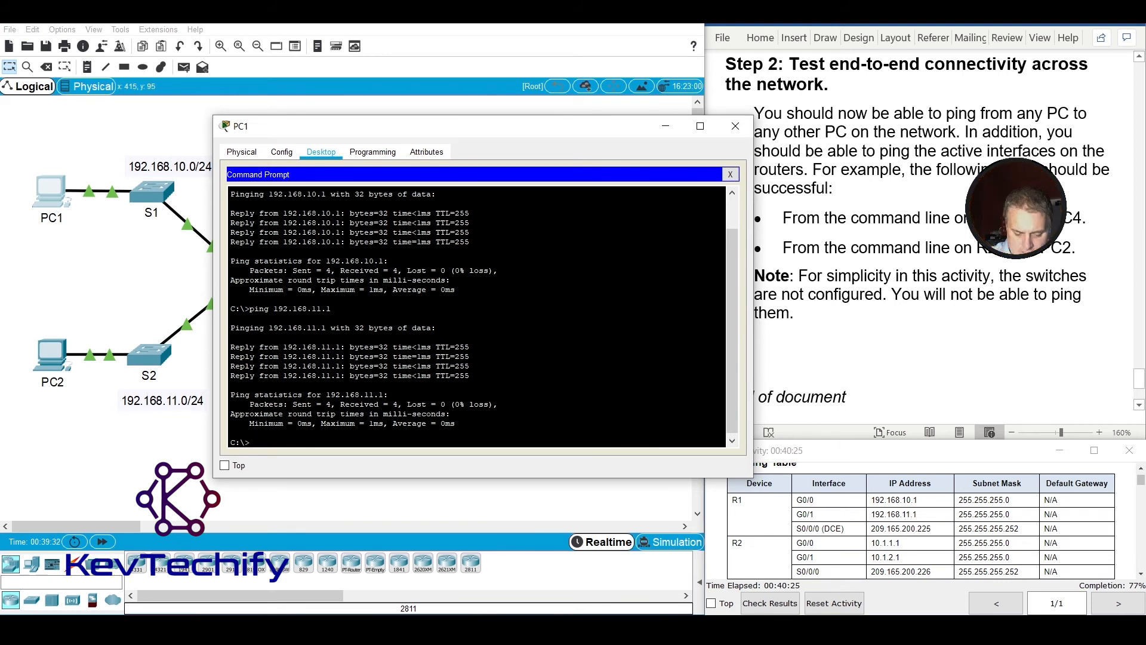
Highlight R1's S0/0/0 address in the addressing table and ping 209.165.200.225 from PC1.
text(g)
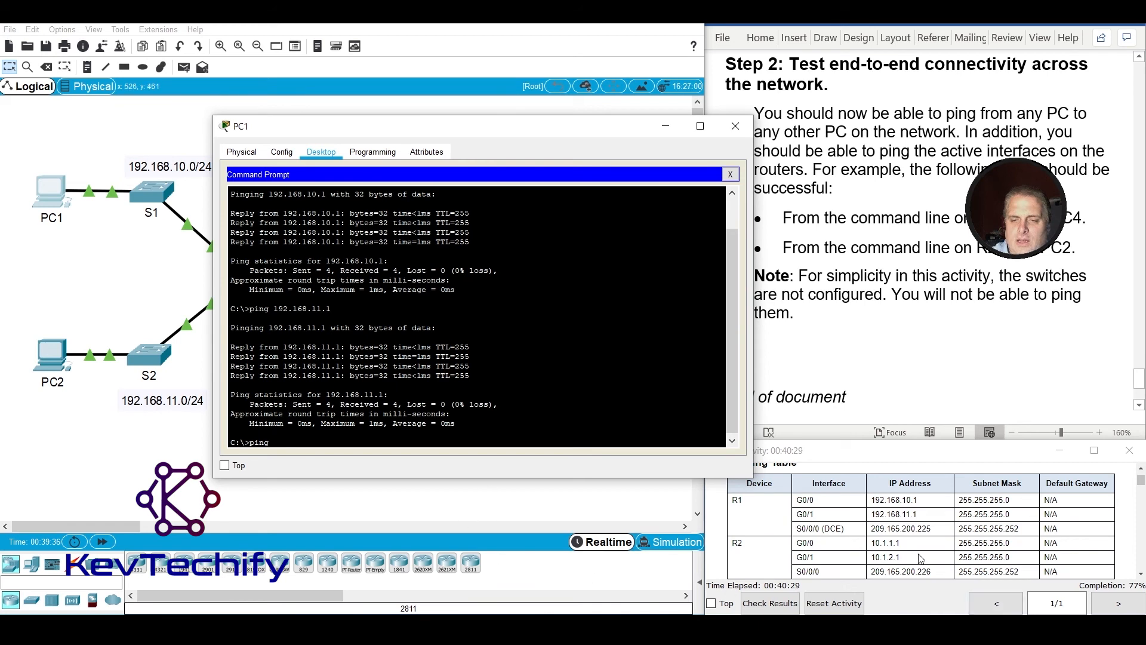
drag(871, 528, 940, 532)
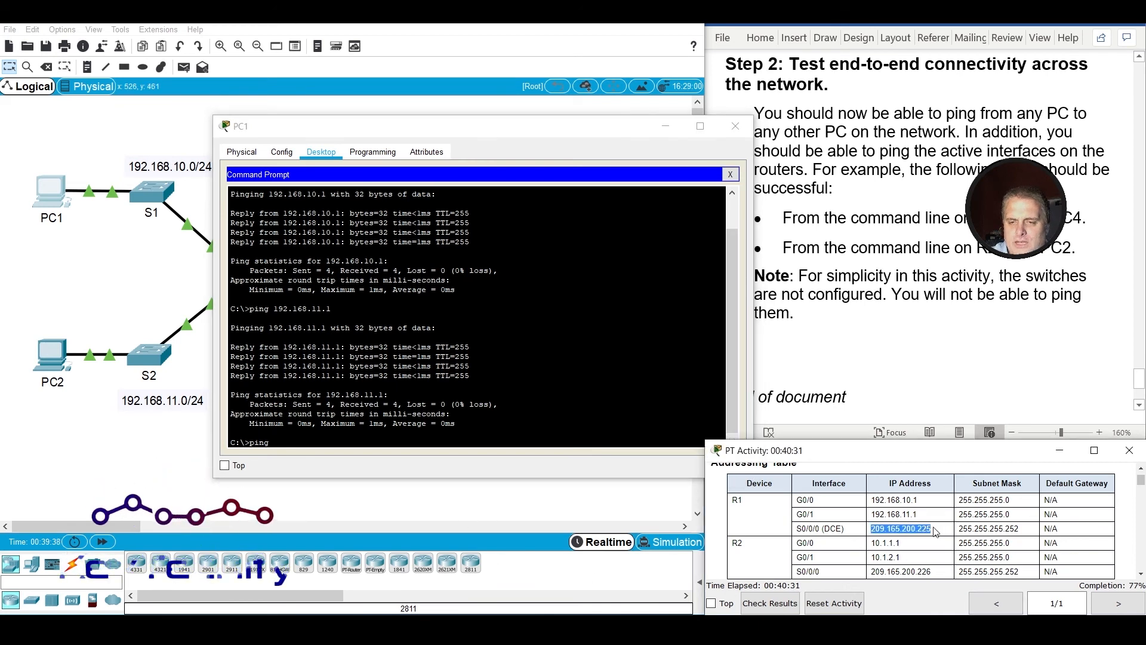
click(401, 440)
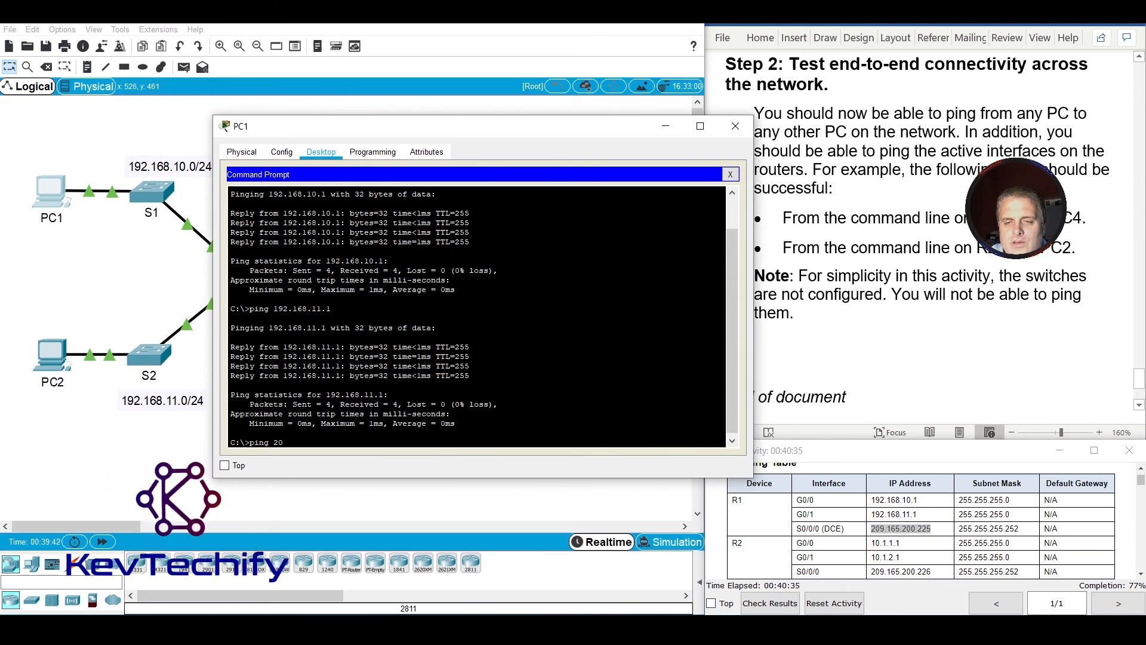
text(209.)
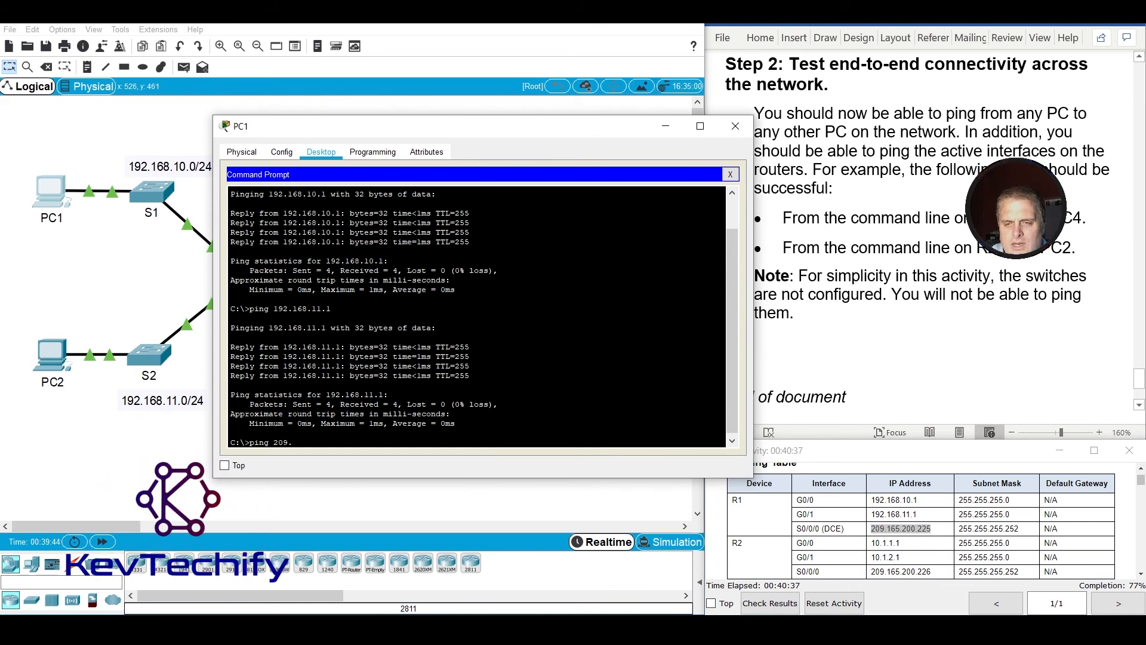
text(1658)
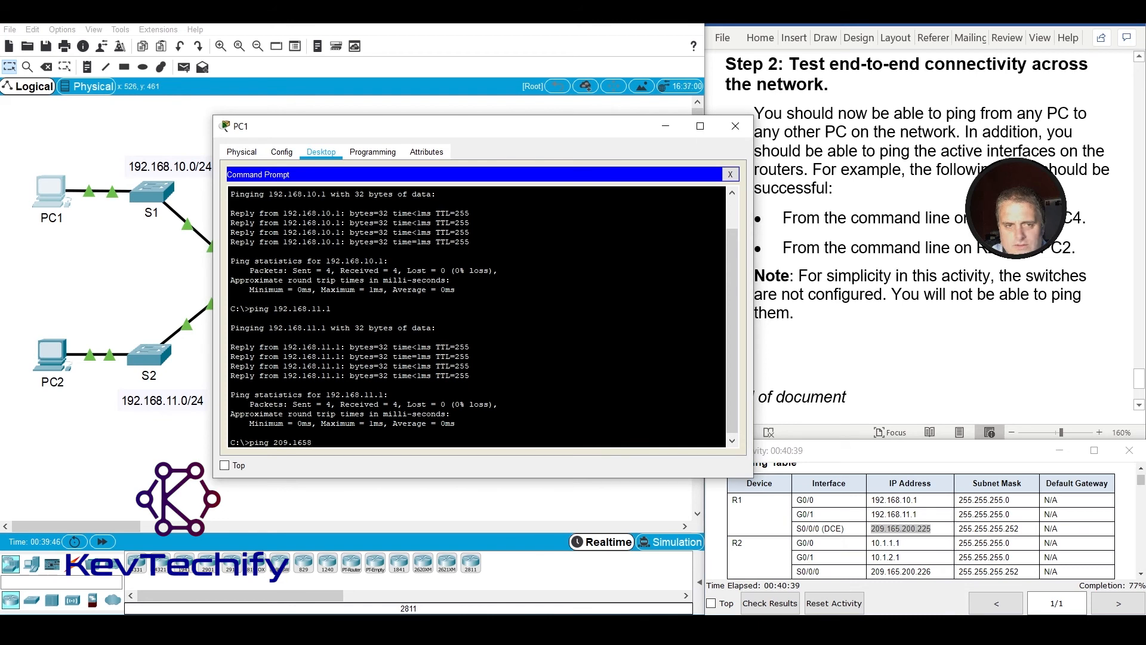
key(BackSpace)
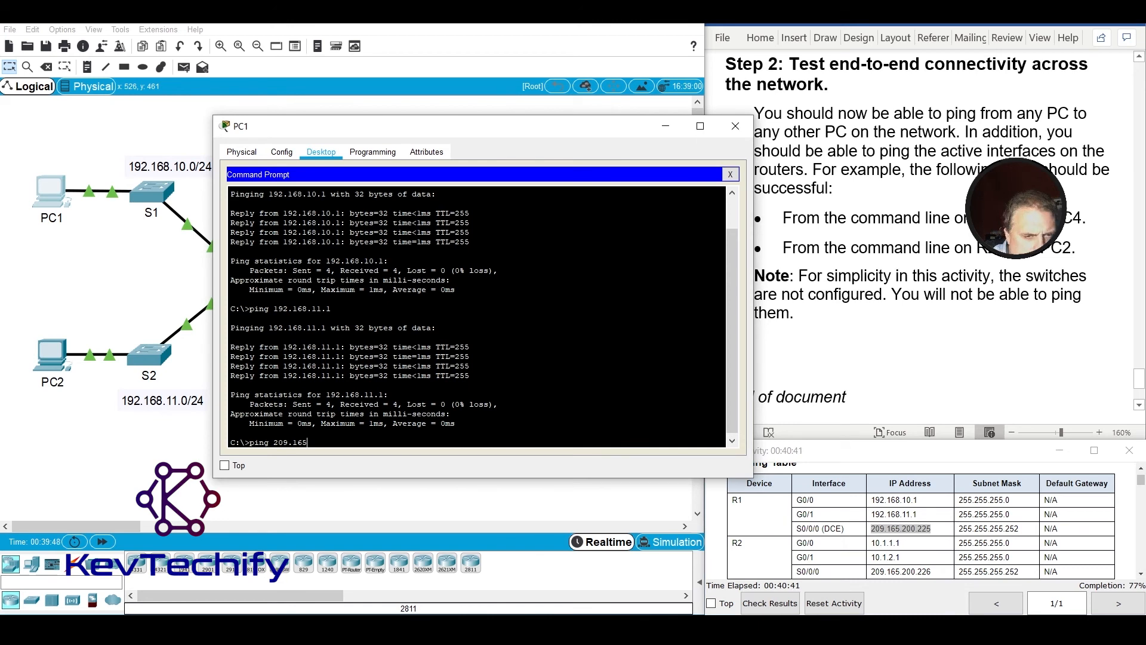
text(.)
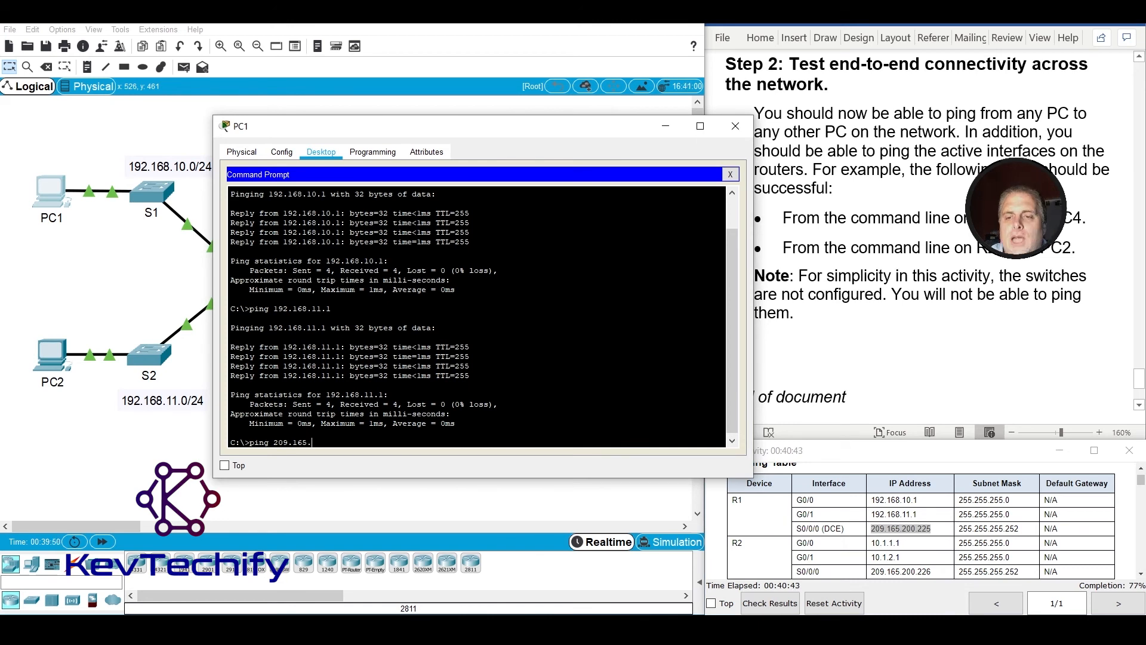
text(200.225)
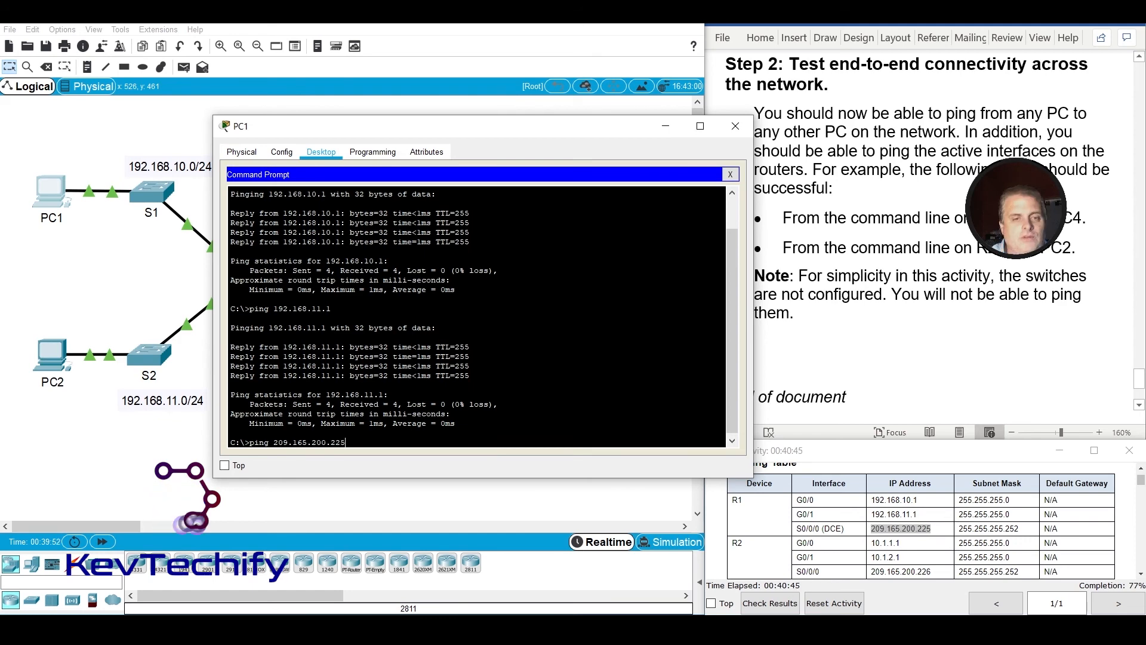
key(Return)
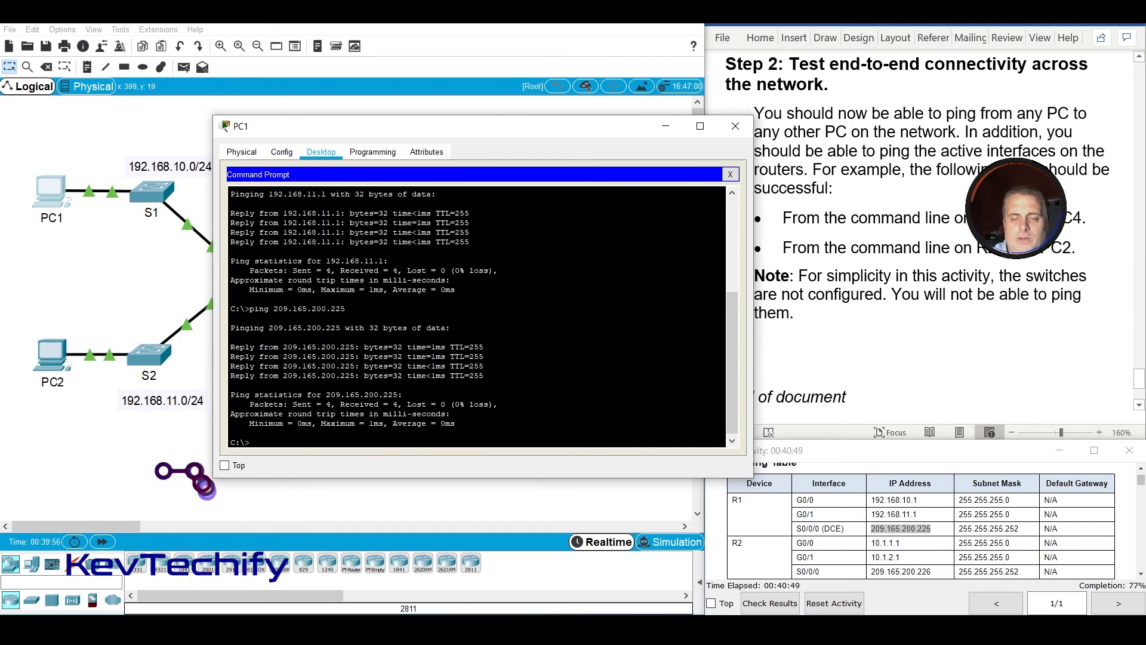
Highlight R2's interface addresses in the addressing table and ping its G0/0 interface at 10.1.1.1 from PC1.
click(874, 543)
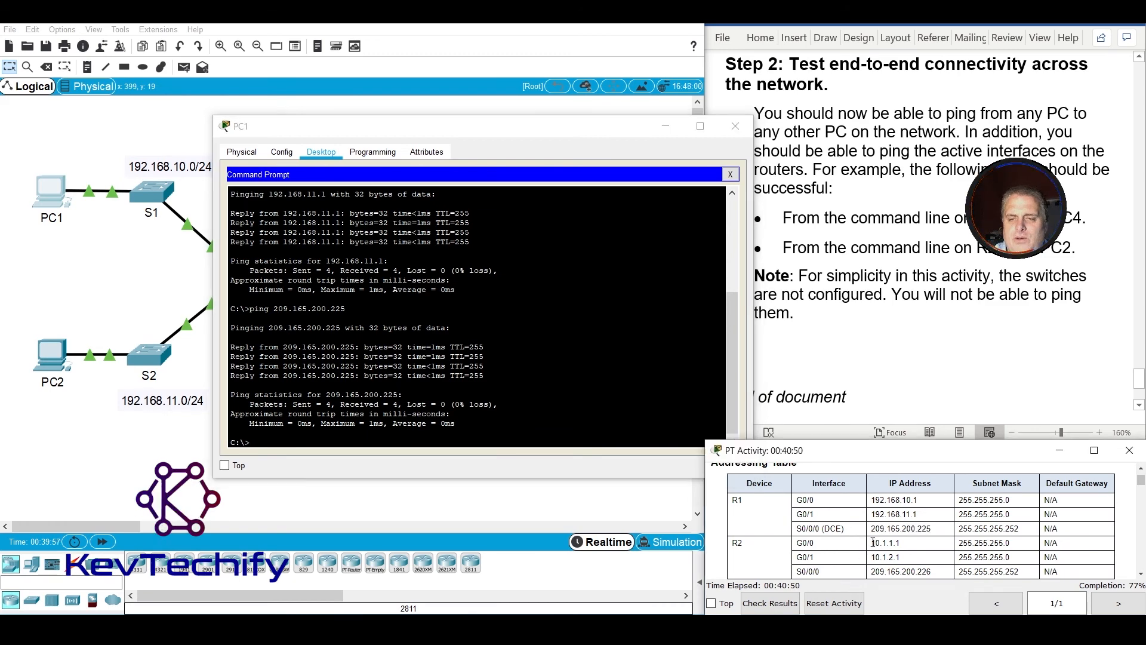
drag(886, 544, 944, 539)
scroll(944, 539, down, 2)
click(871, 509)
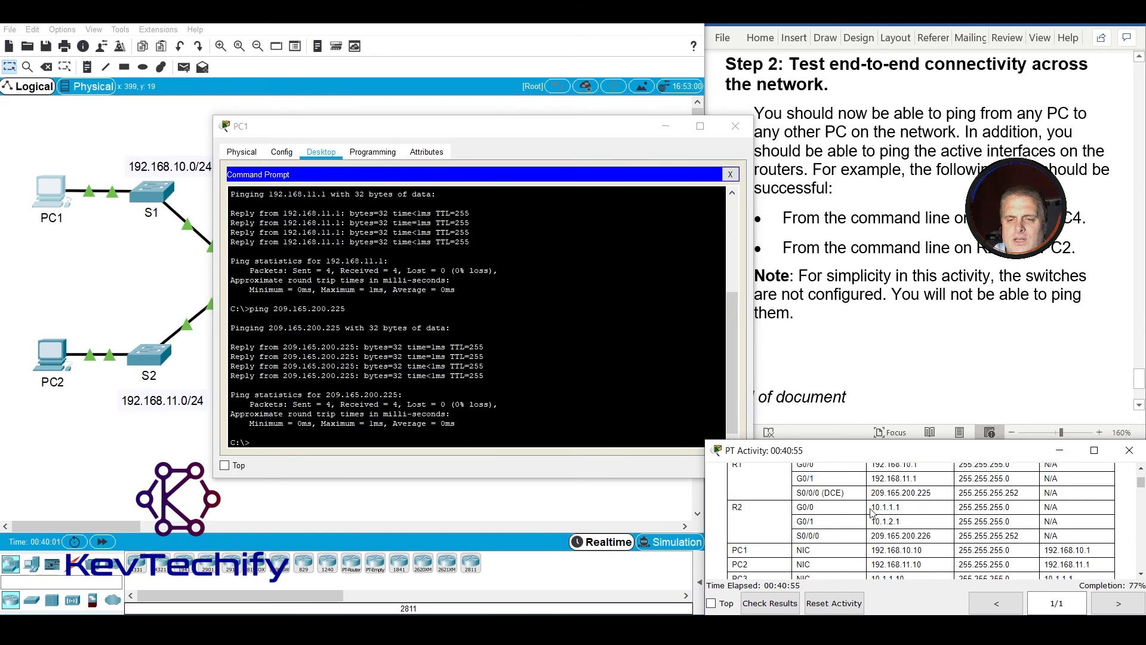
drag(874, 507, 936, 538)
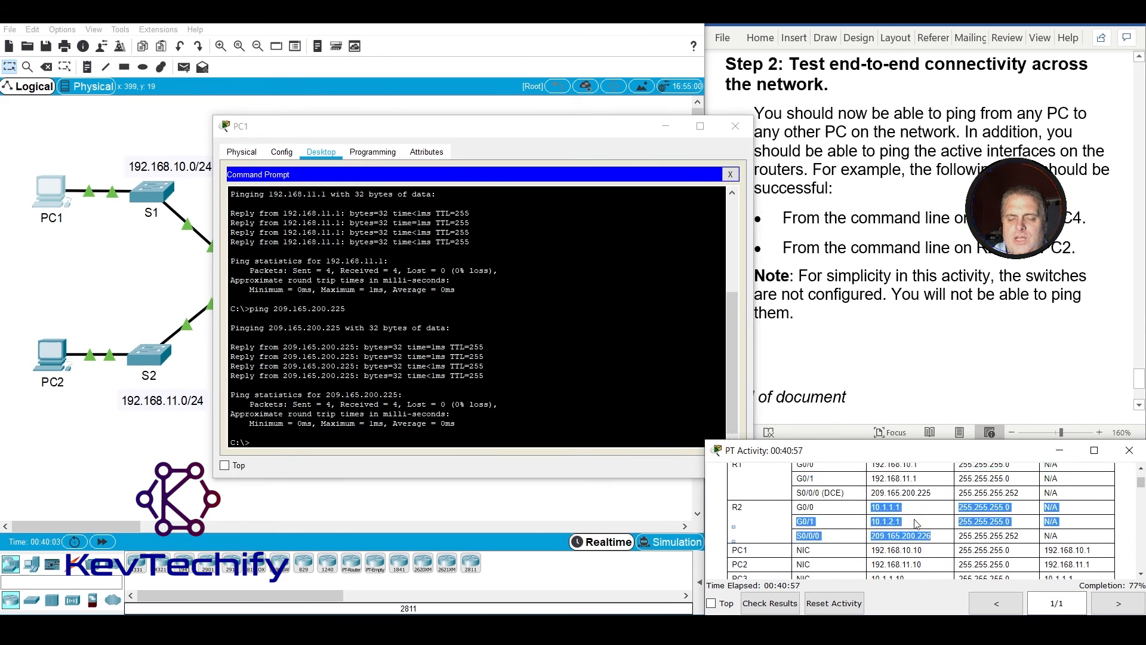
click(231, 432)
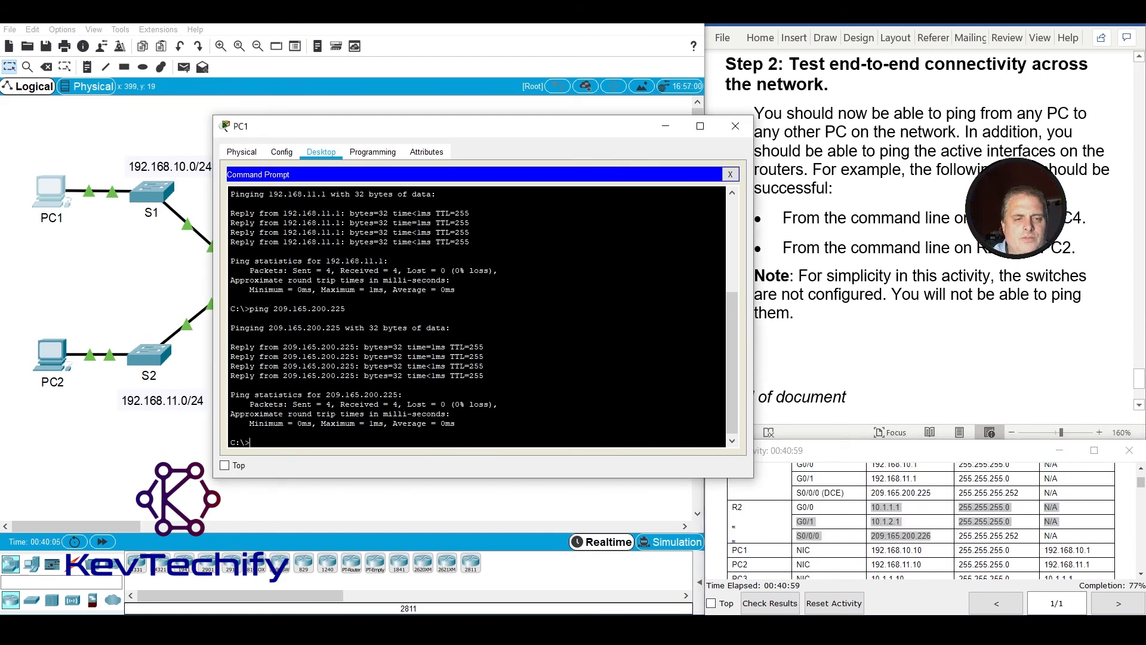
text(pi)
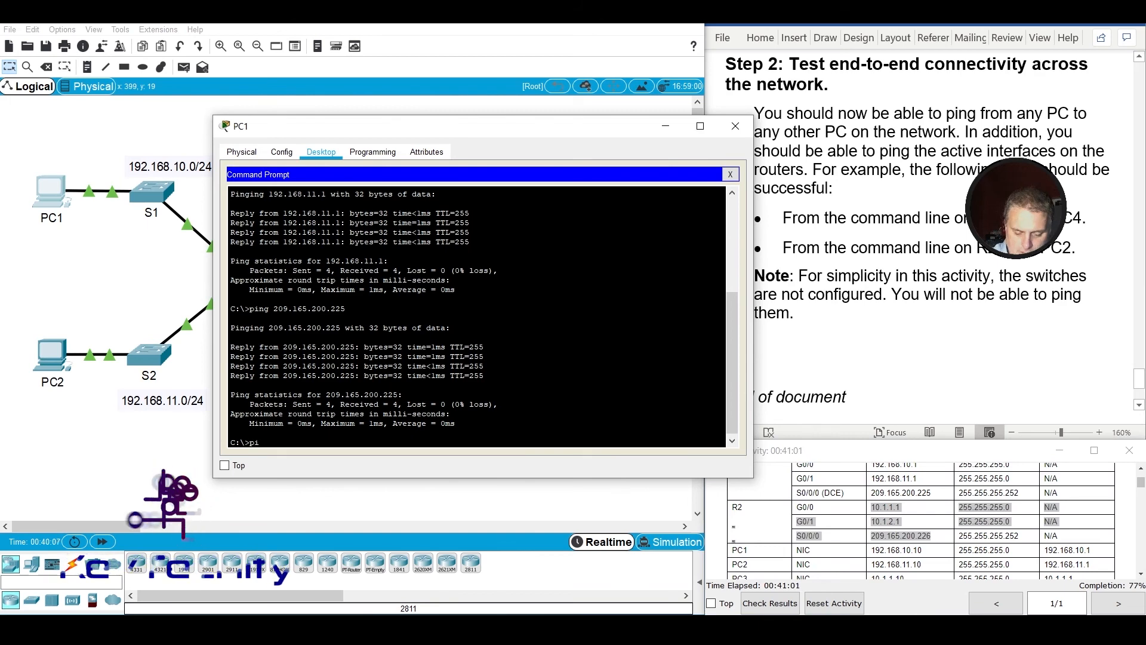
text(ng 10.)
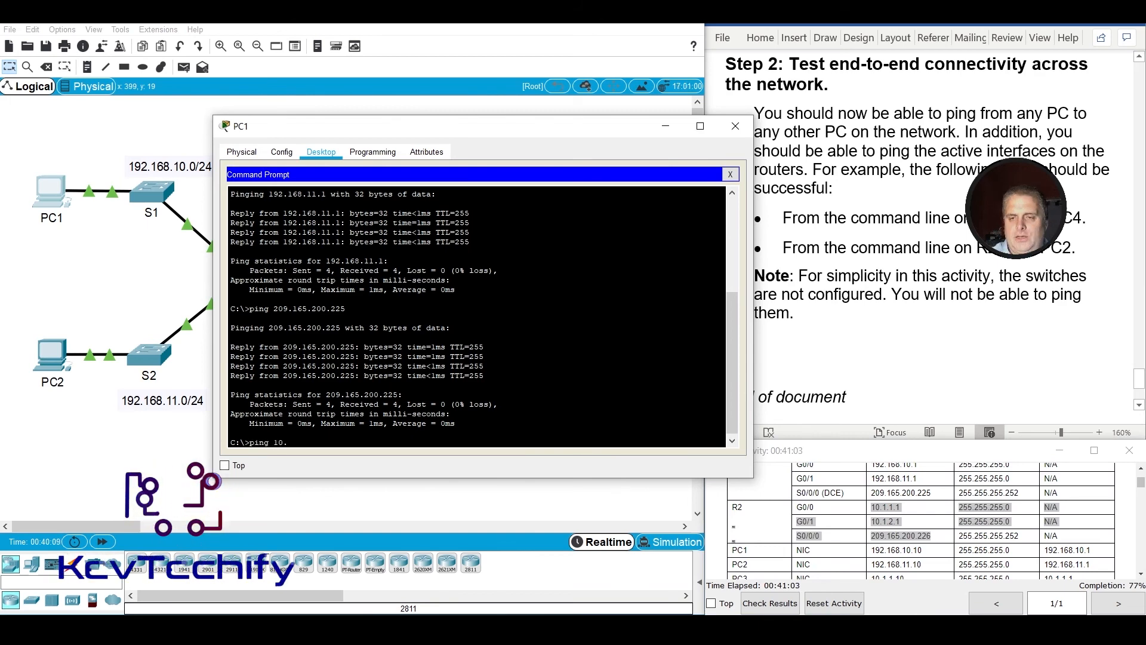
text(1.1.1)
key(Return)
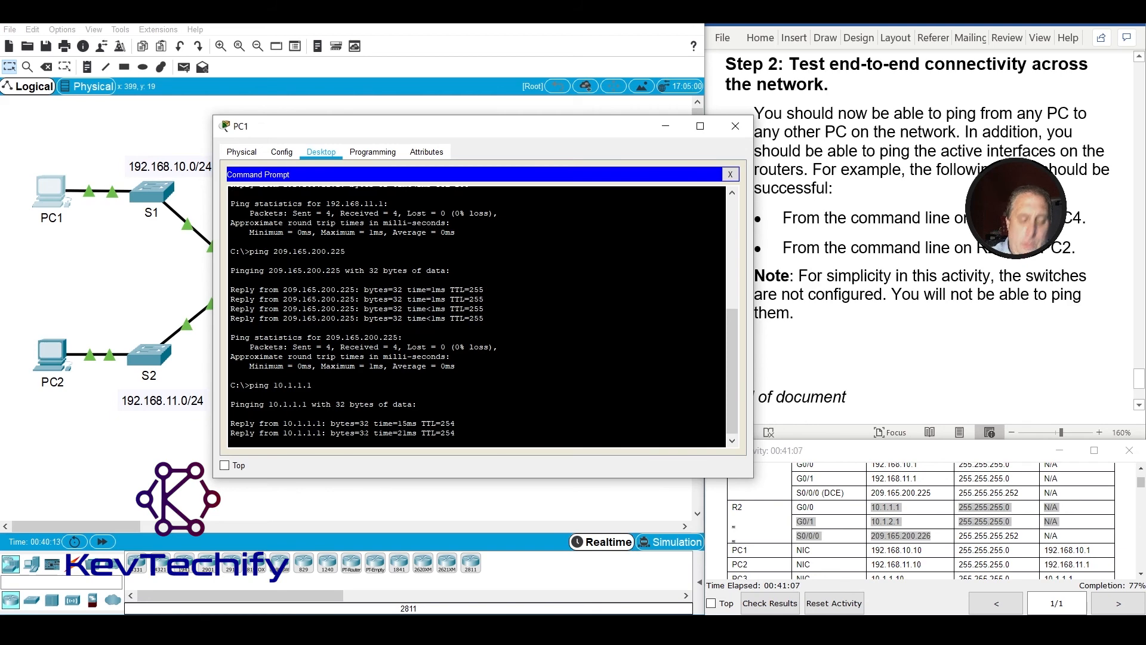
Ping R2's G0/1 interface at 10.1.2.1 from PC1.
text(ping)
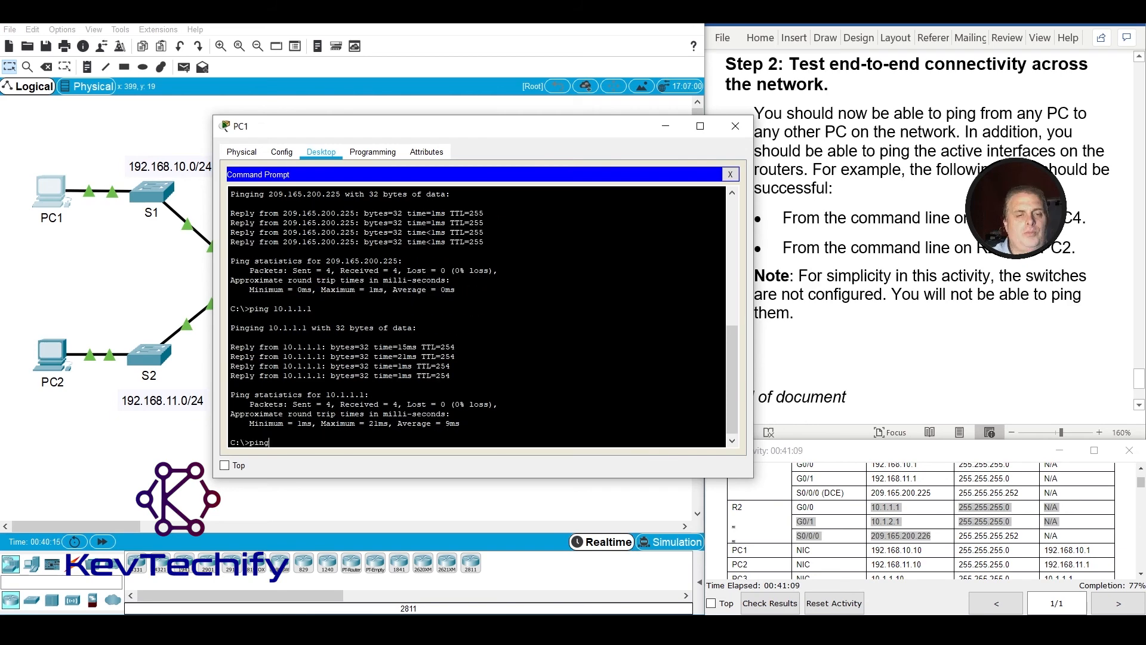
text( 10.1.2)
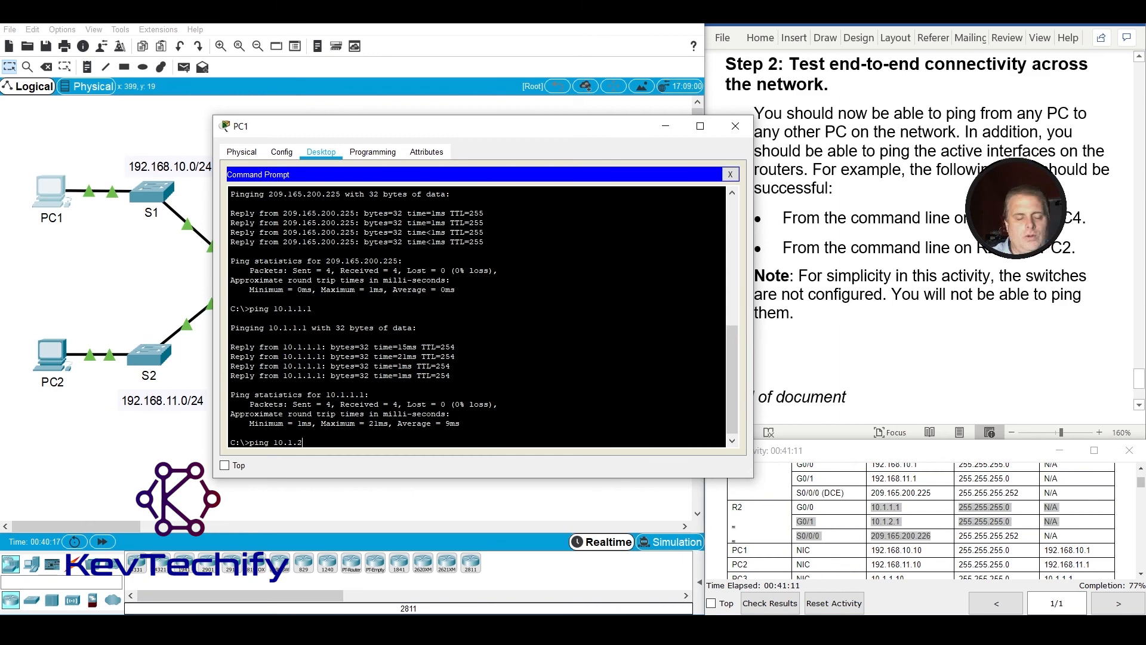
text(.1)
key(Return)
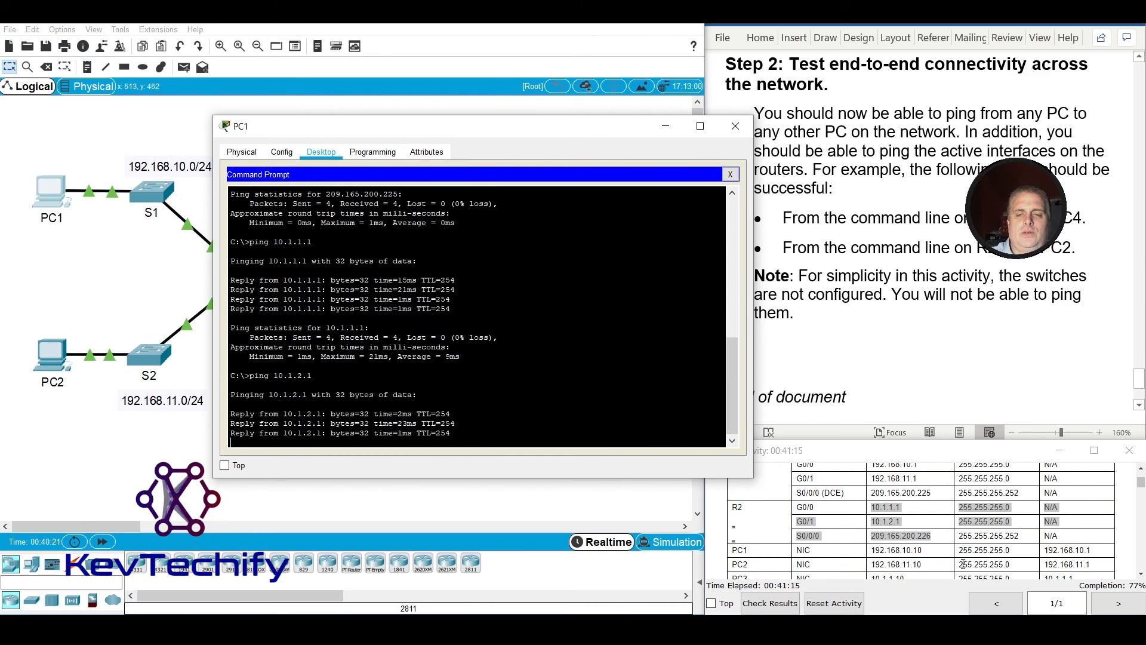
Ping R2's S0/0/0 interface at 209.165.200.226 from PC1.
text(ping)
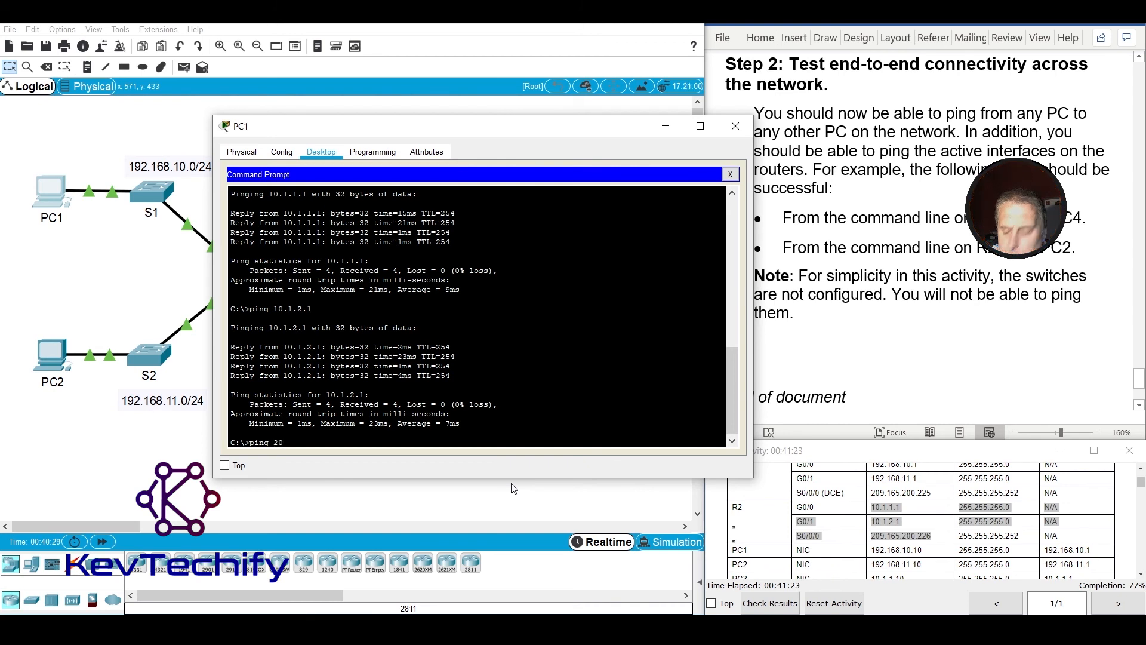
text( 209.165.200.226)
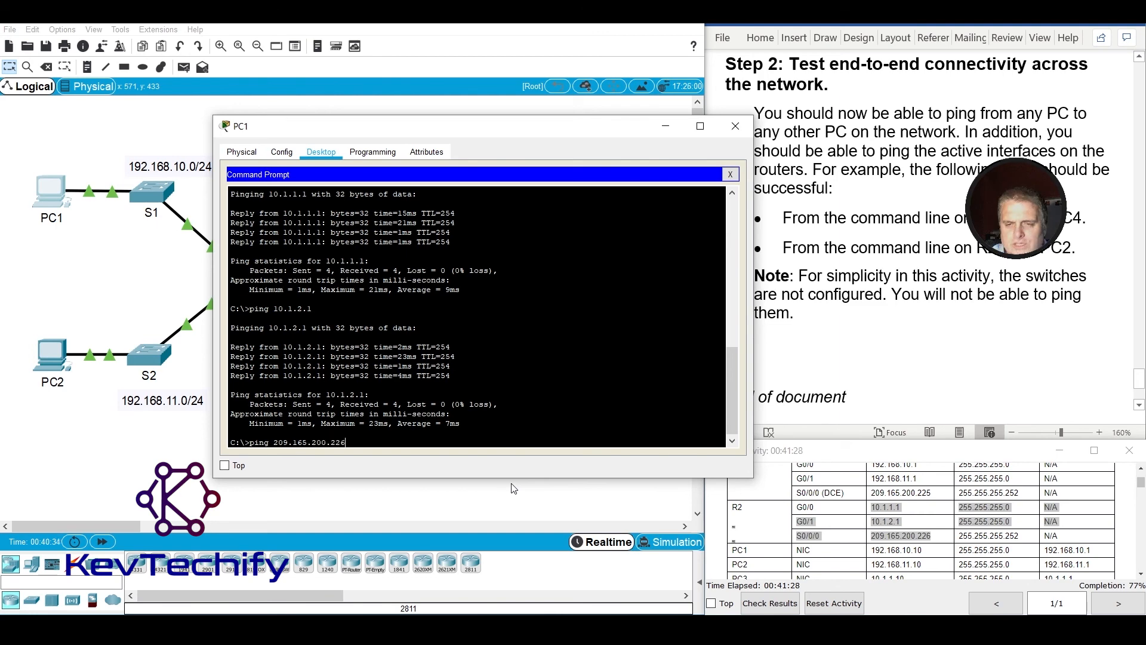
key(Return)
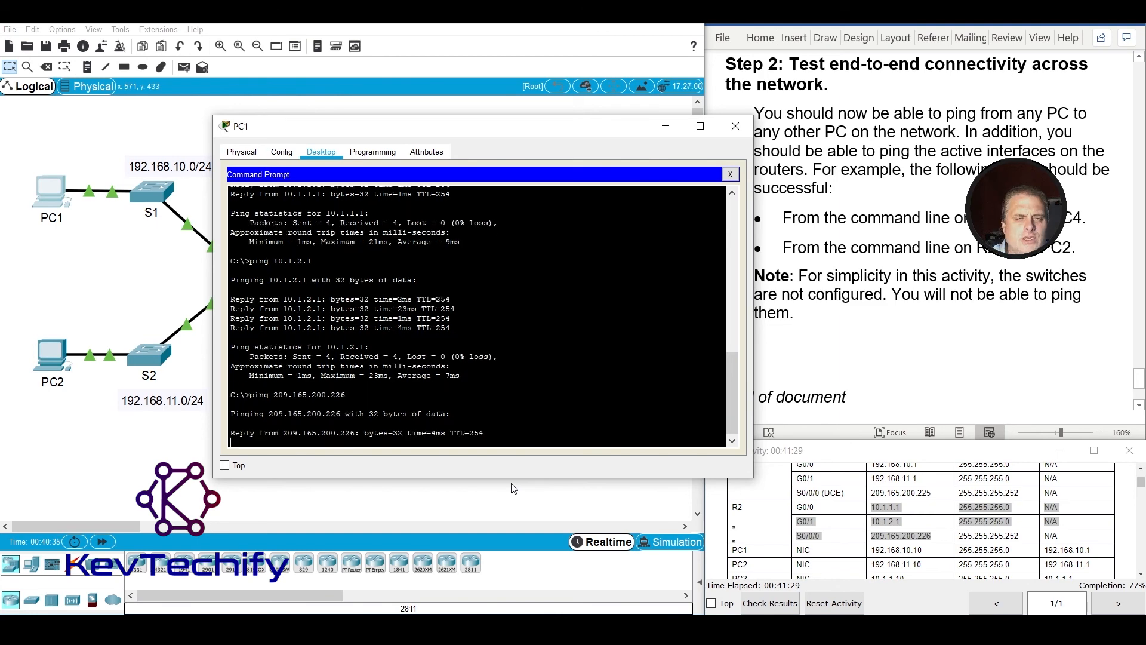
Highlight the PC rows in the addressing table and ping PC1's own address, 192.168.10.10, from PC1.
scroll(927, 532, down, 1)
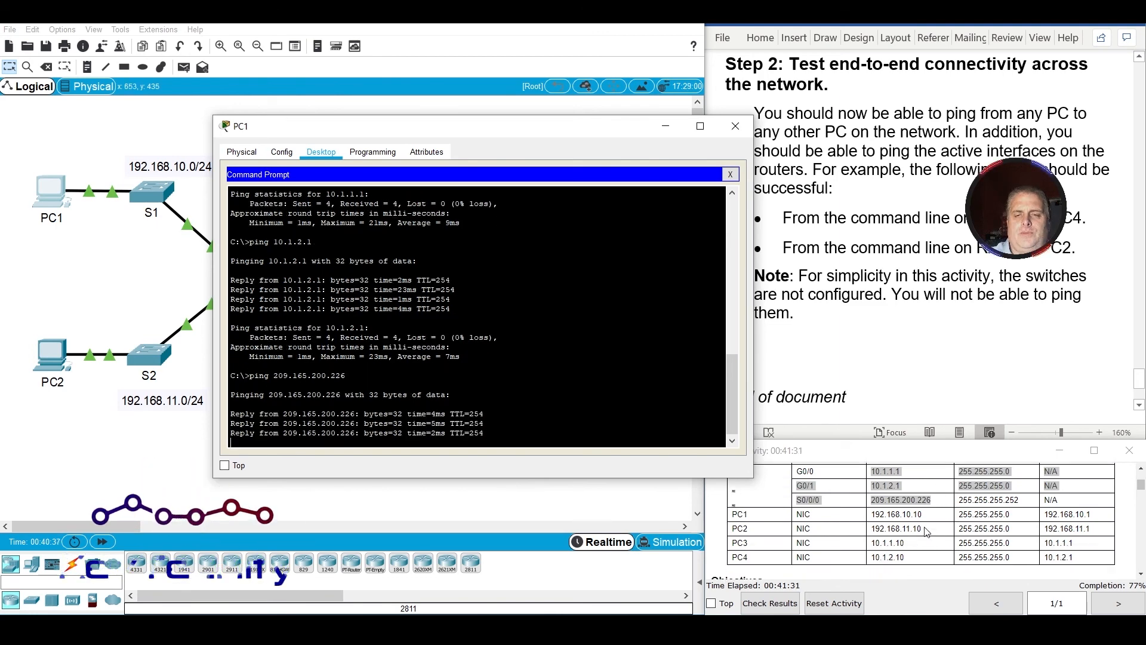
click(873, 515)
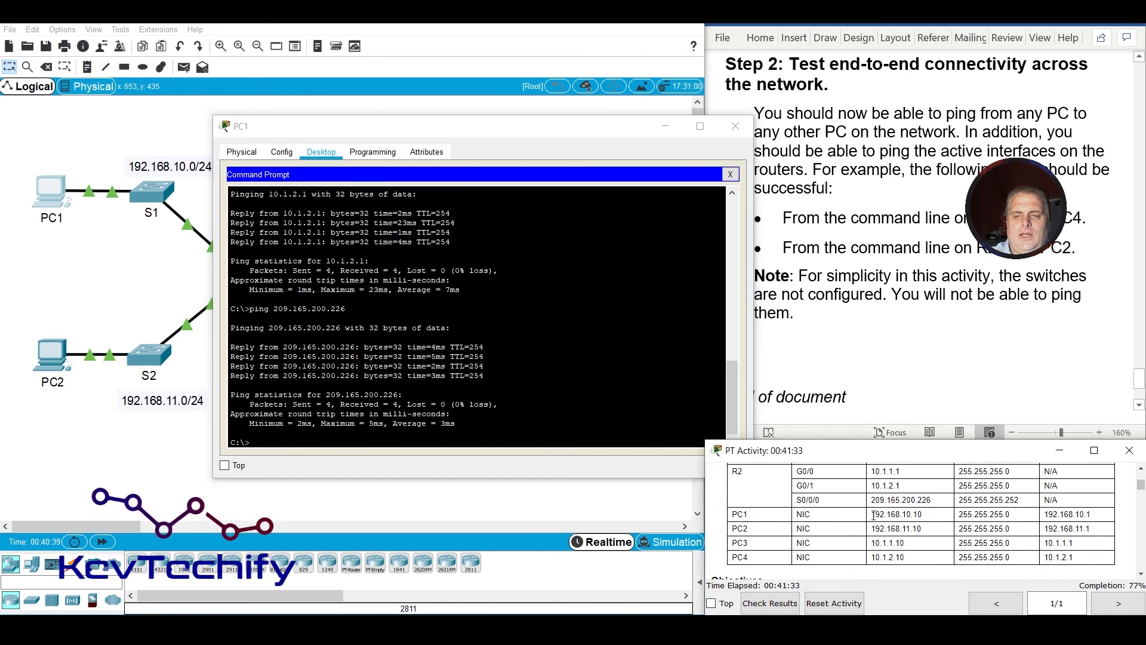
drag(873, 514, 907, 557)
click(484, 357)
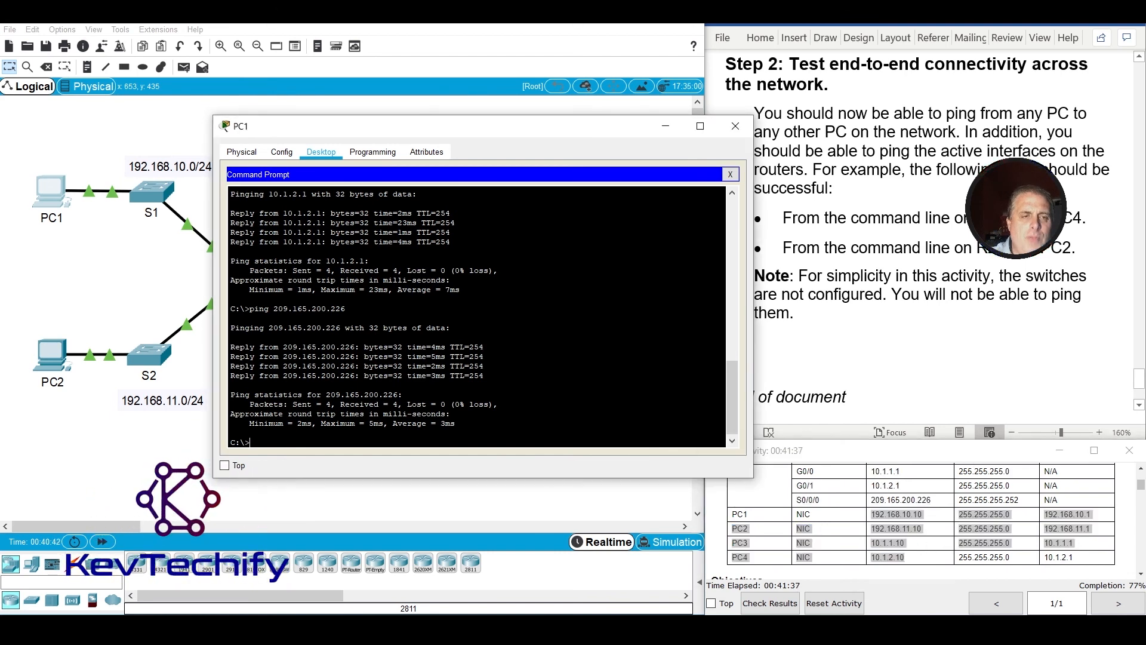
text(ping 192)
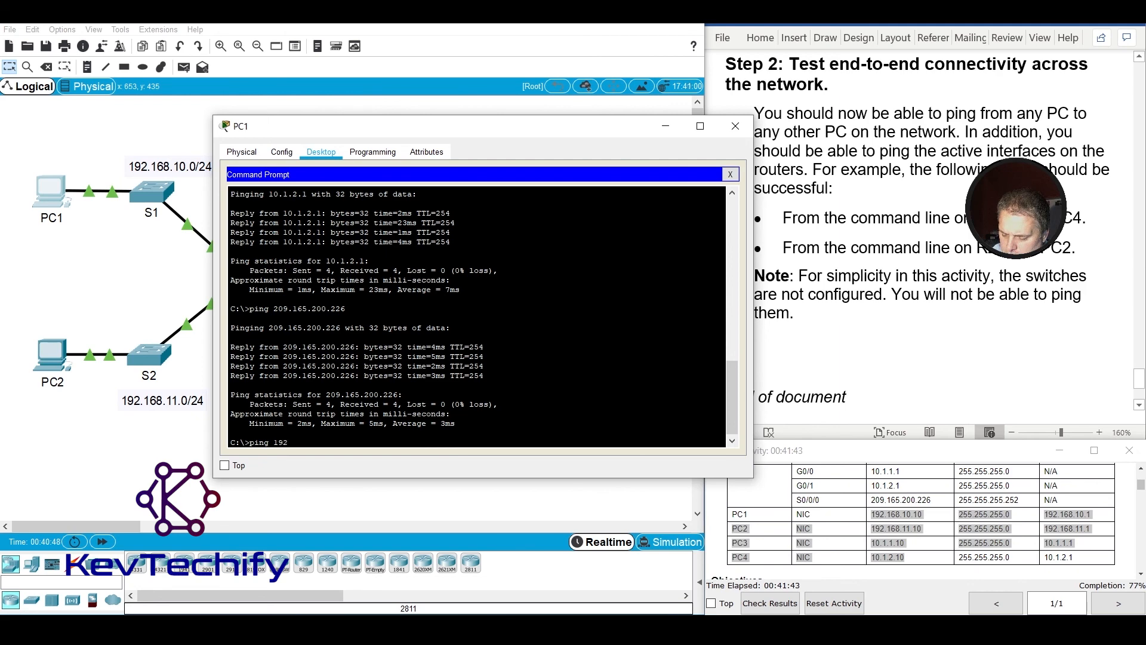
text(.168.10.10)
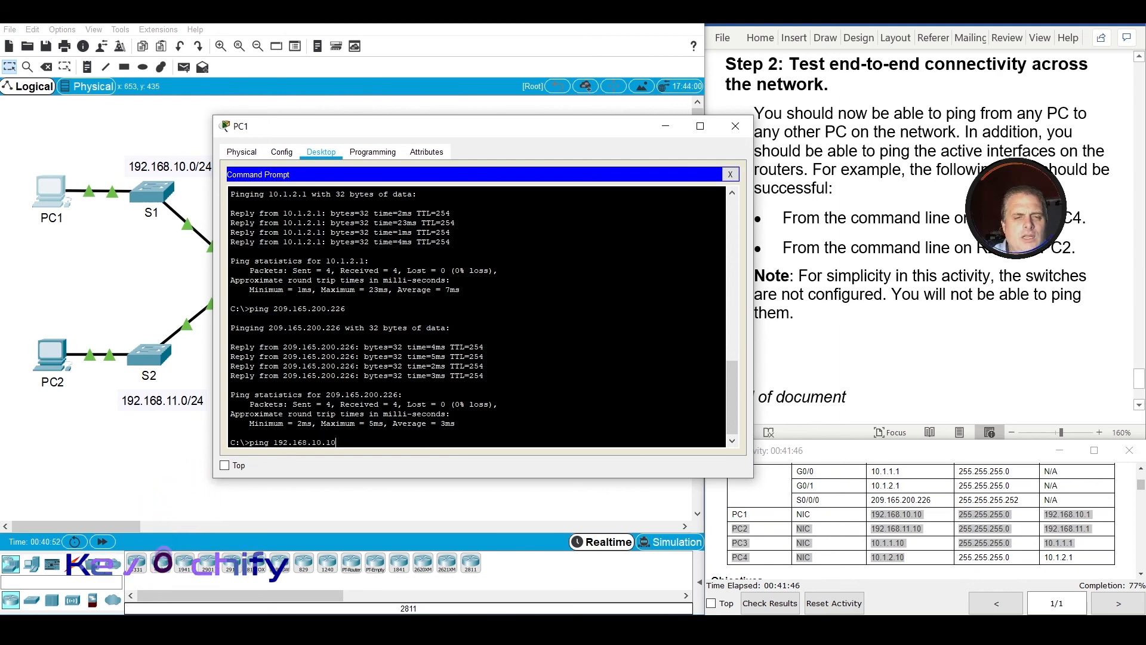
key(Return)
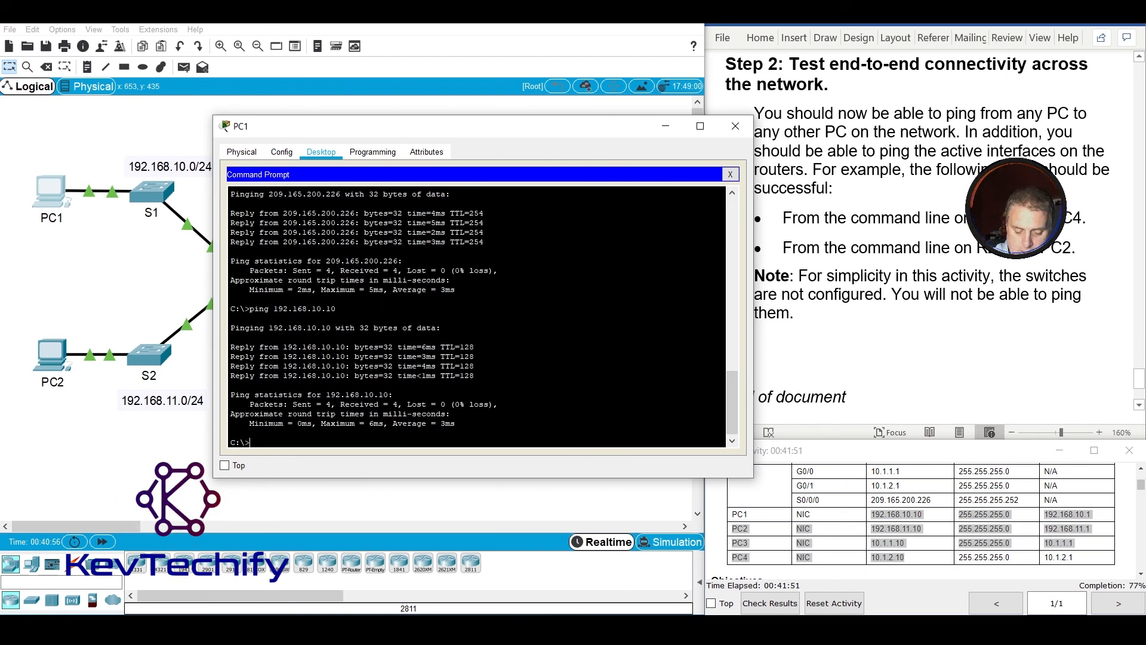
Ping PC2 at 192.168.11.10 from PC1, running the test twice.
text(ping)
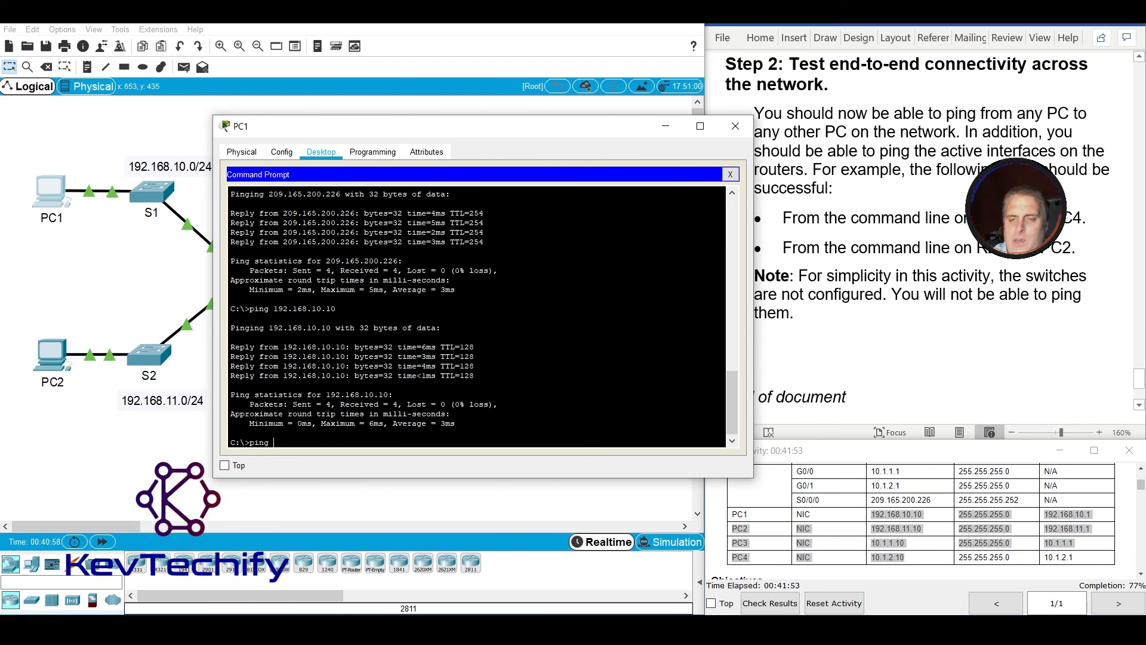
text( 192.168)
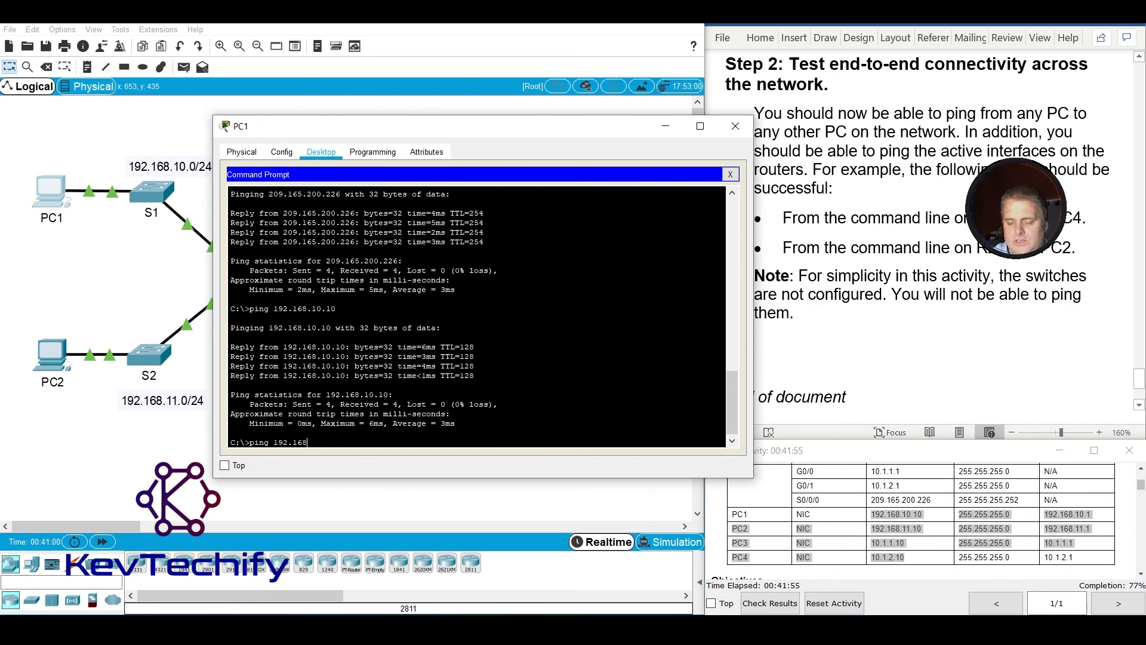
text(.11.10)
key(Return)
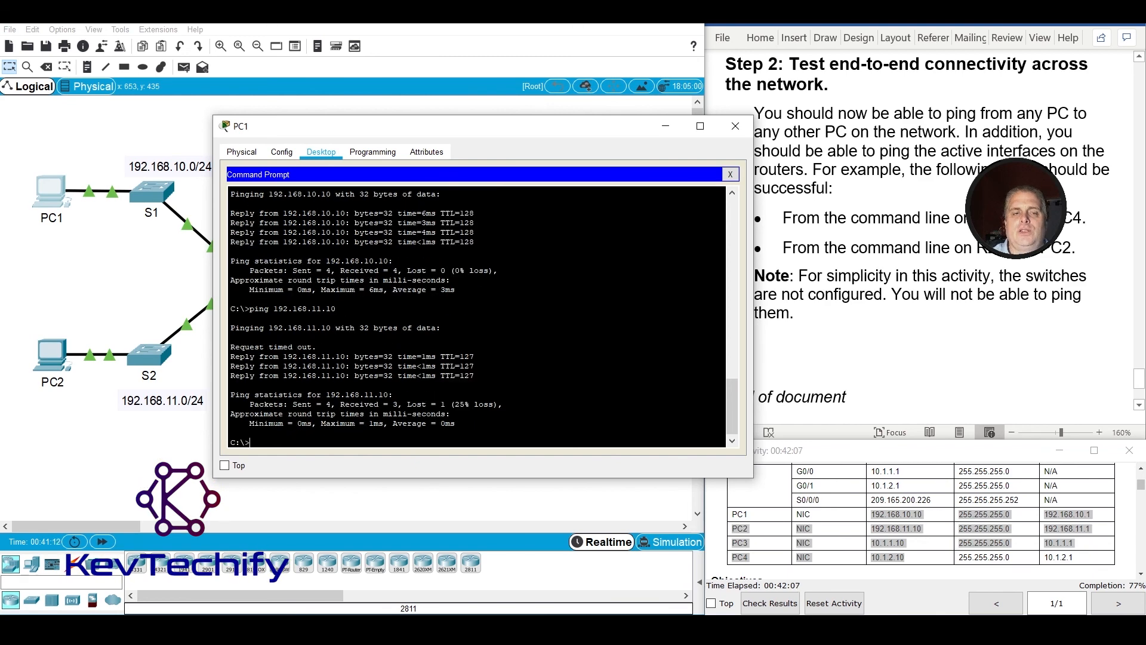
key(Return)
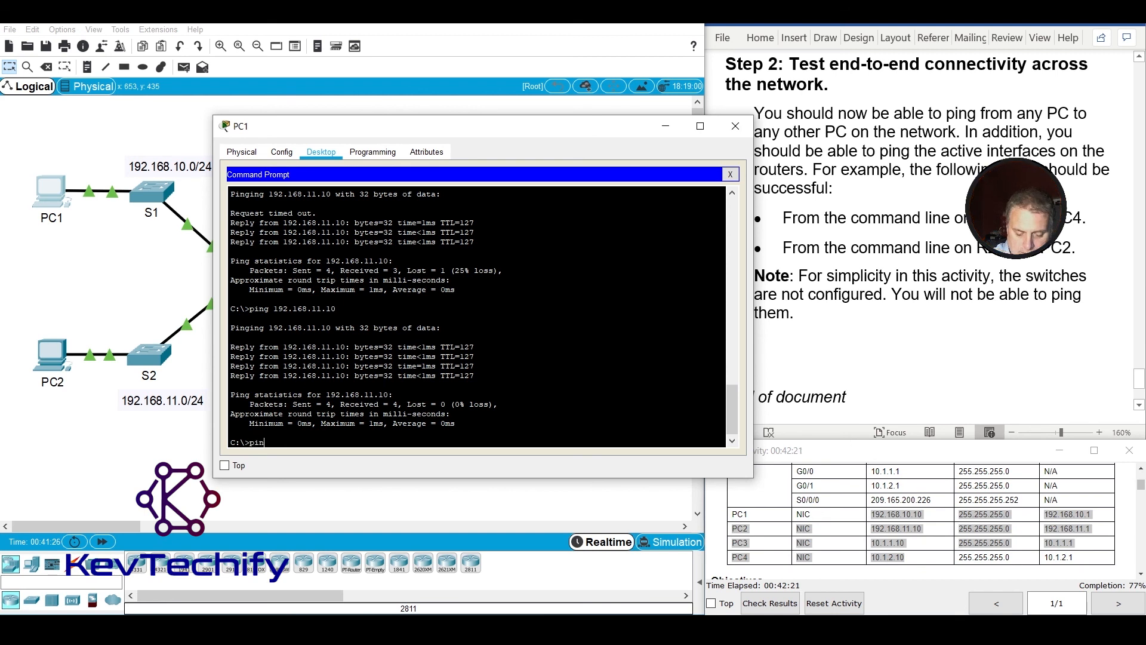
Ping PC3 at 10.1.1.10 from PC1, running the test twice.
text(10)
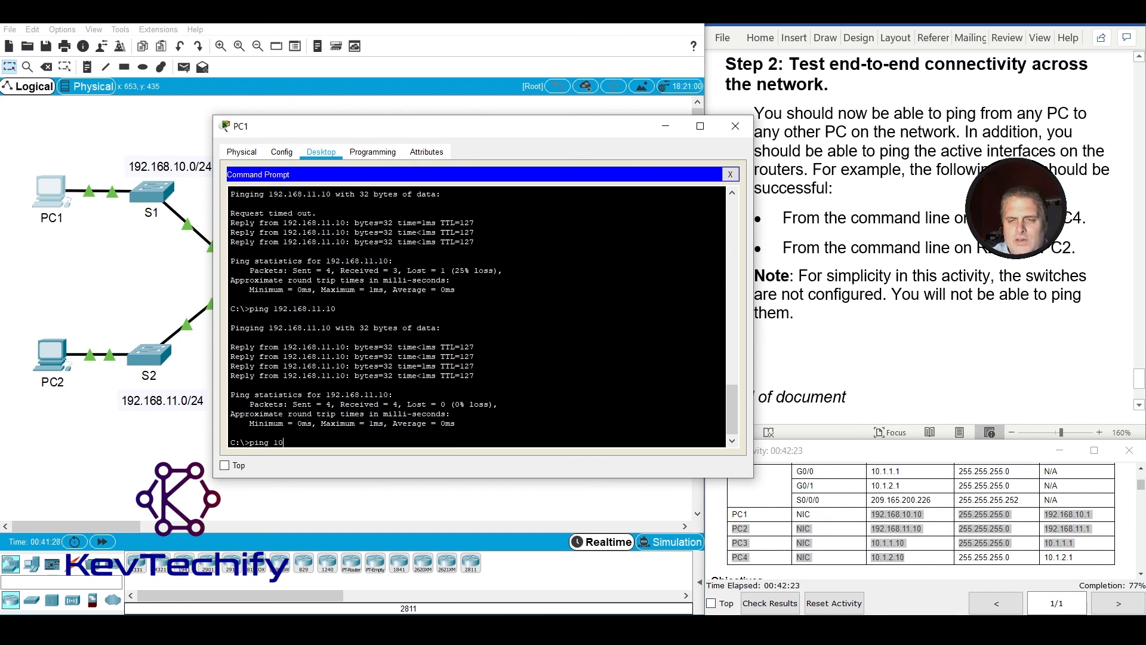
text(.1.1.10)
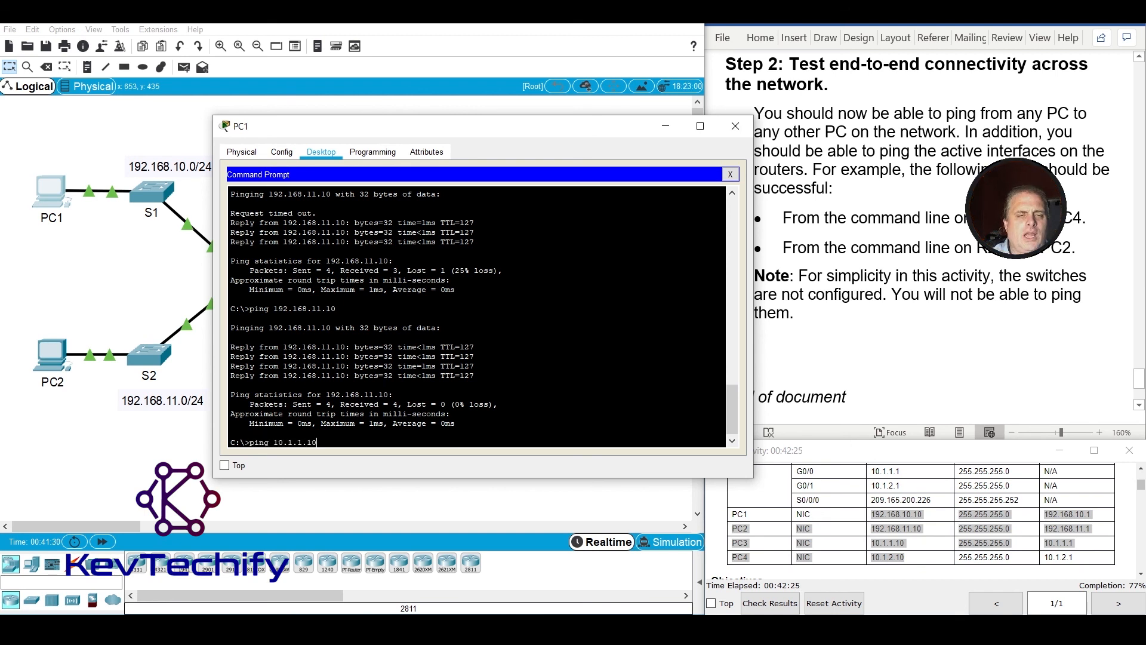
key(Return)
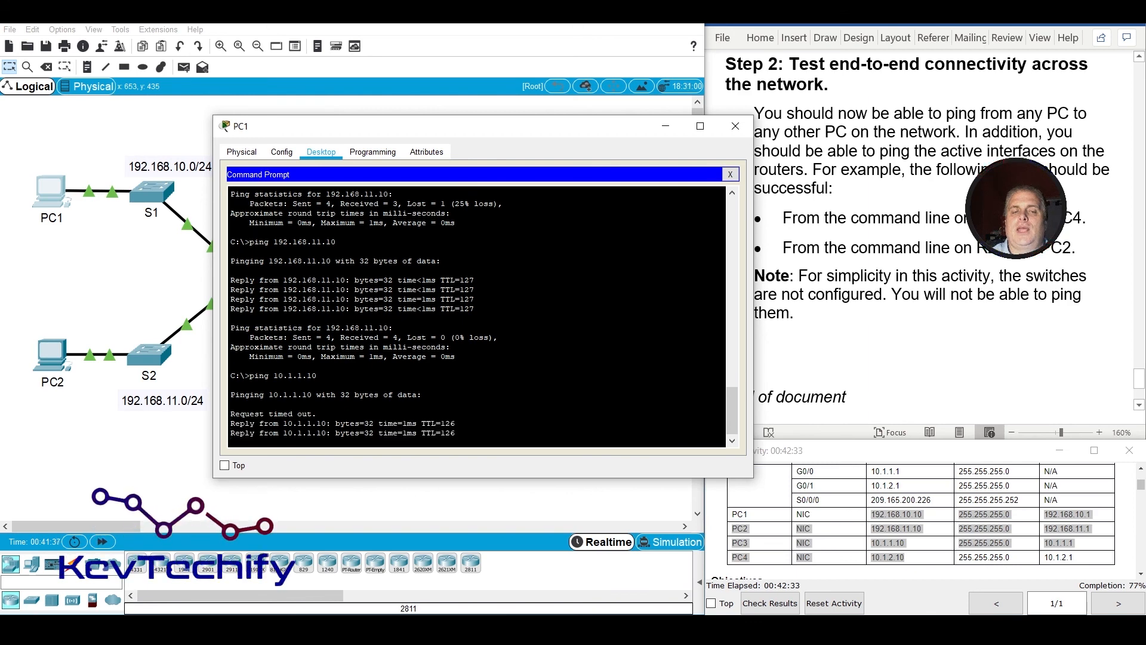
key(Up)
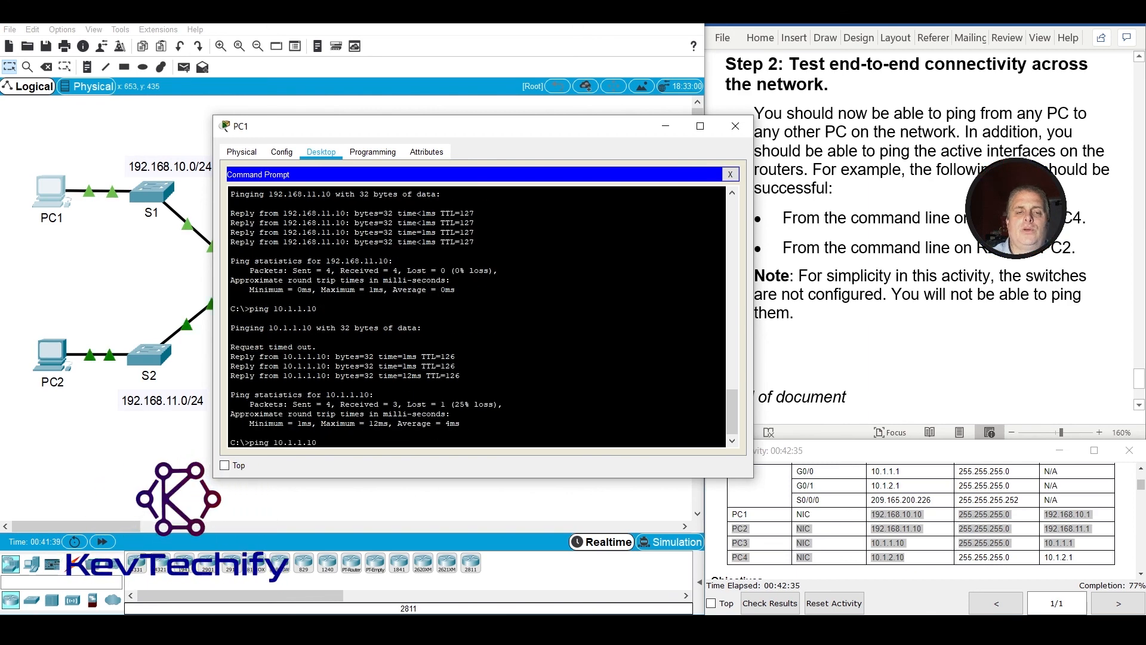
key(Return)
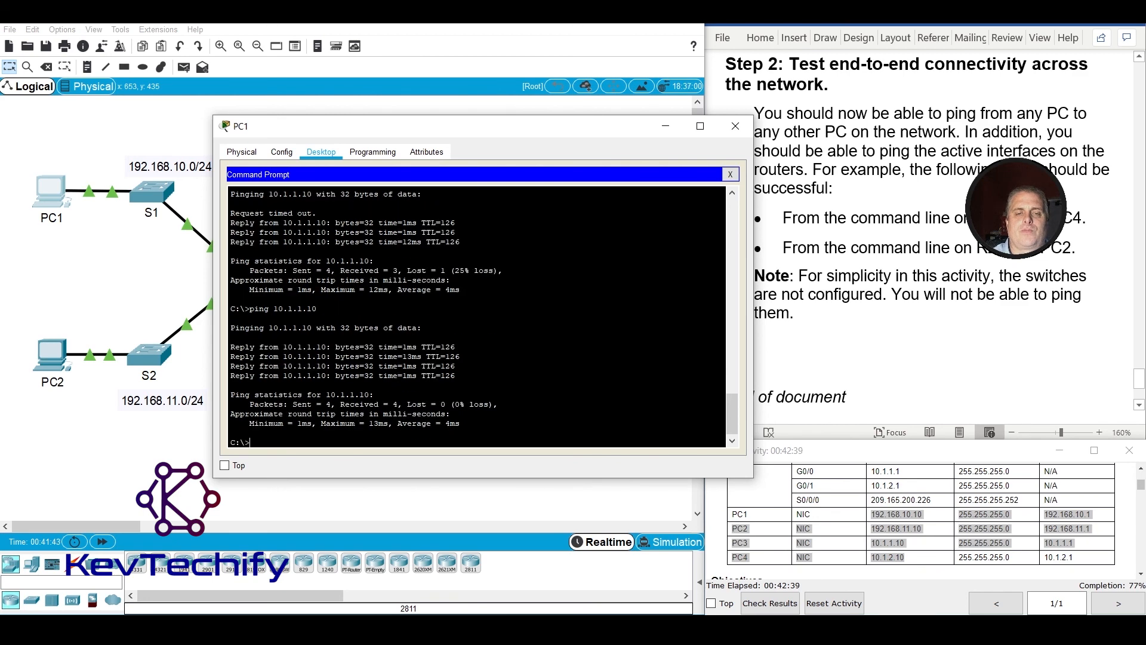
Ping PC4 at 10.1.2.10 from PC1, running the test twice.
text(ping )
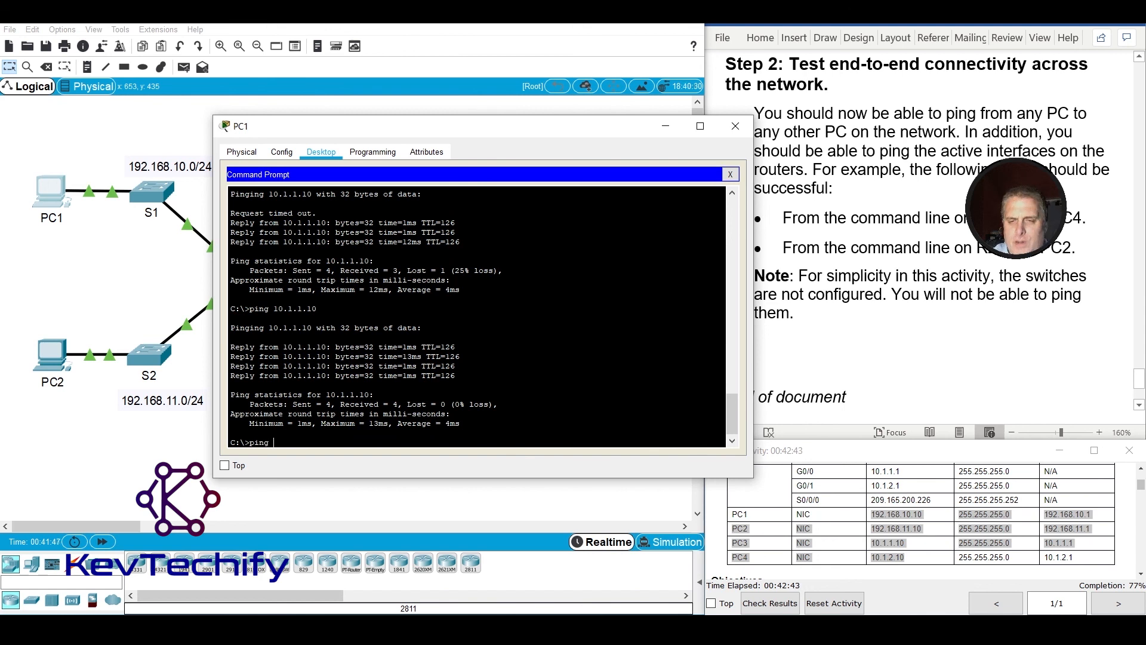
text(10.1.2.1)
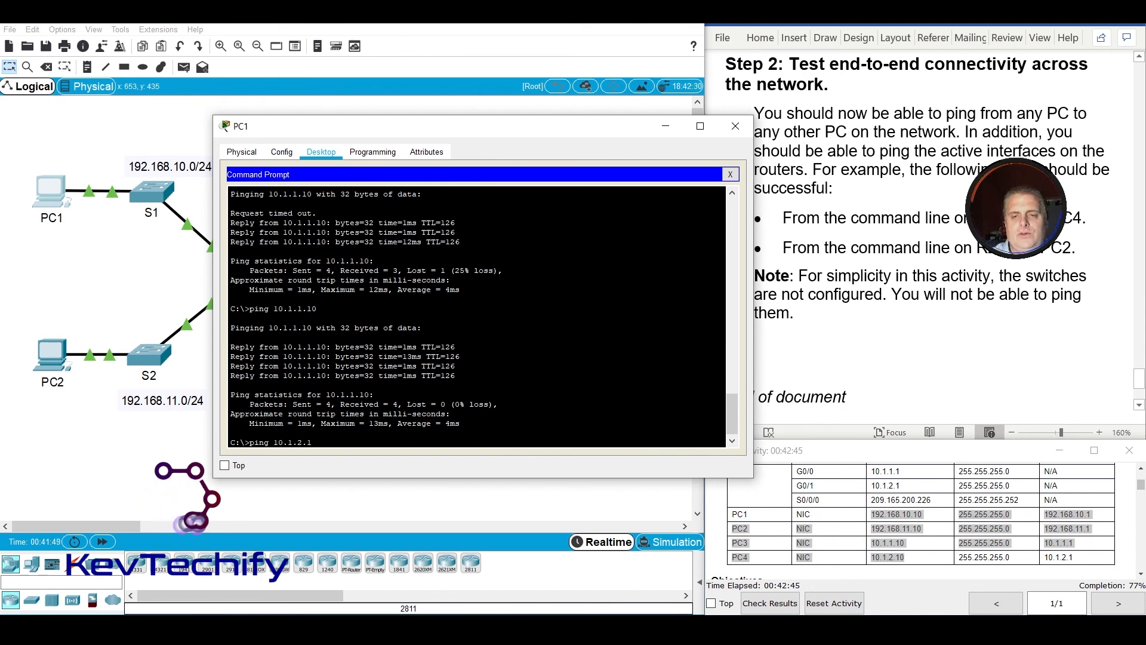
text(0)
key(Return)
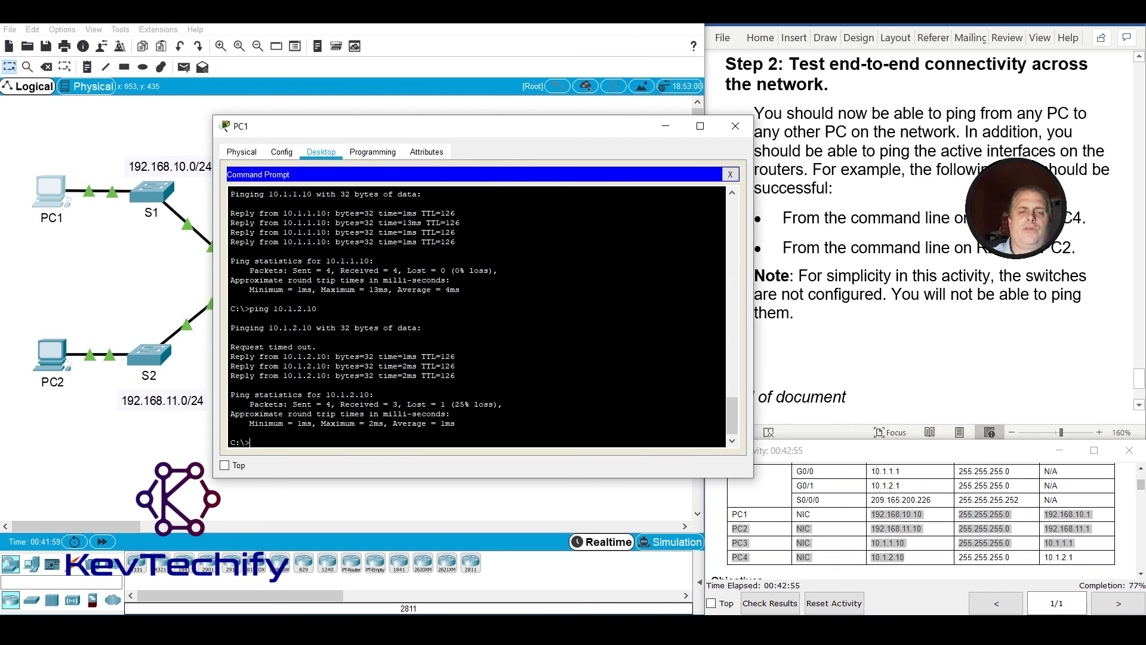
key(Return)
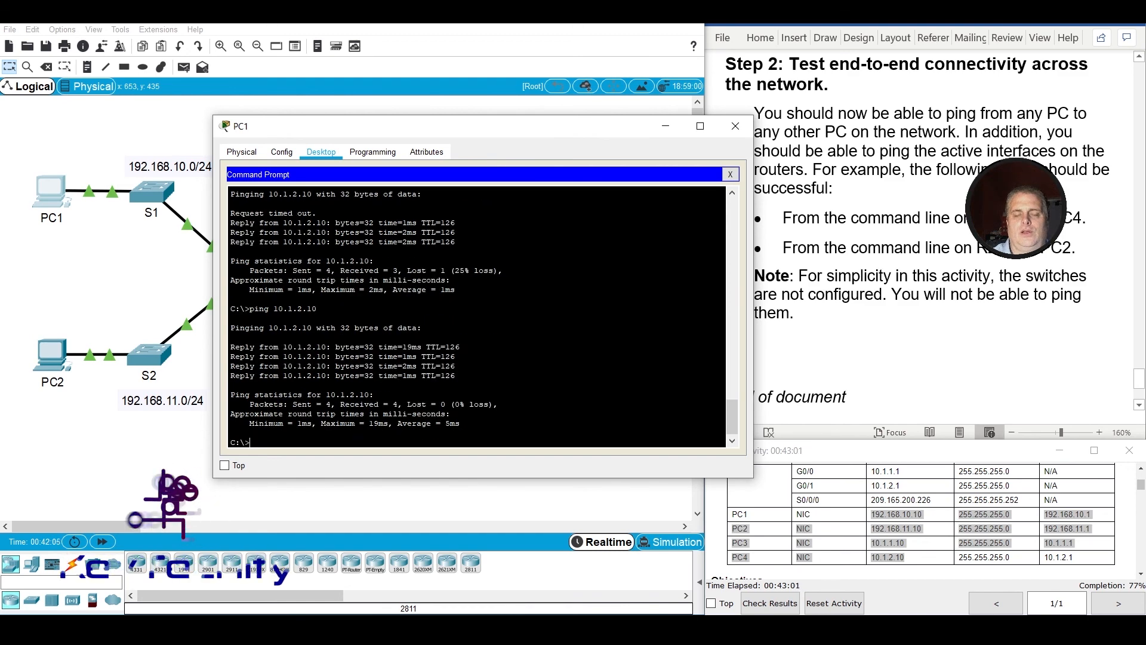
Move the PC1 window clear of the lab instructions and review the Step 2 connectivity tests.
drag(409, 130, 323, 135)
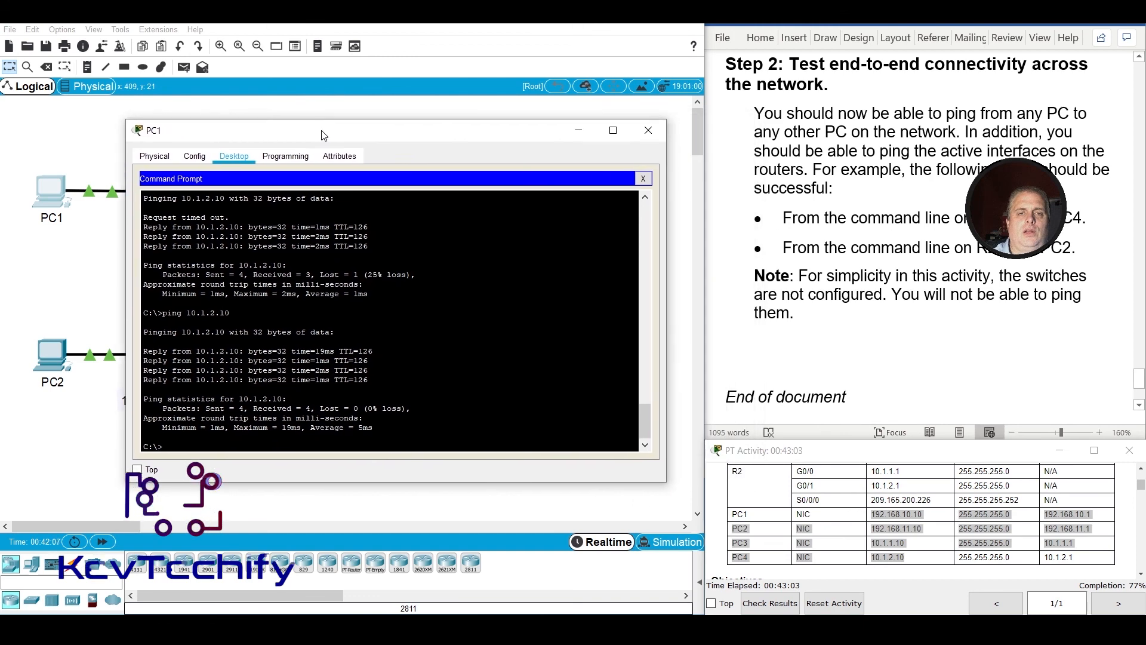
scroll(822, 214, down, 2)
scroll(822, 214, up, 1)
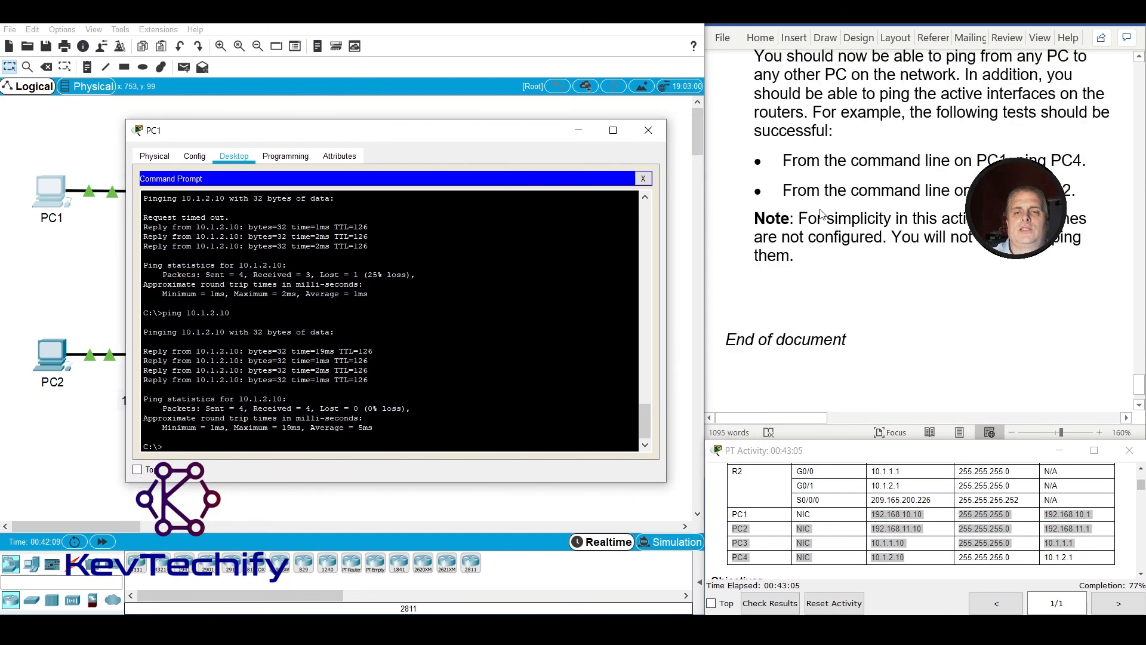